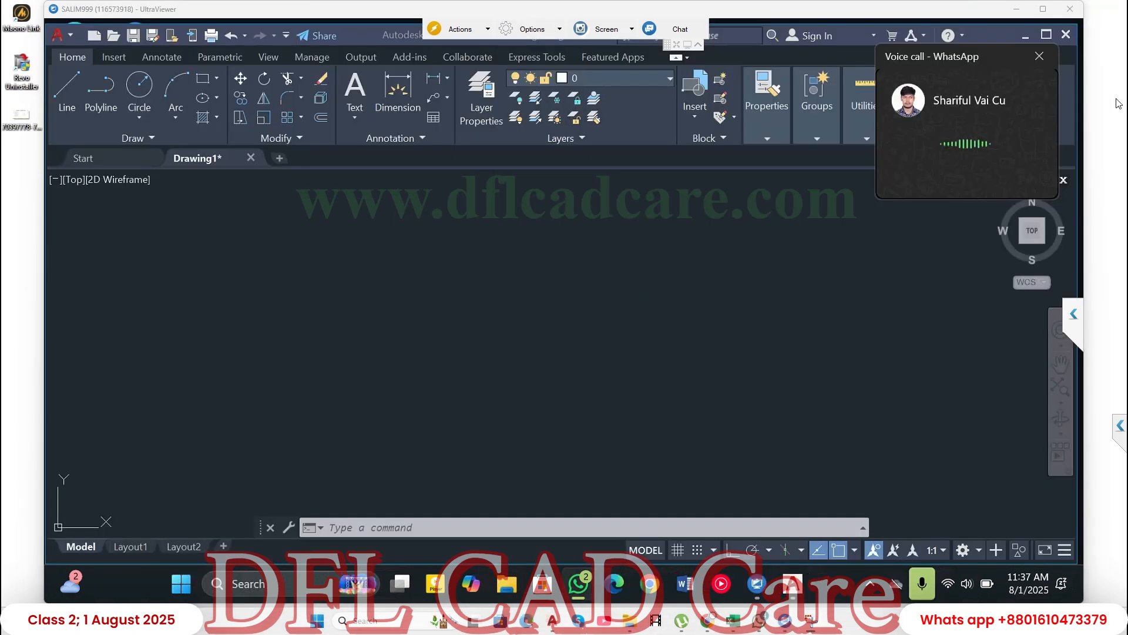
# - Move the floating voice call window out of the way of the drawing area
pyautogui.moveTo(1000, 52); pyautogui.dragTo(947, 583)
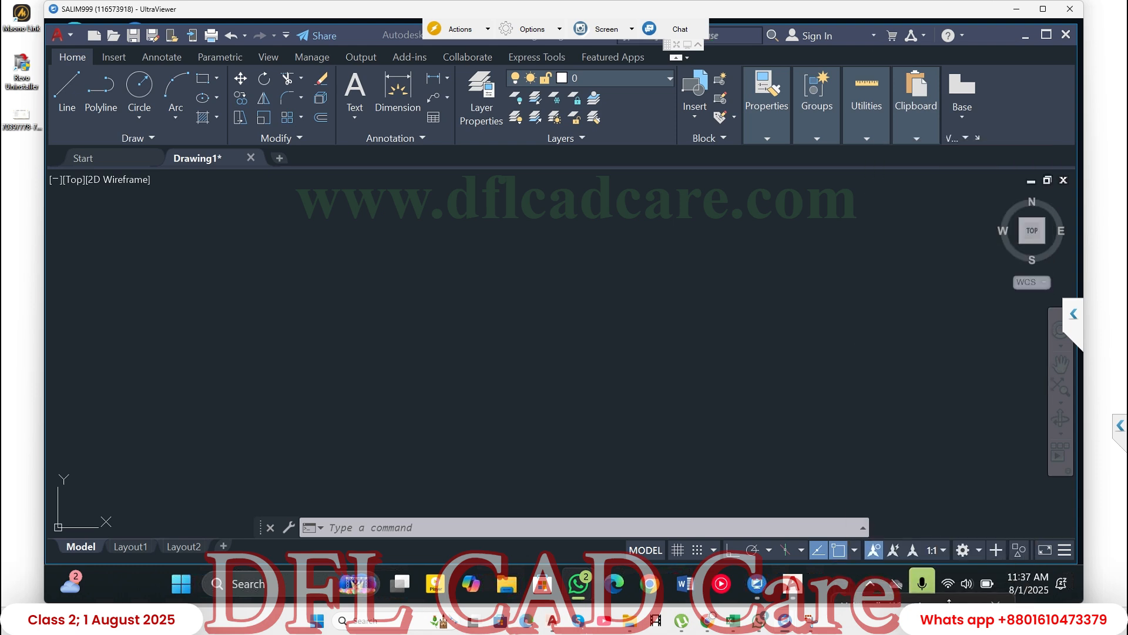
pyautogui.moveTo(879, 533); pyautogui.dragTo(917, 601)
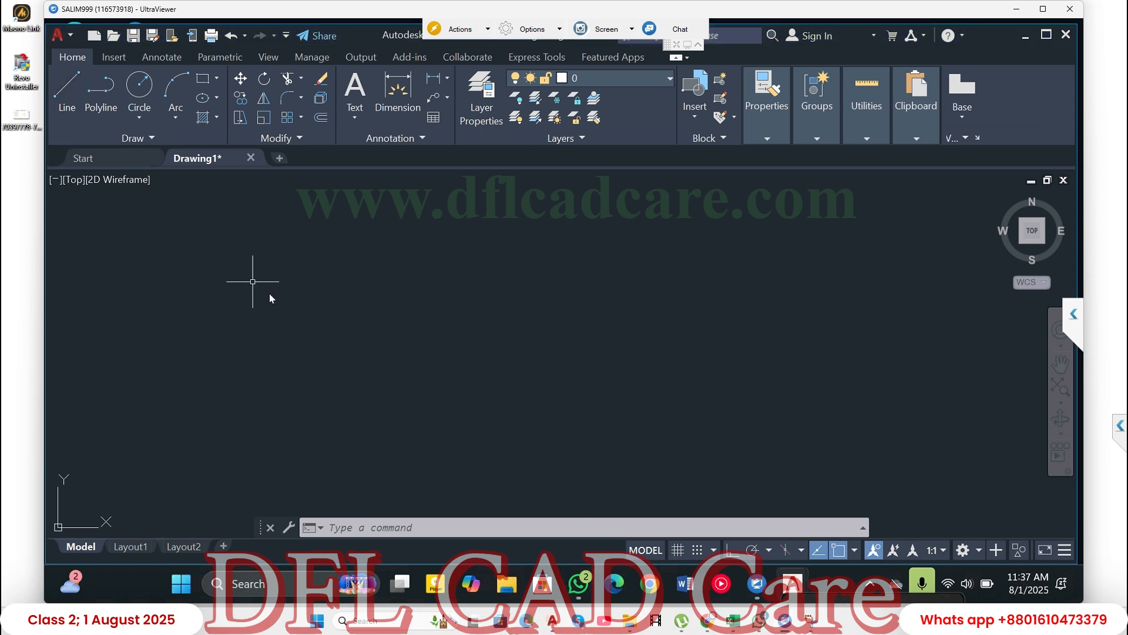
pyautogui.click(228, 288)
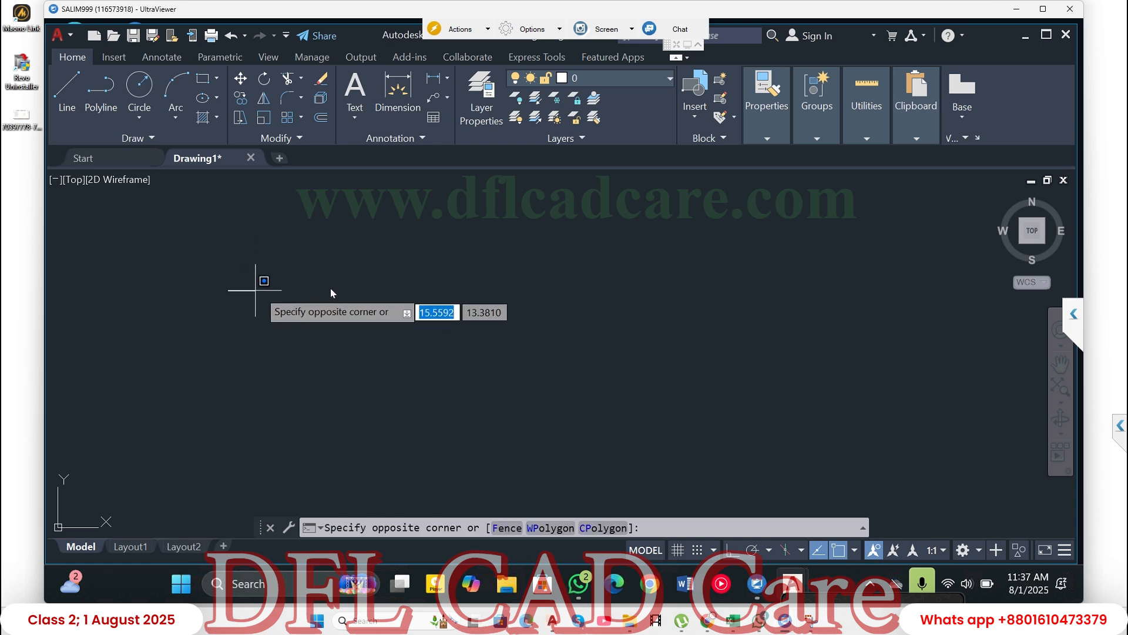
pyautogui.click(570, 294)
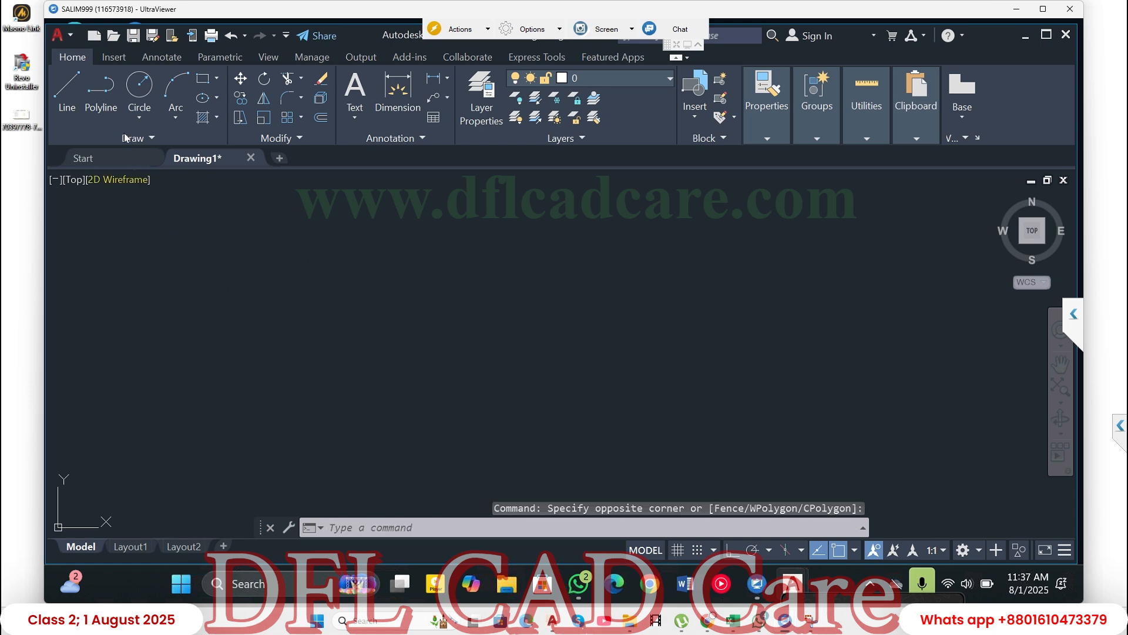
# - Start a line in the empty drawing, turn Ortho on, and draw a horizontal segment 10 units to the right
pyautogui.click(67, 94)
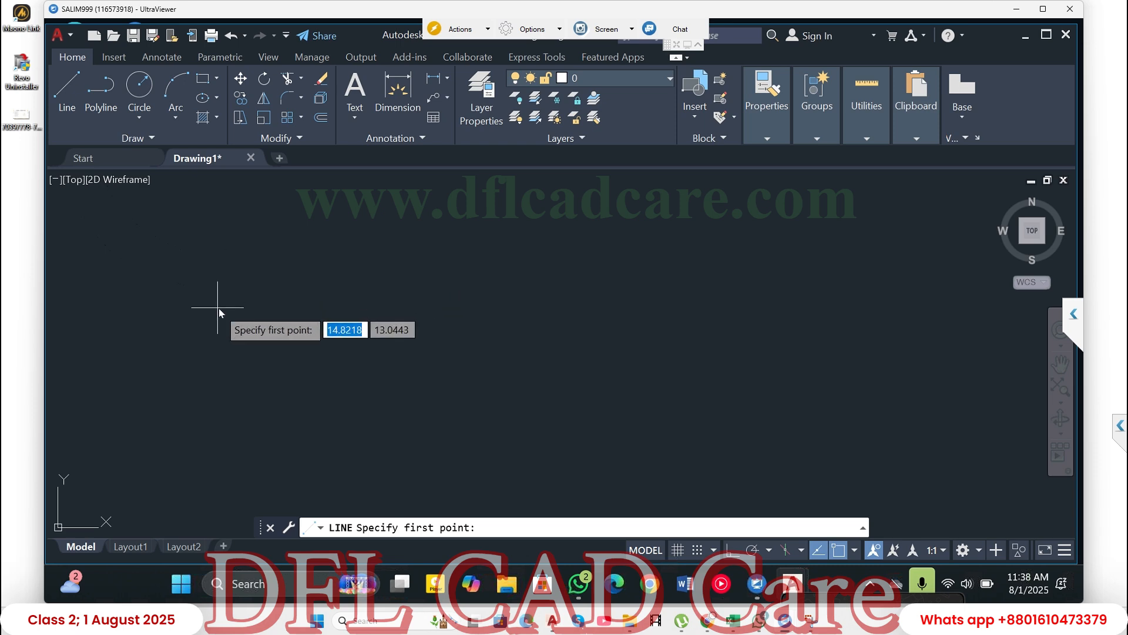
pyautogui.click(281, 300)
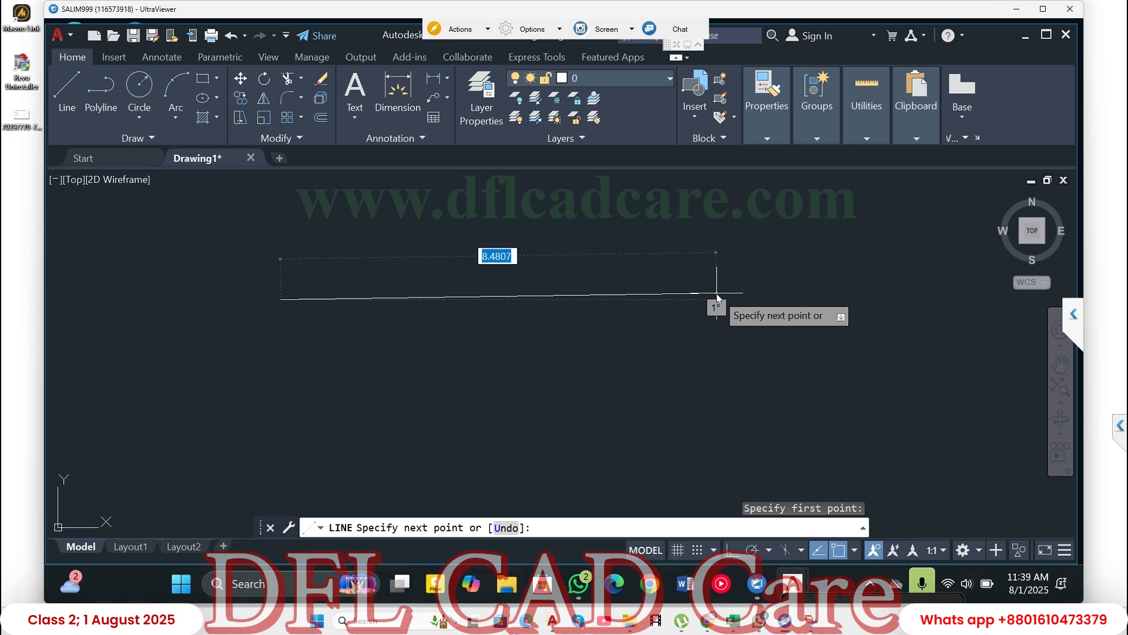
pyautogui.press('F8')
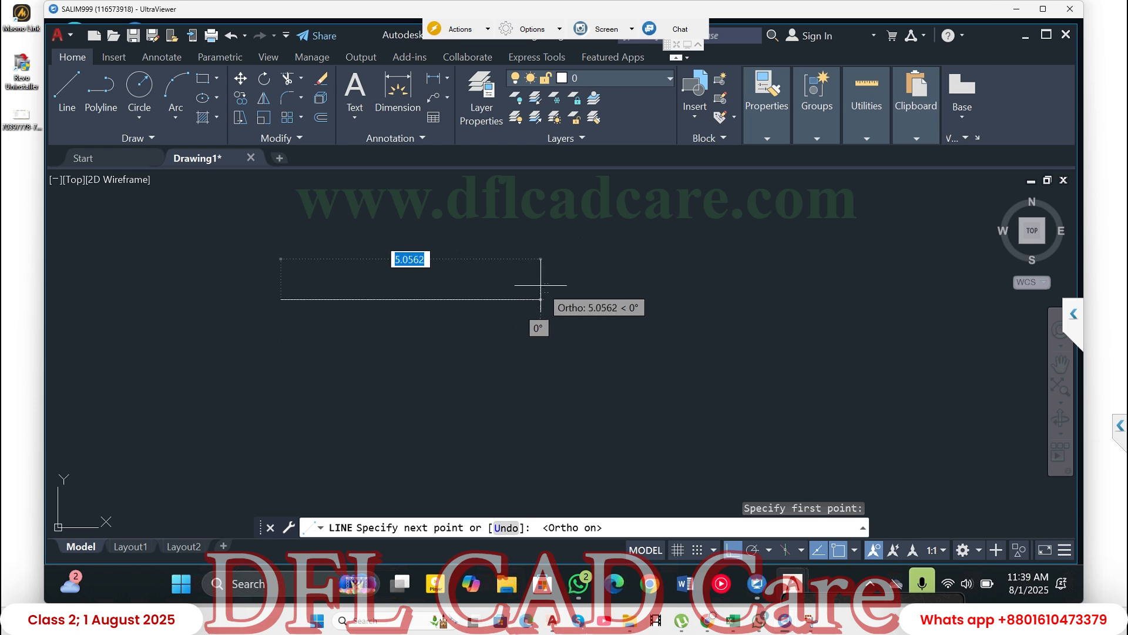
pyautogui.write('10')
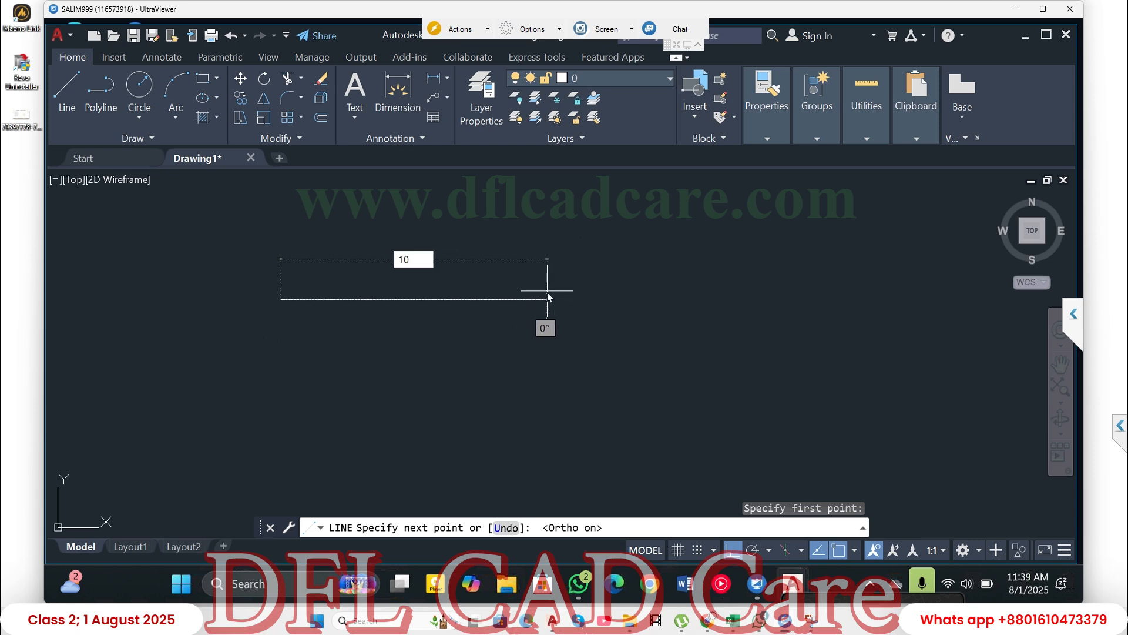
pyautogui.press('Return')
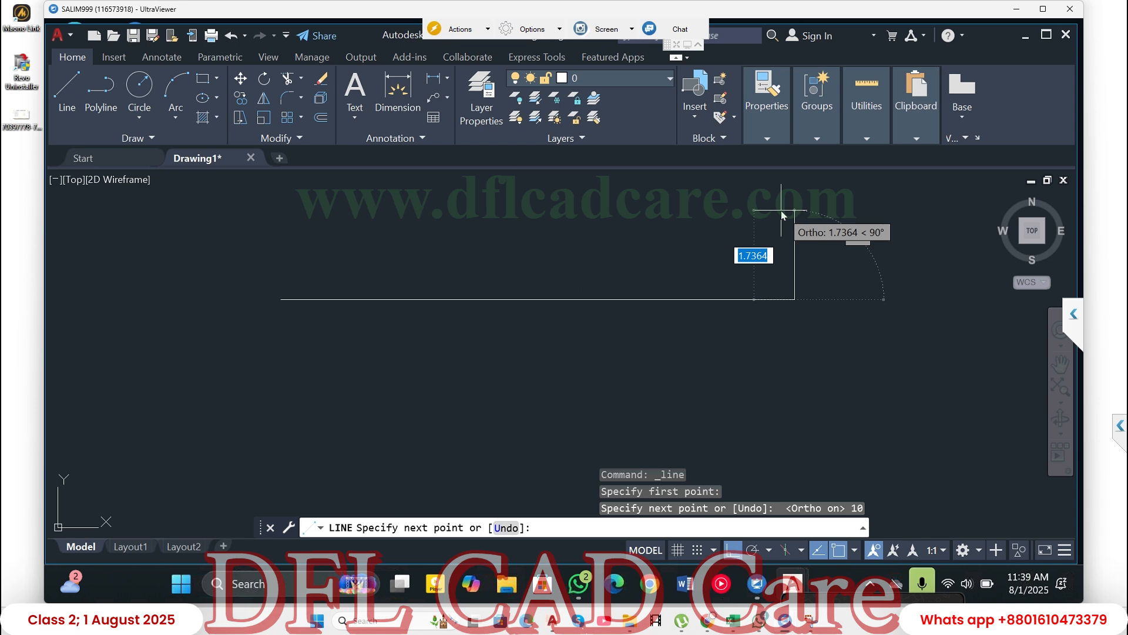
# - Continue the outline with a segment 3 units up and a segment 7 units to the left
pyautogui.write('3')
pyautogui.press('Return')
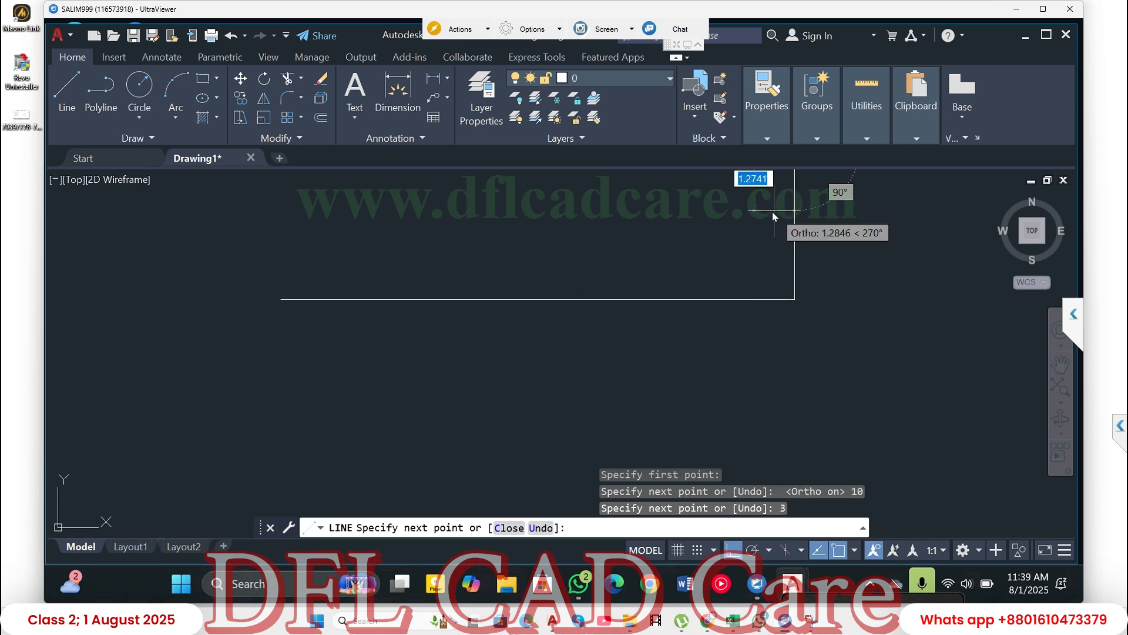
pyautogui.scroll(-2, 775, 219)
pyautogui.scroll(-2, 774, 220)
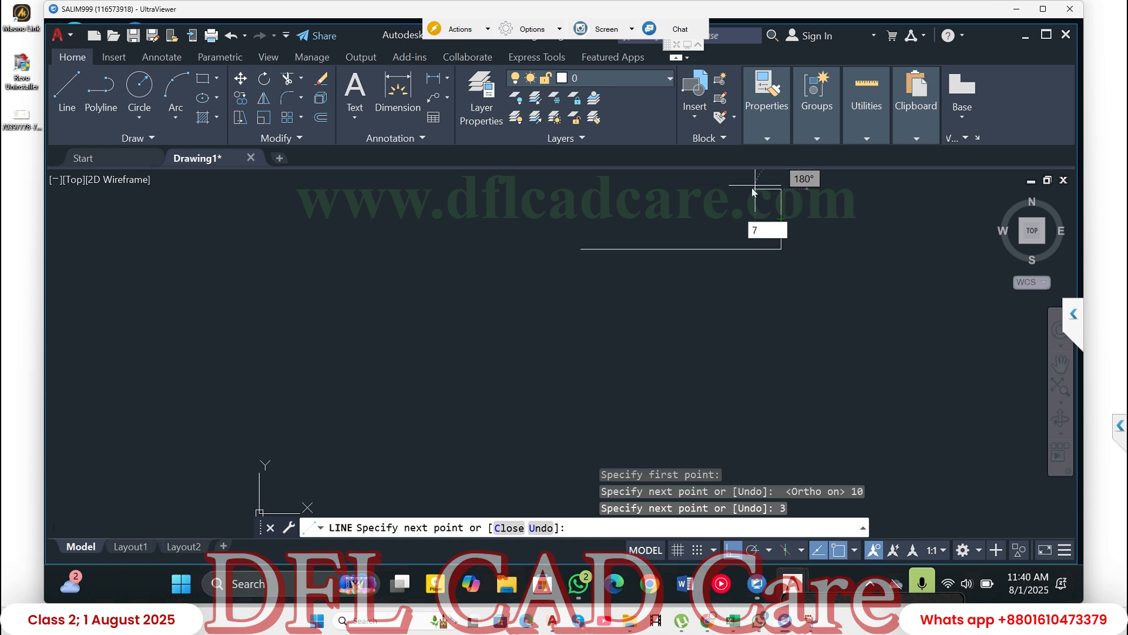
pyautogui.press('Return')
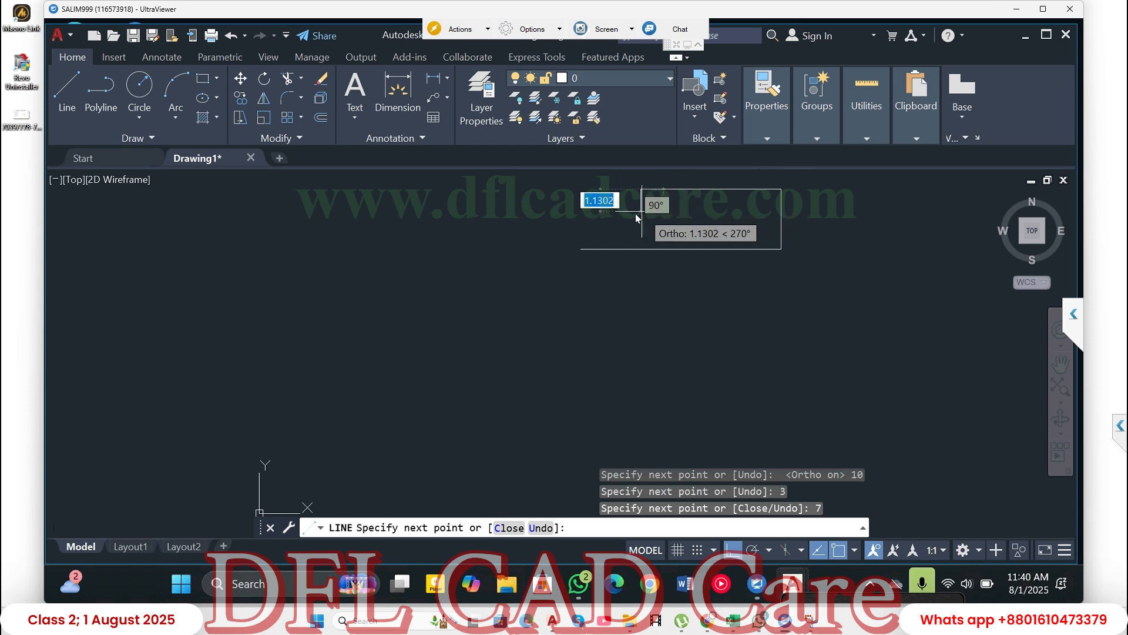
# - Add the step in the outline: 1.5 units down, then 3 units left, aligned above the start point
pyautogui.write('1')
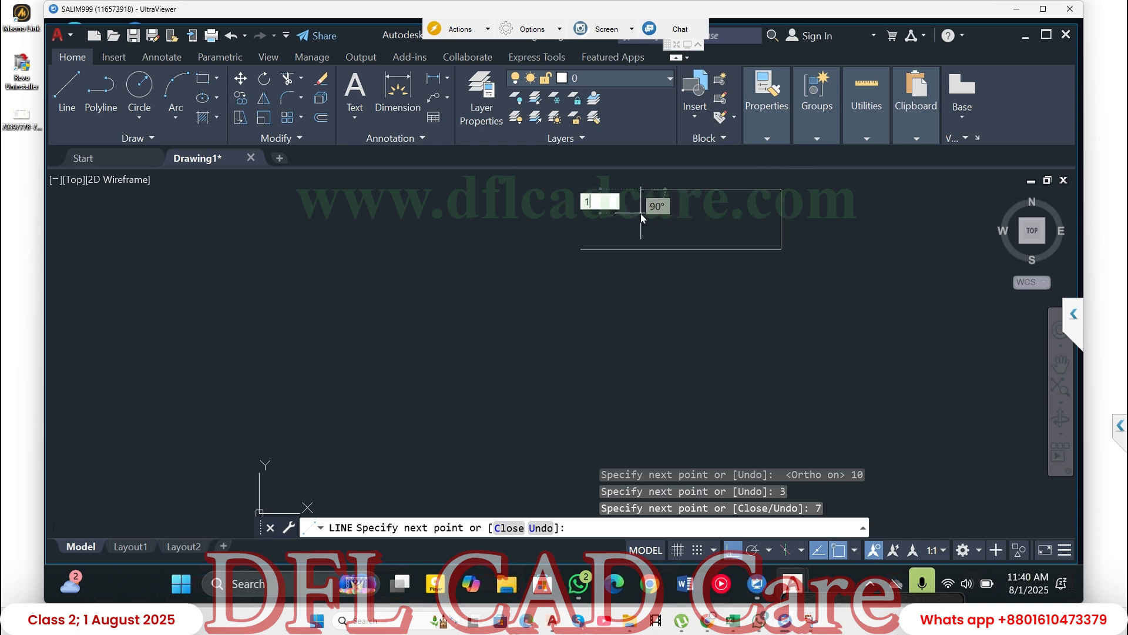
pyautogui.write('.5')
pyautogui.press('Return')
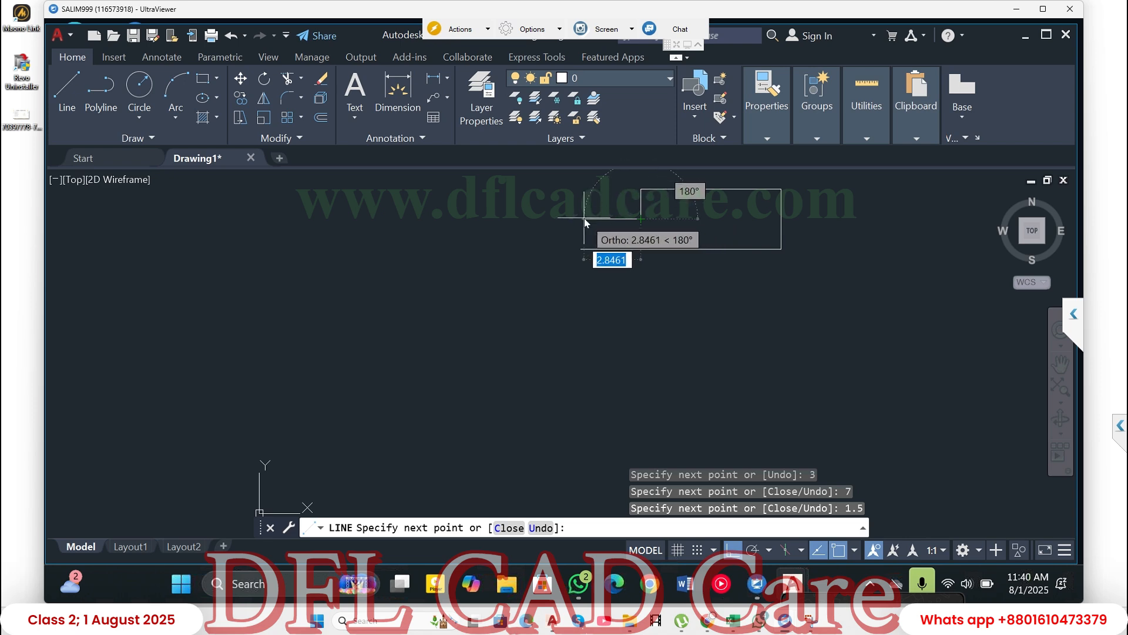
pyautogui.scroll(5, 585, 221)
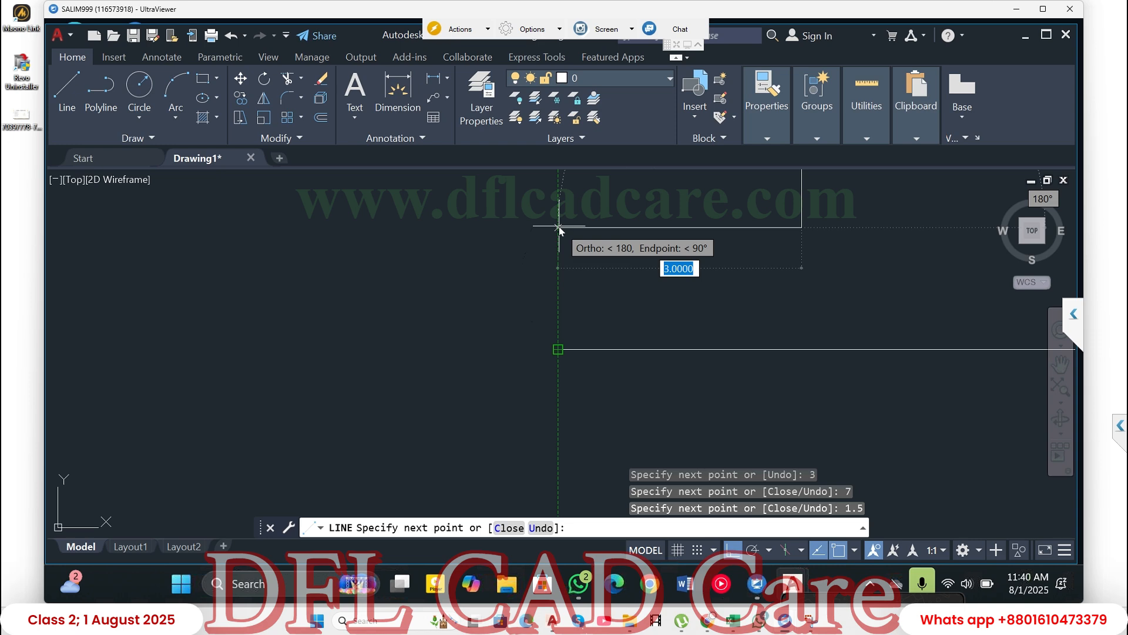
pyautogui.click(558, 270)
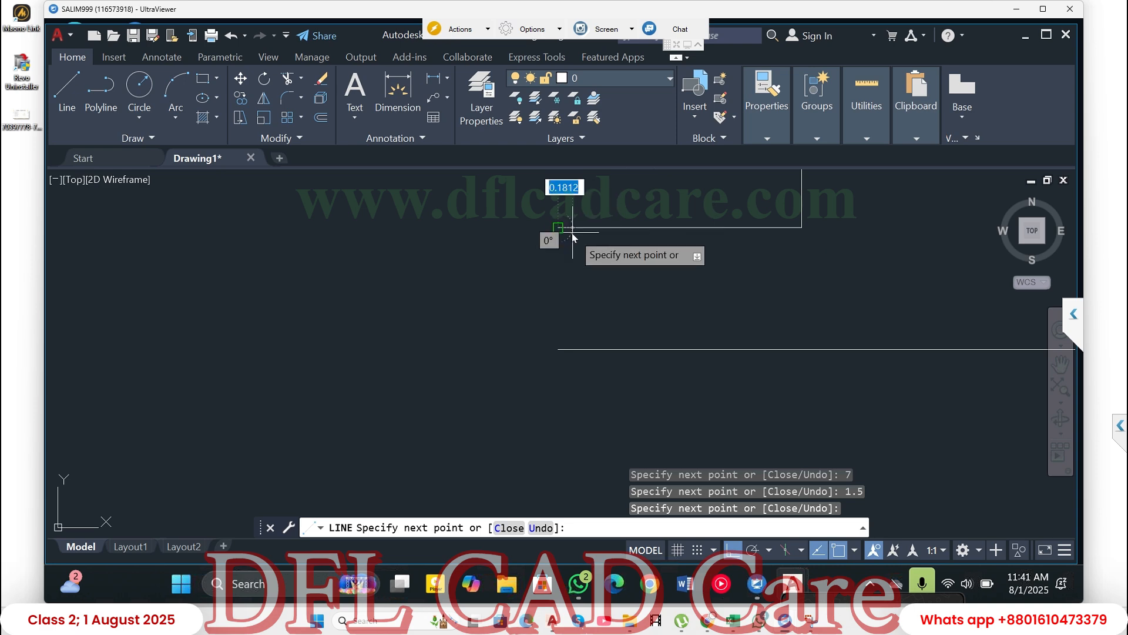
# - Close the stepped outline at its starting endpoint and end the Line command
pyautogui.click(558, 350)
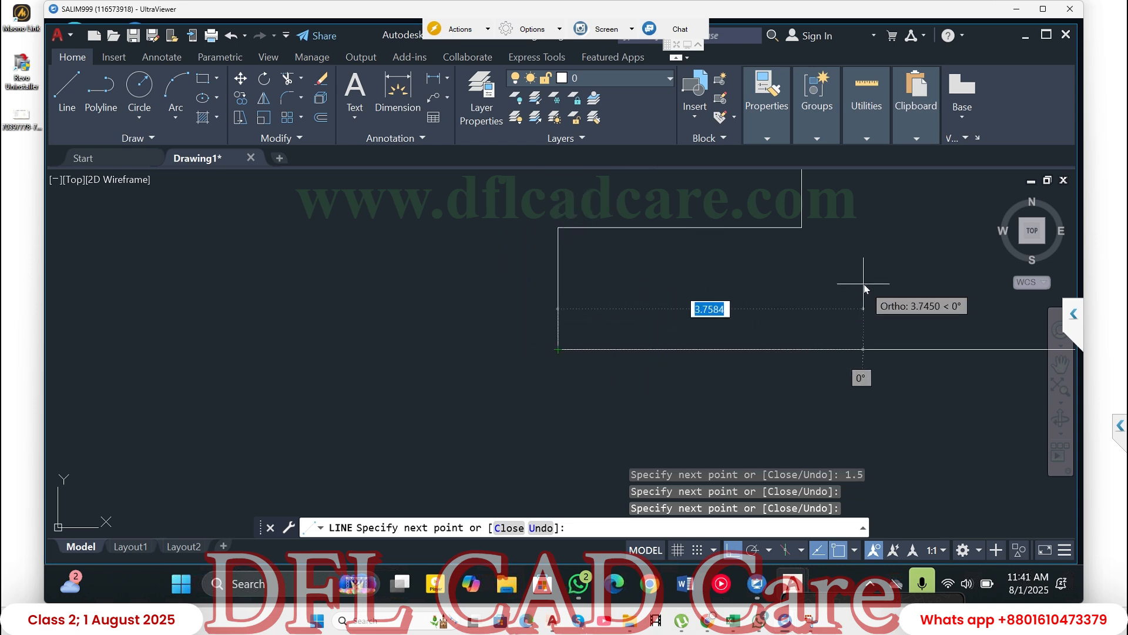
pyautogui.press('Escape')
pyautogui.scroll(-4, 646, 299)
pyautogui.moveTo(759, 306); pyautogui.dragTo(395, 307, button='middle')
pyautogui.moveTo(557, 302)
pyautogui.mouseDown(button='middle')
pyautogui.moveTo(531, 308)
pyautogui.moveTo(400, 232)
pyautogui.moveTo(581, 329)
pyautogui.moveTo(759, 330)
pyautogui.moveTo(698, 327)
pyautogui.mouseUp(button='middle')
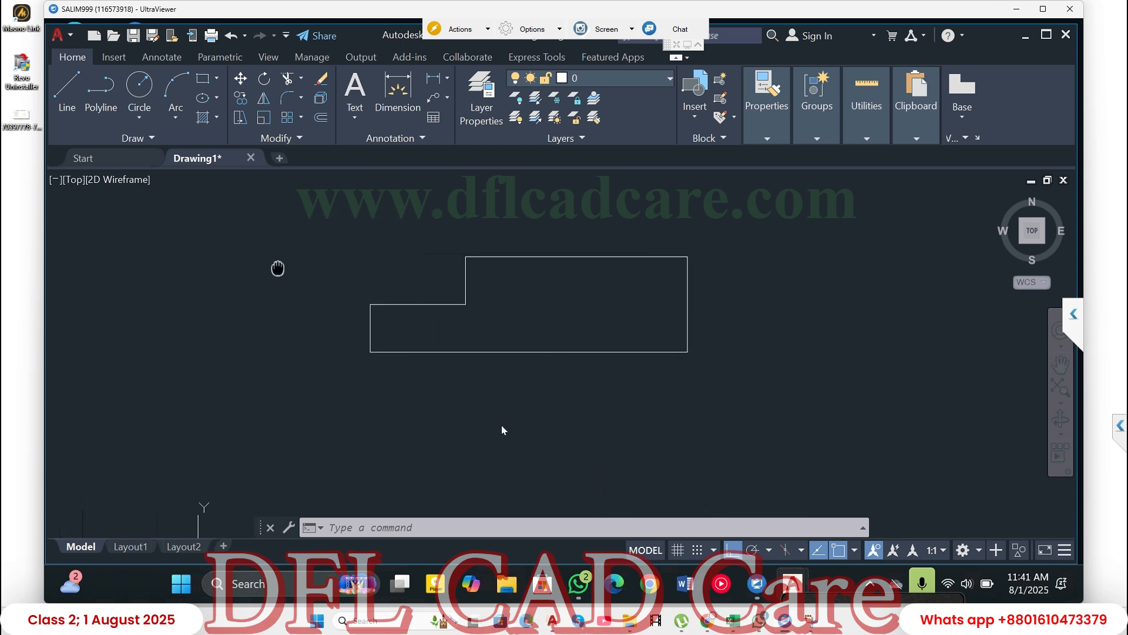
# - Start a new line below the stepped outline and draw a horizontal segment 10 units to the right
pyautogui.write('line')
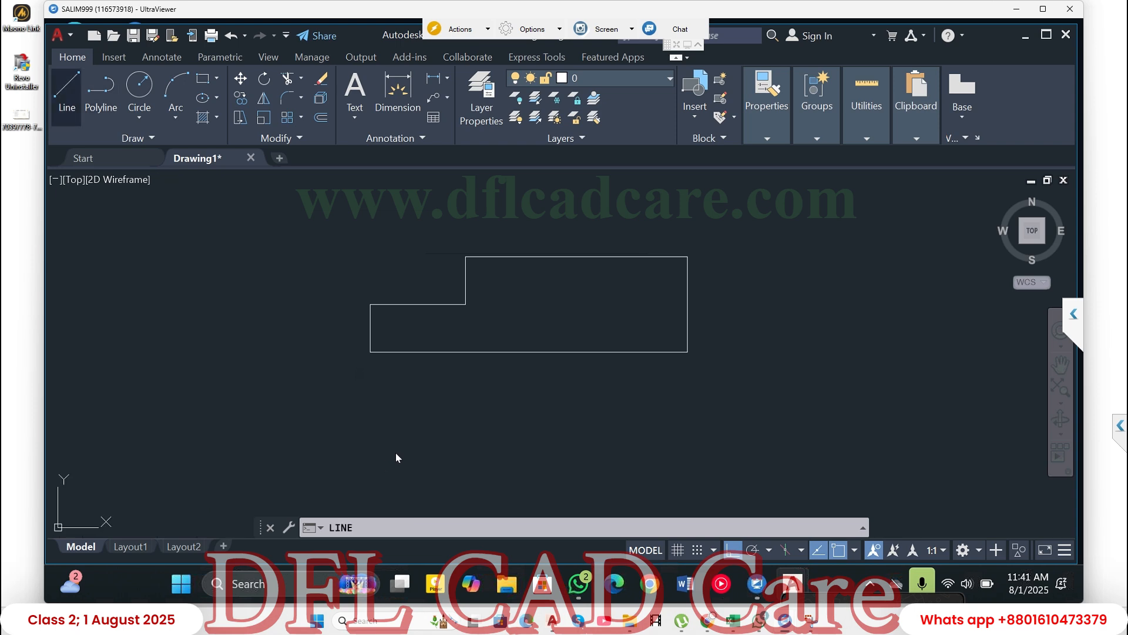
pyautogui.press('Return')
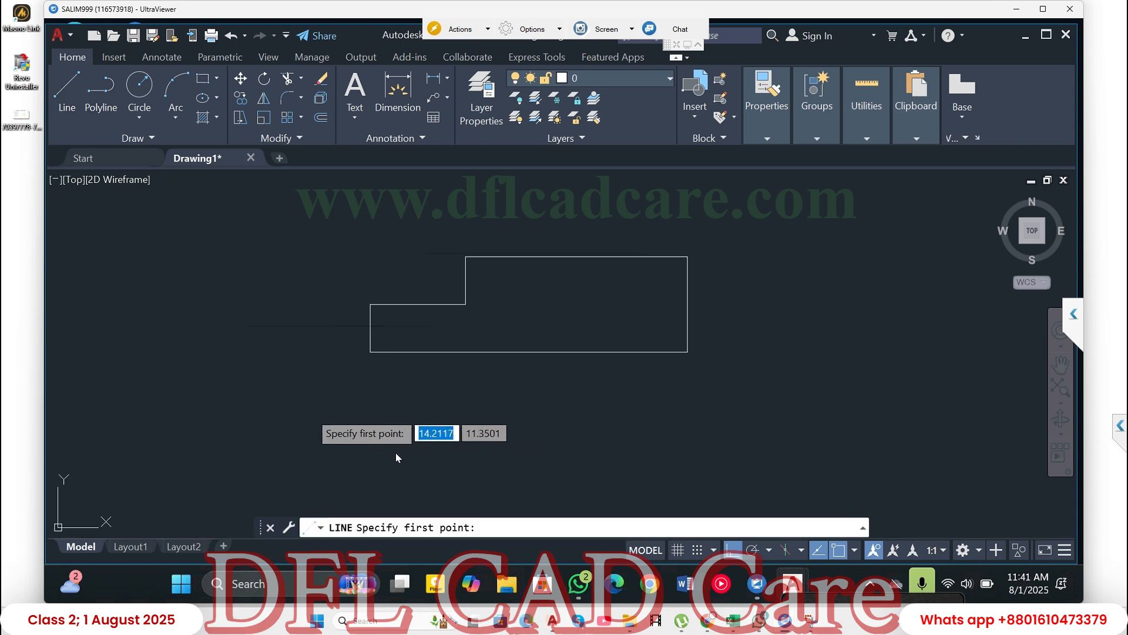
pyautogui.click(291, 407)
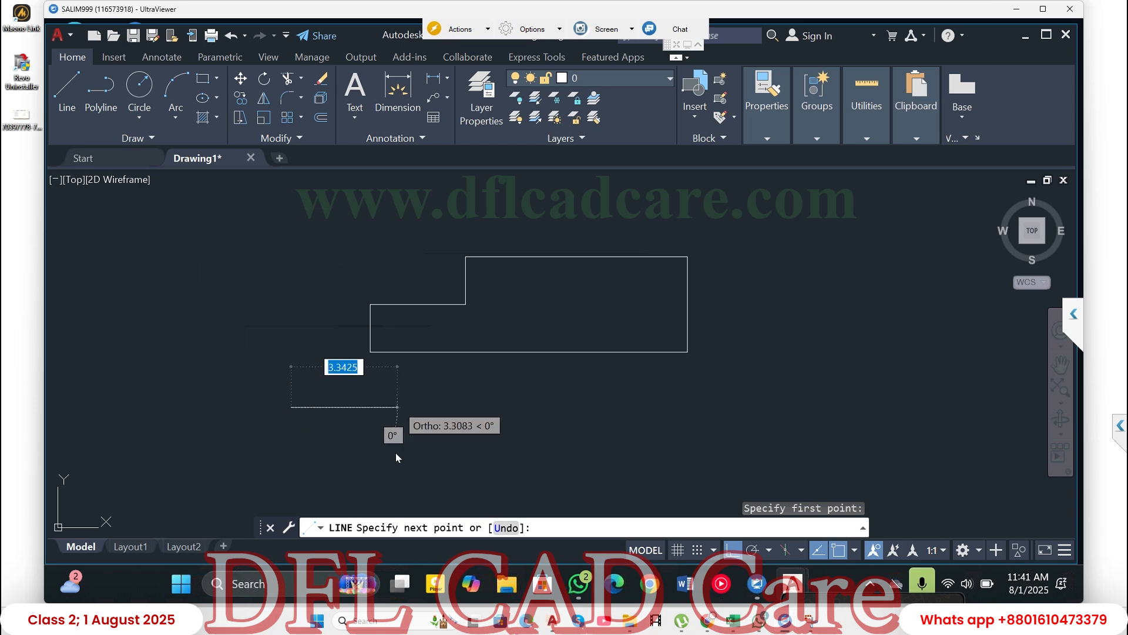
pyautogui.write('1')
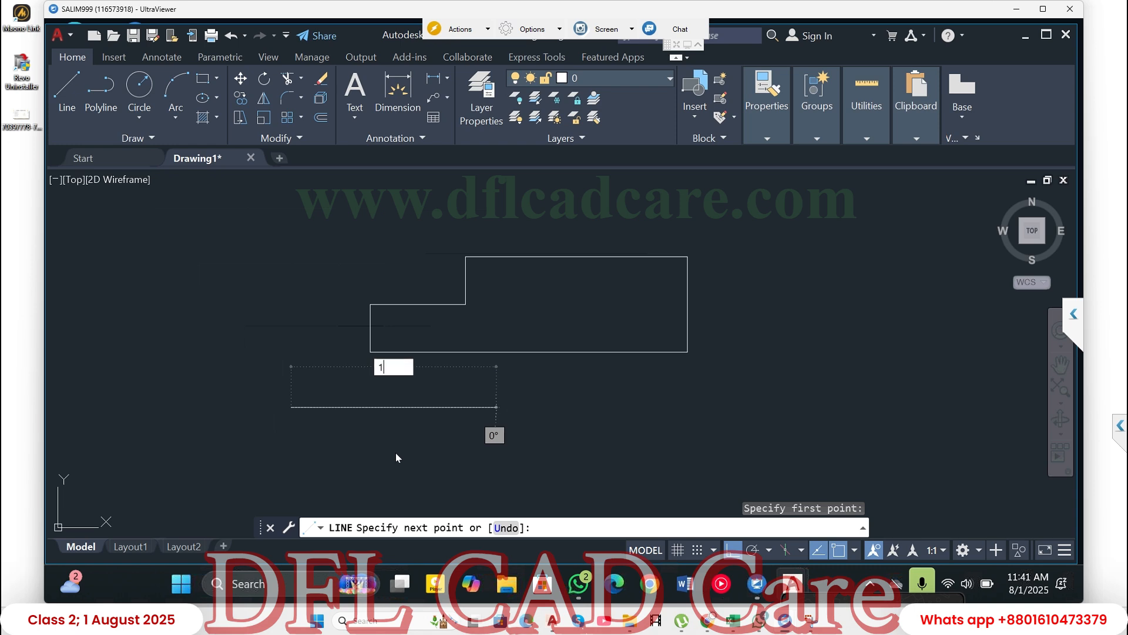
pyautogui.write('0')
pyautogui.press('Return')
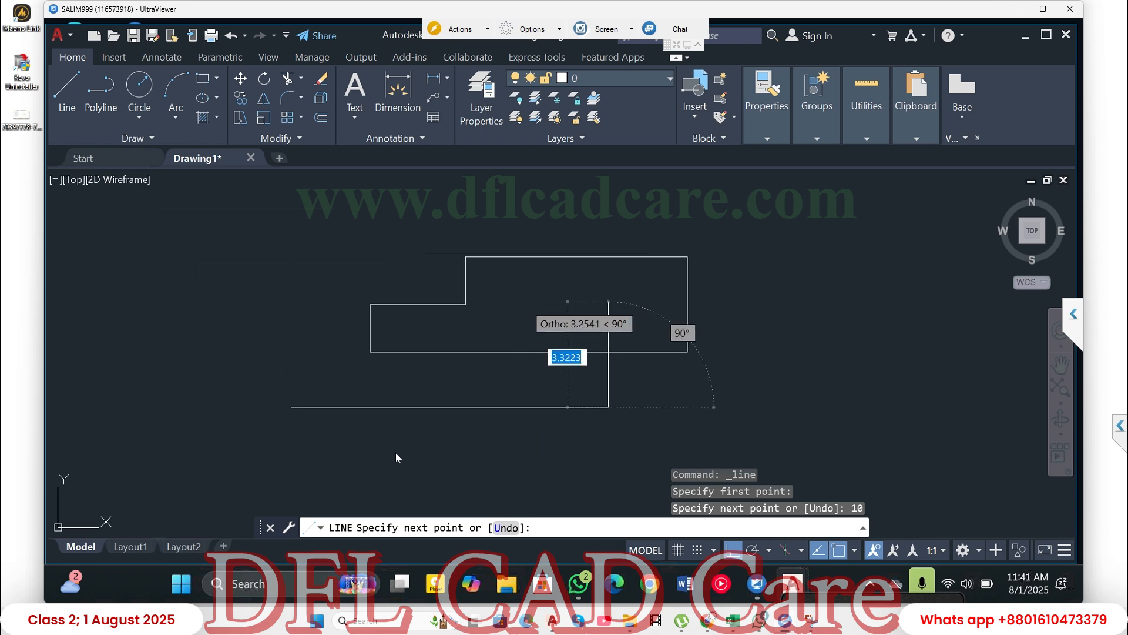
# - Add segments about 3 units up and 5 units left, return to the upper corner, and end the line
pyautogui.click(609, 312)
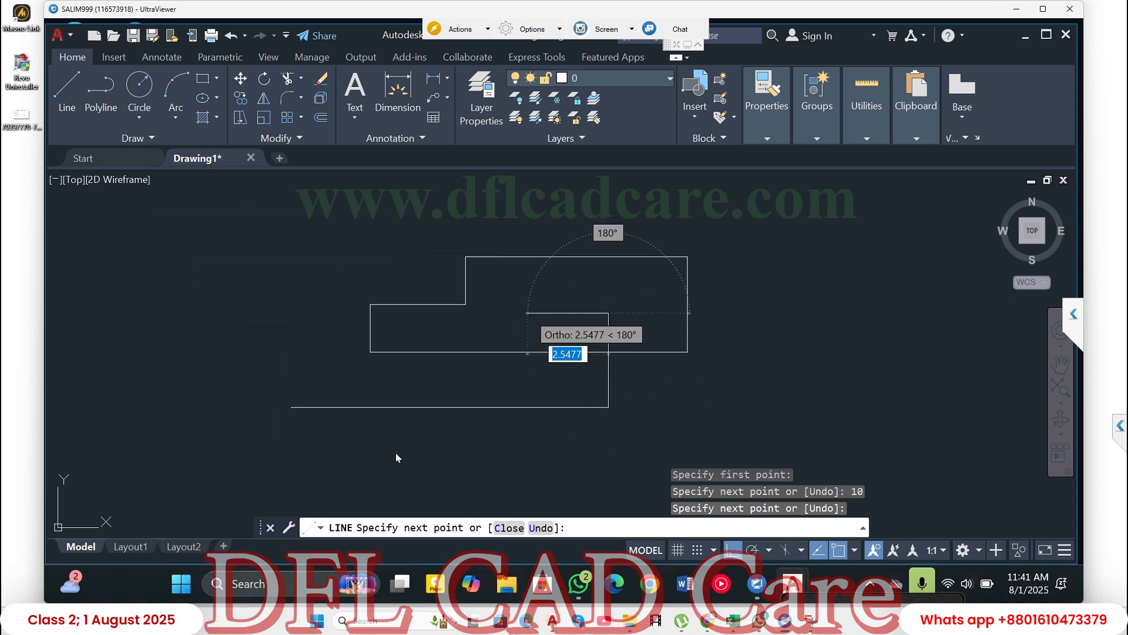
pyautogui.write('5')
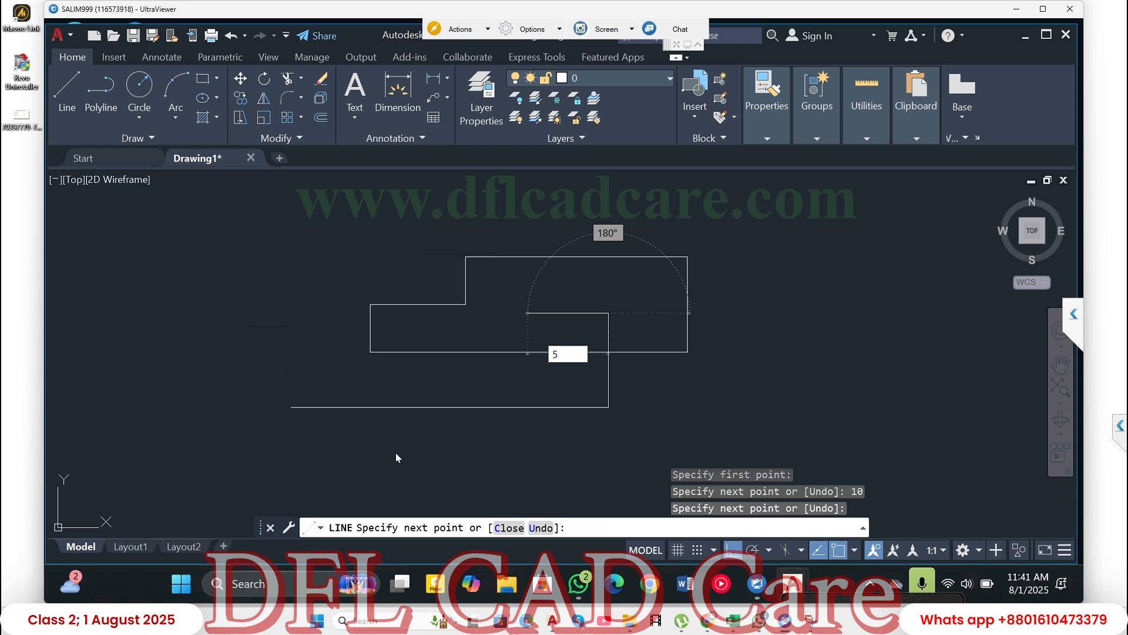
pyautogui.press('Return')
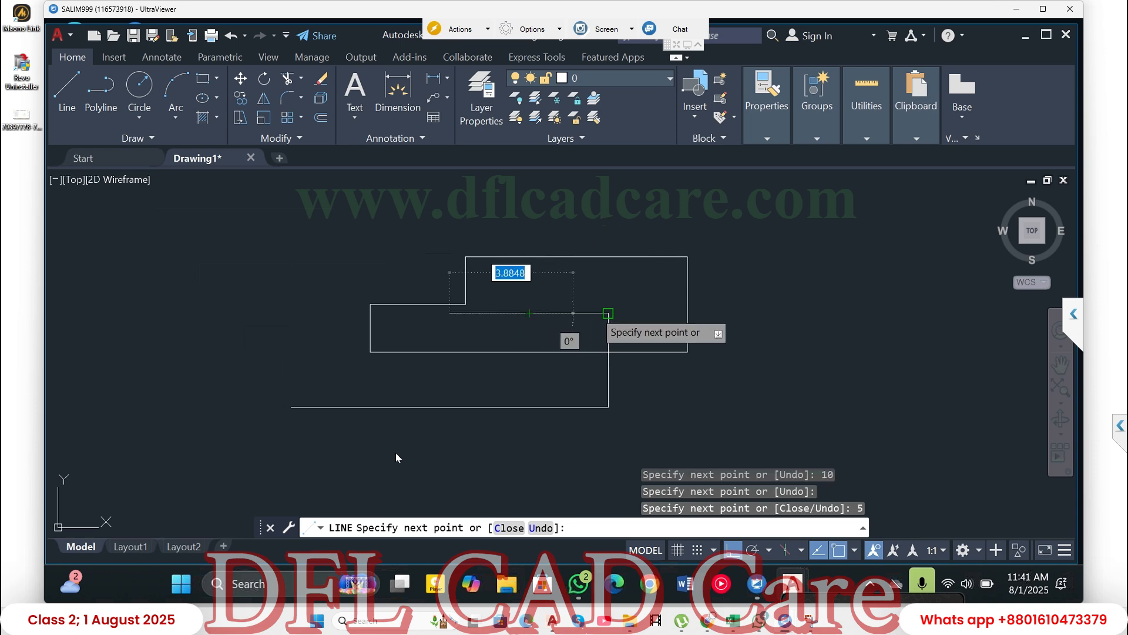
pyautogui.click(609, 313)
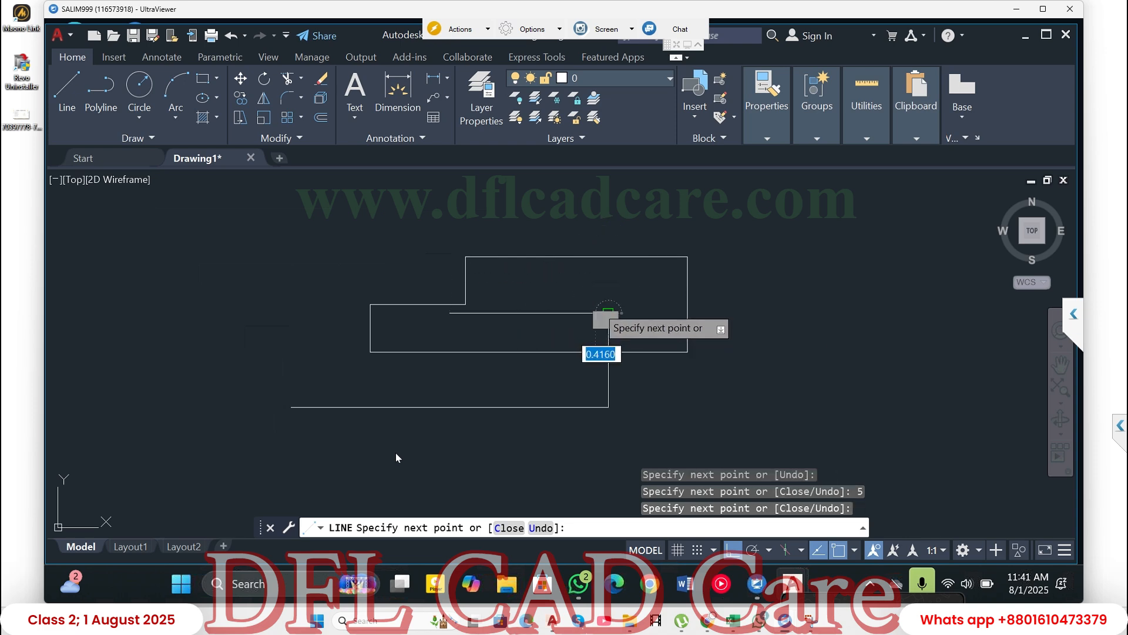
pyautogui.press('Return')
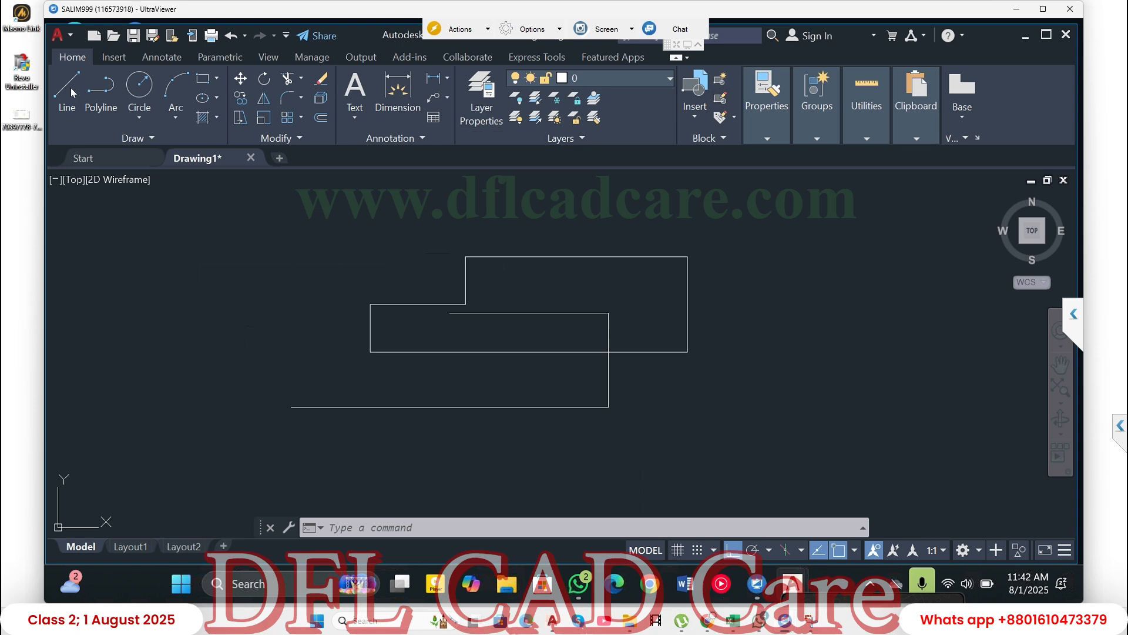
pyautogui.click(635, 191)
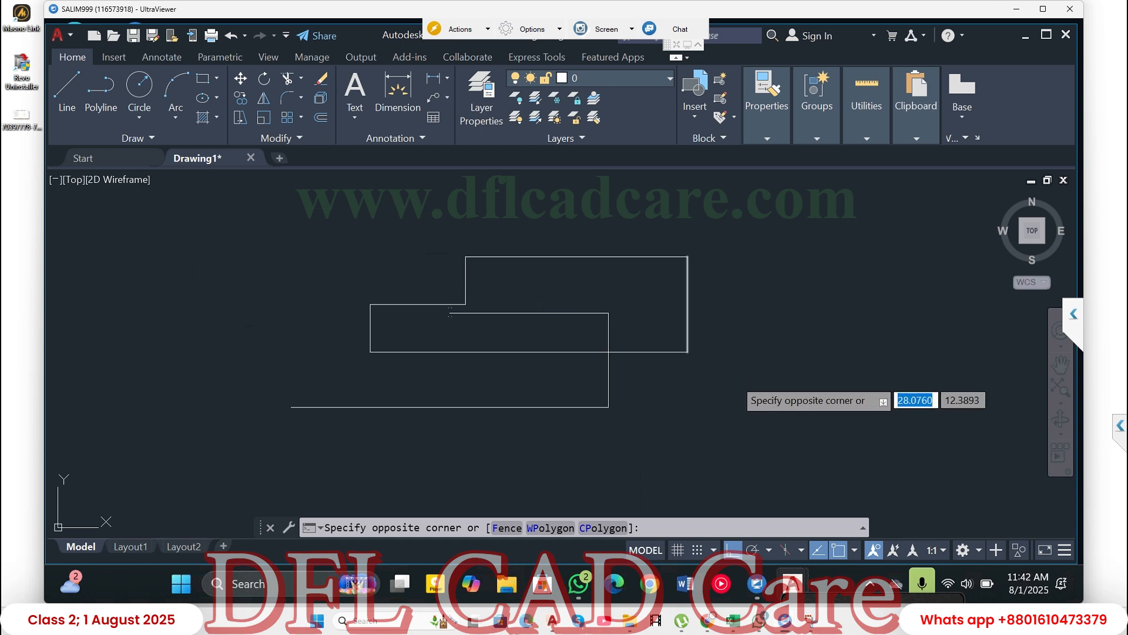
pyautogui.press('Escape')
pyautogui.click(449, 309)
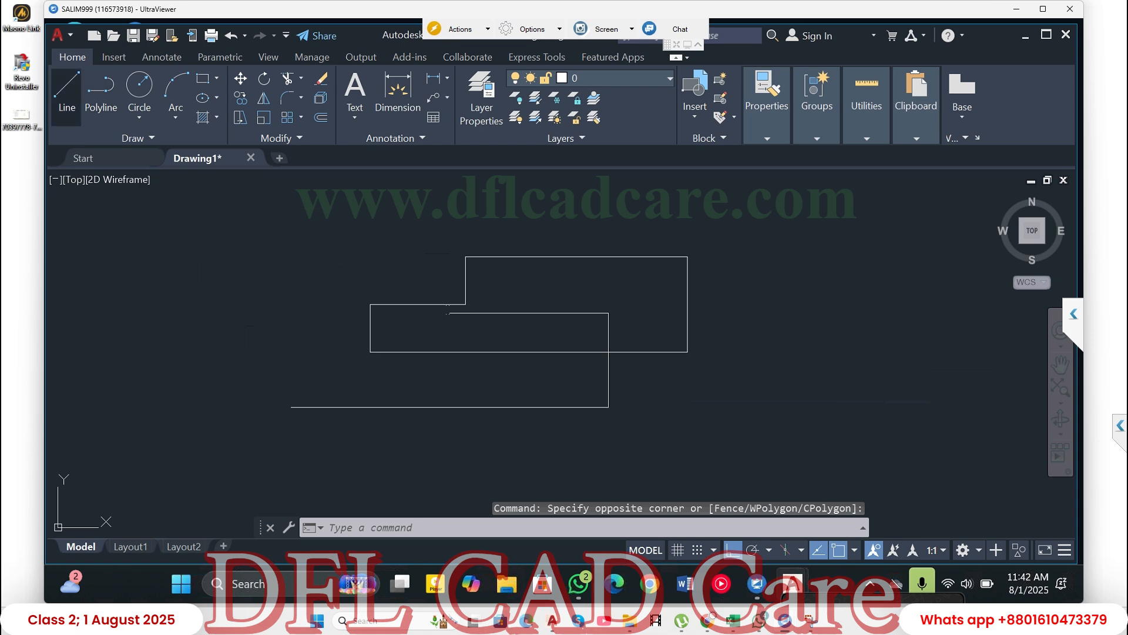
# - Draw another line beside the existing shapes, 10 units to the right and then 5 units up
pyautogui.click(67, 88)
pyautogui.click(672, 411)
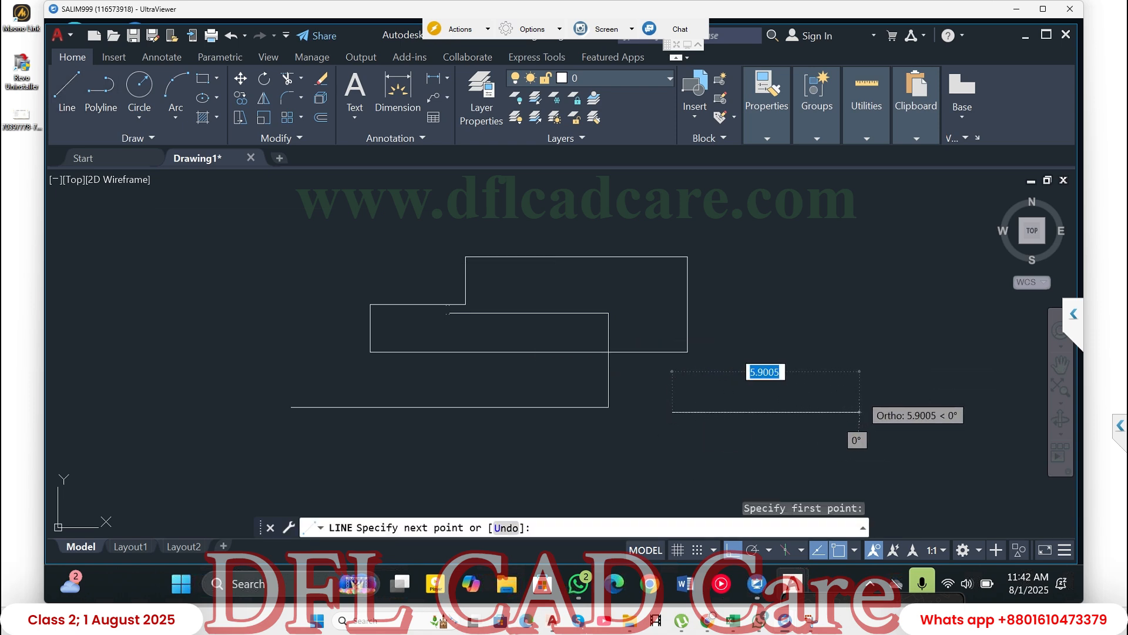
pyautogui.write('10')
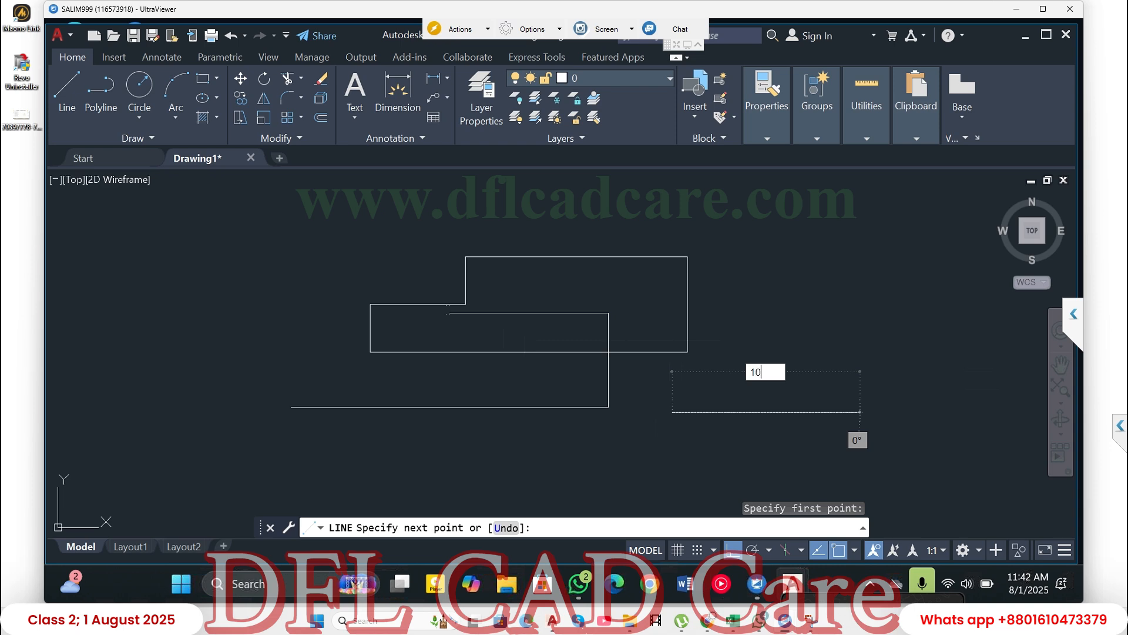
pyautogui.press('Return')
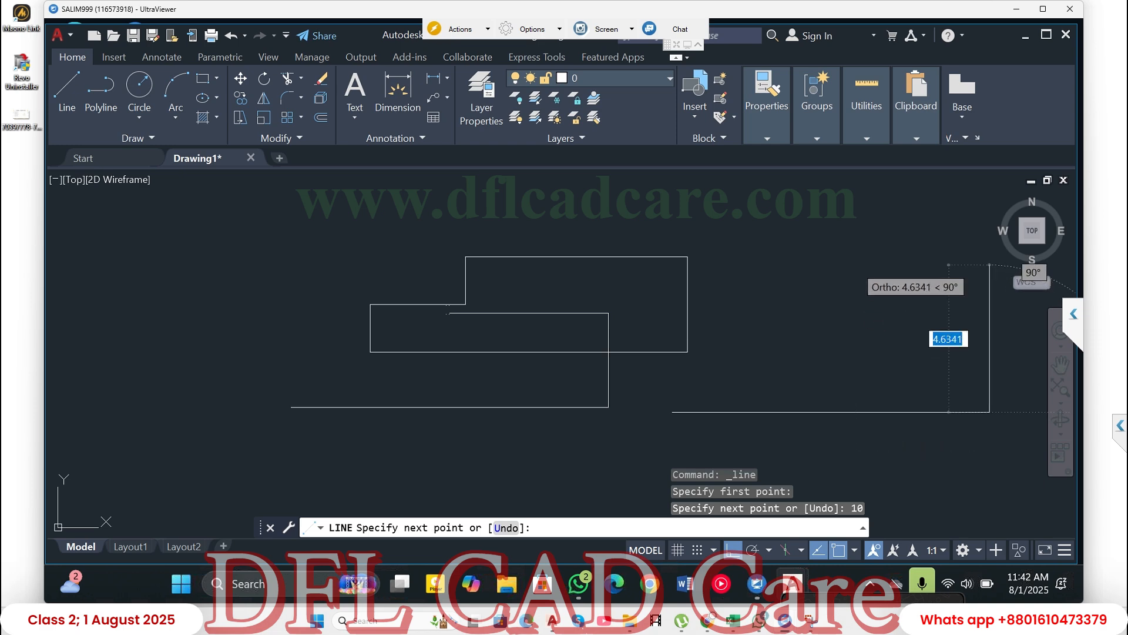
pyautogui.write('5')
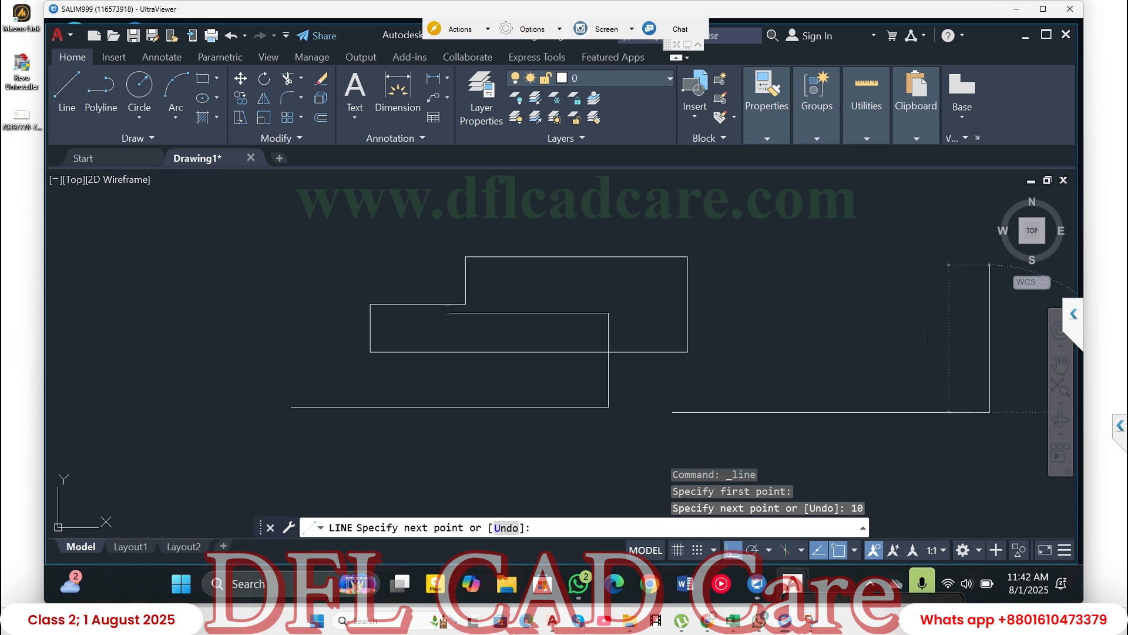
pyautogui.press('Return')
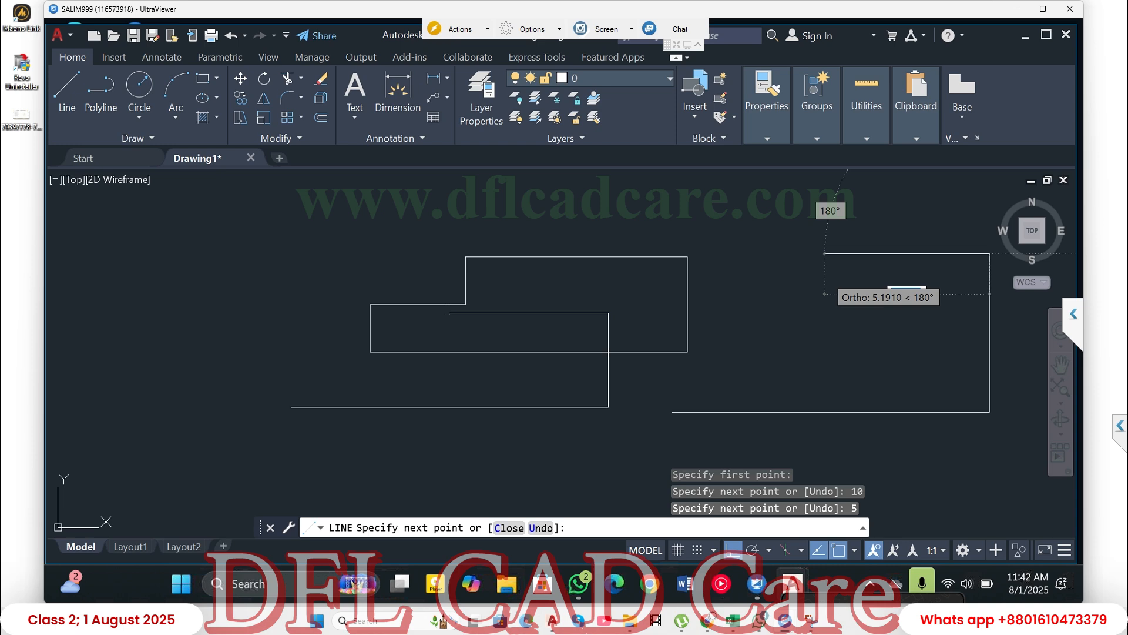
# - Try completing the outline with segments 7 units left and 3 units down, closed diagonally at its starting endpoint, and undo the whole outline
pyautogui.write('7')
pyautogui.press('Return')
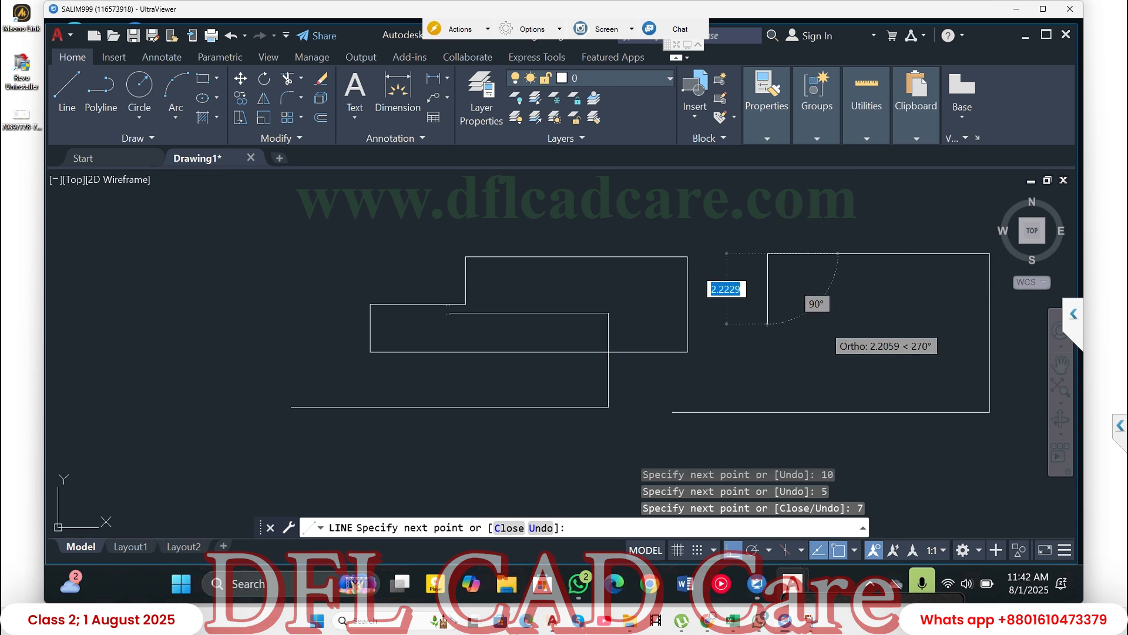
pyautogui.write('3')
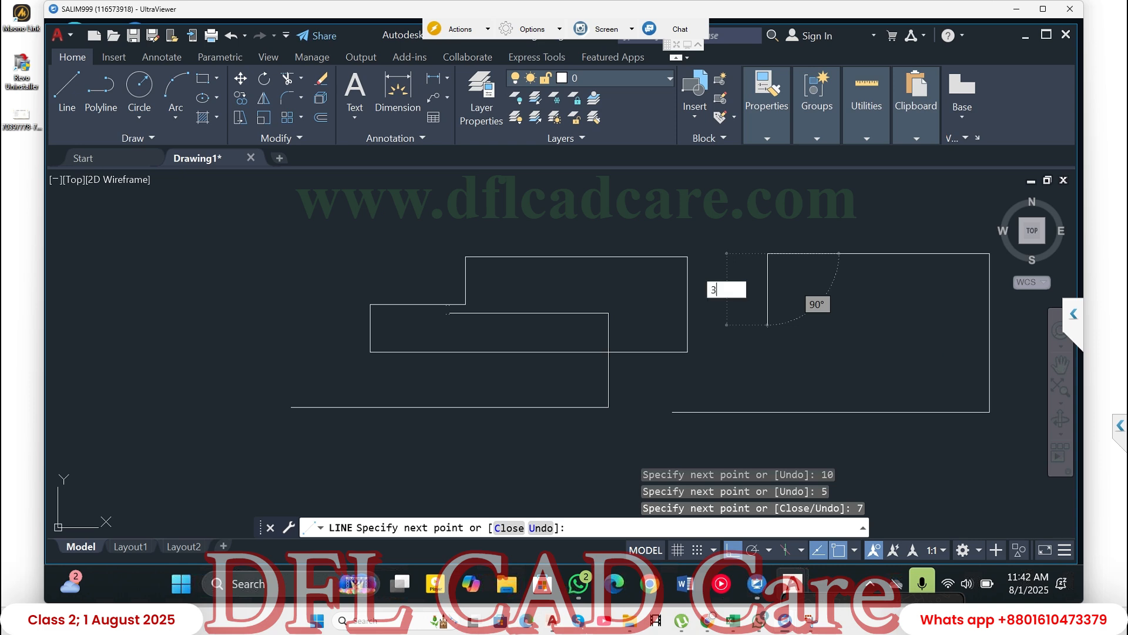
pyautogui.press('Return')
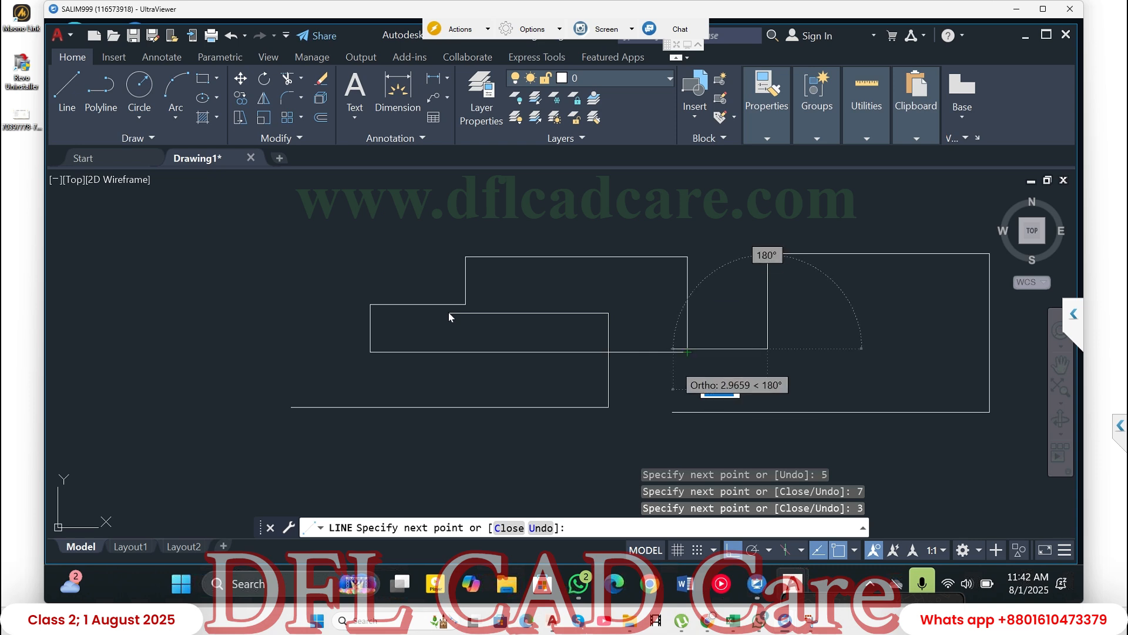
pyautogui.click(675, 387)
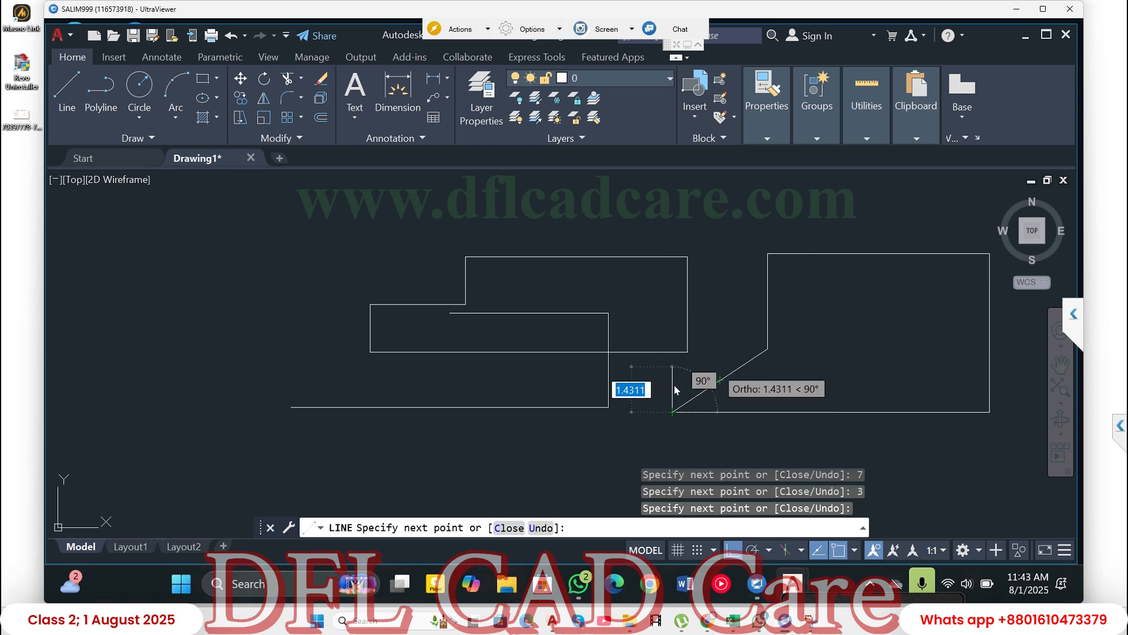
pyautogui.press('Return')
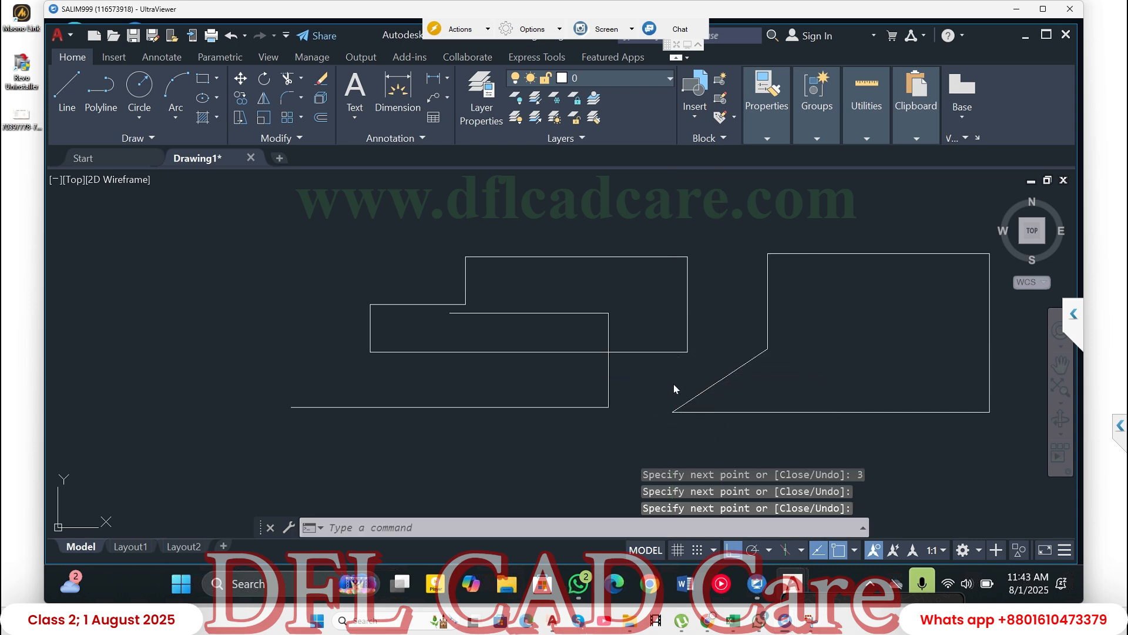
pyautogui.hotkey('ctrl', 'z')
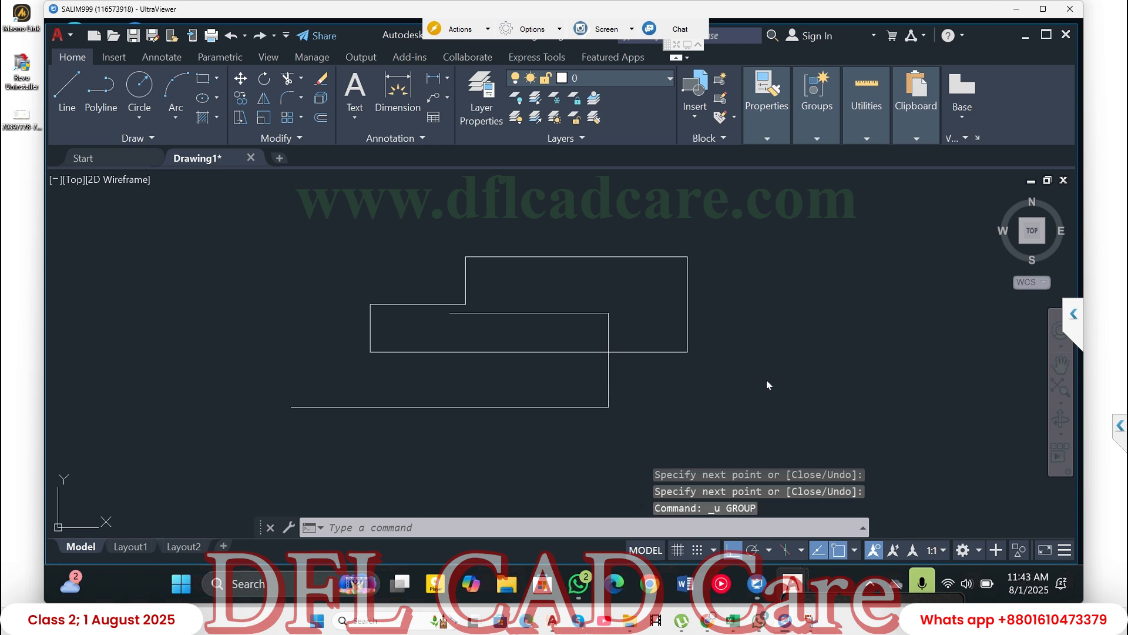
# - Start a new Line outline beside the stepped shapes with freehand orthogonal segments going right, up, left and down
pyautogui.click(69, 83)
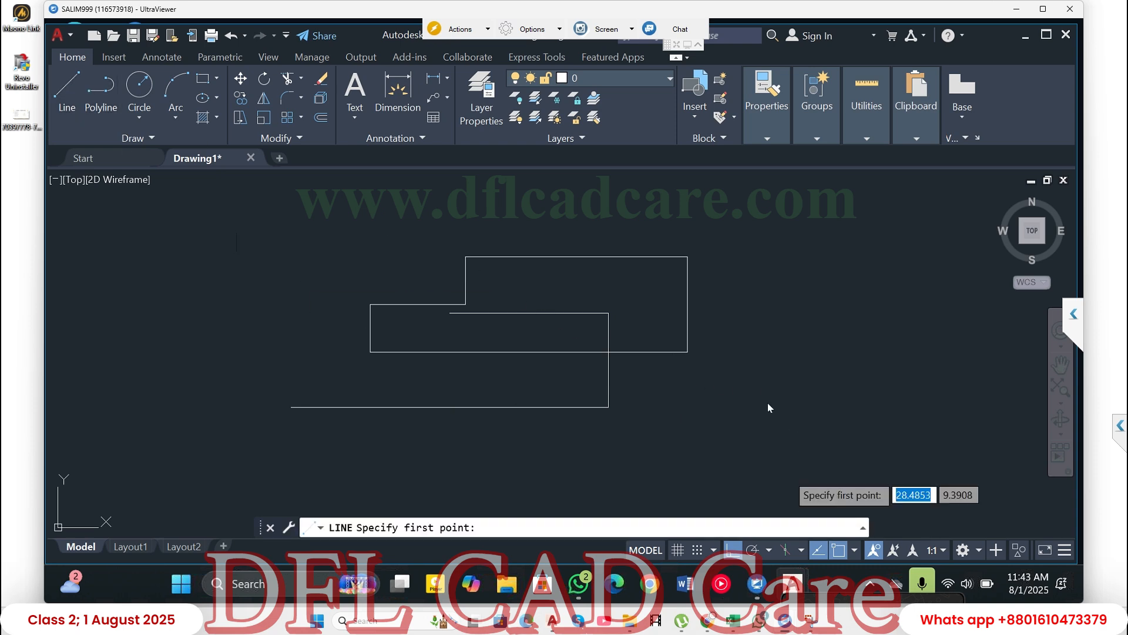
pyautogui.click(727, 406)
pyautogui.click(921, 411)
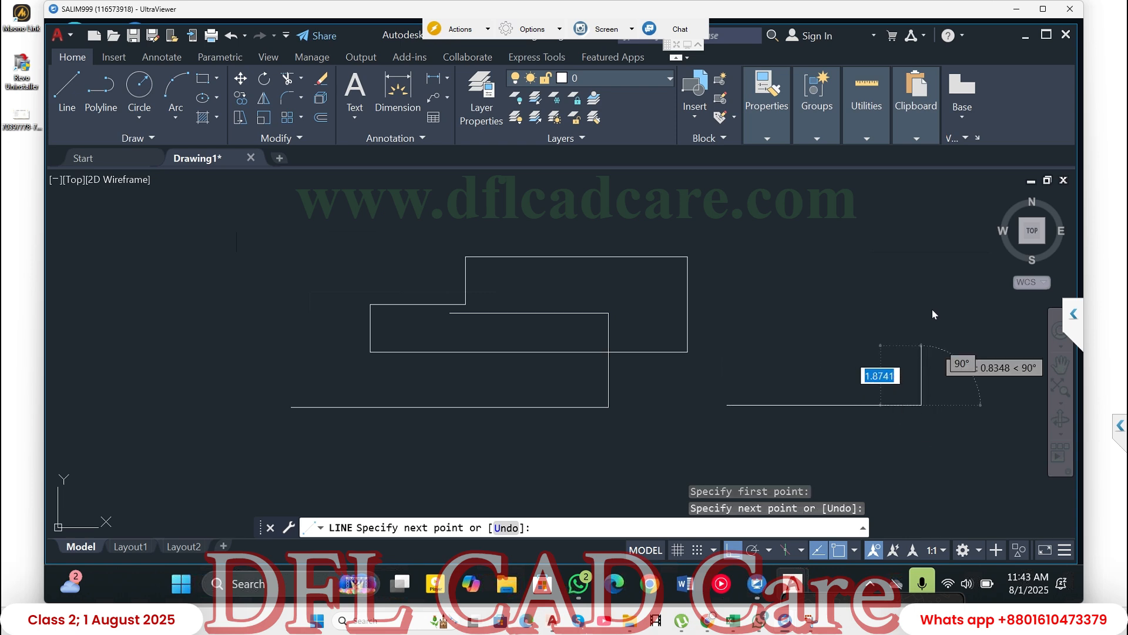
pyautogui.click(915, 302)
pyautogui.click(863, 329)
pyautogui.click(851, 352)
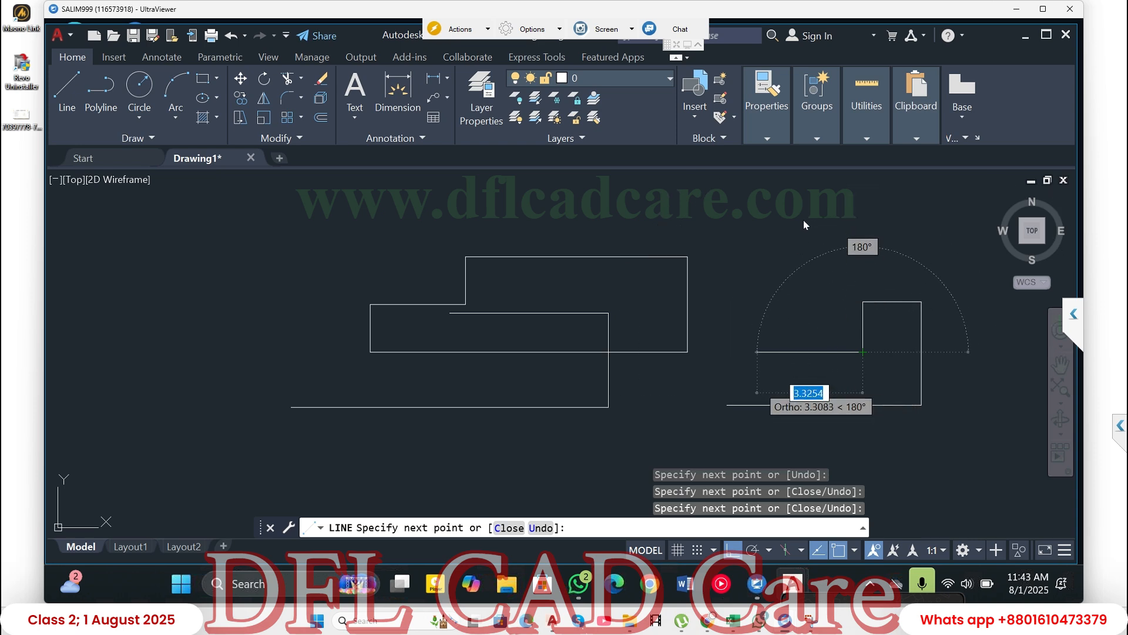
# - Add a segment about 4.28 units left, aligned with the starting point, and close the outline at its starting endpoint
pyautogui.click(729, 406)
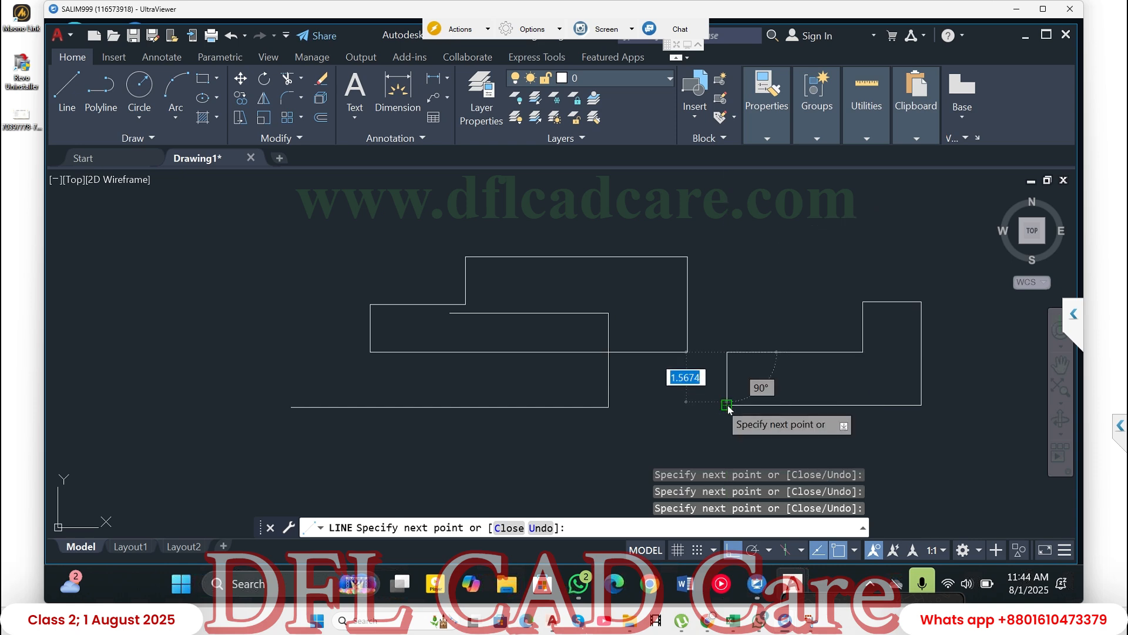
pyautogui.click(728, 405)
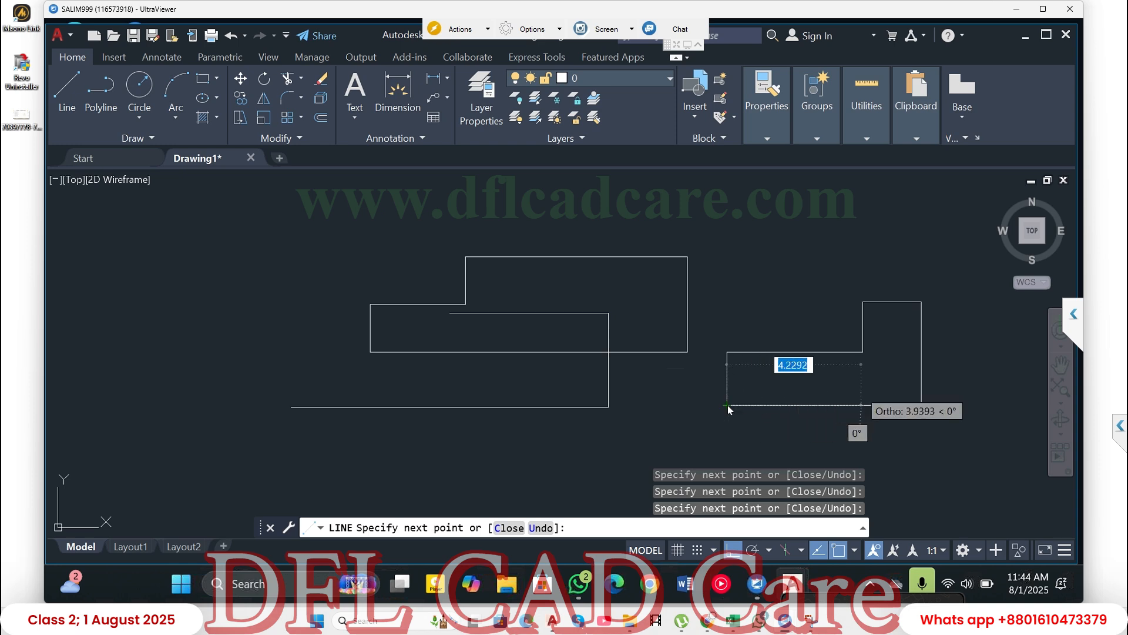
pyautogui.press('Return')
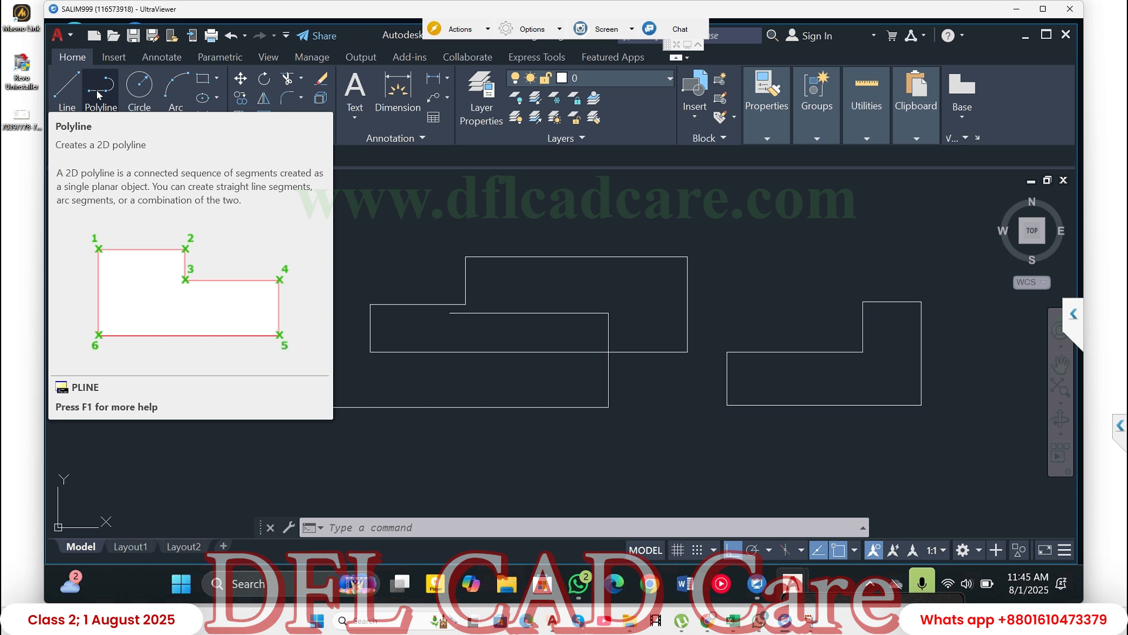
# - Draw a stepped Polyline in the empty area left of the existing shapes, with freehand segments right, down, right, down and left
pyautogui.click(99, 95)
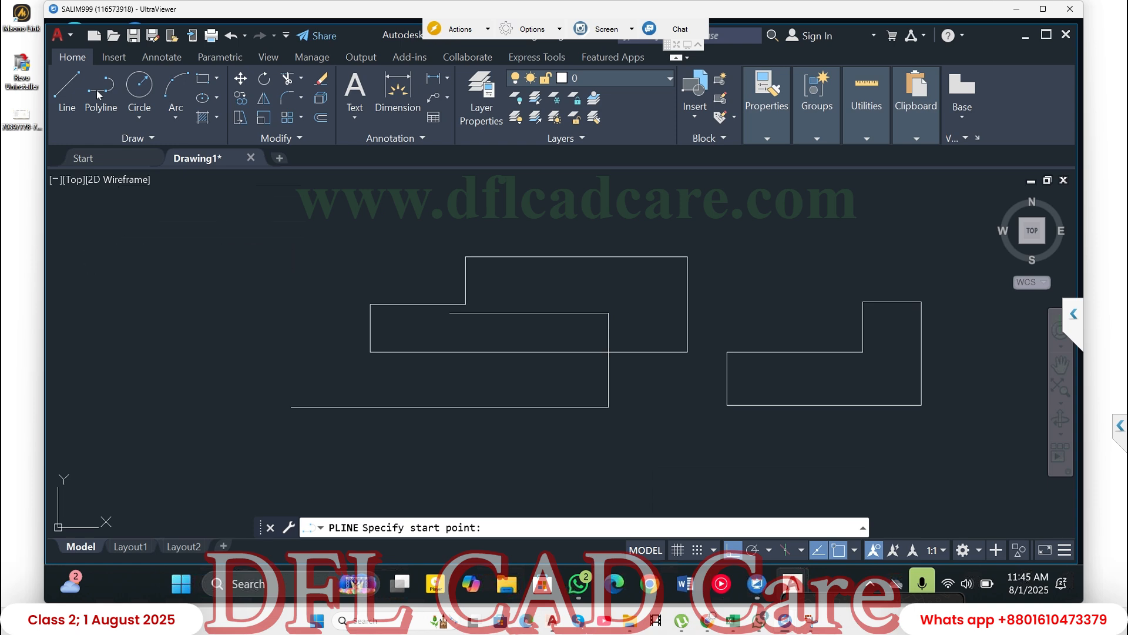
pyautogui.click(98, 95)
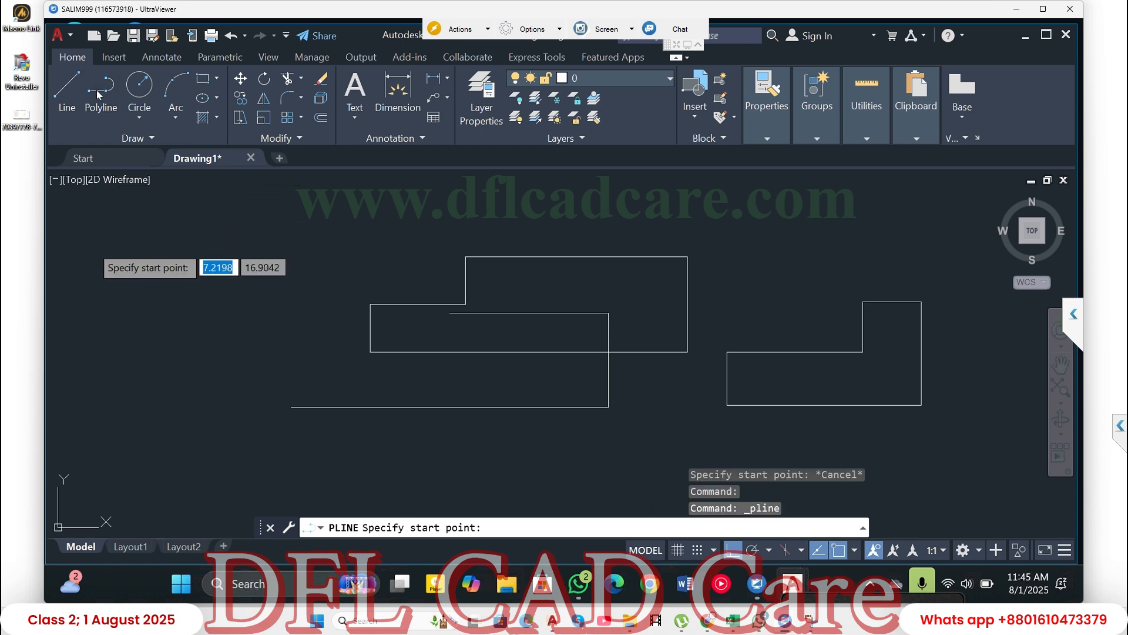
pyautogui.click(66, 249)
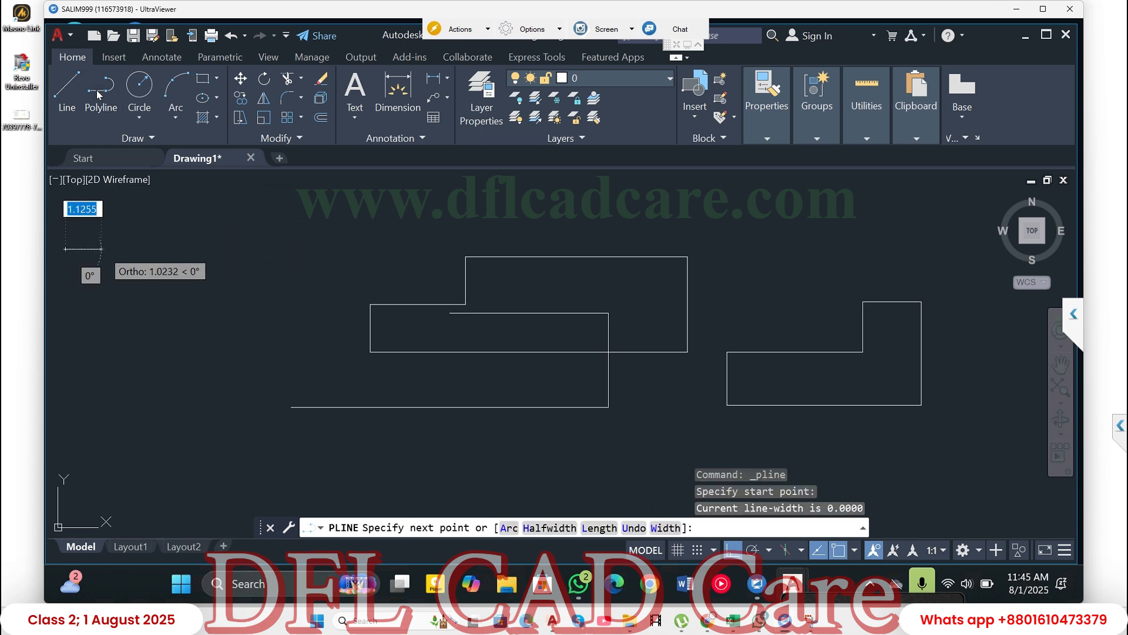
pyautogui.click(168, 249)
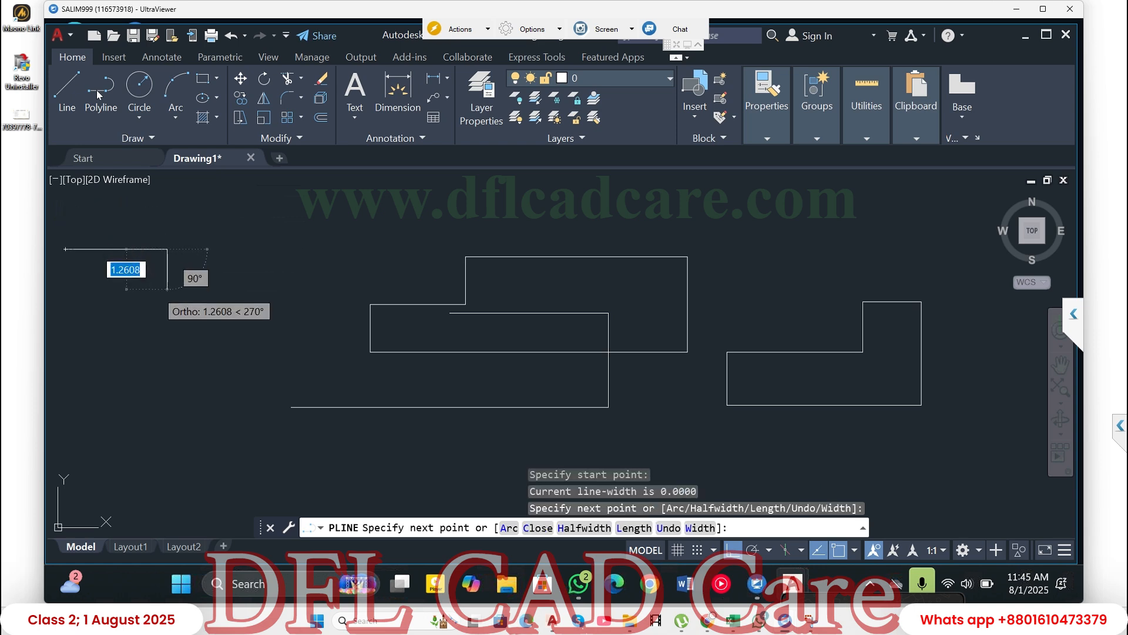
pyautogui.click(168, 289)
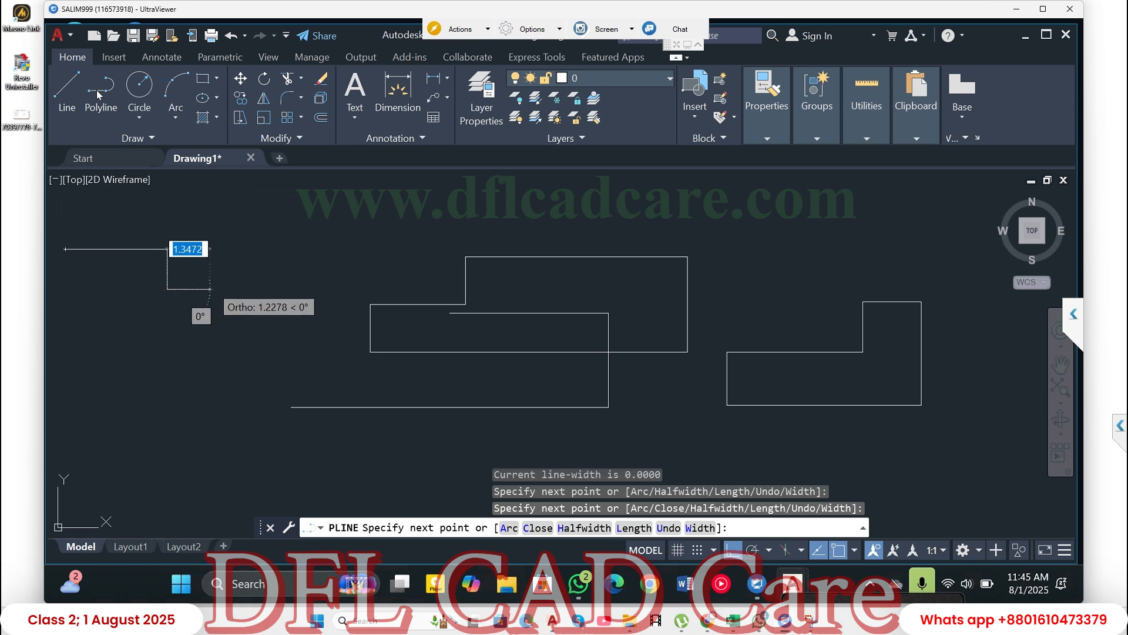
pyautogui.click(233, 288)
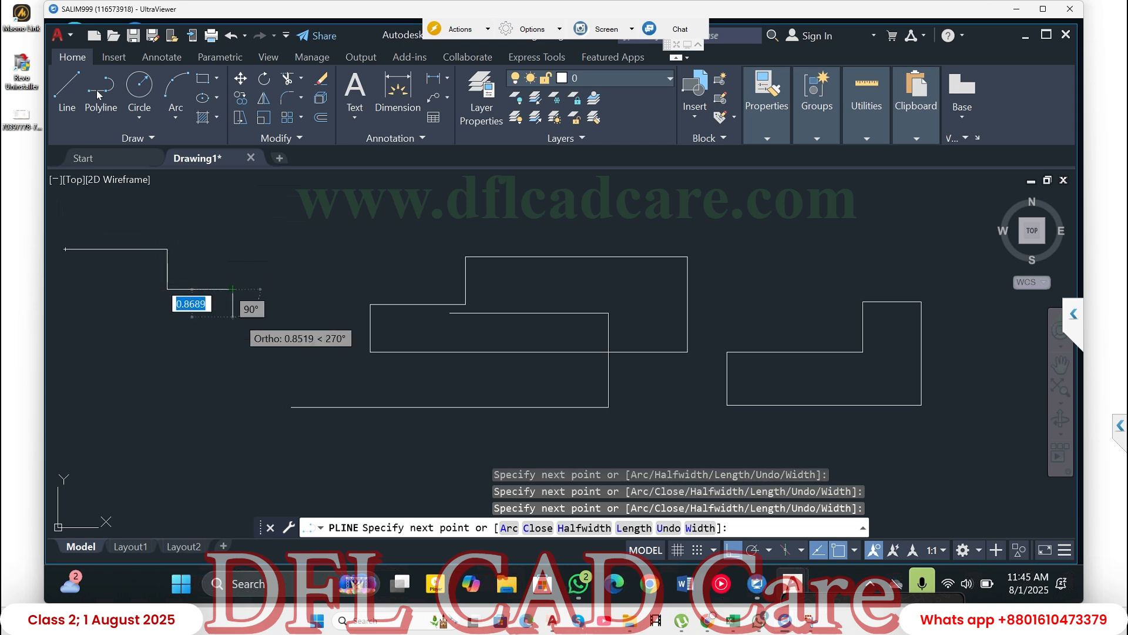
pyautogui.click(232, 360)
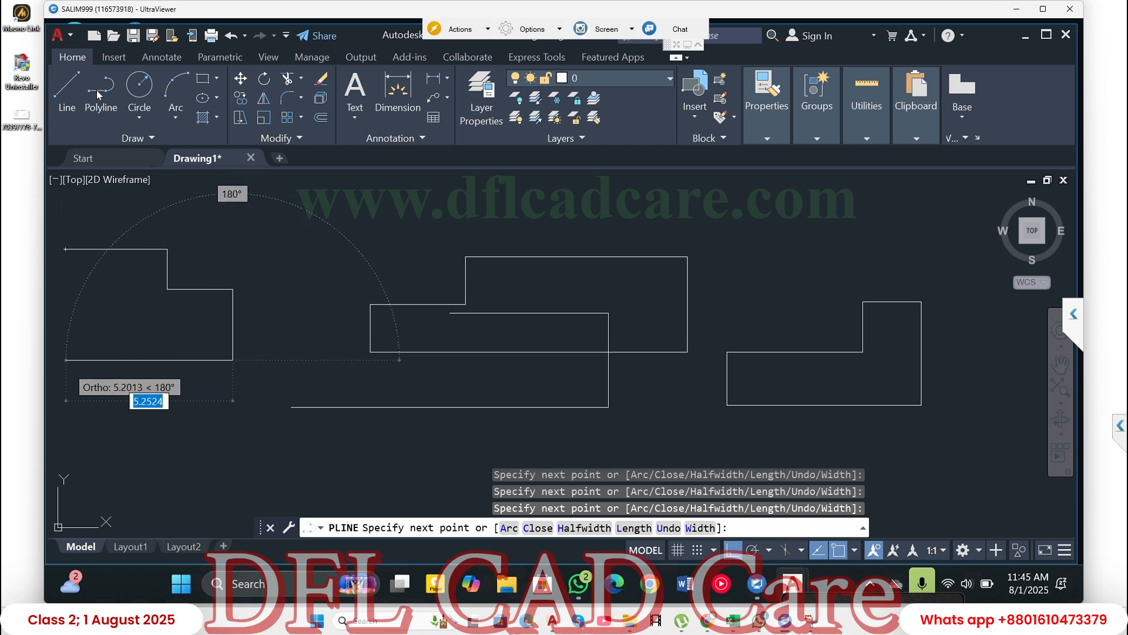
pyautogui.click(64, 359)
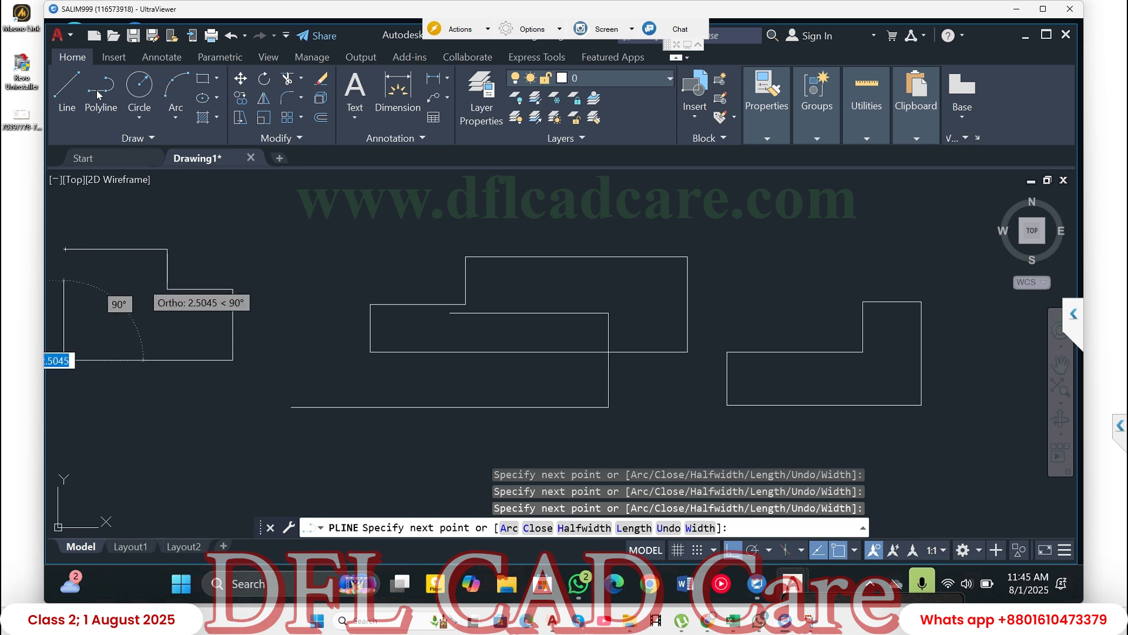
# - Undo the last polyline segment, redraw it about 5.27 units left in line with the start point, and close the shape there
pyautogui.hotkey('ctrl', 'z')
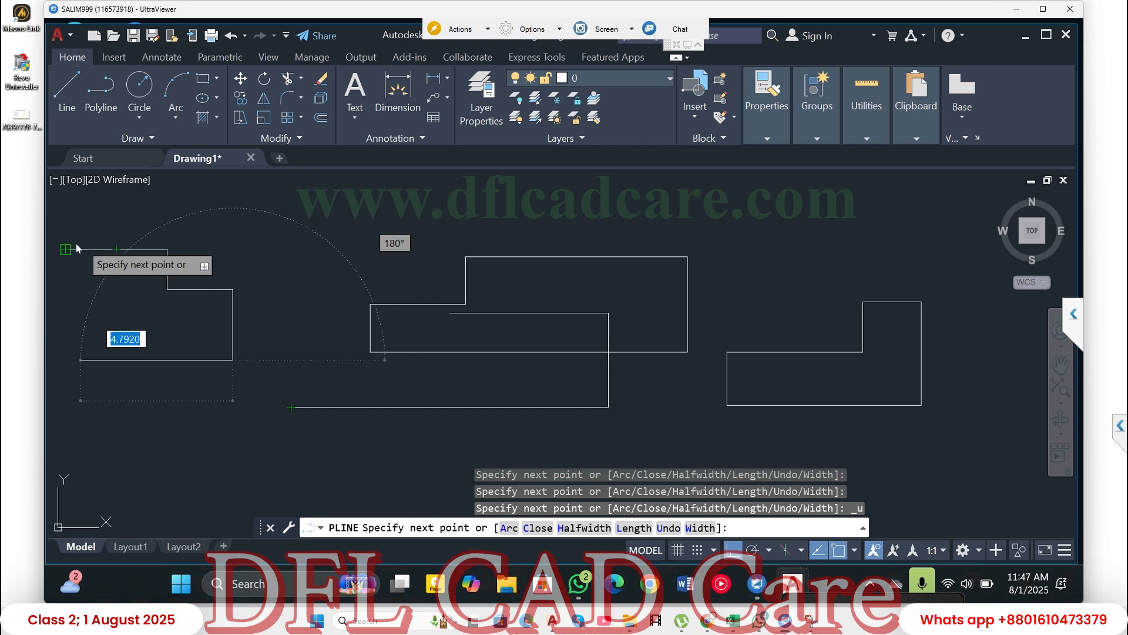
pyautogui.click(65, 272)
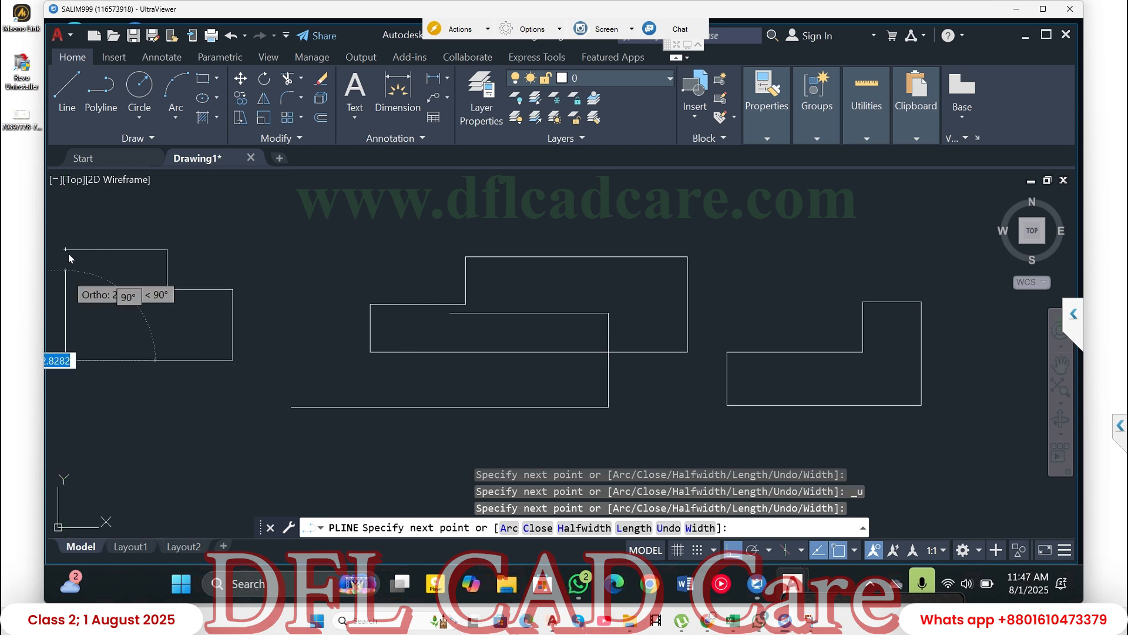
pyautogui.click(67, 253)
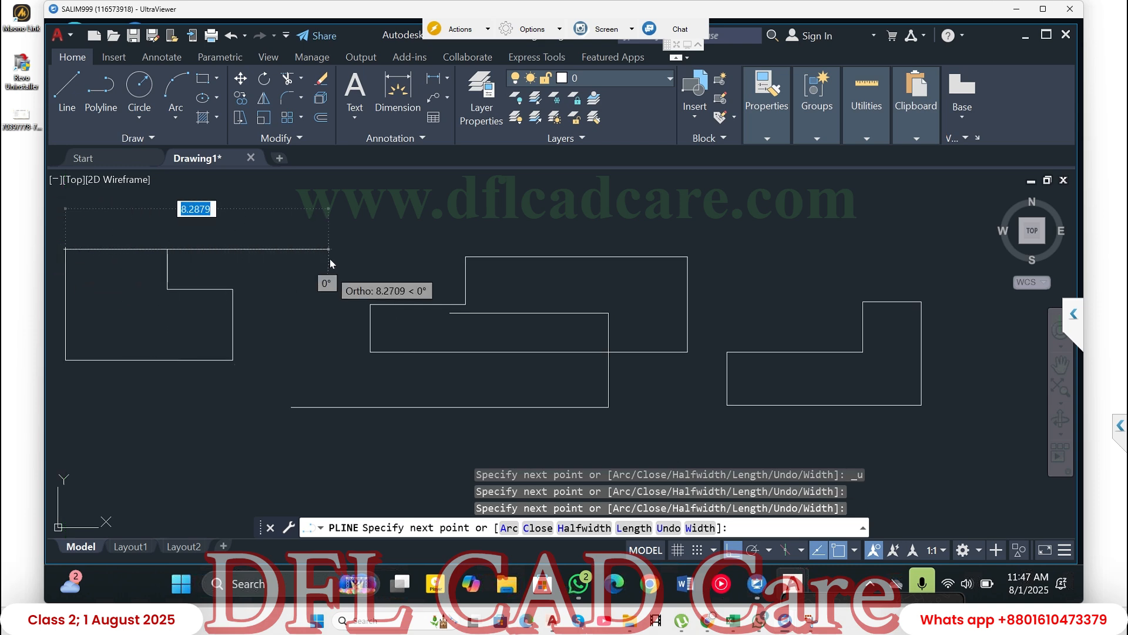
pyautogui.press('Escape')
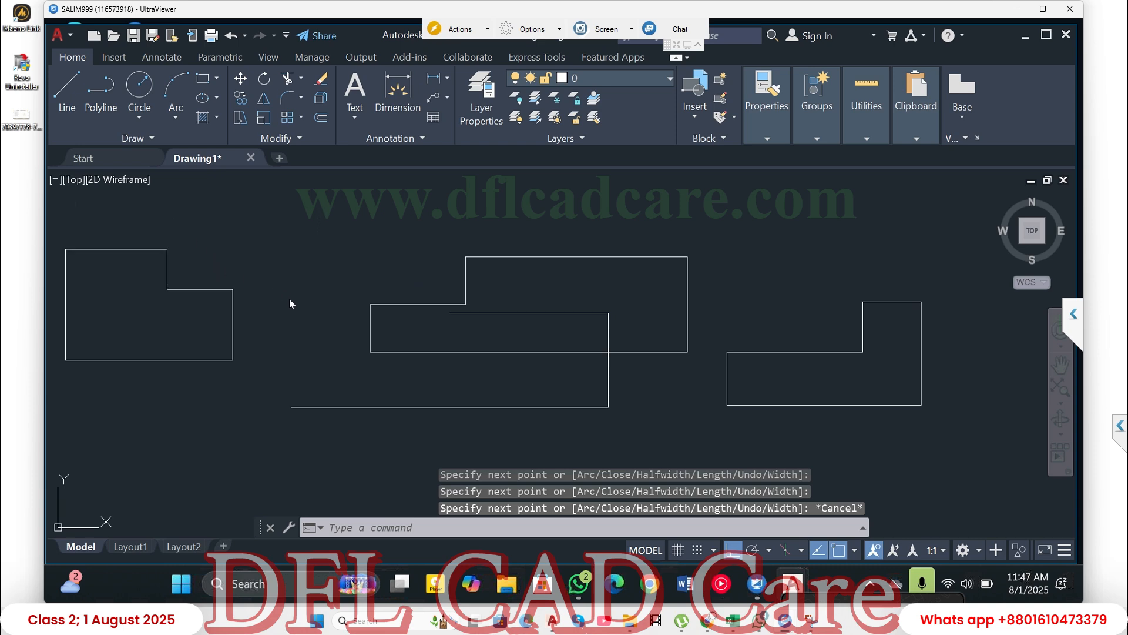
# - Select the bottom line of the rightmost outline and the polyline shape to compare how each selects, and clear the selection
pyautogui.scroll(-4, 530, 383)
pyautogui.moveTo(569, 384); pyautogui.dragTo(495, 380, button='middle')
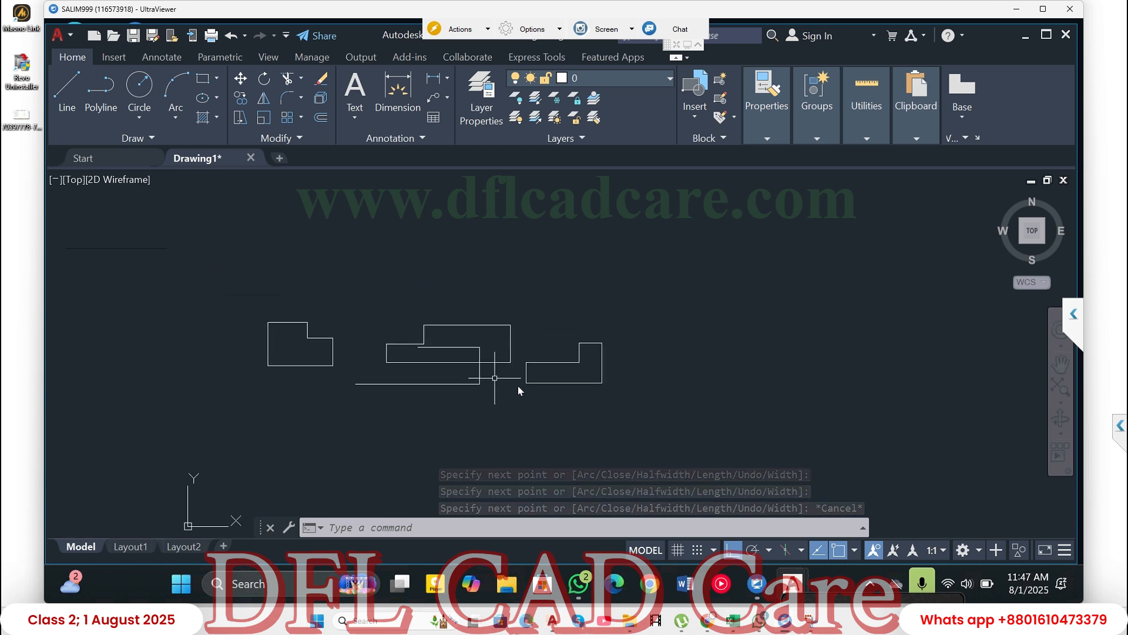
pyautogui.click(571, 388)
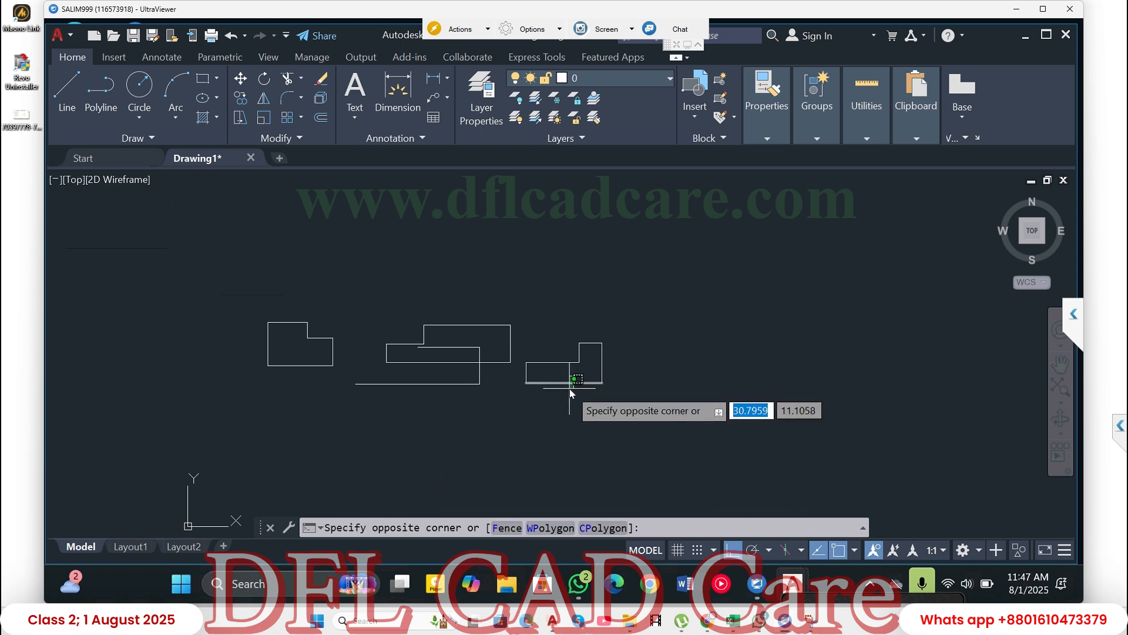
pyautogui.click(570, 382)
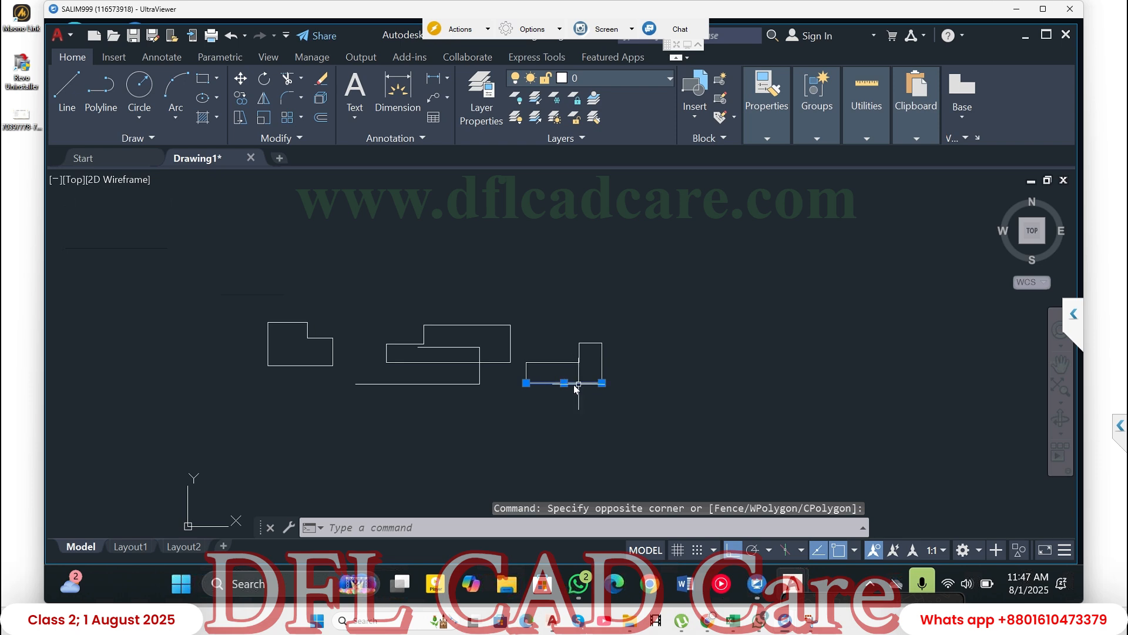
pyautogui.click(300, 366)
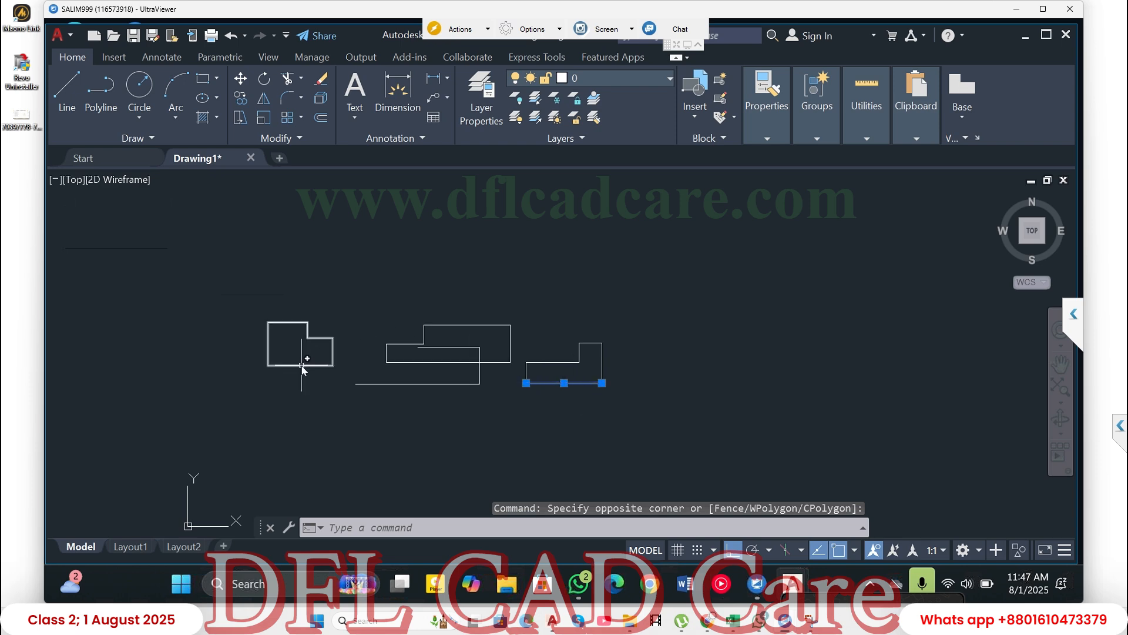
pyautogui.moveTo(303, 367)
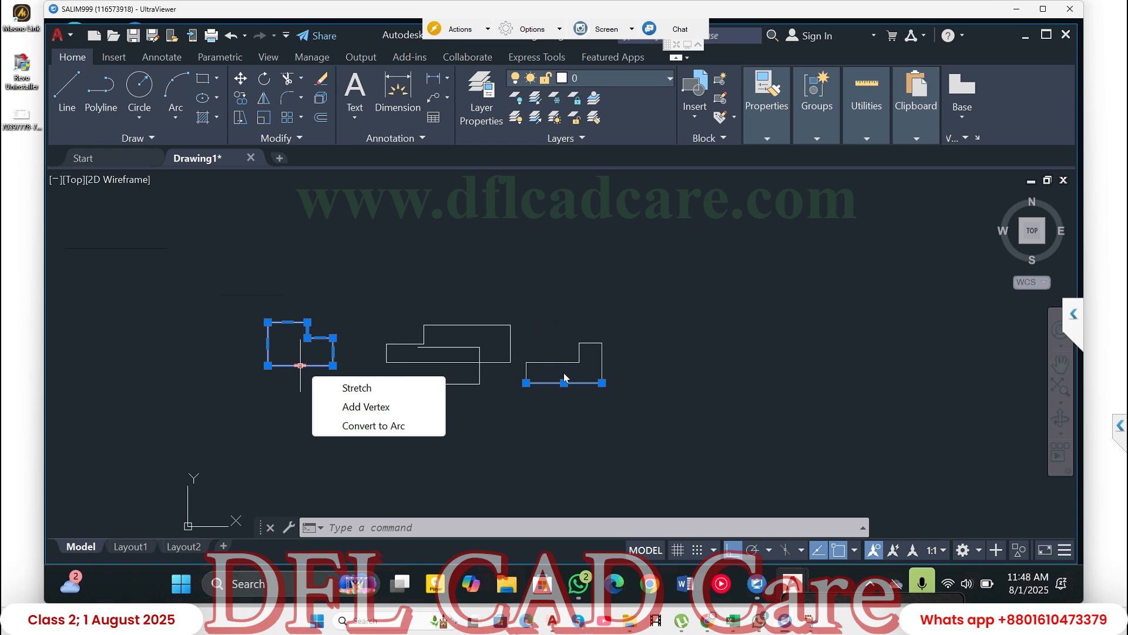
pyautogui.press('Escape')
pyautogui.press('Escape')
pyautogui.press('Escape')
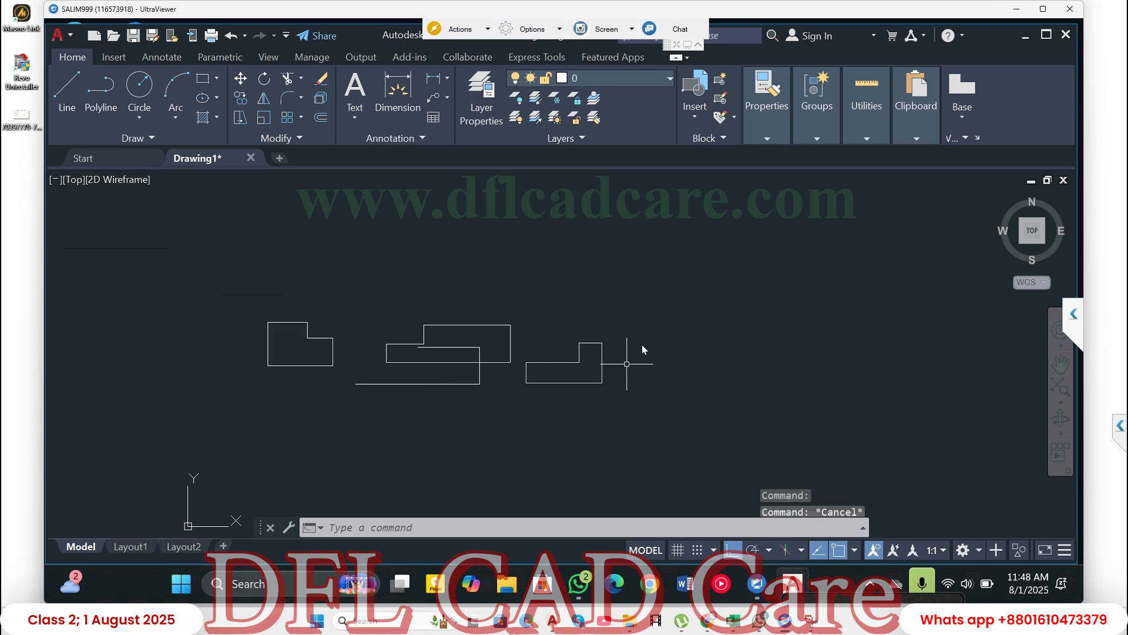
# - Select all the separate lines of the rightmost outline with a crossing window and clear the selection
pyautogui.click(623, 328)
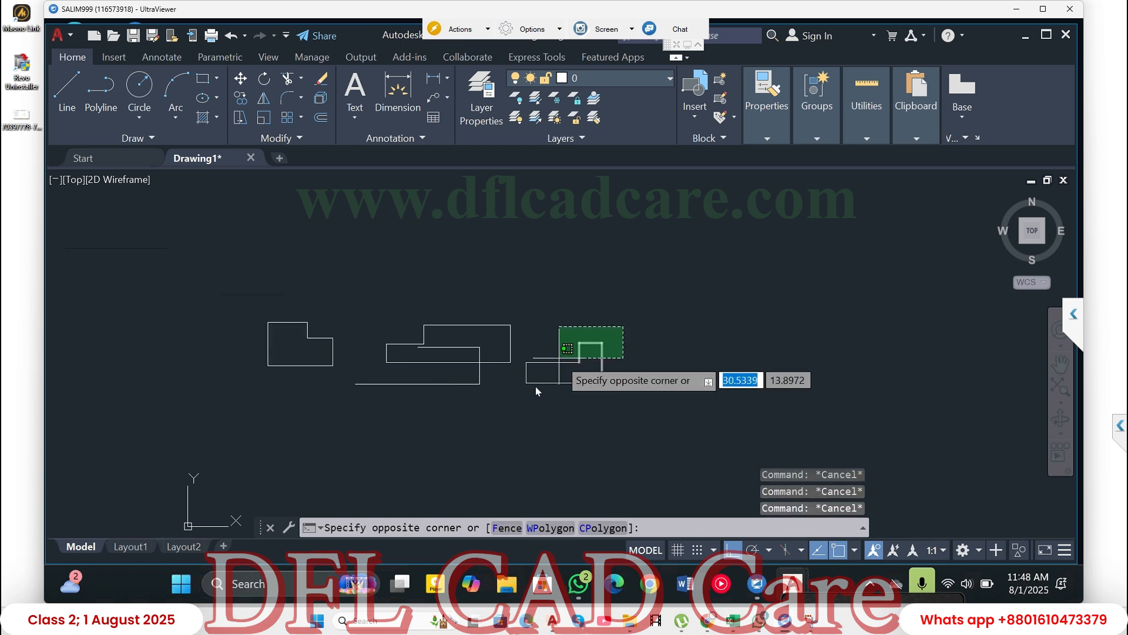
pyautogui.click(510, 404)
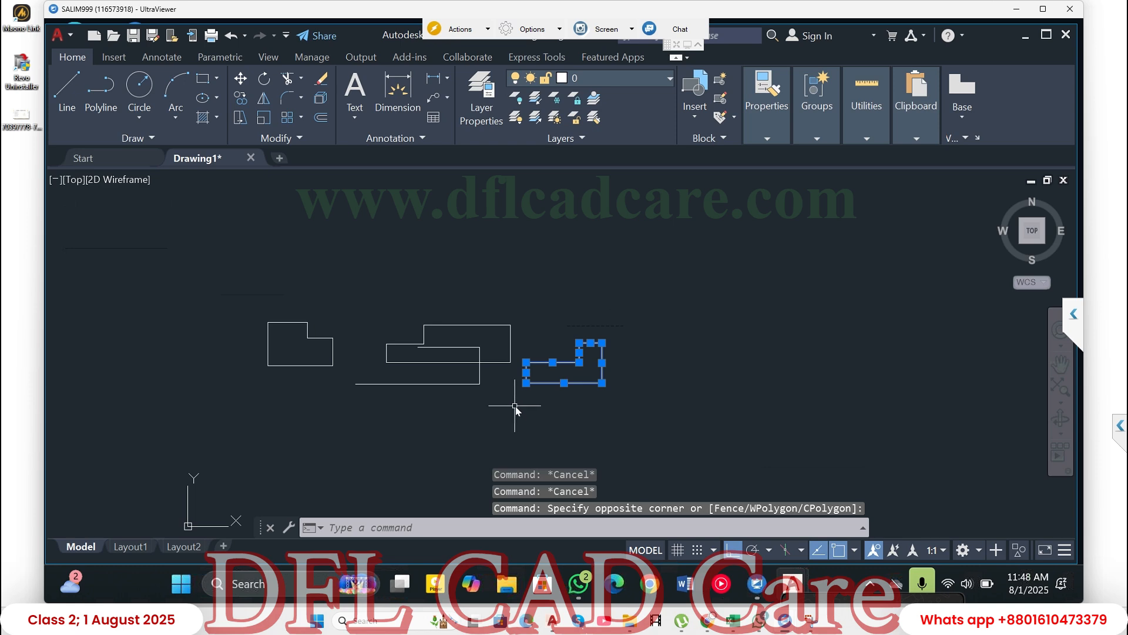
pyautogui.press('Escape')
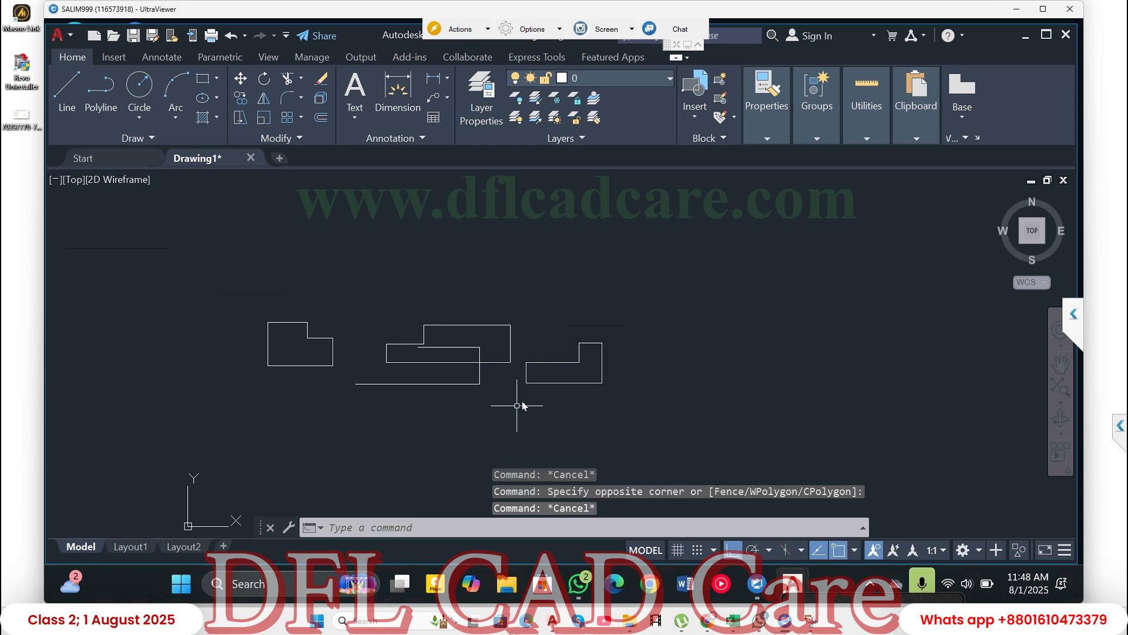
# - Draw a Center, Radius circle at the midpoint of the rightmost outline's upper-left horizontal line, with its radius reaching that line's left endpoint, about 2.14
pyautogui.click(139, 119)
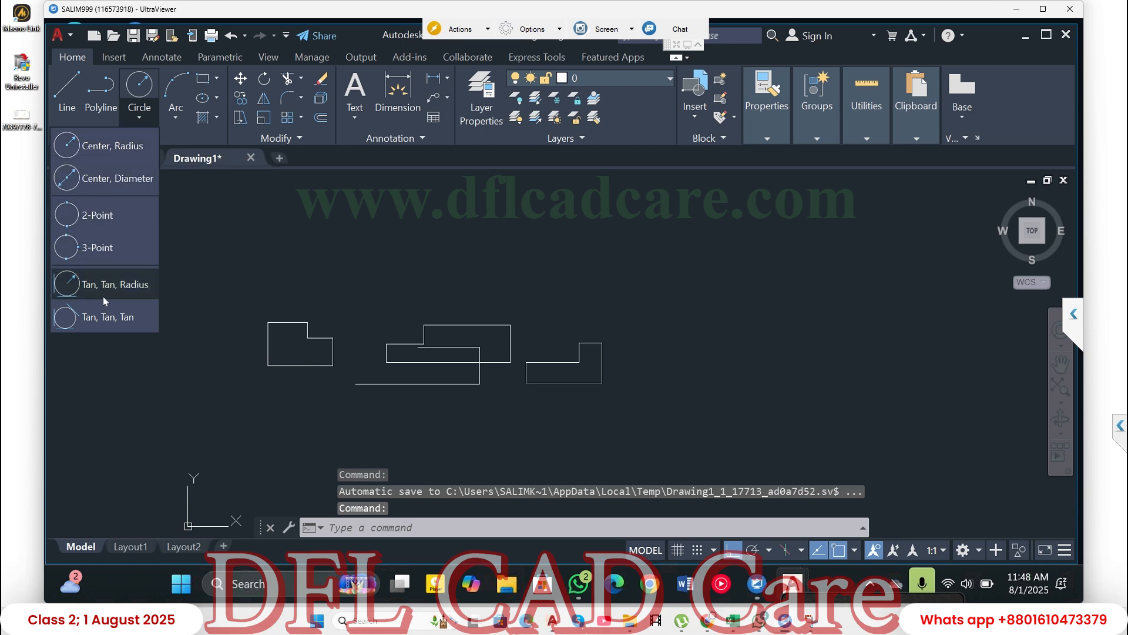
pyautogui.click(111, 153)
pyautogui.scroll(4, 542, 379)
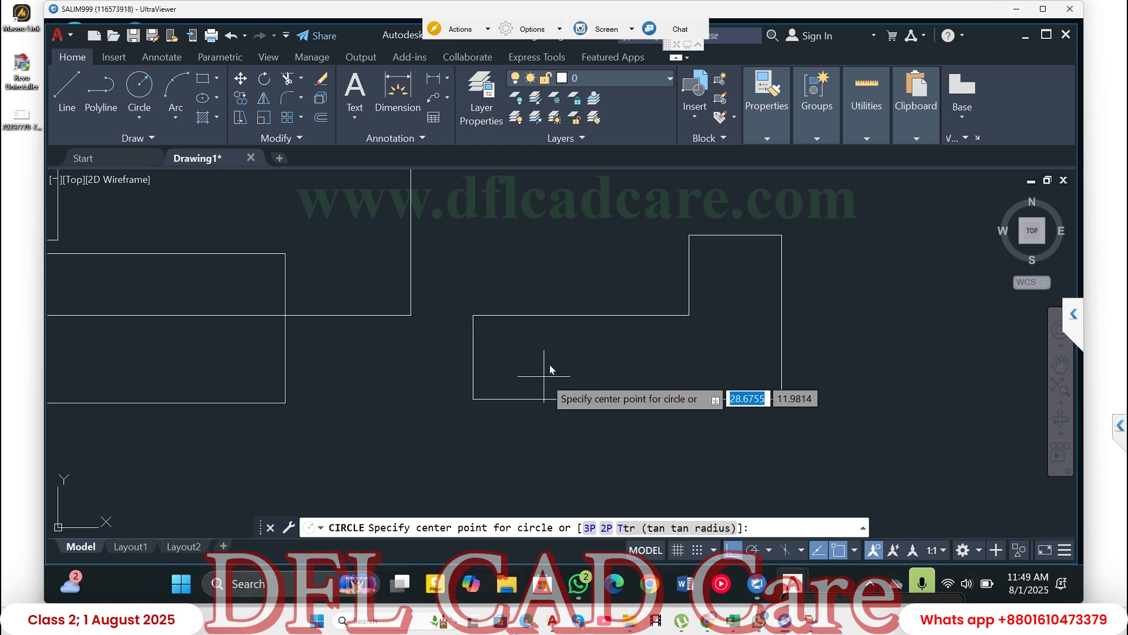
pyautogui.click(580, 316)
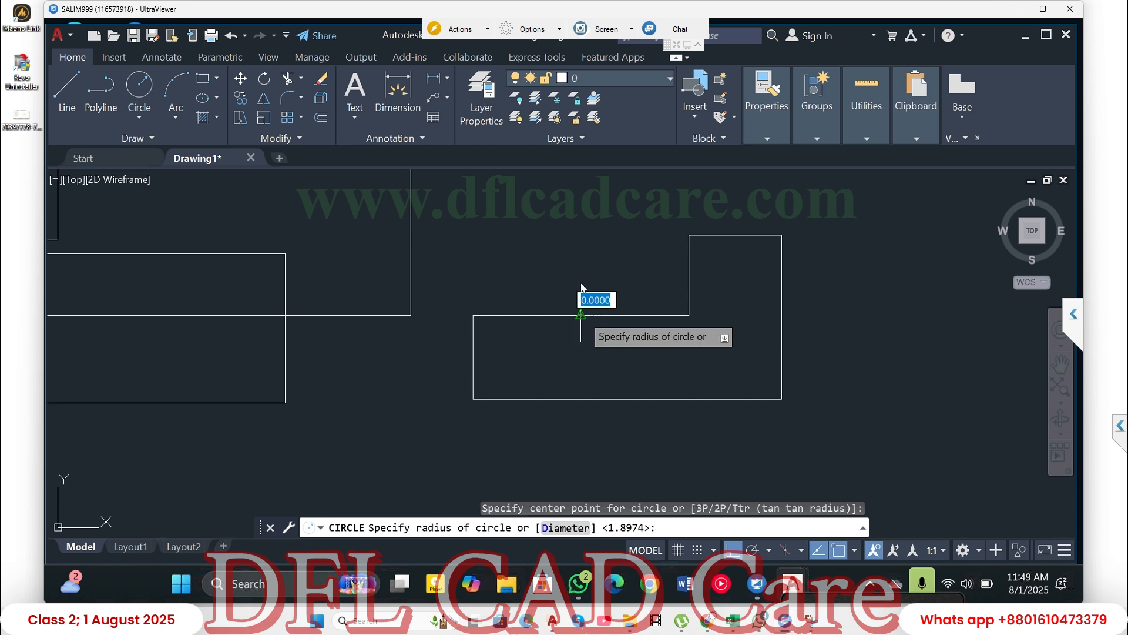
pyautogui.click(473, 315)
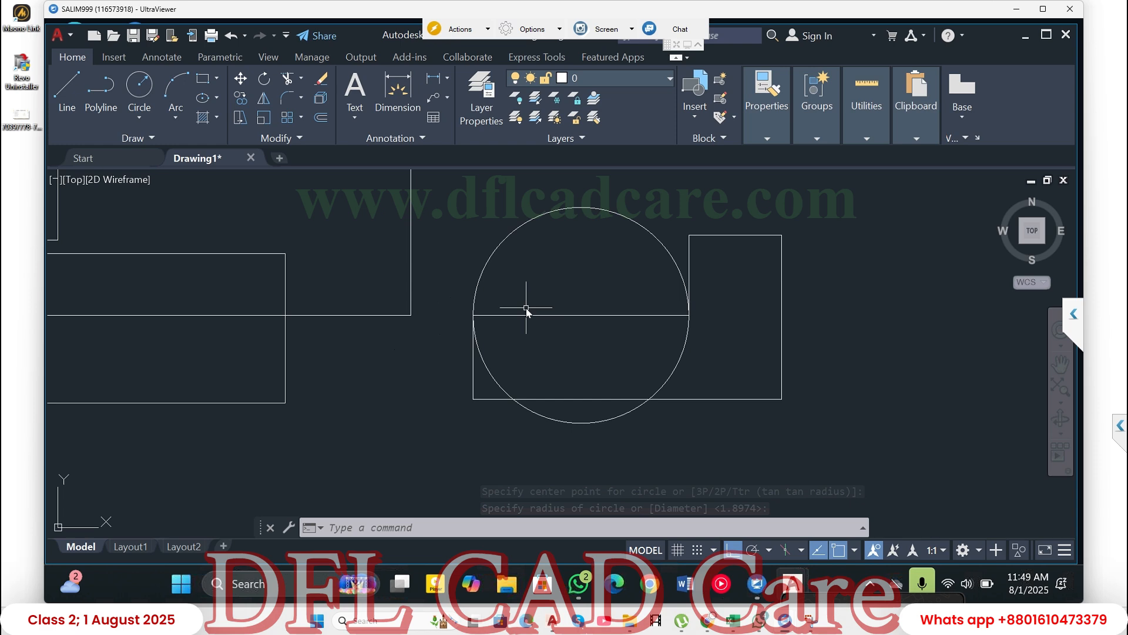
# - Draw a freehand triangle with the Line command and Ortho off in the empty area right of the outlines, its upper-right side about 20.12 long
pyautogui.click(67, 88)
pyautogui.scroll(-5, 531, 341)
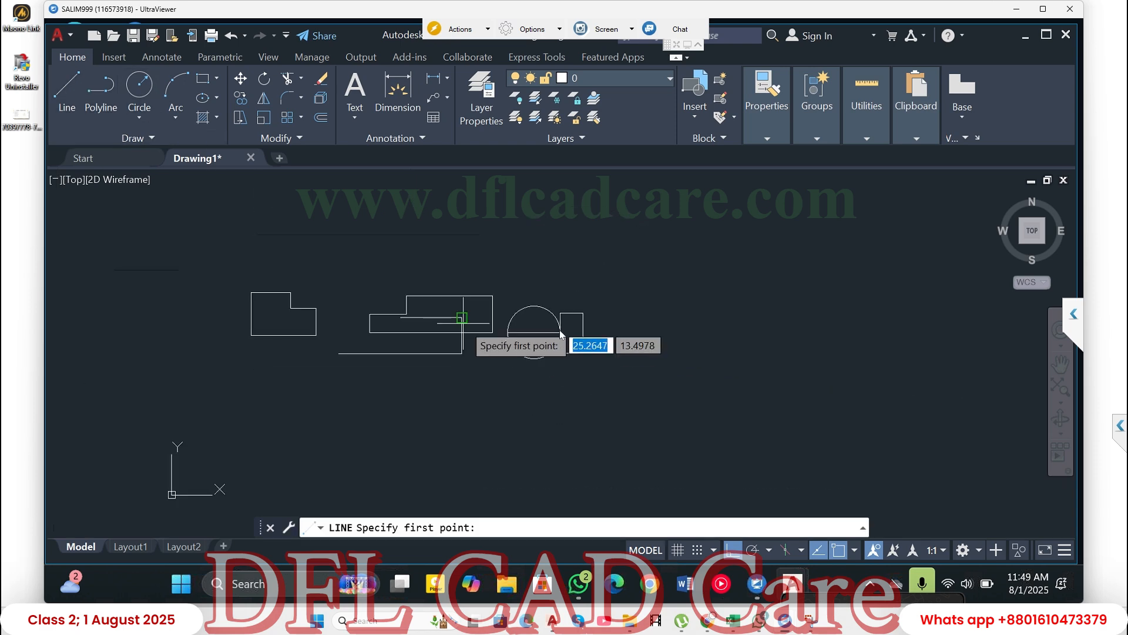
pyautogui.click(667, 339)
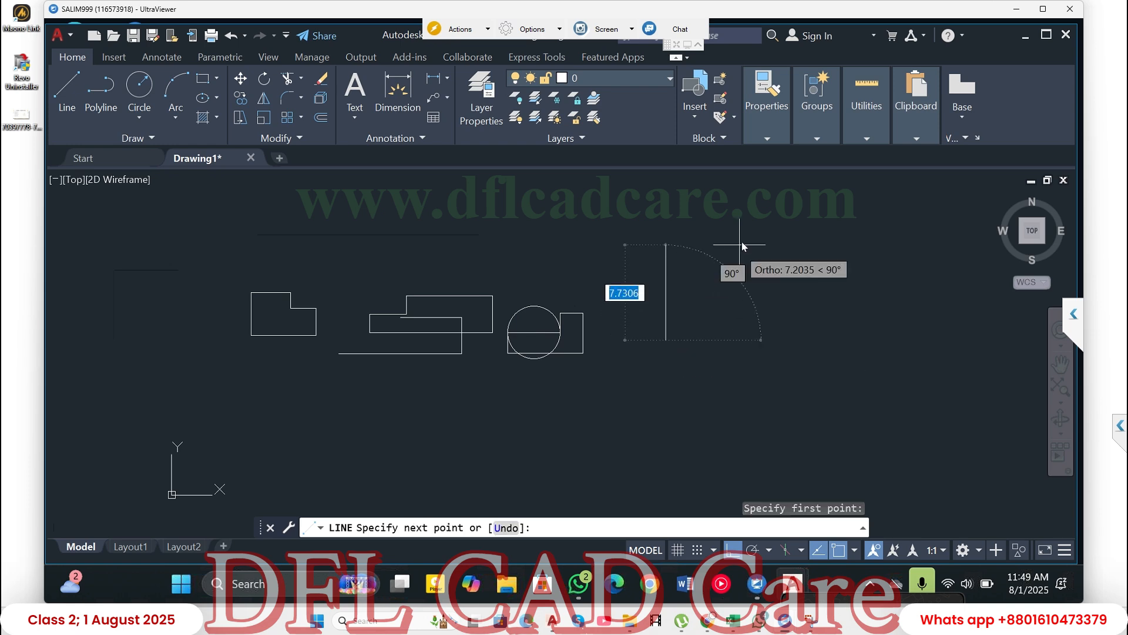
pyautogui.press('F8')
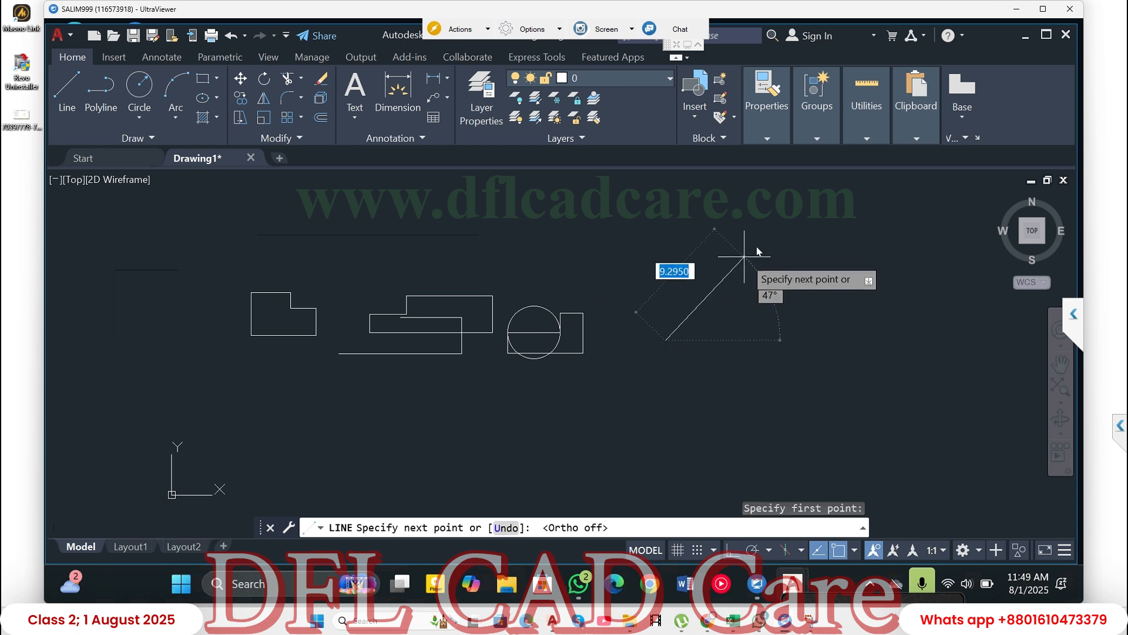
pyautogui.click(760, 219)
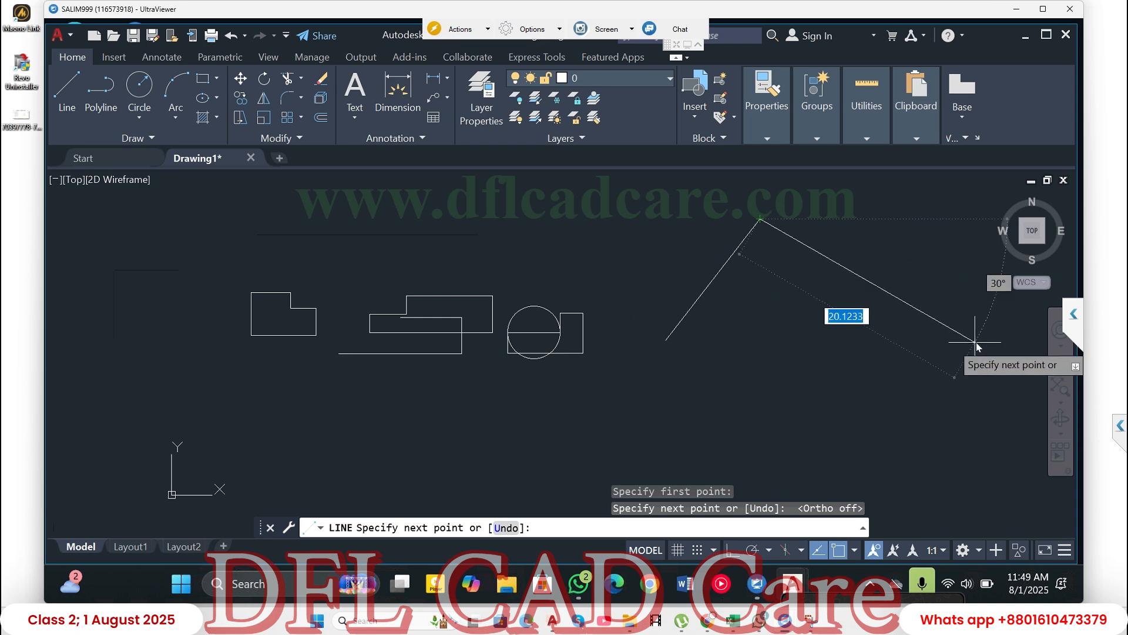
pyautogui.click(976, 340)
pyautogui.click(667, 340)
pyautogui.press('Escape')
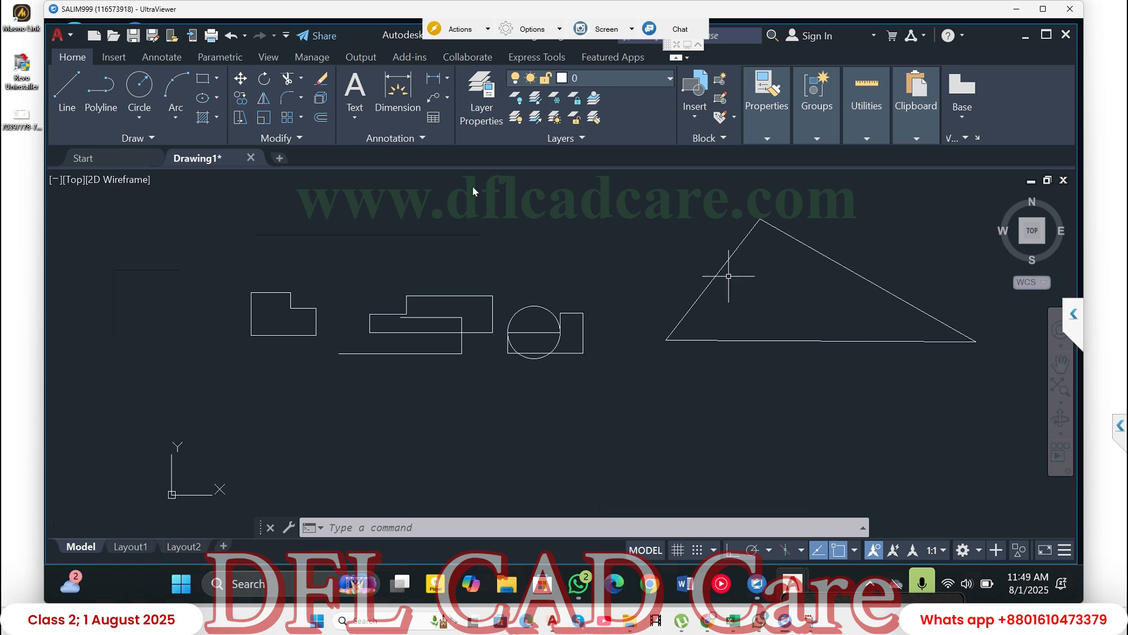
pyautogui.click(69, 87)
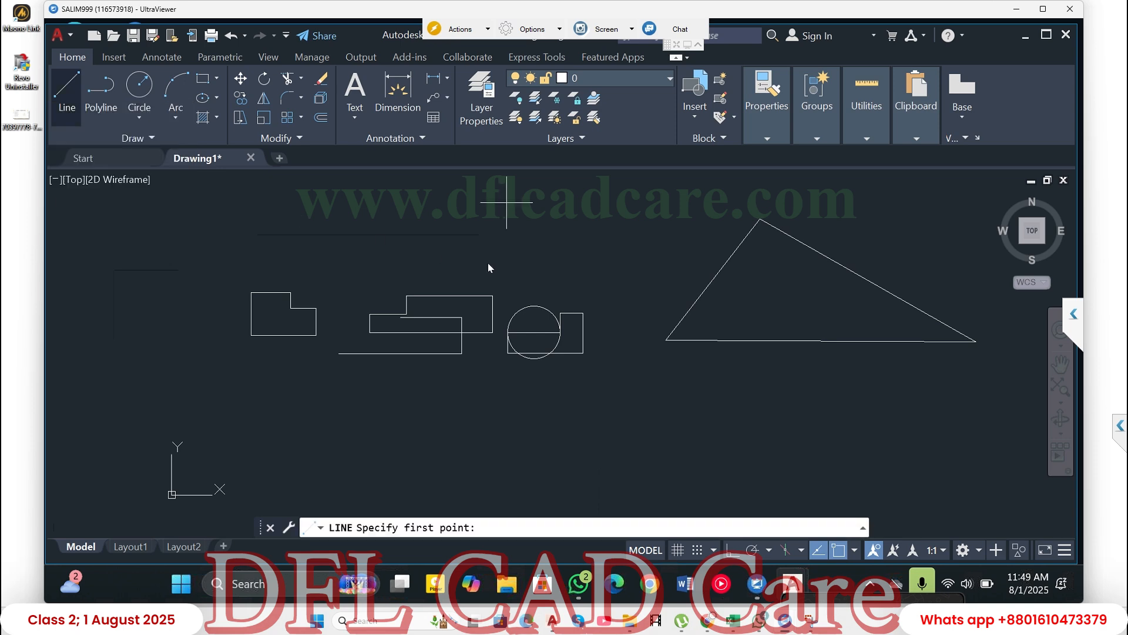
pyautogui.click(713, 279)
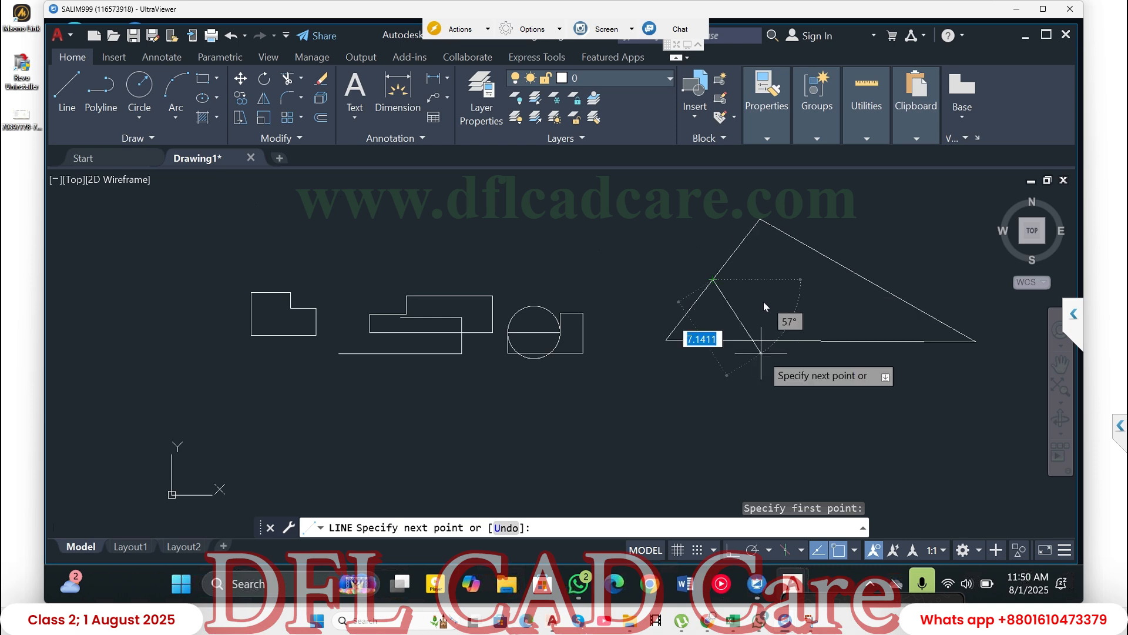
pyautogui.press('Escape')
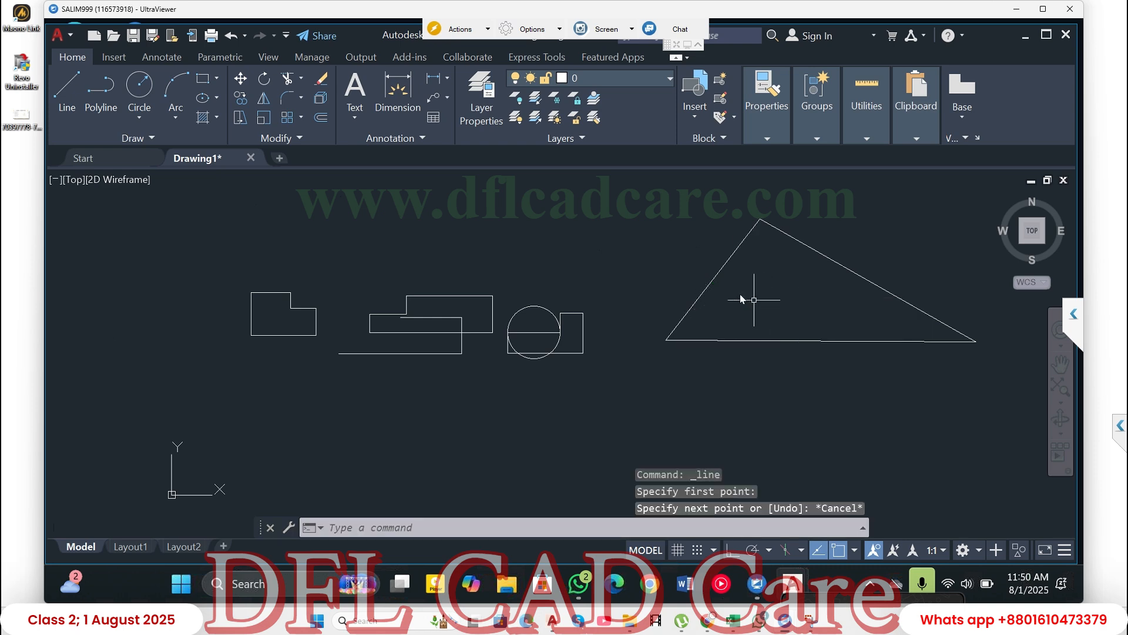
pyautogui.press('Escape')
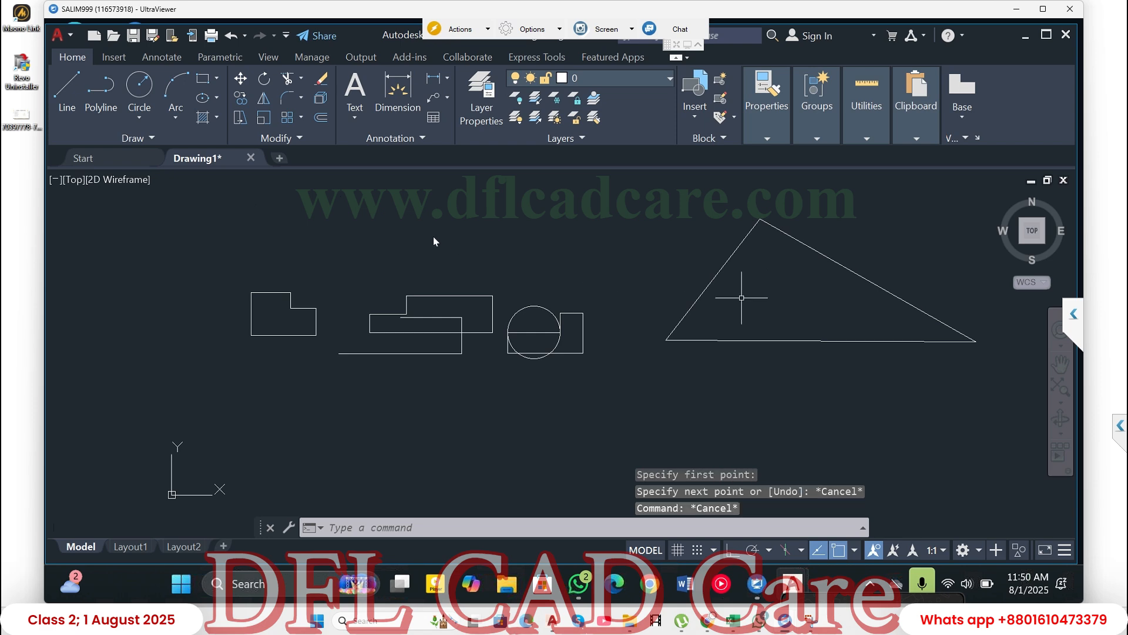
# - Draw a Tan, Tan, Tan circle inside the triangle, tangent to its left, right and bottom sides
pyautogui.click(141, 117)
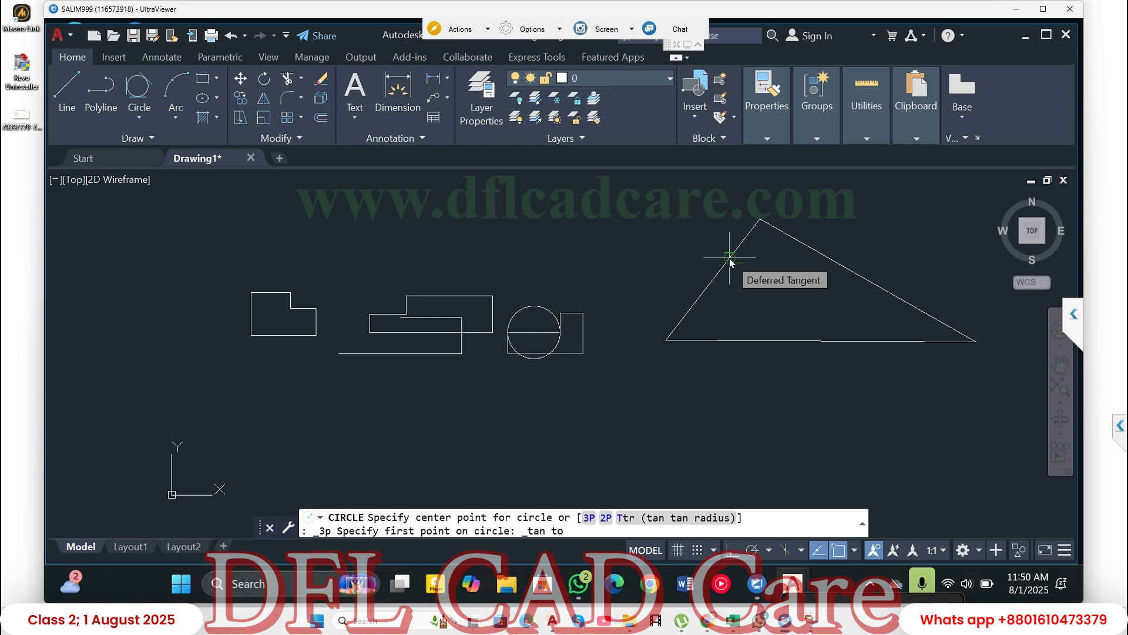
pyautogui.click(730, 262)
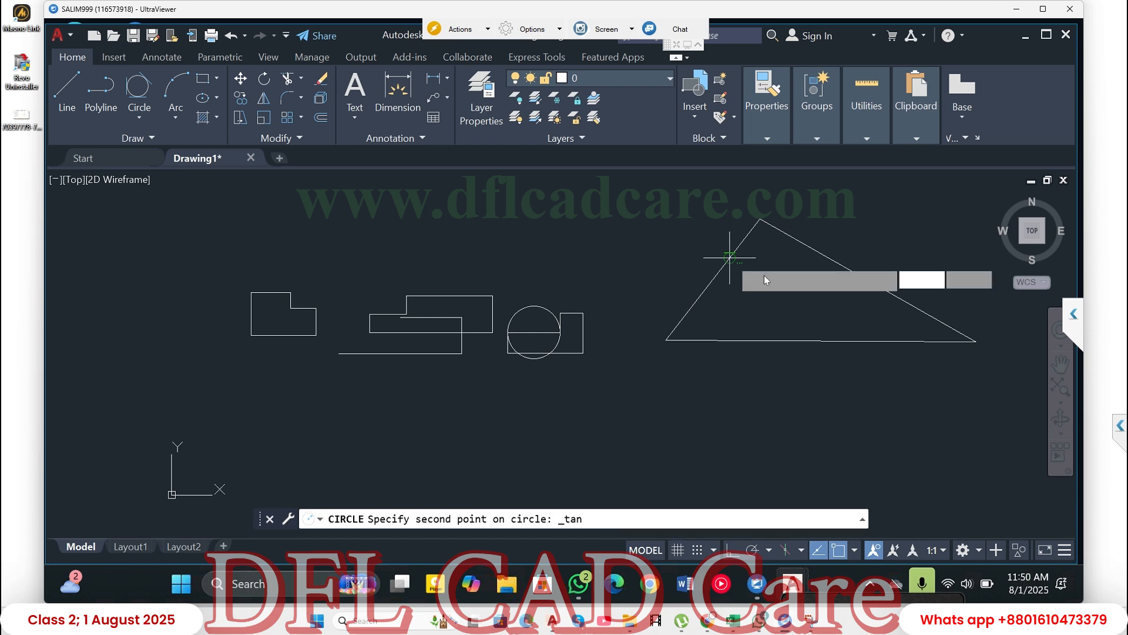
pyautogui.click(829, 264)
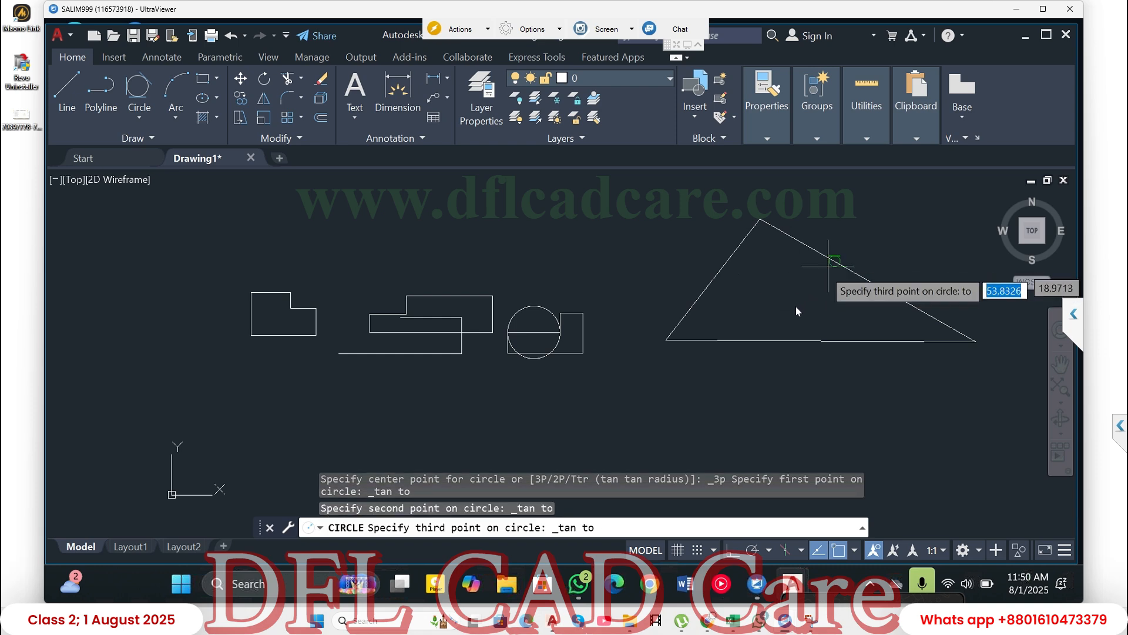
pyautogui.click(774, 341)
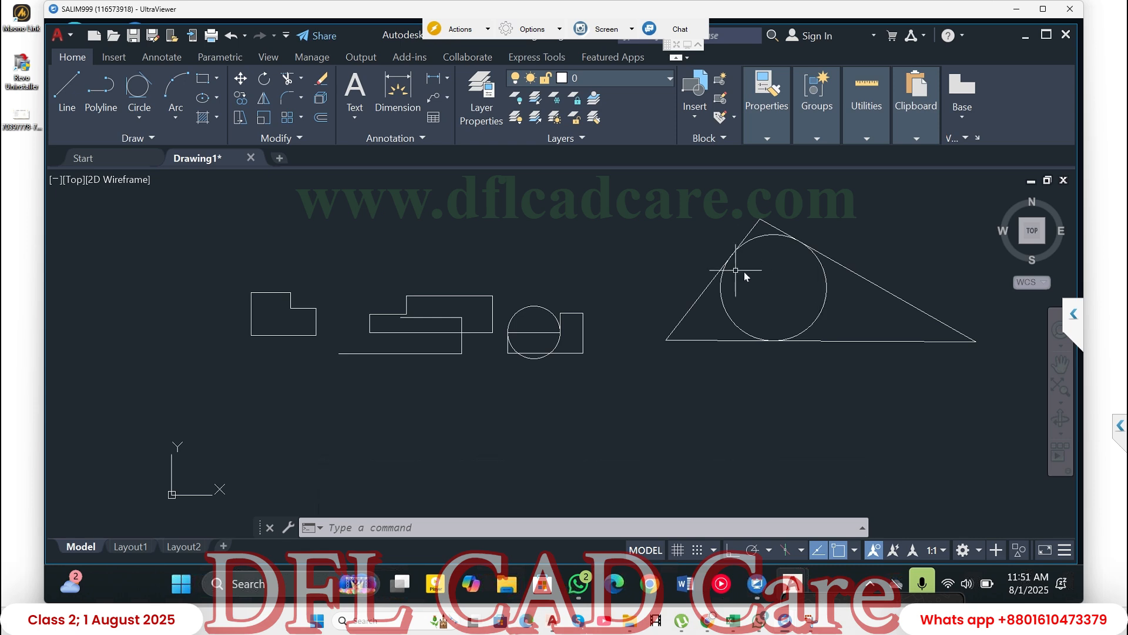
# - Draw a 2-Point circle on the leftmost outline, using both endpoints of its bottom line as the diameter, about 5.27
pyautogui.click(139, 117)
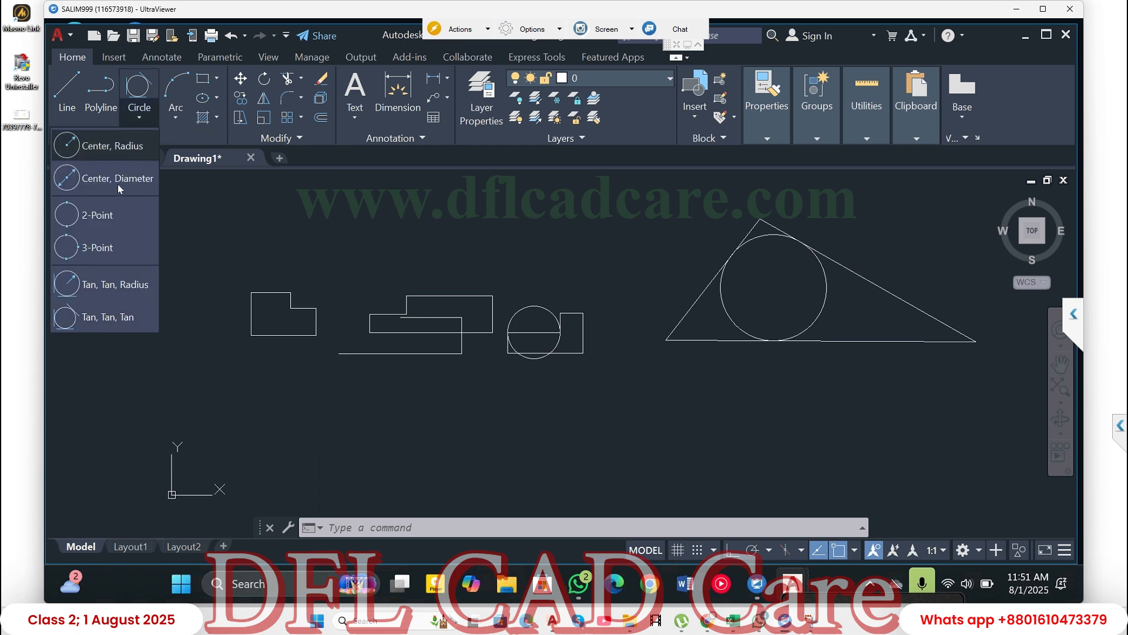
pyautogui.click(107, 221)
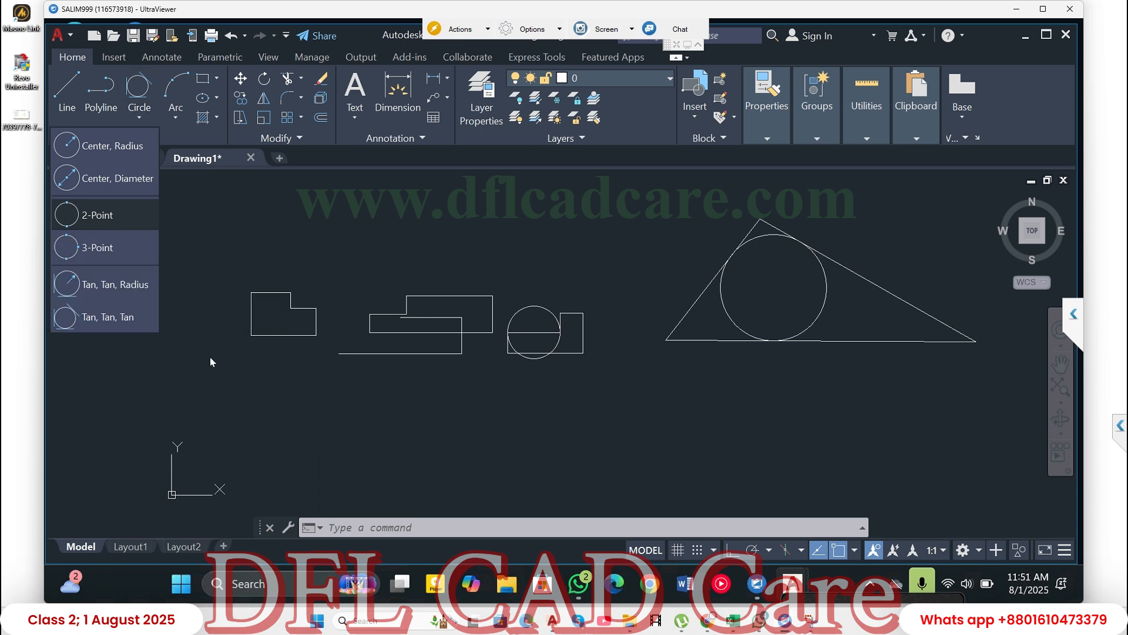
pyautogui.click(251, 335)
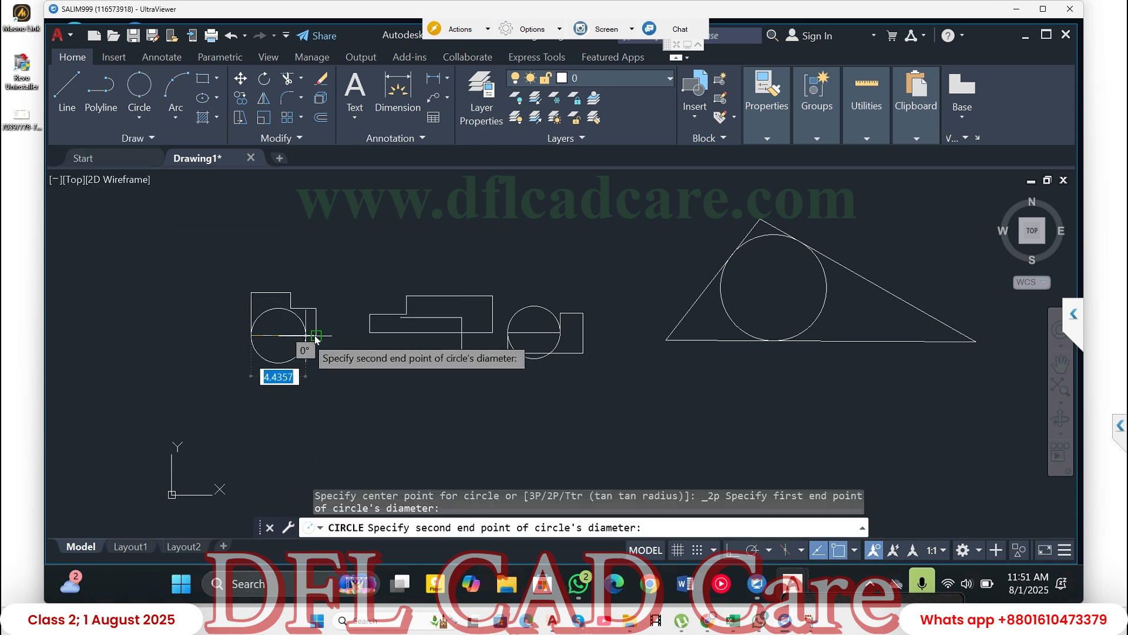
pyautogui.click(312, 335)
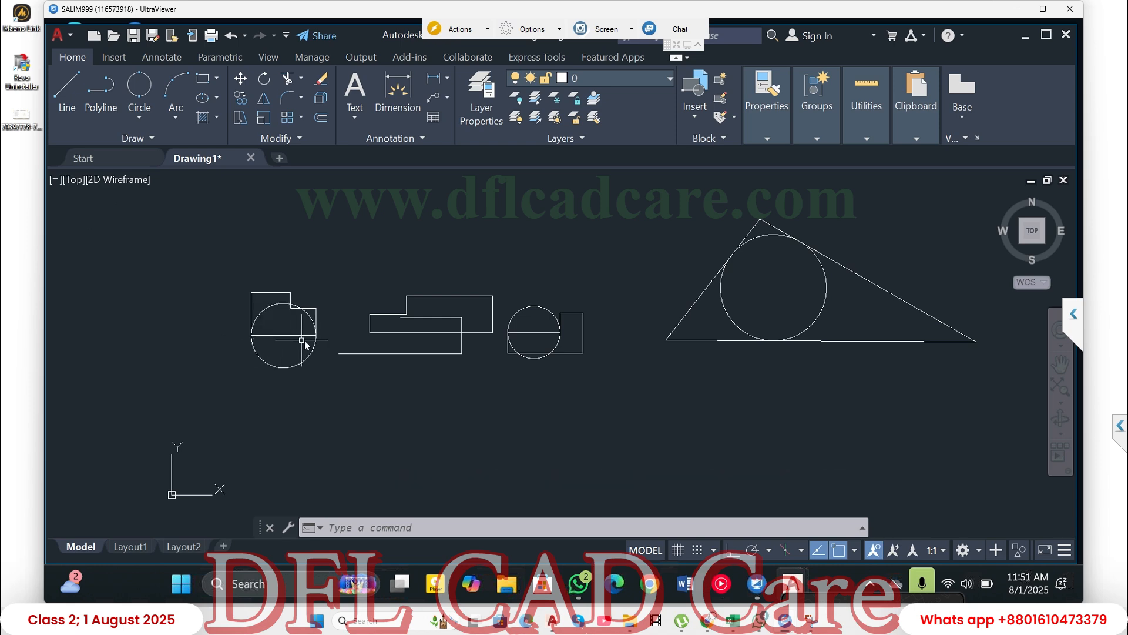
# - Draw a large freehand center-radius circle centred above the middle polyline shape, reaching down over the middle shapes
pyautogui.click(140, 119)
pyautogui.write('c')
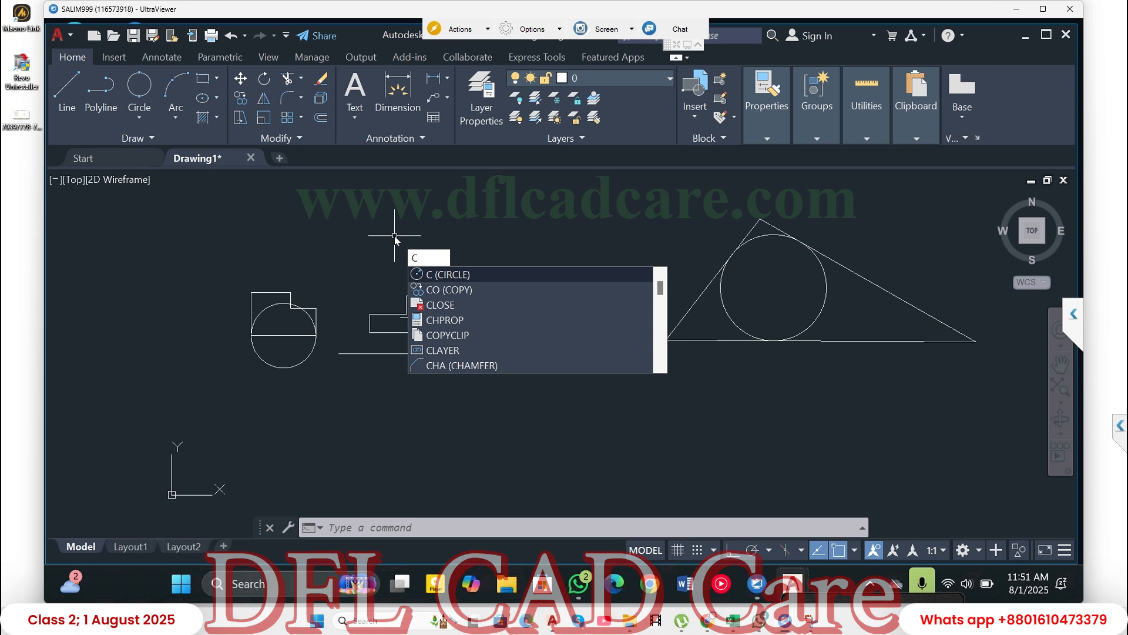
pyautogui.press('Return')
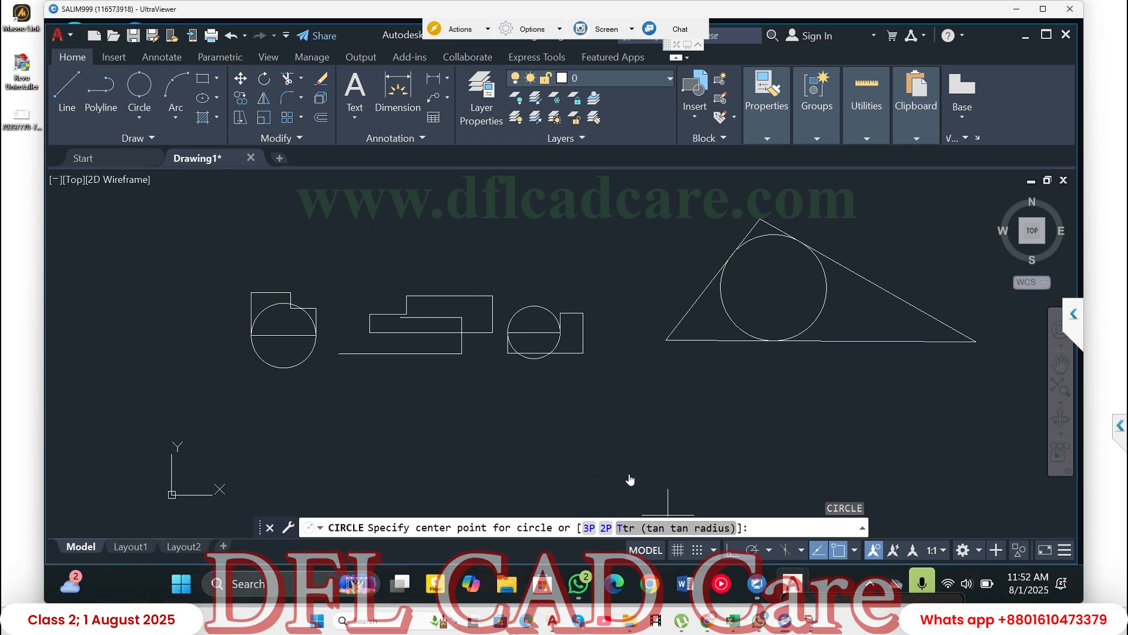
pyautogui.click(469, 226)
pyautogui.click(590, 251)
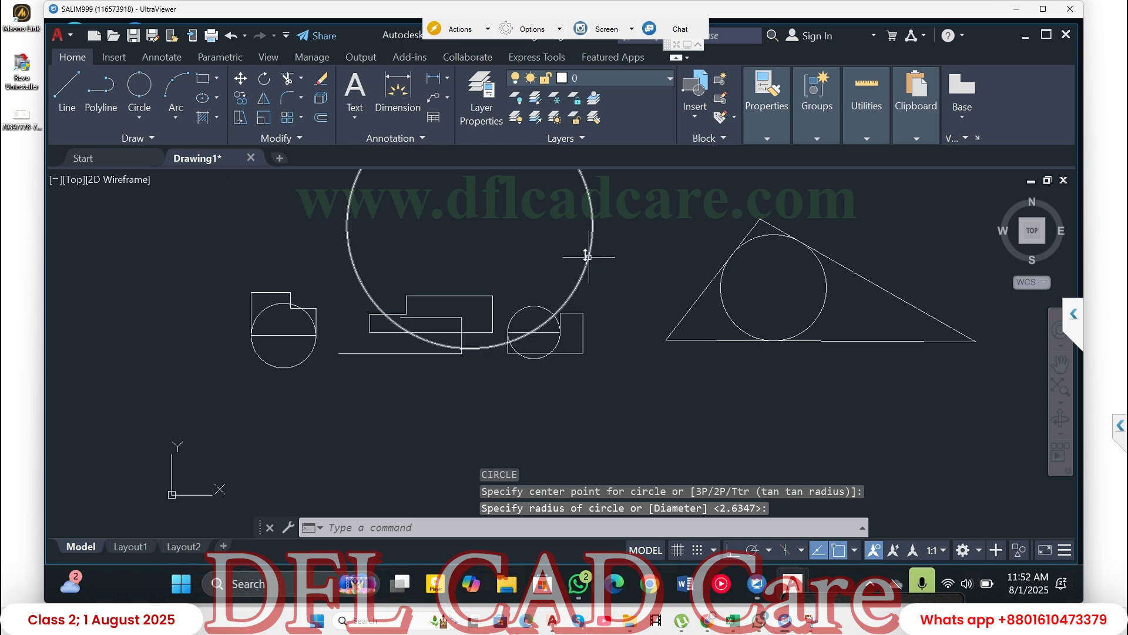
# - Select the circle inside the triangle with a crossing window and delete it
pyautogui.click(847, 315)
pyautogui.press('Escape')
pyautogui.press('Escape')
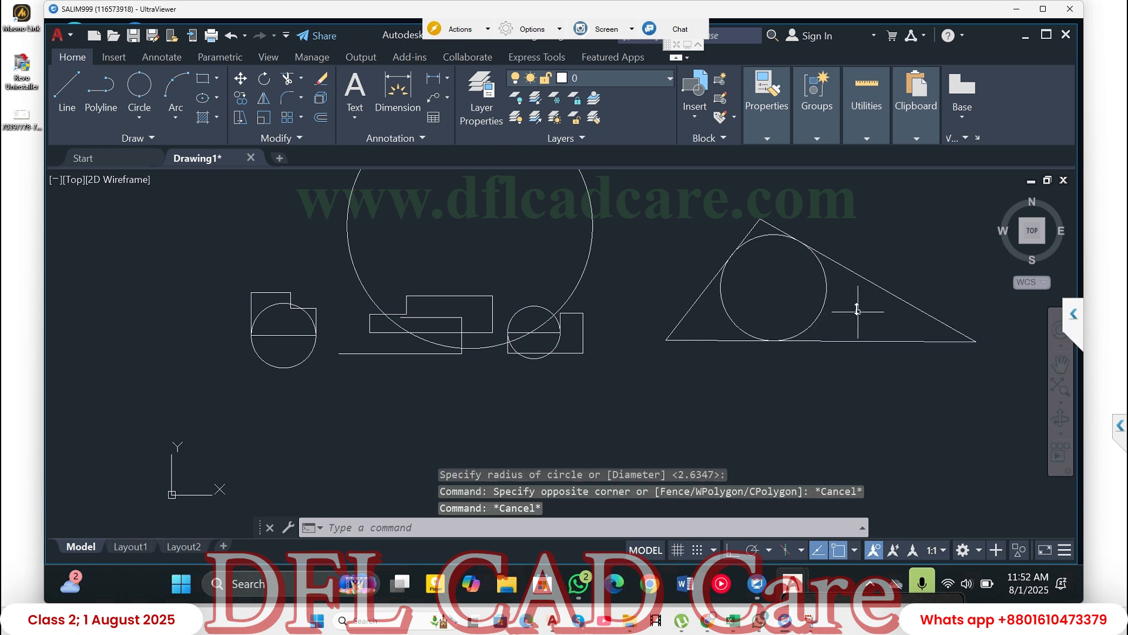
pyautogui.click(857, 312)
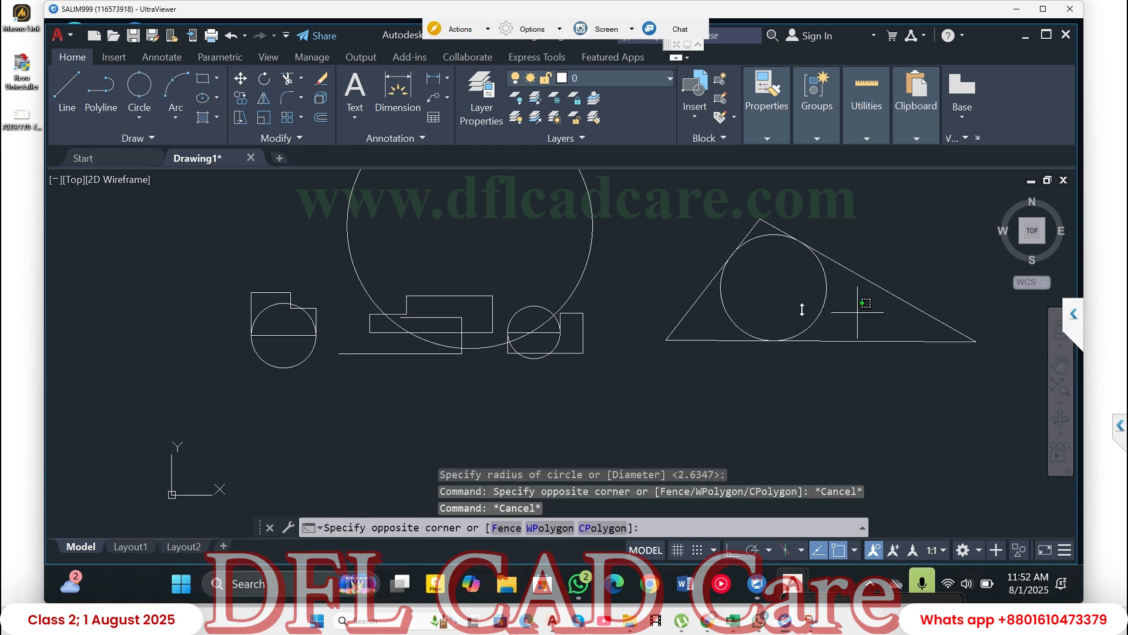
pyautogui.click(803, 313)
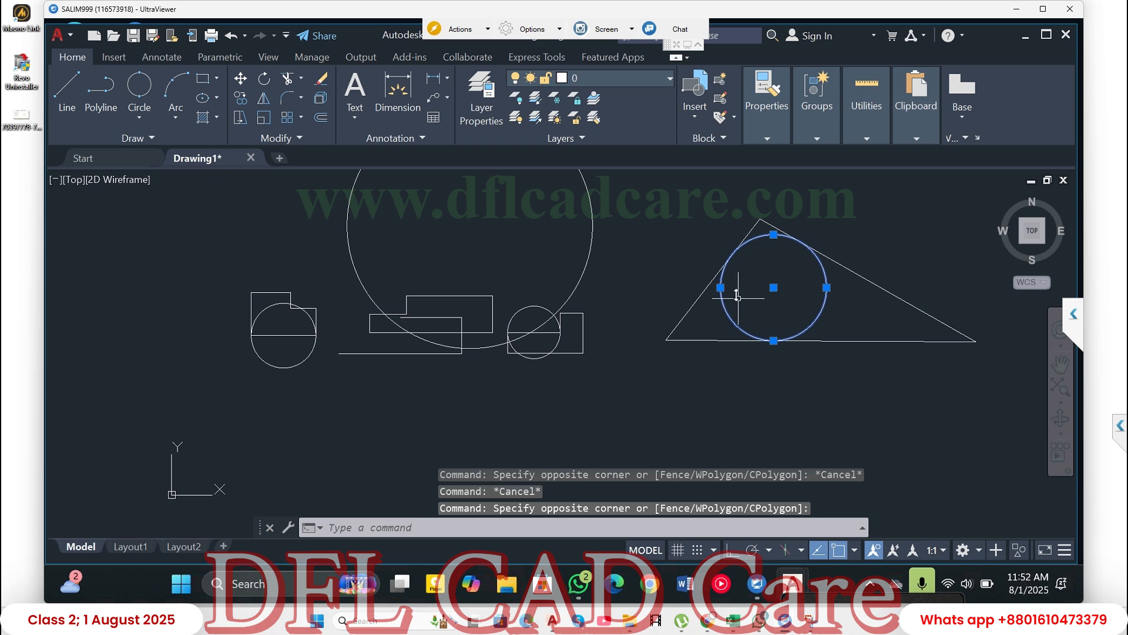
pyautogui.press('Delete')
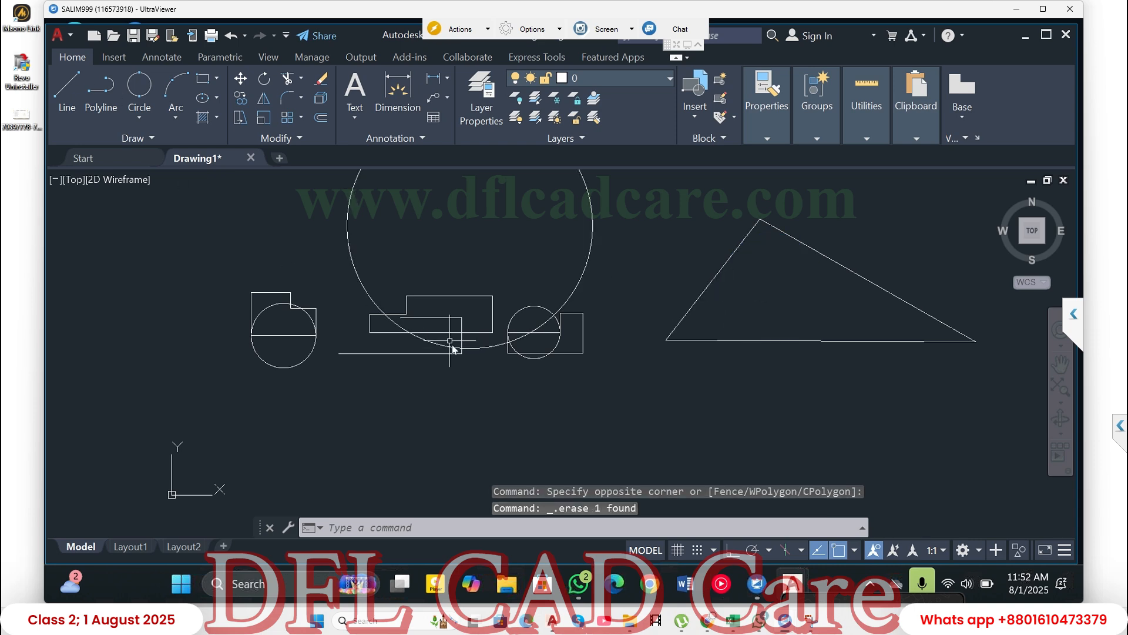
# - Draw a circle with the 3P option through the midpoints of the triangle's left, right and bottom sides
pyautogui.write('c')
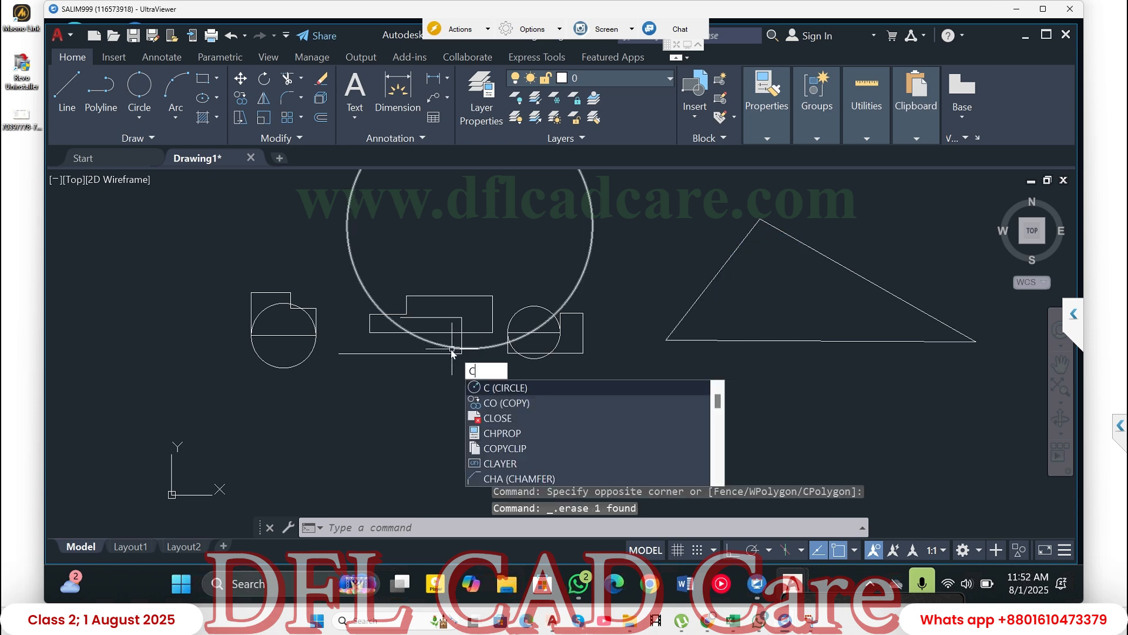
pyautogui.press('Return')
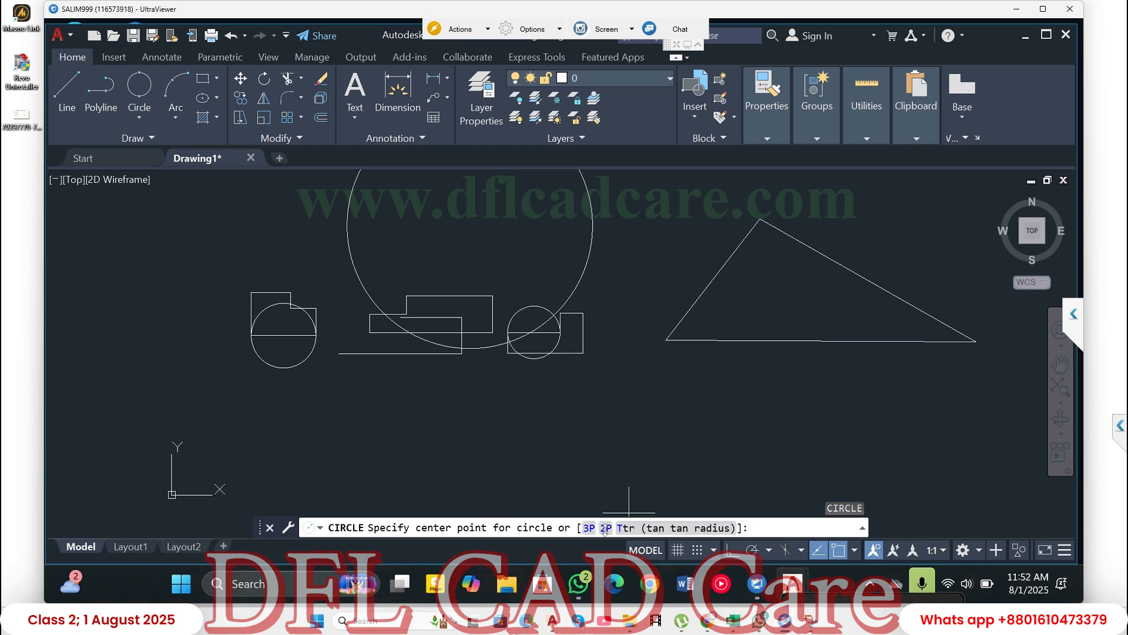
pyautogui.click(589, 527)
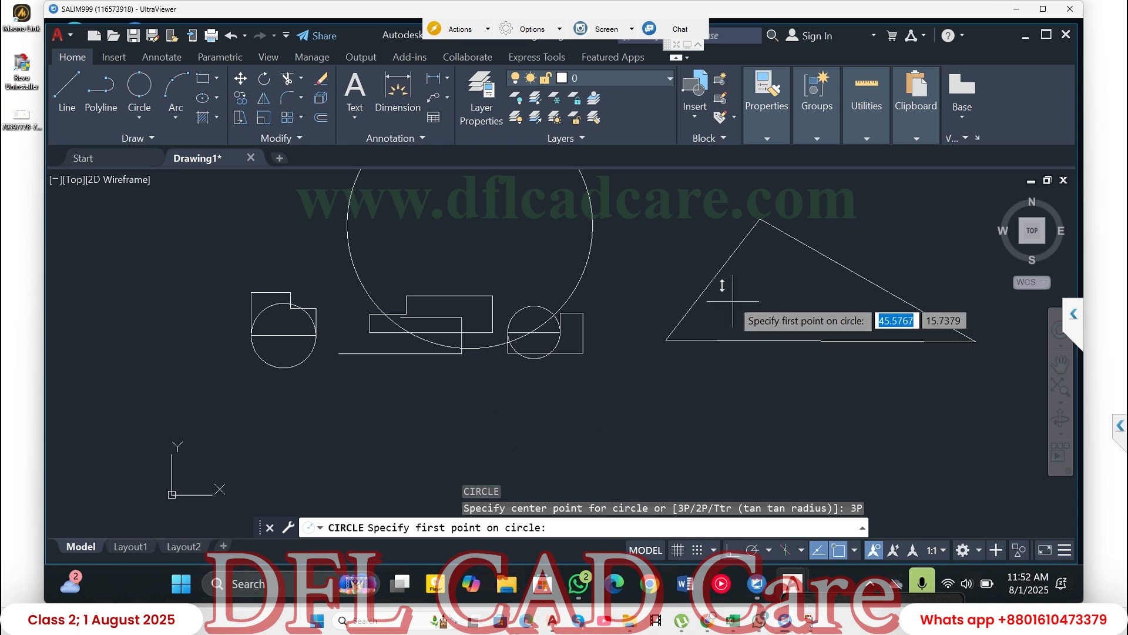
pyautogui.click(714, 278)
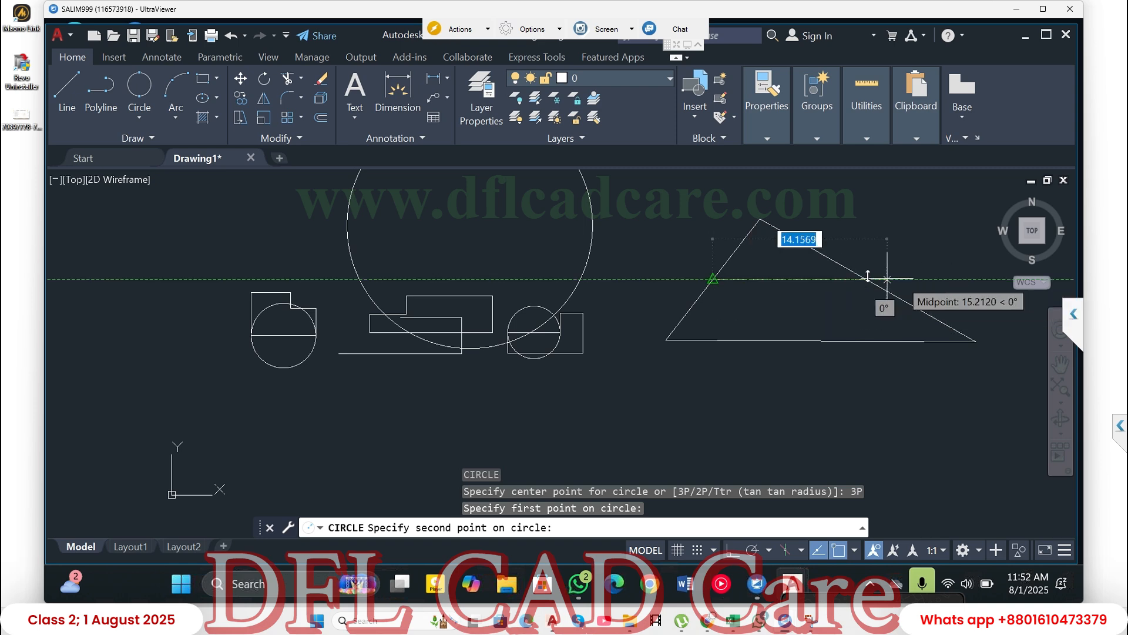
pyautogui.click(855, 273)
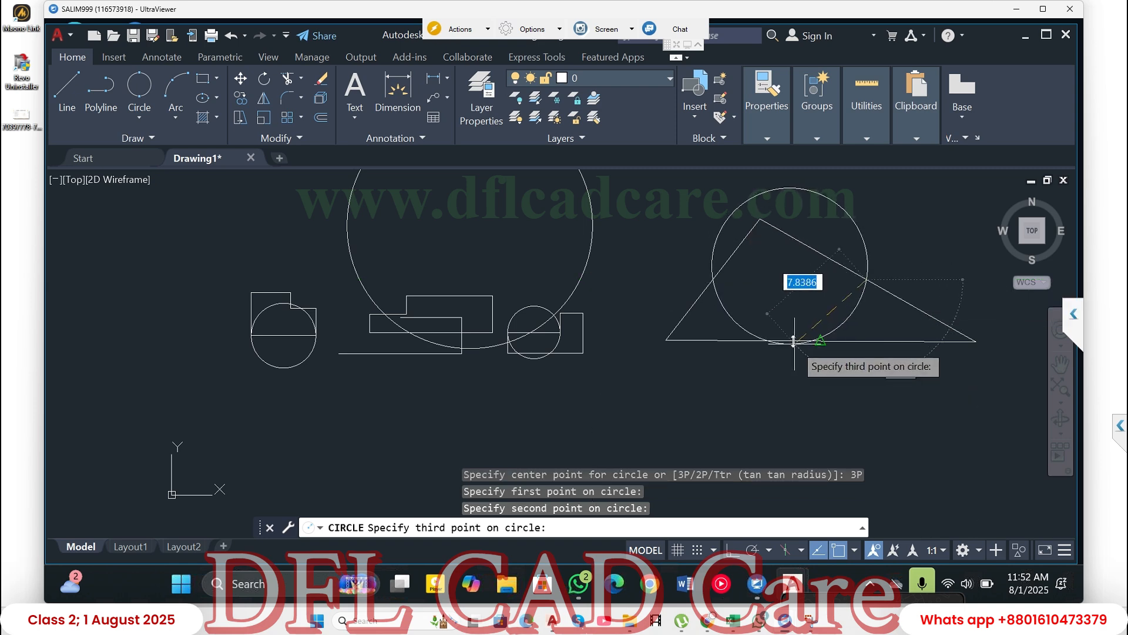
pyautogui.click(793, 341)
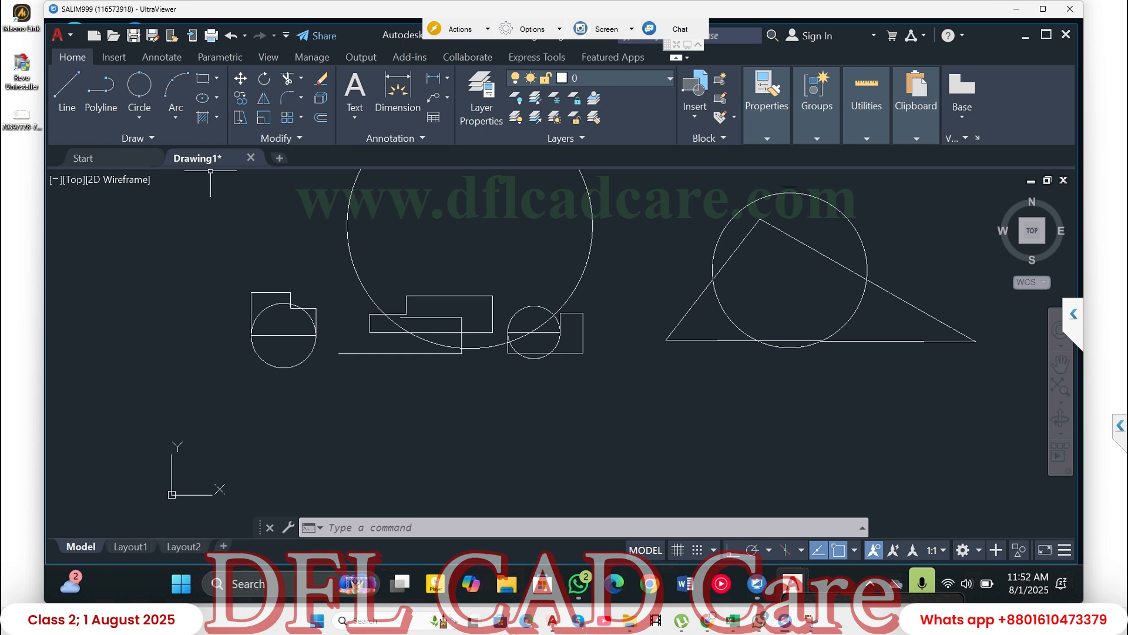
pyautogui.click(140, 118)
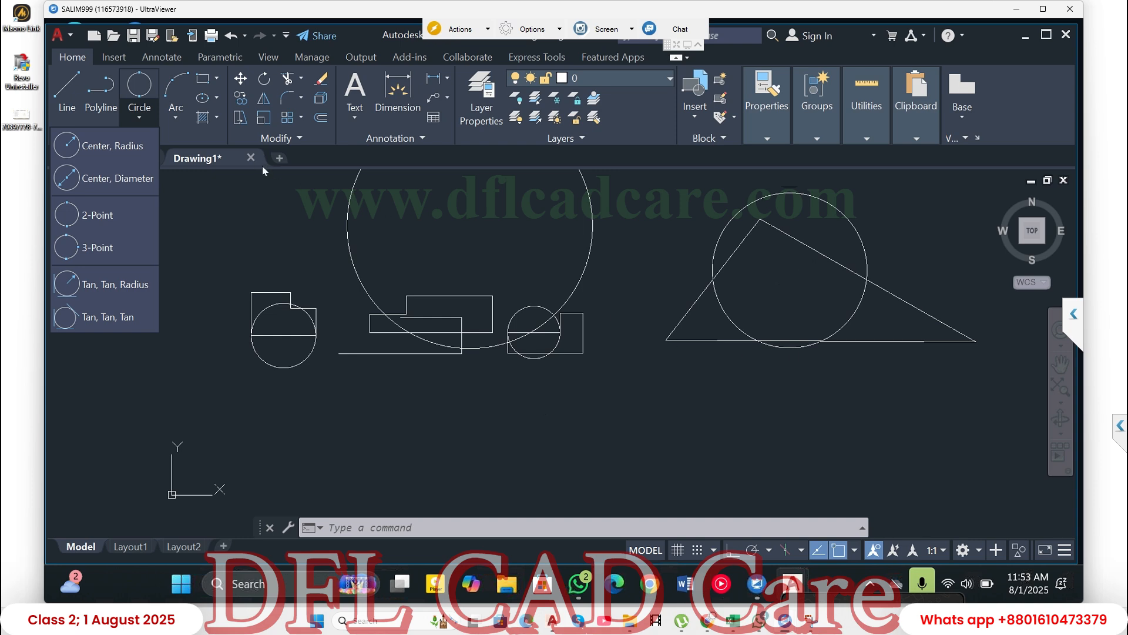
pyautogui.click(275, 212)
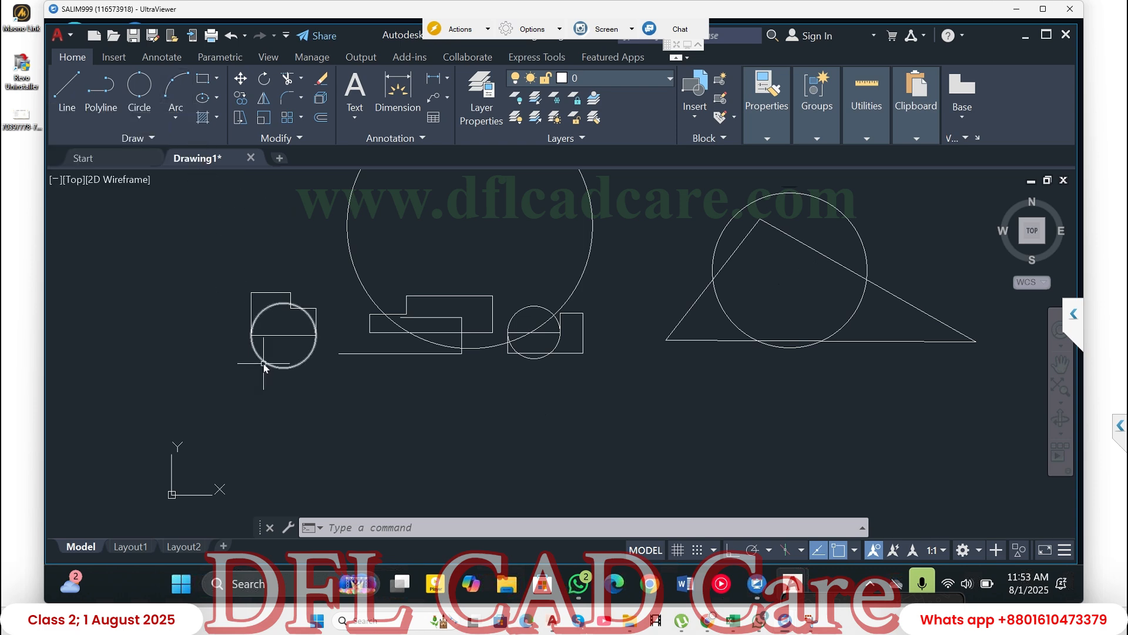
pyautogui.scroll(2, 262, 364)
pyautogui.click(272, 343)
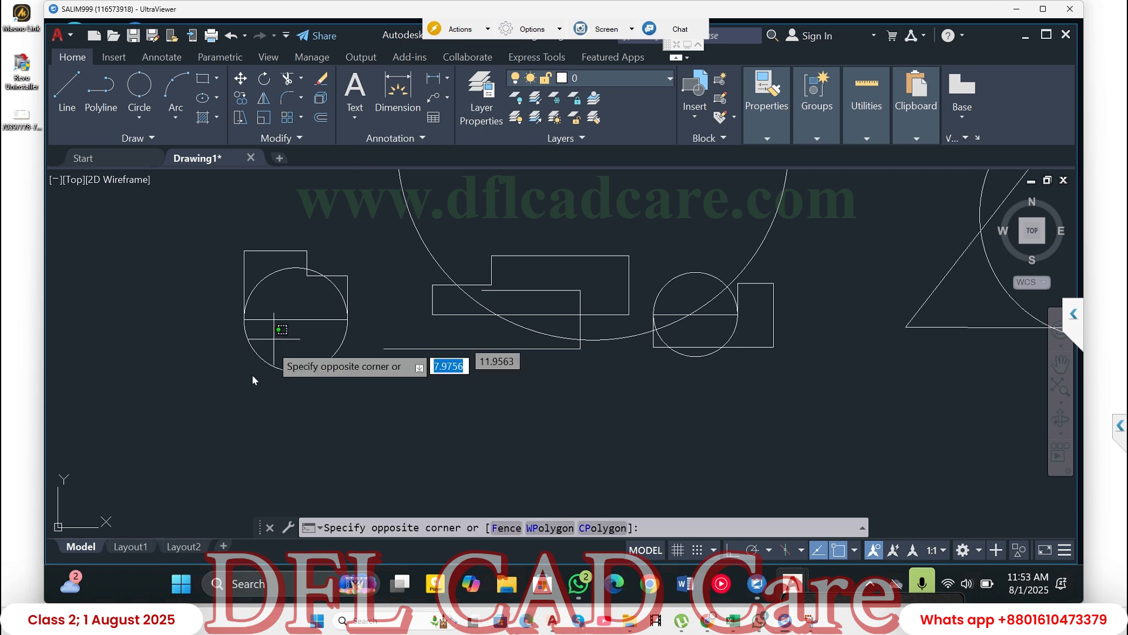
pyautogui.click(250, 377)
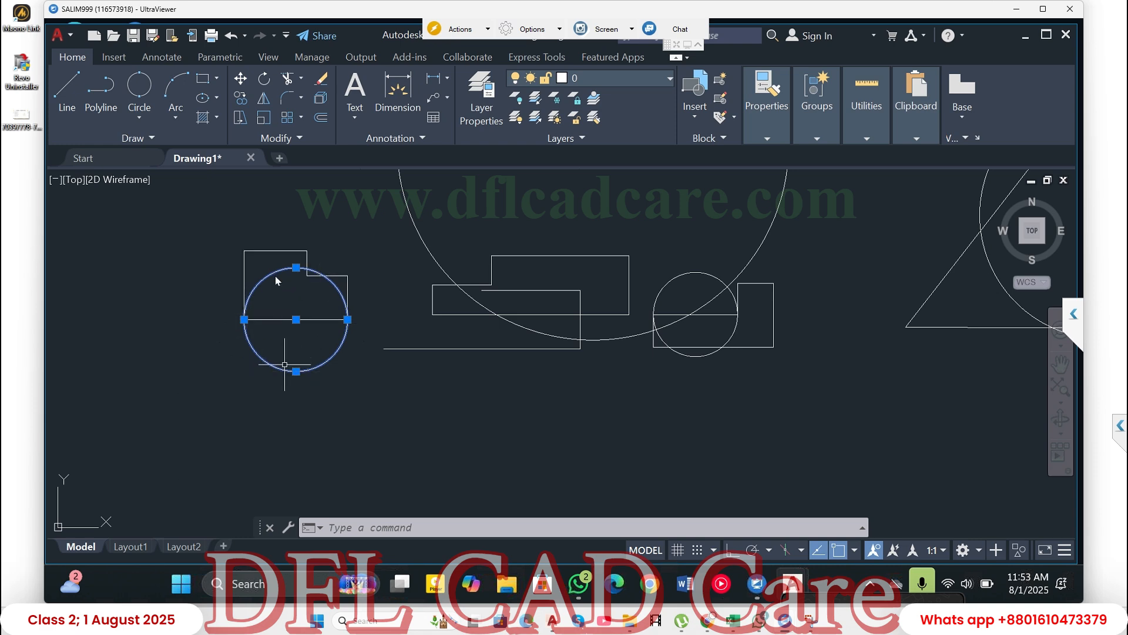
# - Draw a freehand three-point arc bulging downward below the middle polyline shape, and select it with a crossing window
pyautogui.click(176, 88)
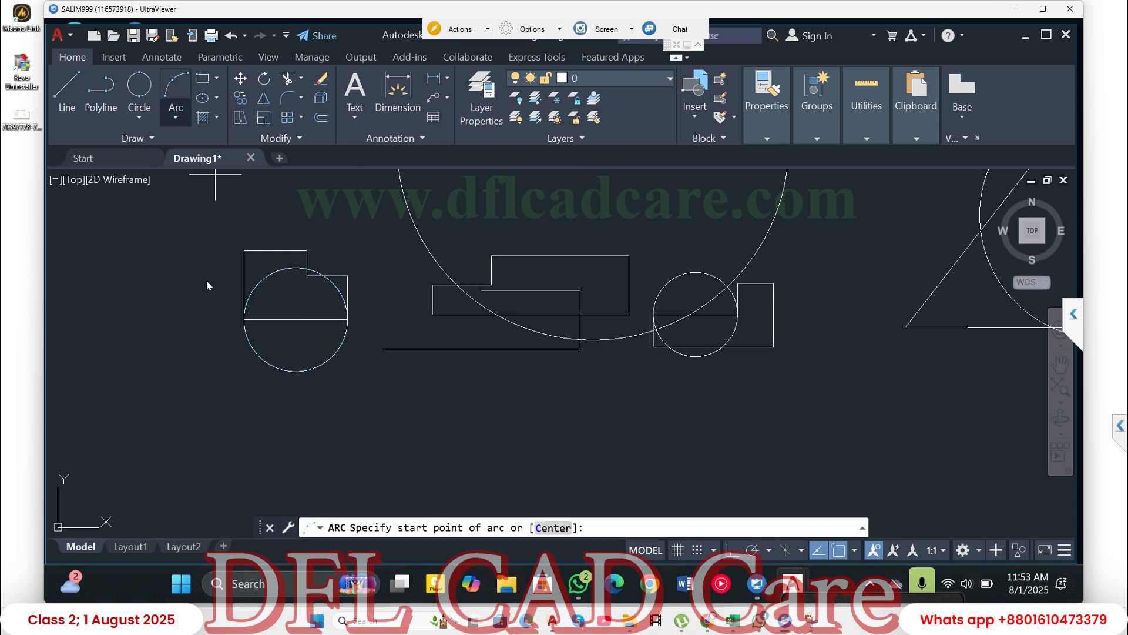
pyautogui.click(375, 418)
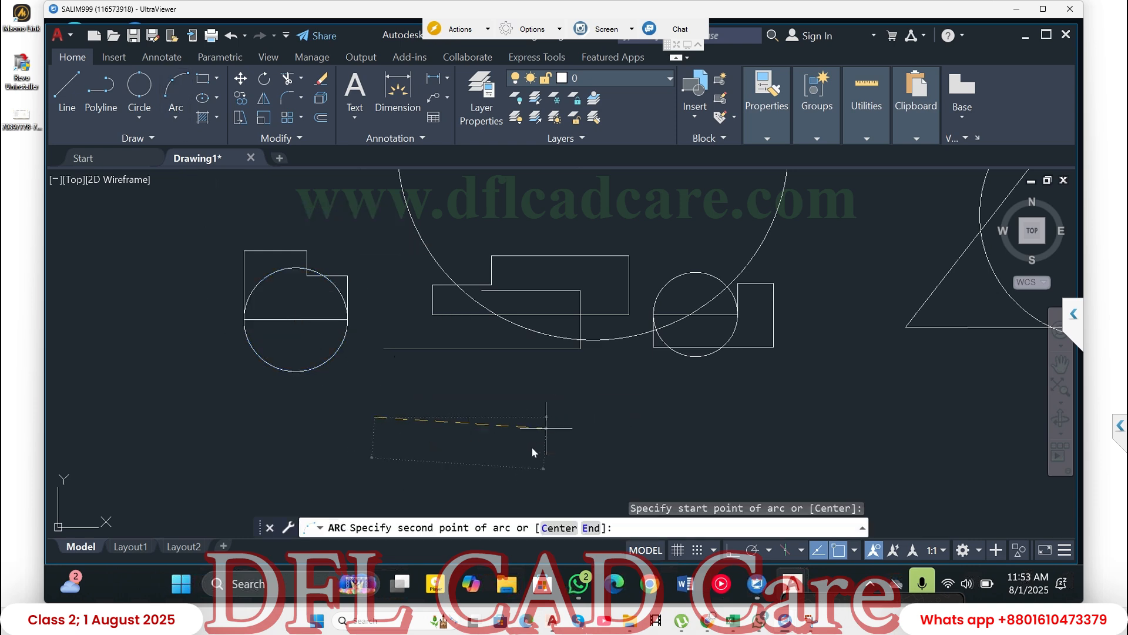
pyautogui.click(533, 445)
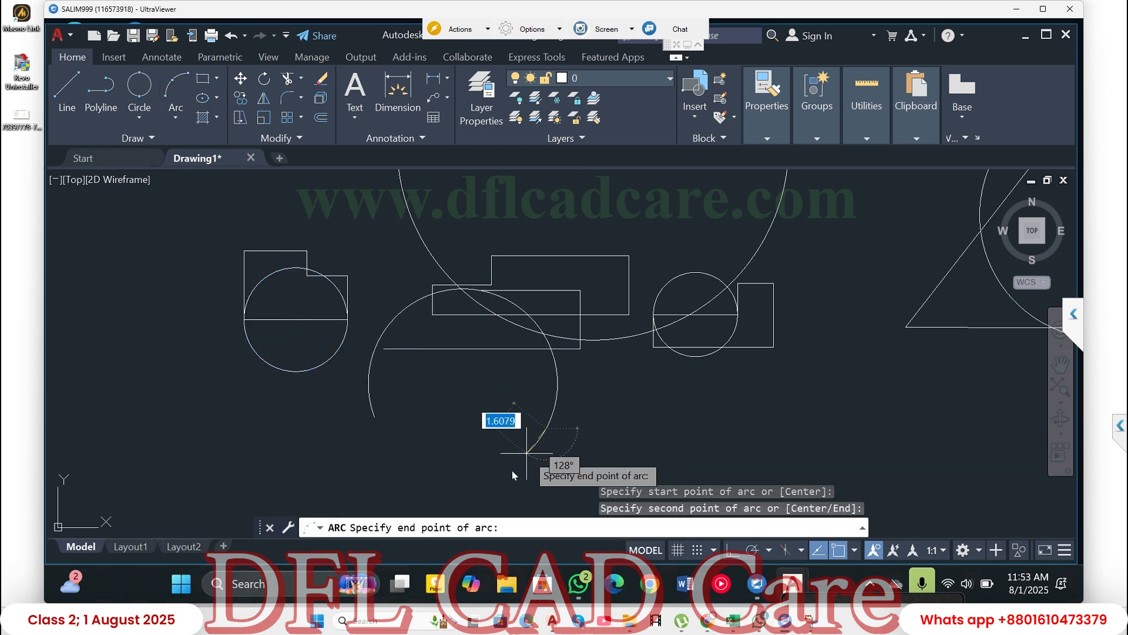
pyautogui.click(565, 405)
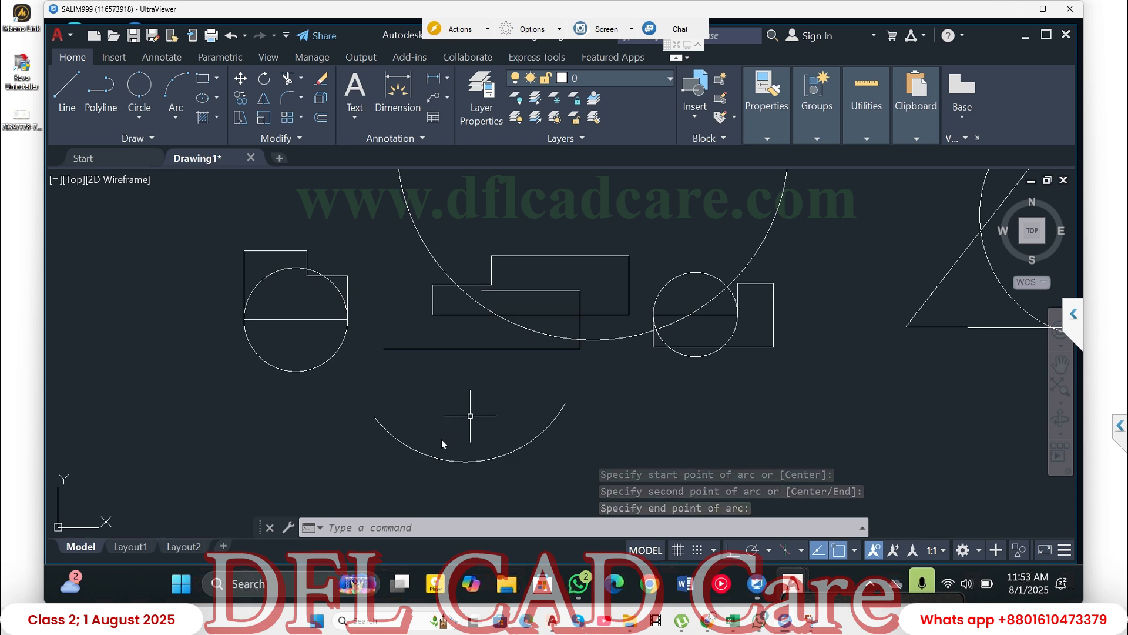
pyautogui.click(417, 405)
pyautogui.click(360, 460)
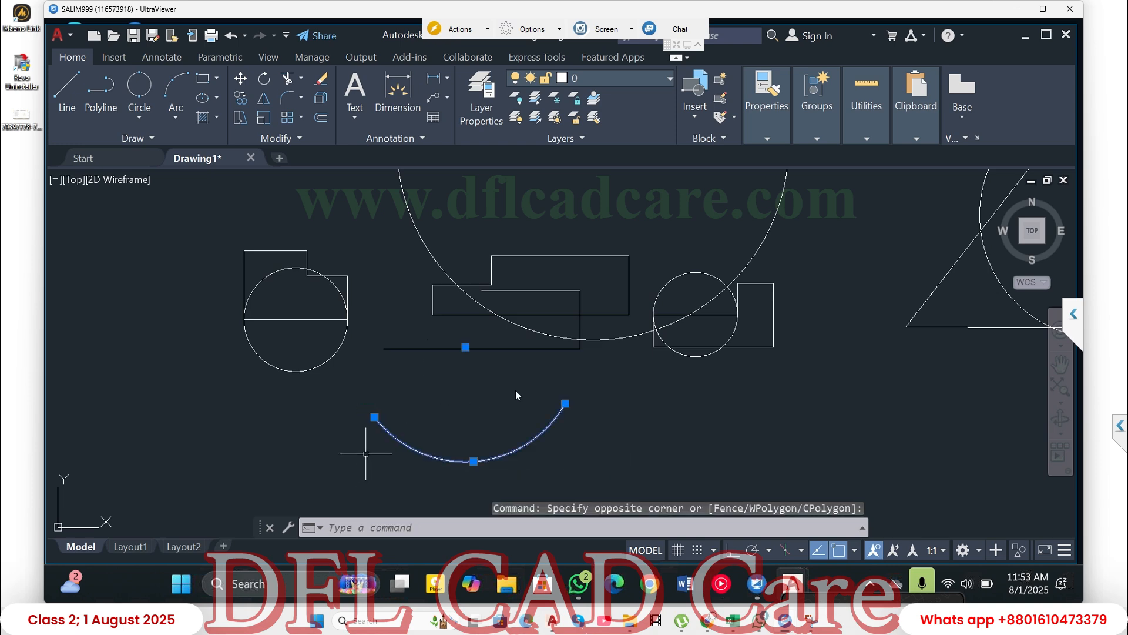
# - Try a Start, Center, End arc from the right outline's upper-right corner, centred on its right side's midpoint, entering -10 for the end
pyautogui.click(175, 120)
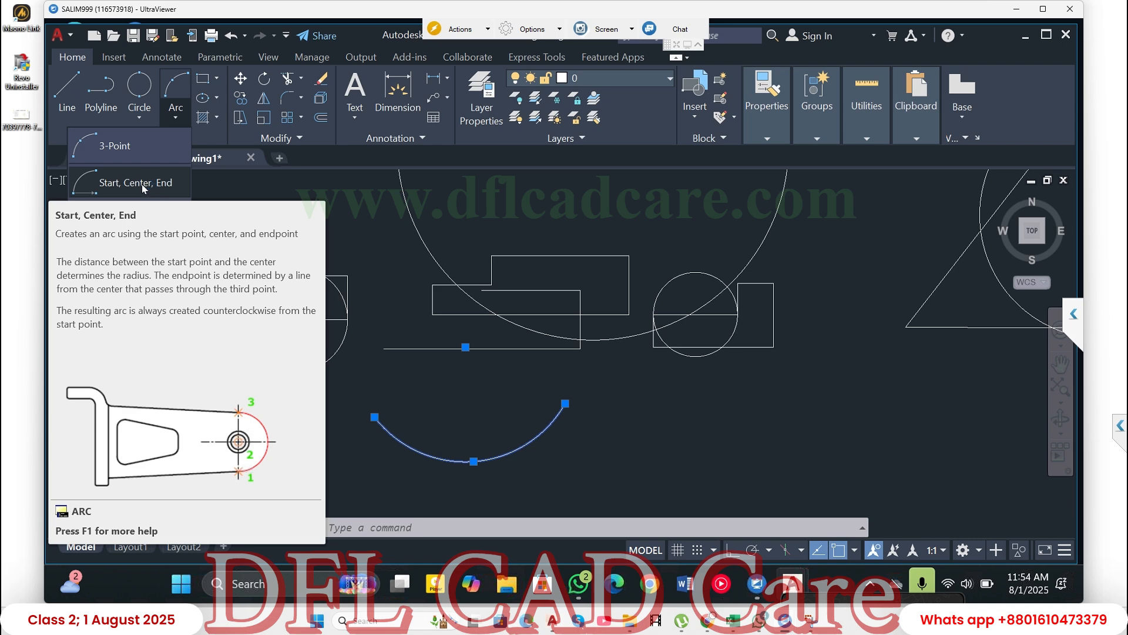
pyautogui.click(142, 185)
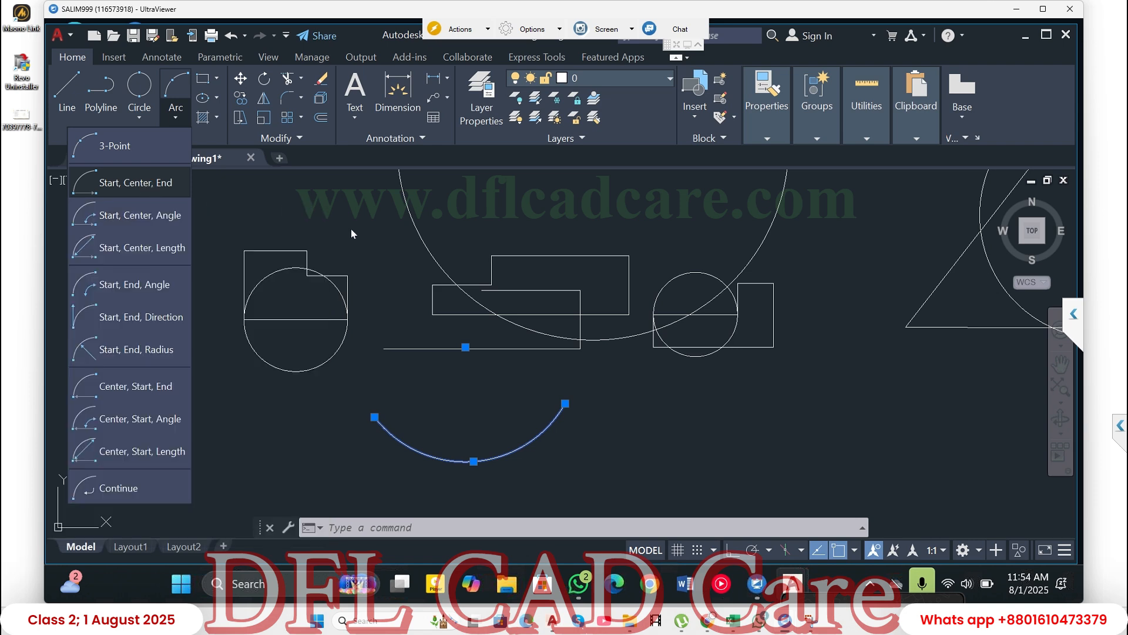
pyautogui.scroll(-4, 477, 314)
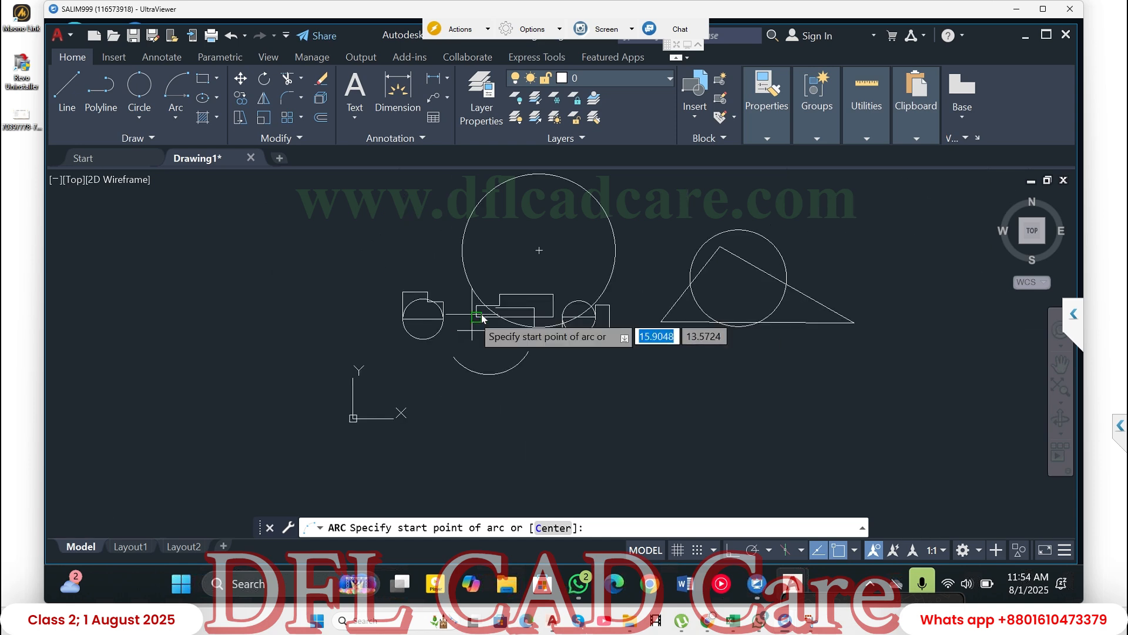
pyautogui.scroll(8, 603, 315)
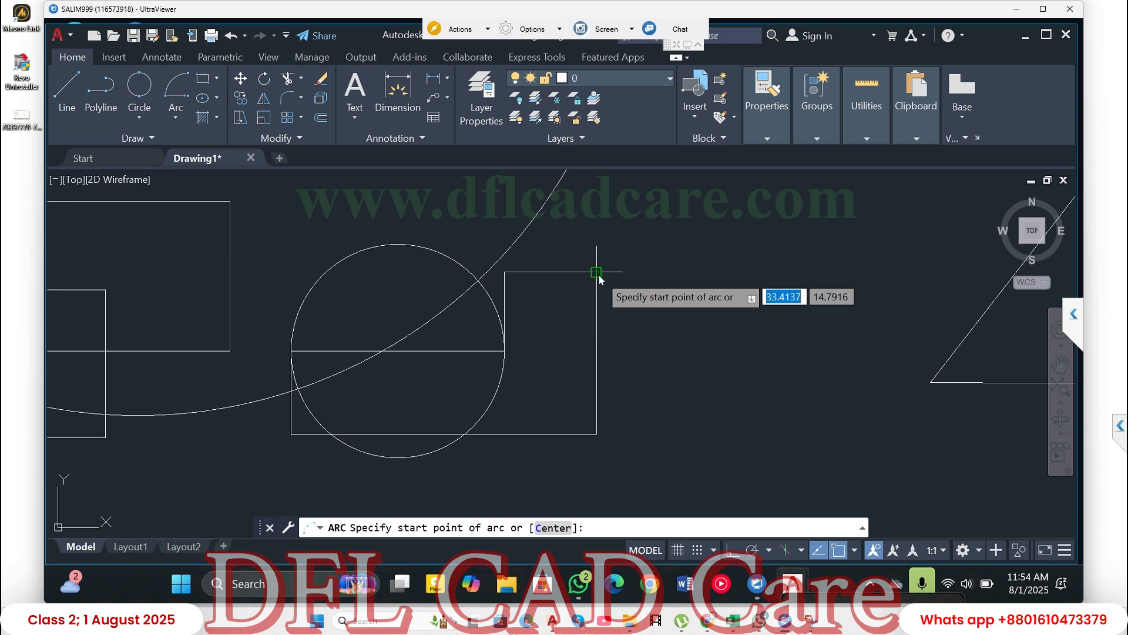
pyautogui.click(597, 272)
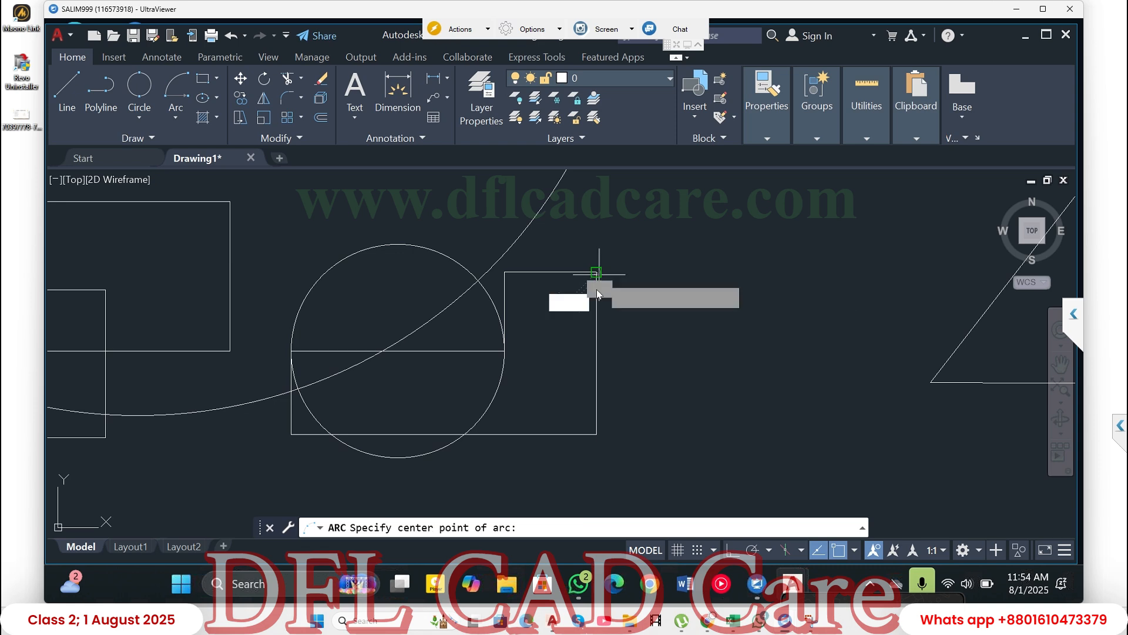
pyautogui.click(597, 353)
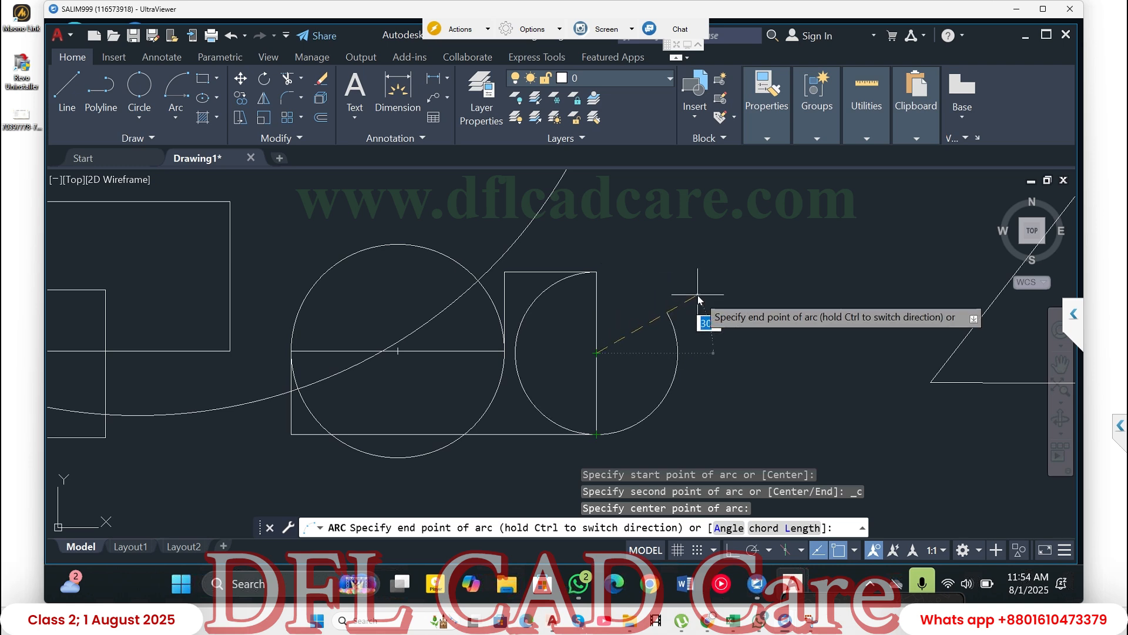
pyautogui.write('-10')
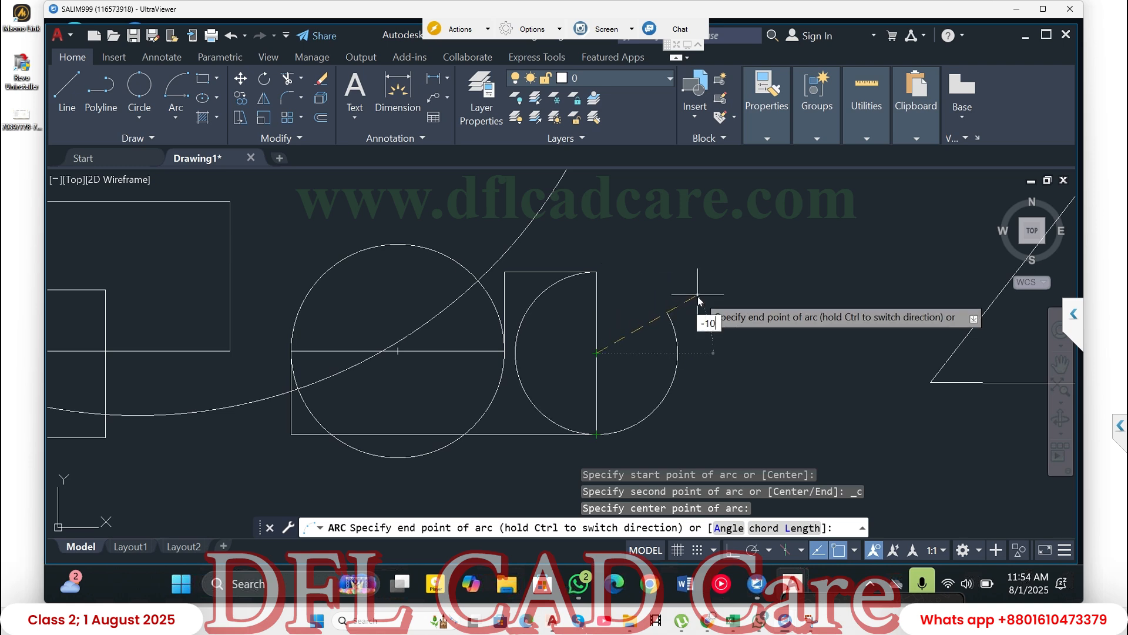
pyautogui.press('Return')
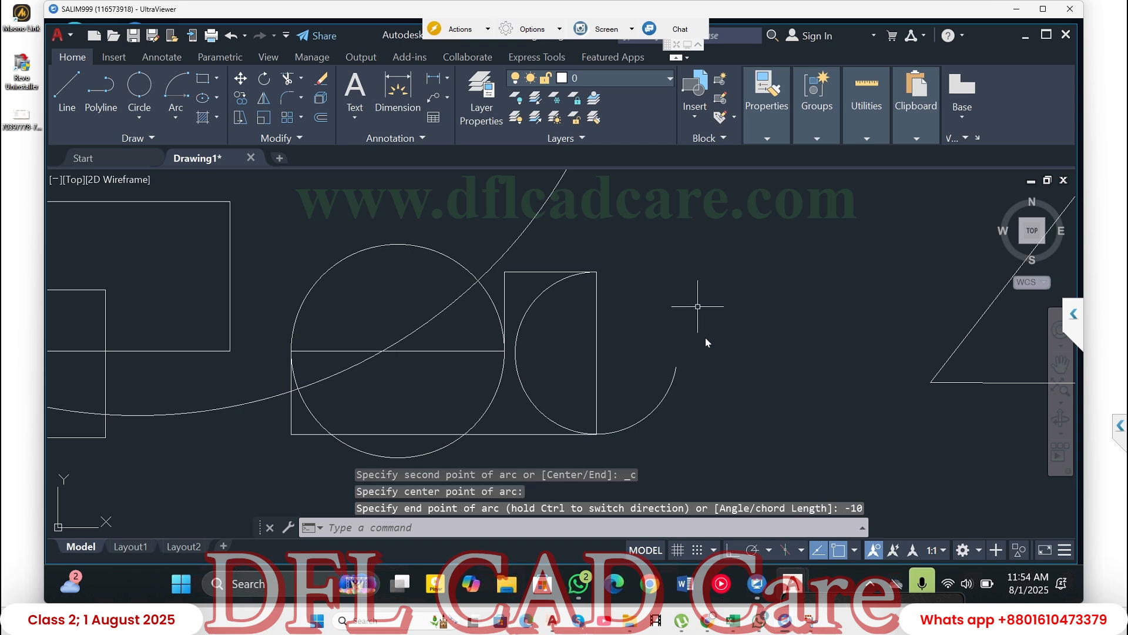
pyautogui.press('Escape')
pyautogui.press('Escape')
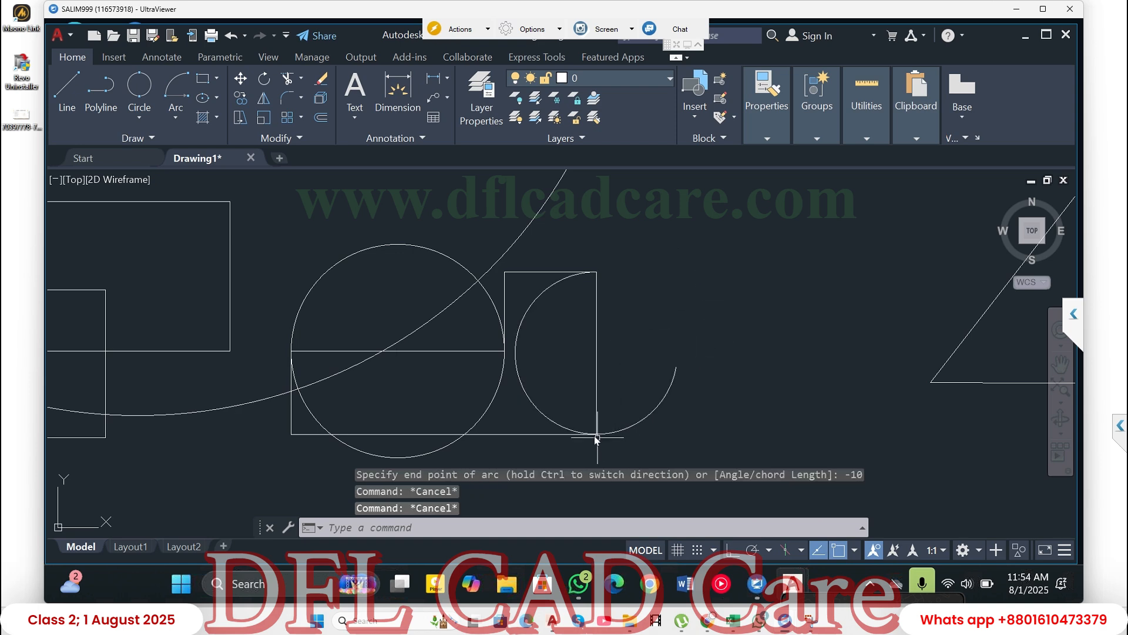
# - Select the arc on the right outline's right side with a crossing window and delete it
pyautogui.click(727, 371)
pyautogui.click(651, 373)
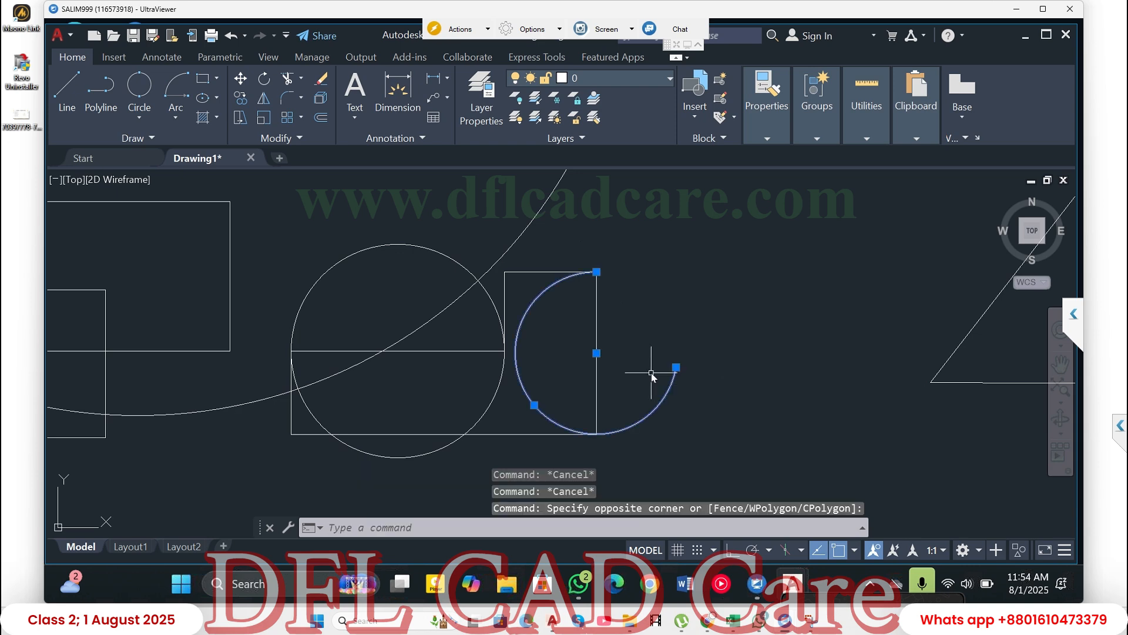
pyautogui.press('Delete')
# - Draw a Start, Center, End arc from the right outline's lower-right corner to its upper-right corner, centred on the right side's midpoint
pyautogui.click(178, 89)
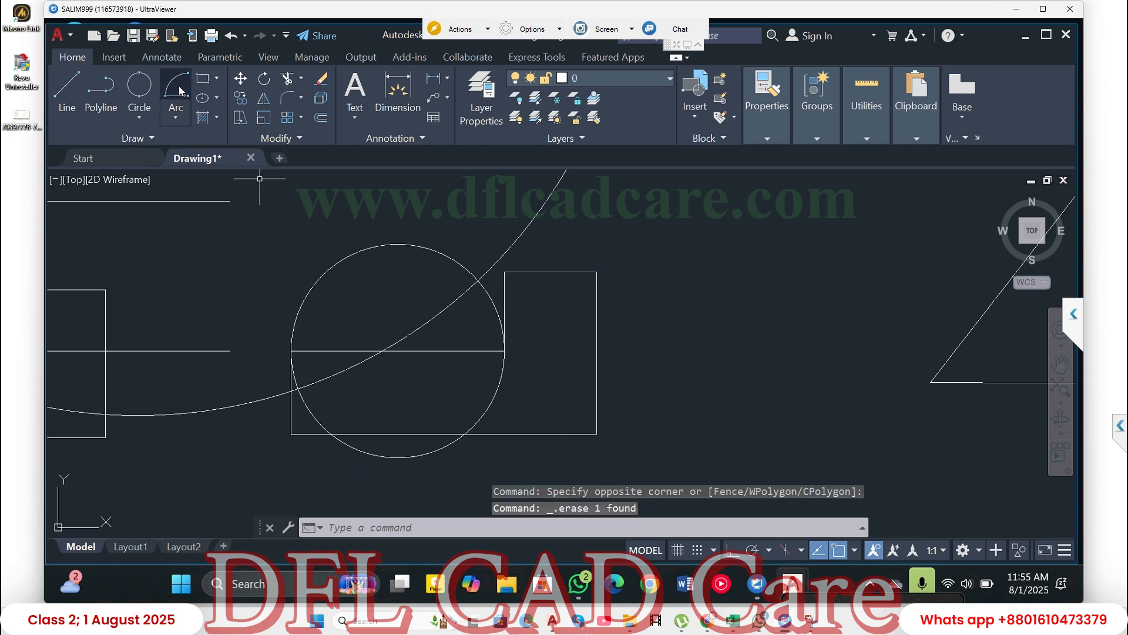
pyautogui.click(596, 435)
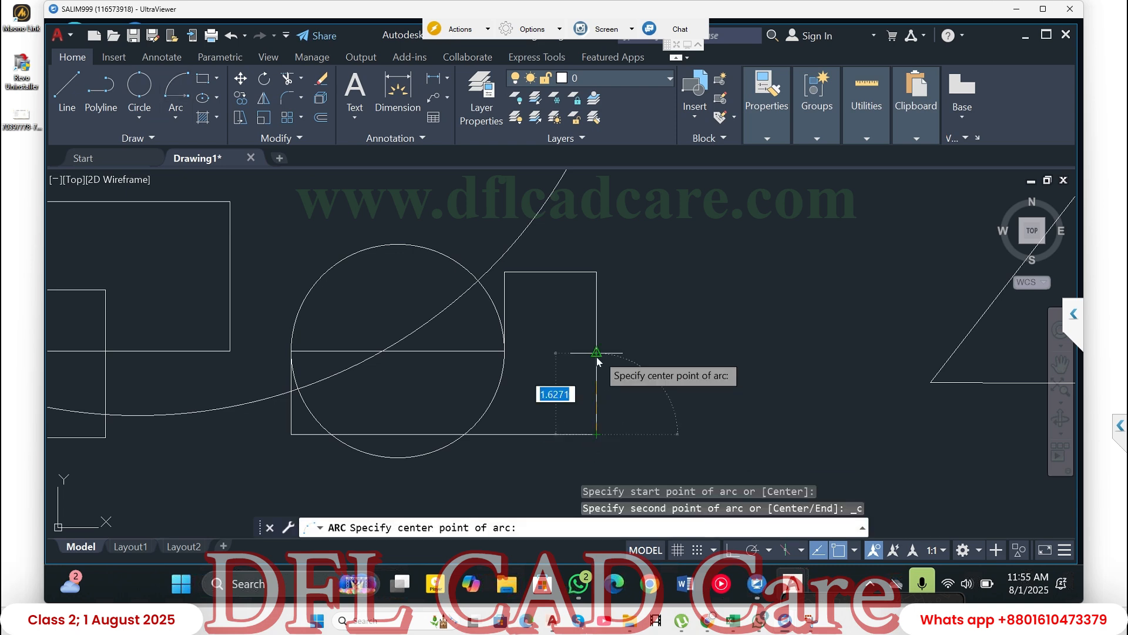
pyautogui.click(596, 353)
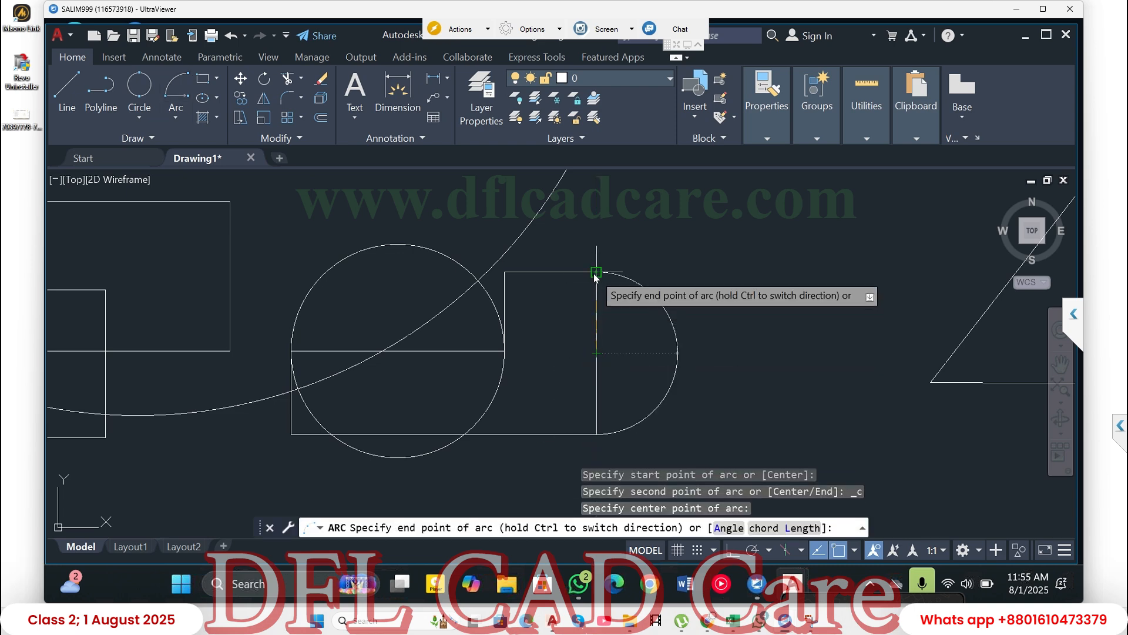
pyautogui.click(596, 272)
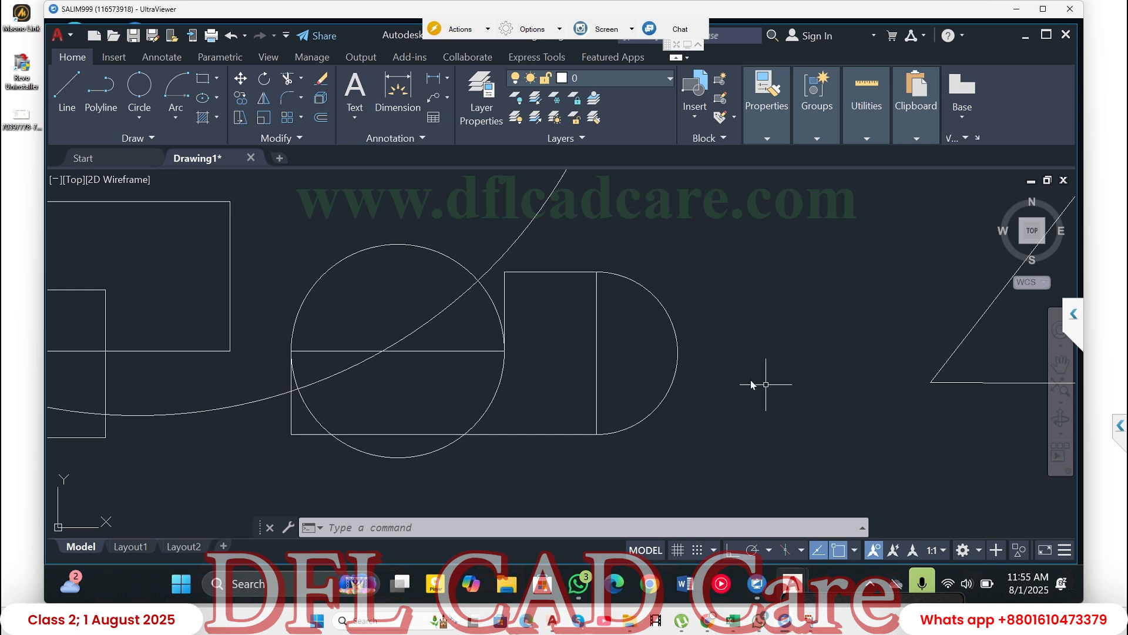
# - Draw a freehand rectangle between the round-ended outline and the triangle
pyautogui.click(208, 83)
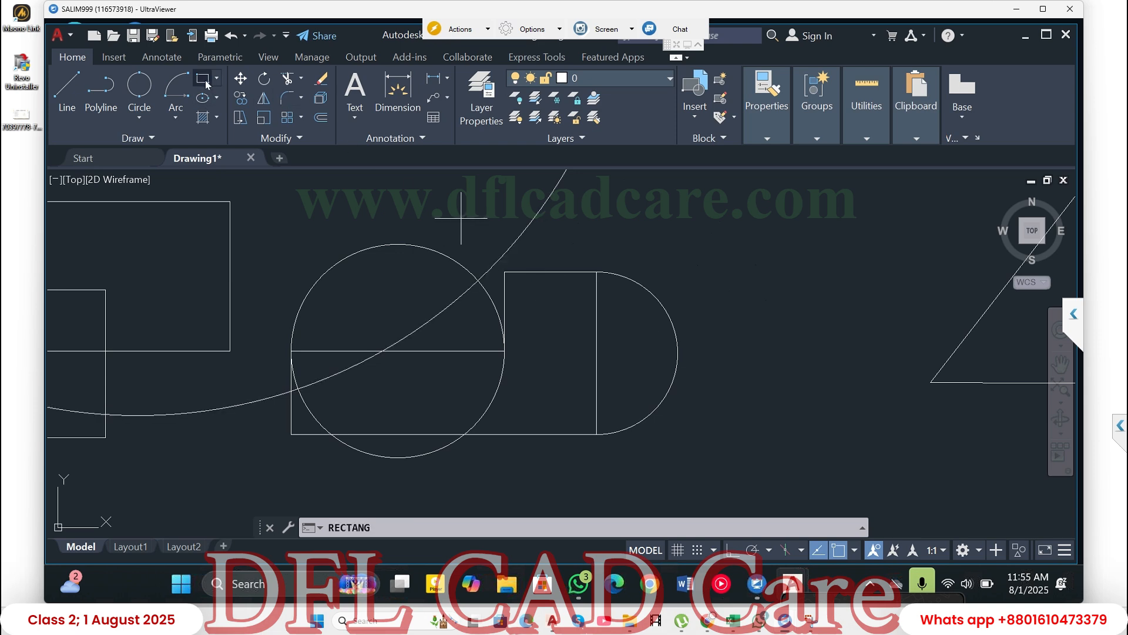
pyautogui.click(696, 218)
pyautogui.click(857, 340)
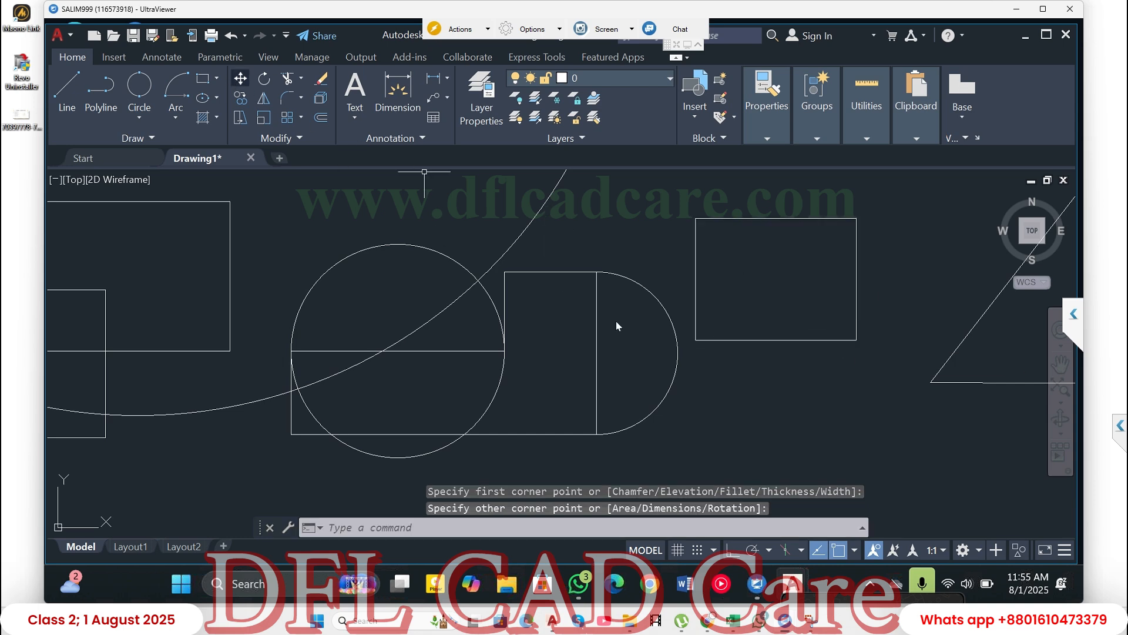
# - Draw a rectangle 50 wide and 20 high below the round-ended outline and the triangle
pyautogui.click(207, 82)
pyautogui.scroll(-2, 552, 243)
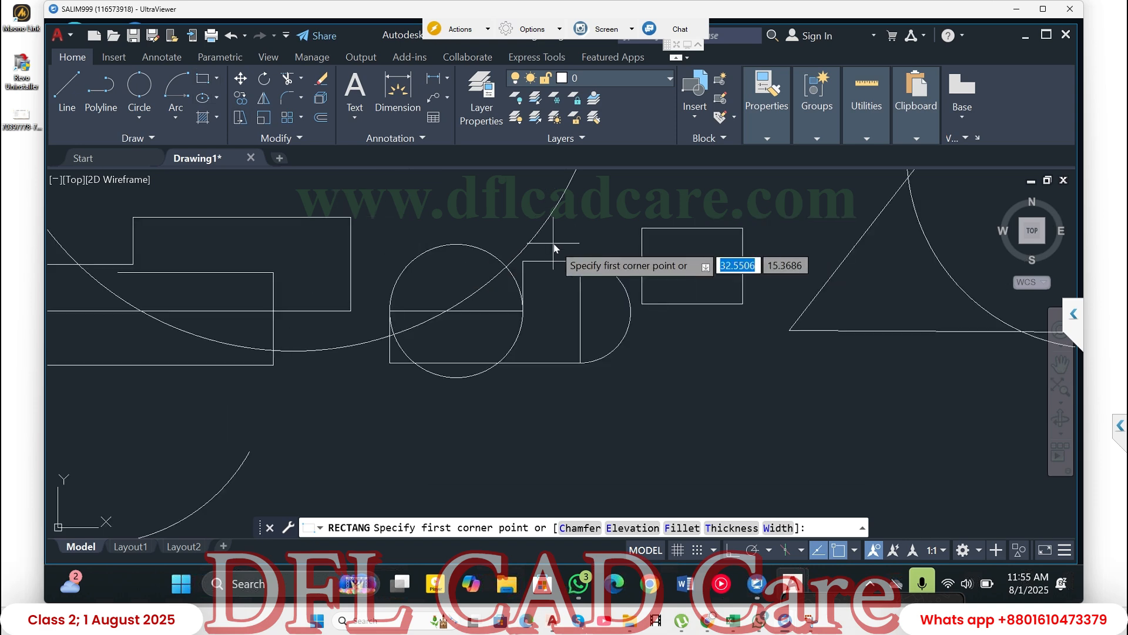
pyautogui.click(574, 405)
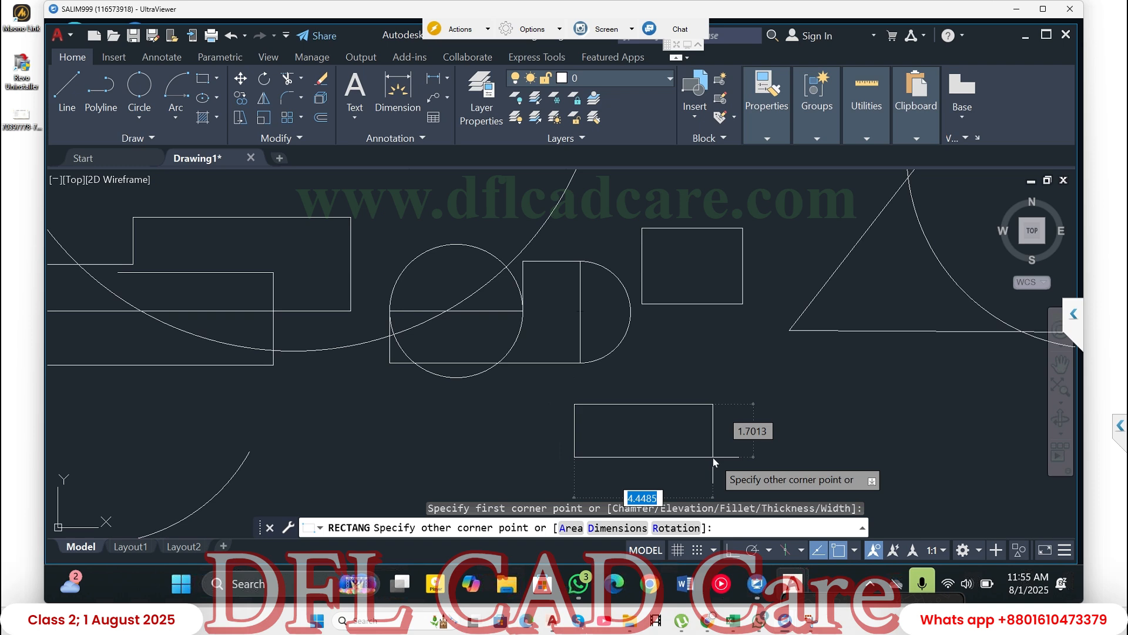
pyautogui.write('50')
pyautogui.press('Tab')
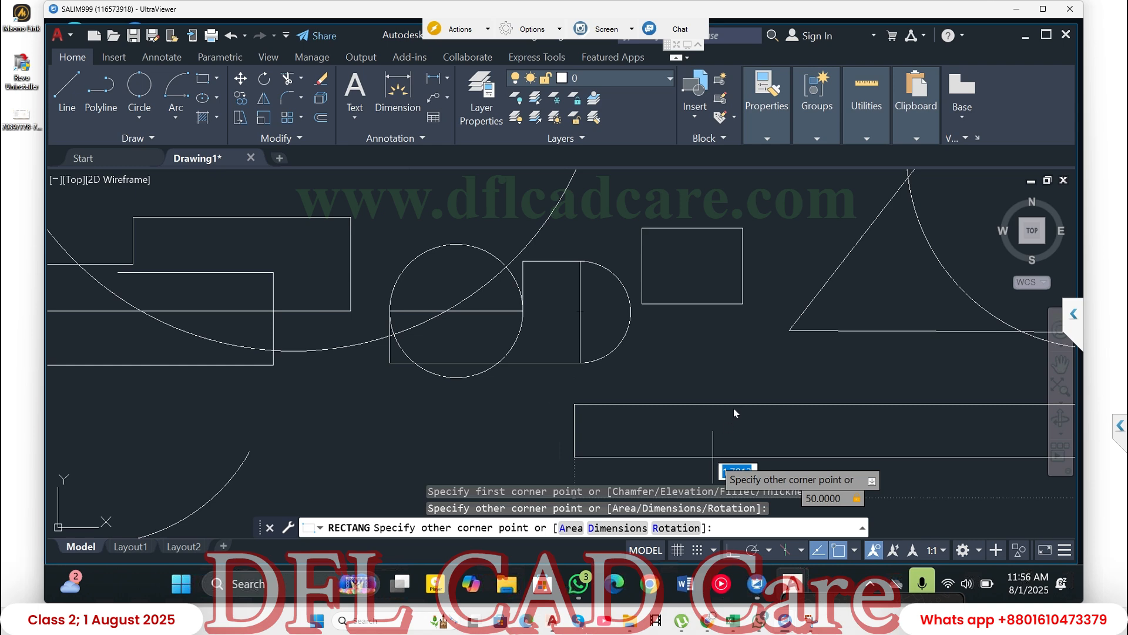
pyautogui.scroll(-5, 706, 397)
pyautogui.scroll(-2, 738, 407)
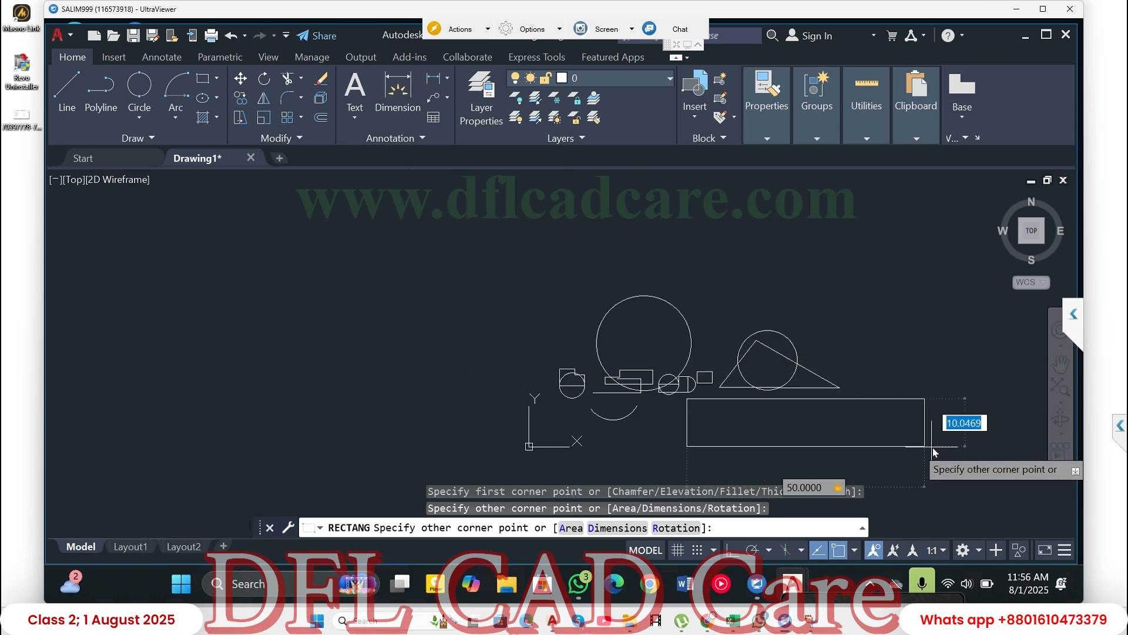
pyautogui.write('20')
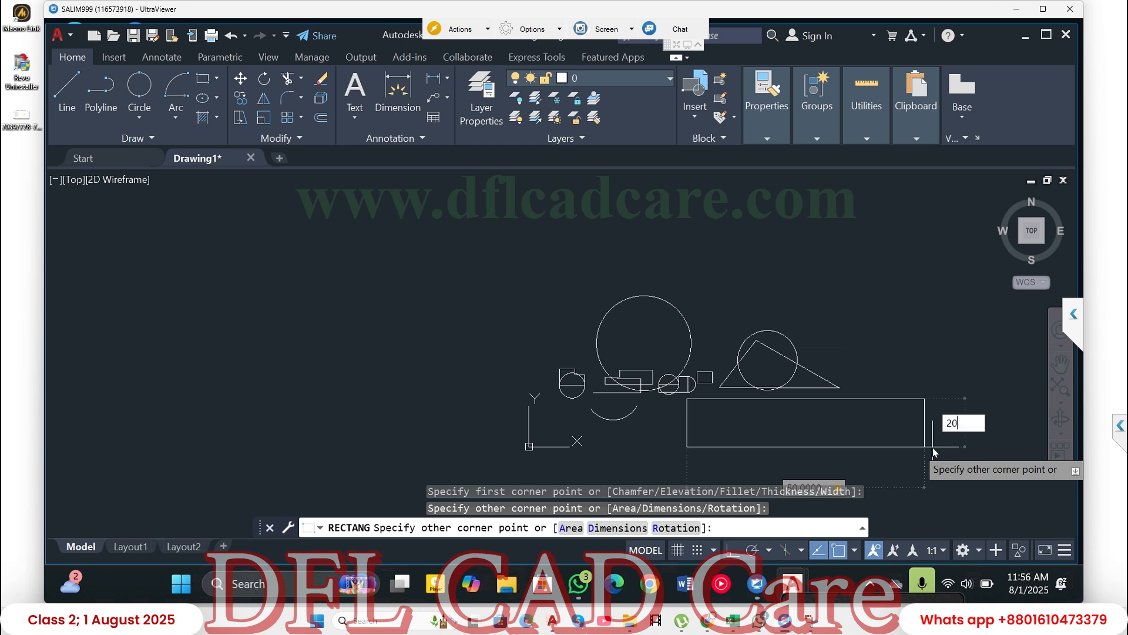
pyautogui.press('Return')
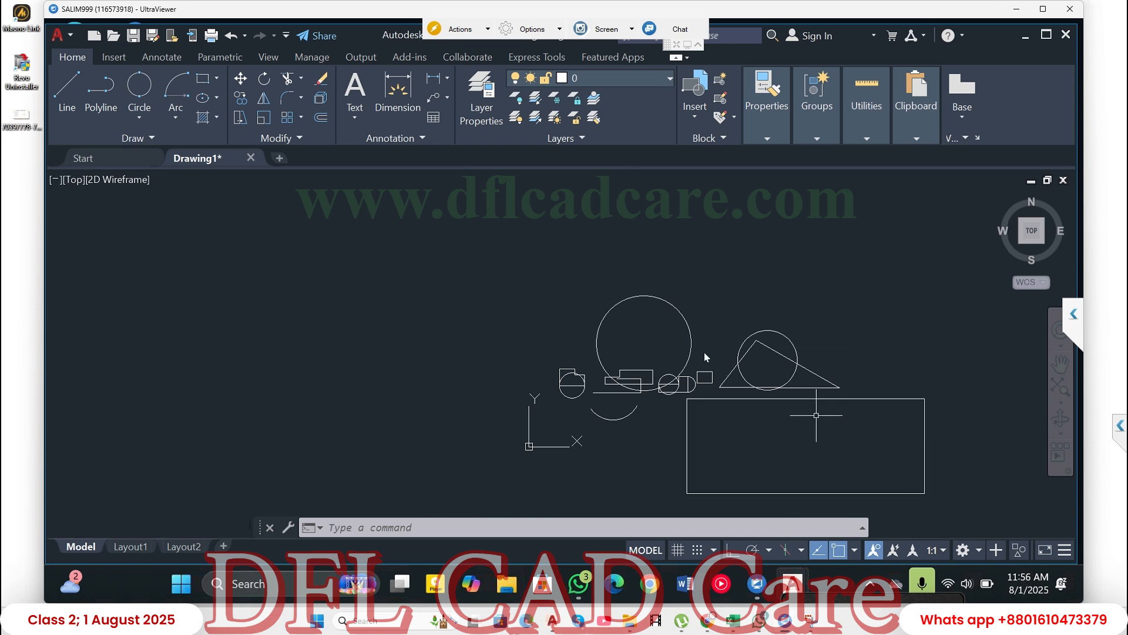
# - Draw a rectangle from the large rectangle's upper-left corner to the midpoint of its bottom side
pyautogui.click(206, 81)
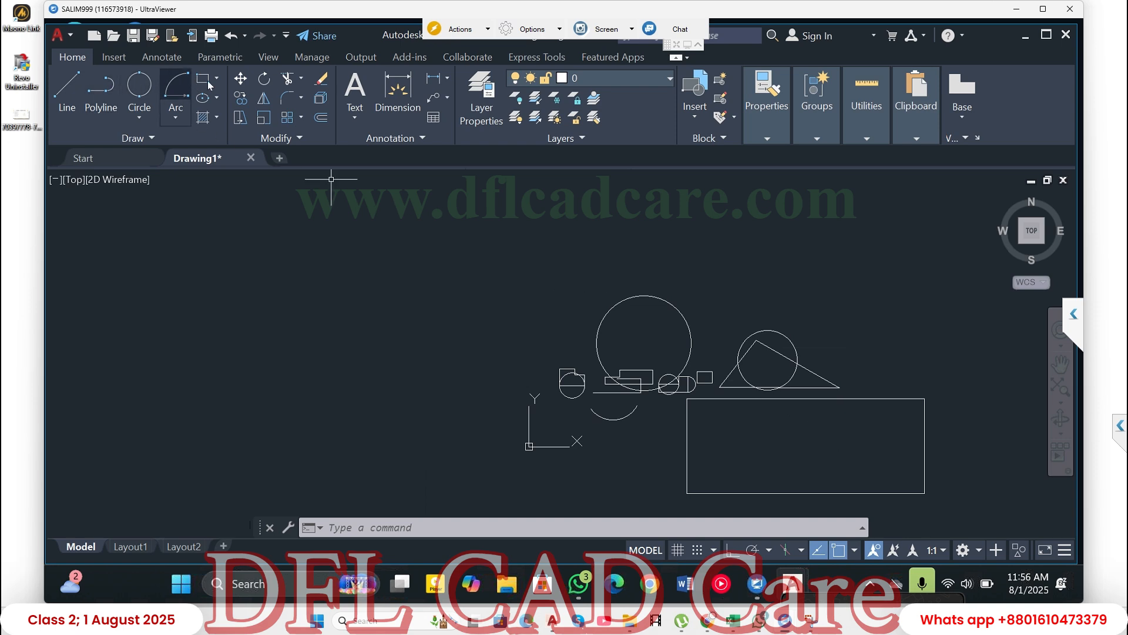
pyautogui.click(689, 400)
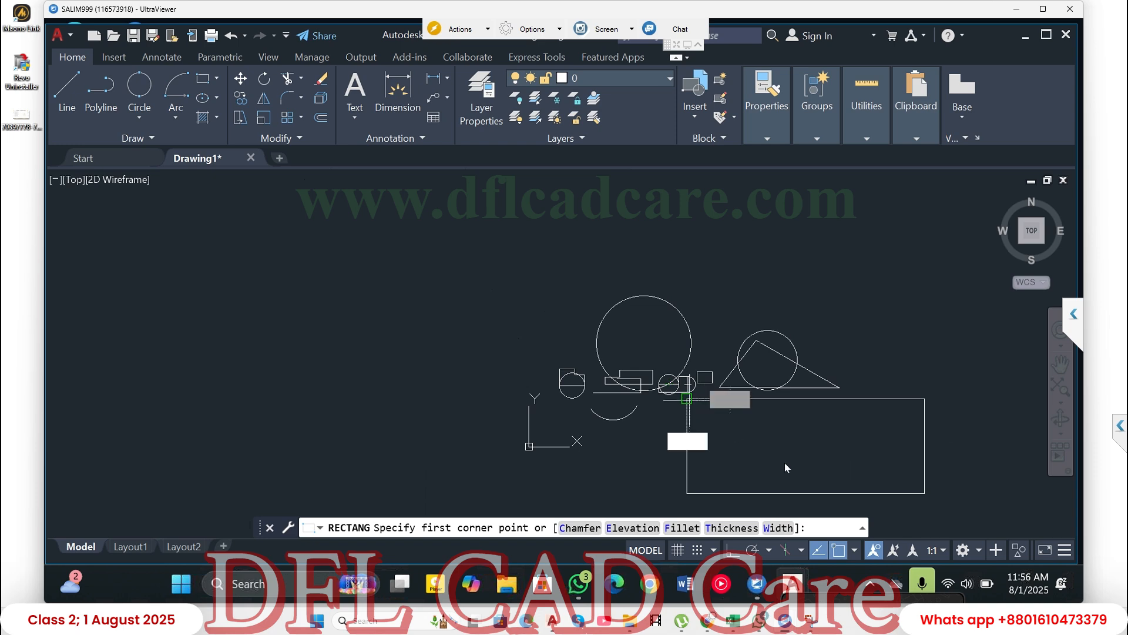
pyautogui.click(807, 495)
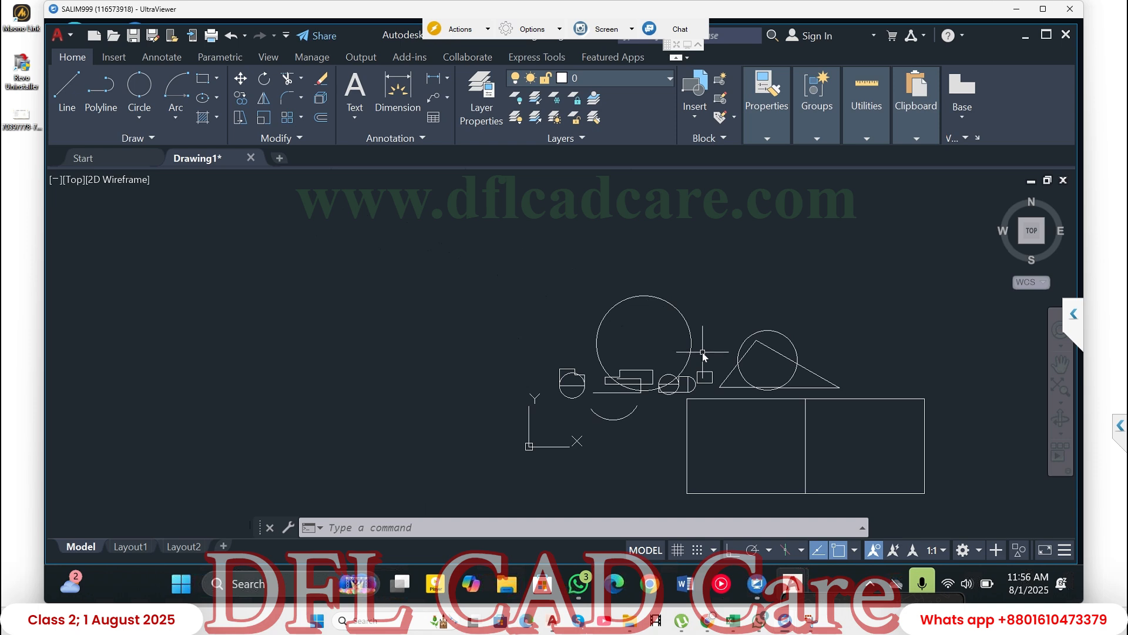
pyautogui.click(217, 80)
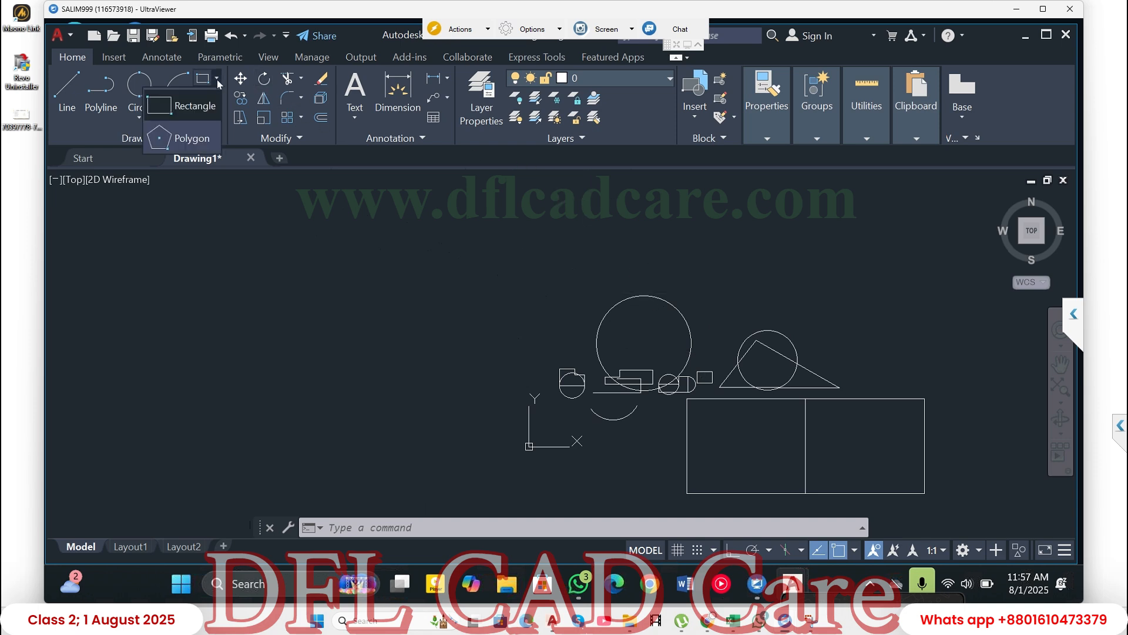
pyautogui.click(194, 139)
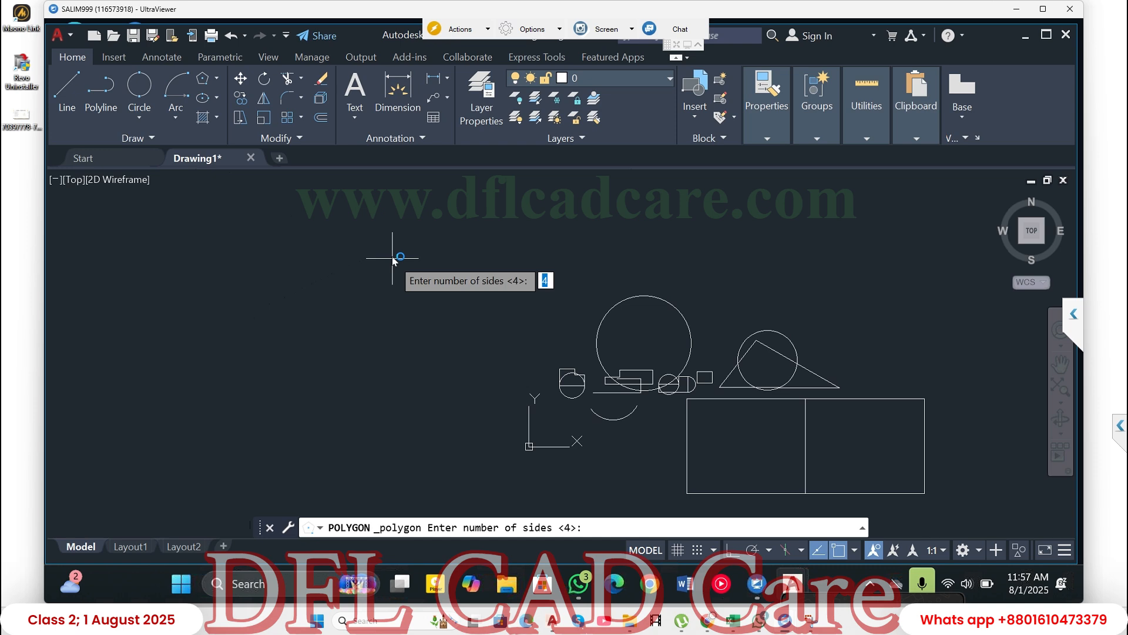
pyautogui.write('8')
pyautogui.press('Return')
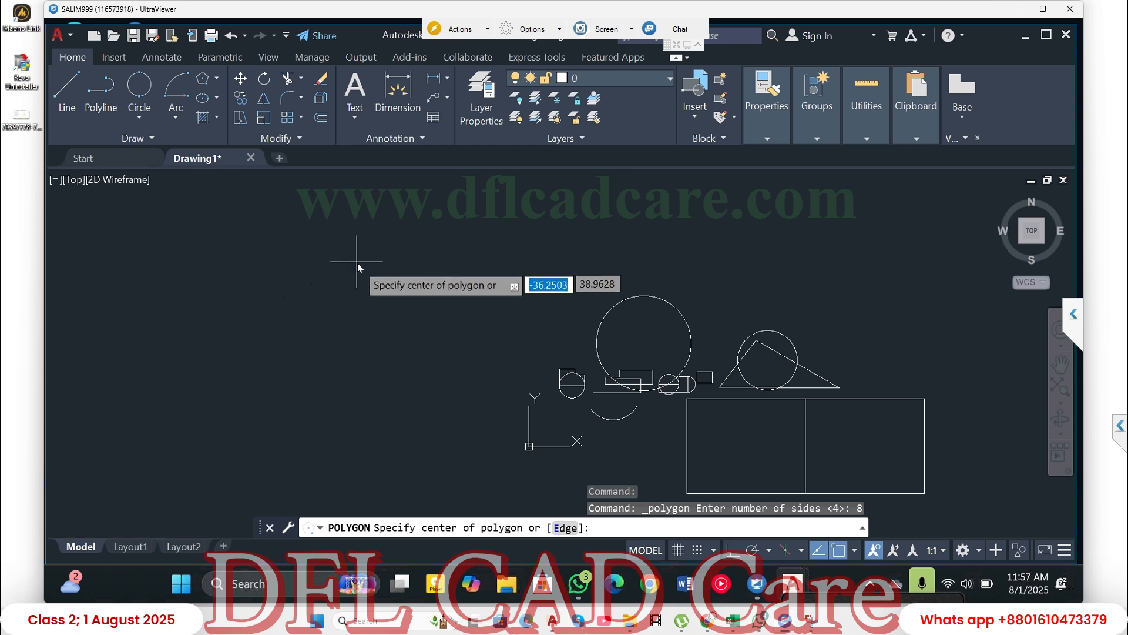
pyautogui.click(322, 294)
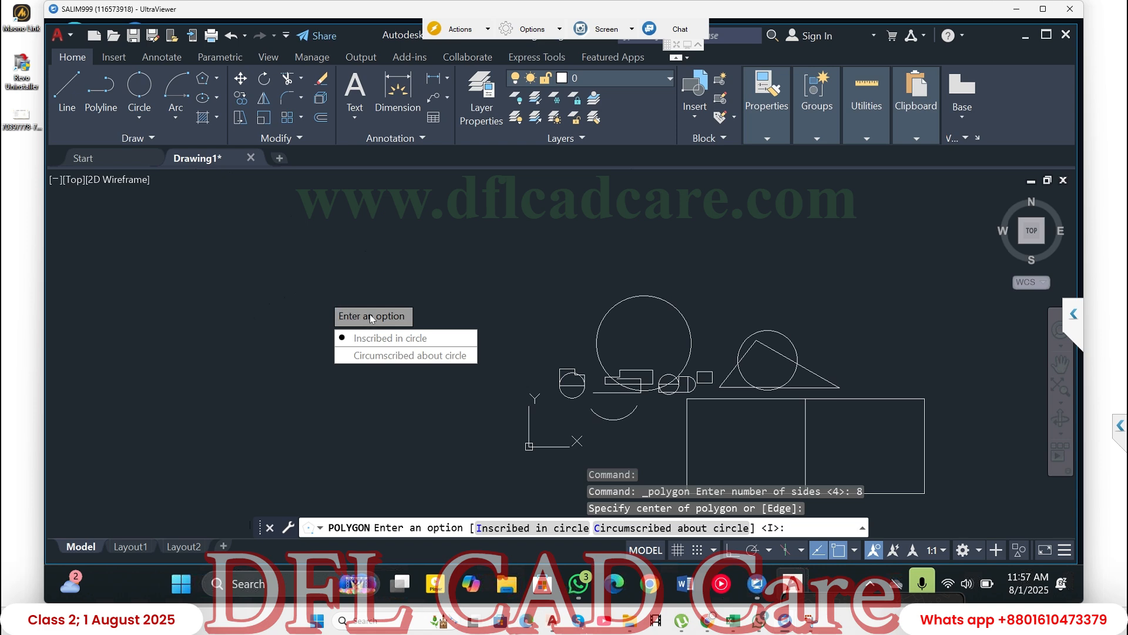
pyautogui.press('Escape')
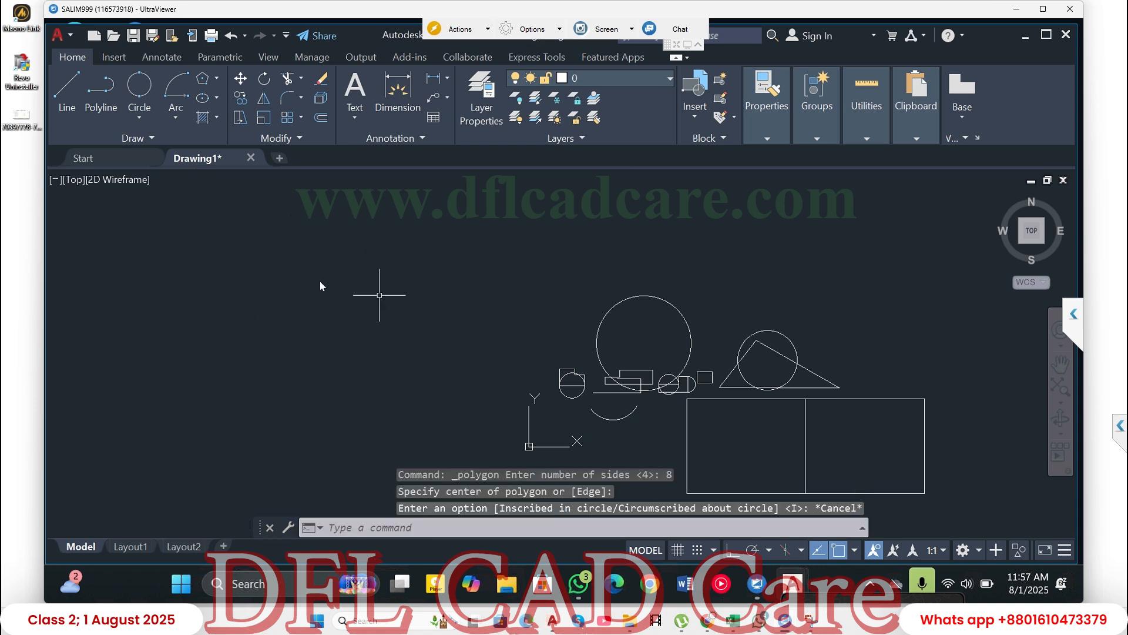
pyautogui.click(203, 83)
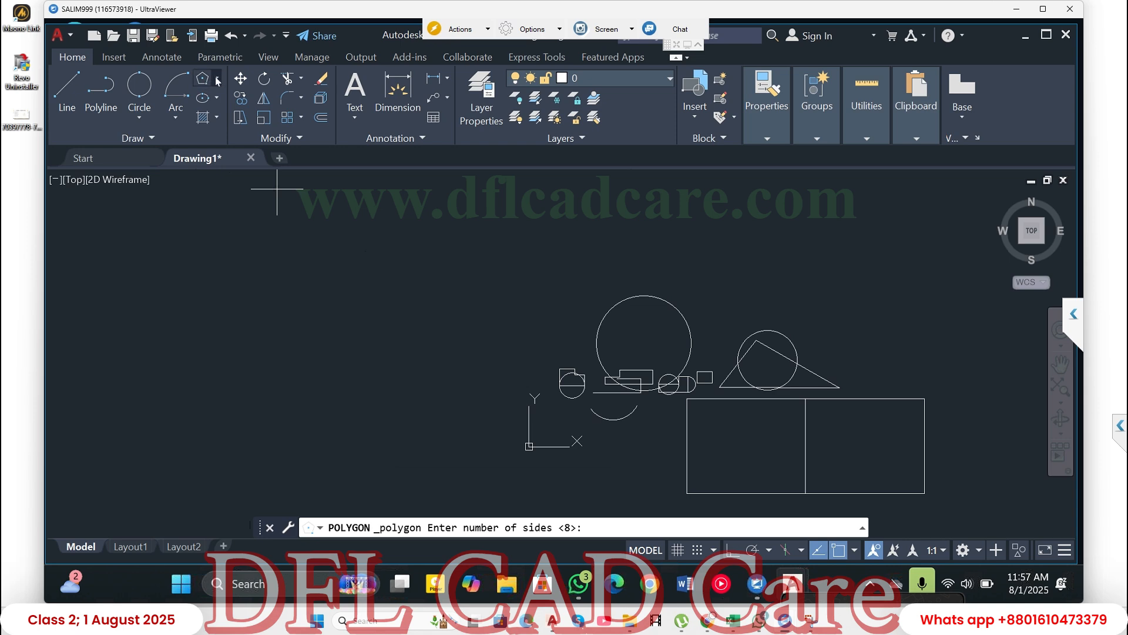
pyautogui.click(217, 78)
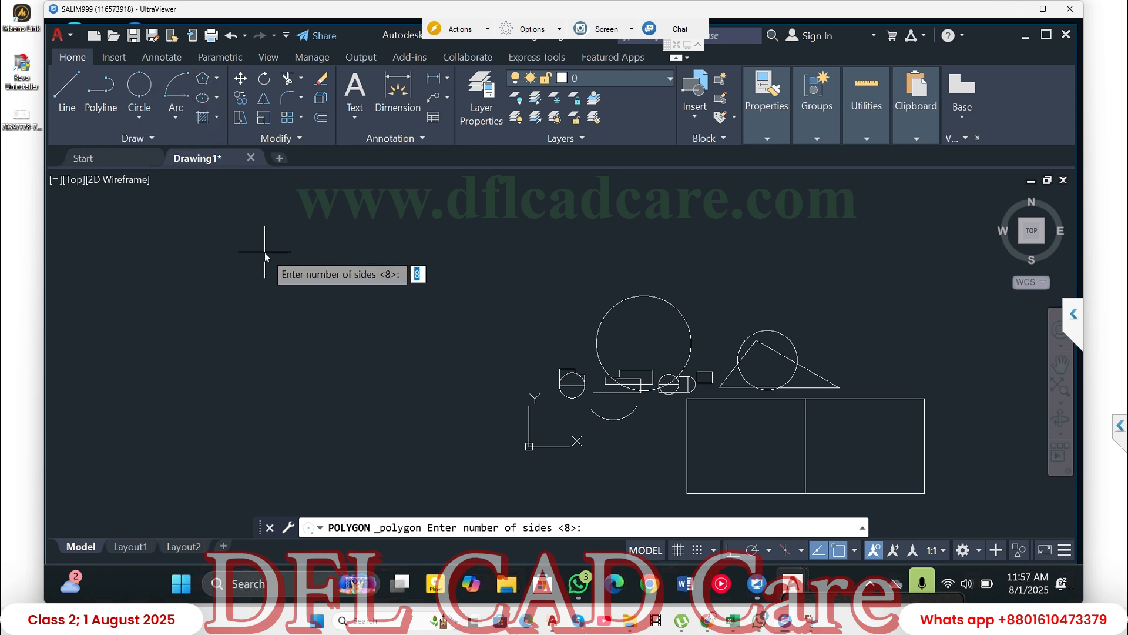
pyautogui.press('Escape')
pyautogui.press('Escape')
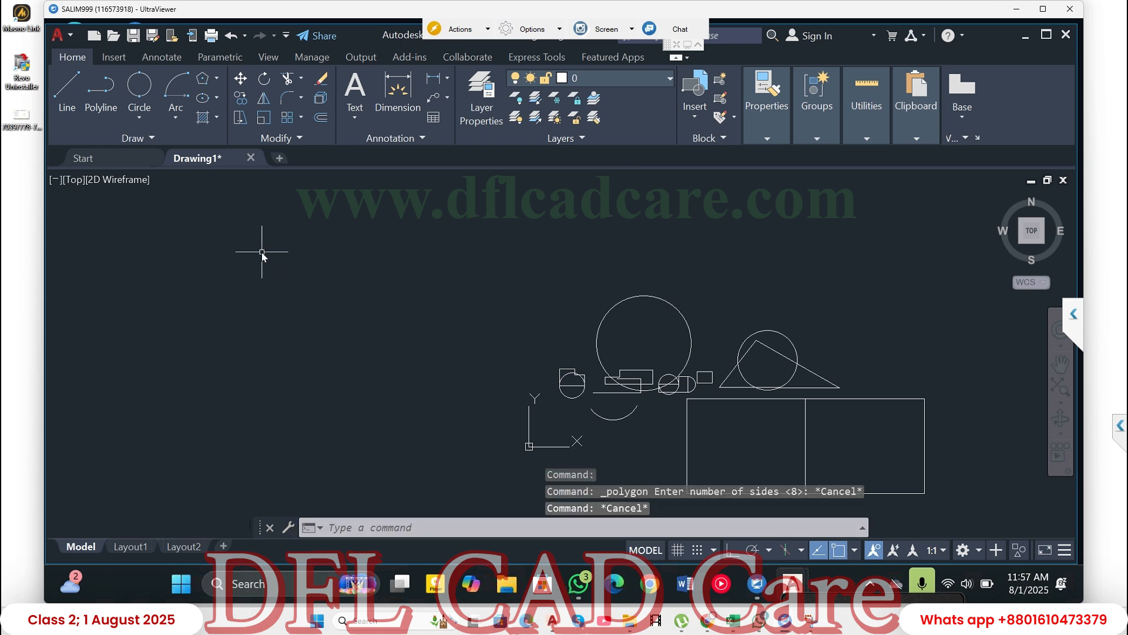
# - Draw a 6-sided polygon inscribed in a circle of about 30 radius, in the empty area left of the existing shapes
pyautogui.write('pol')
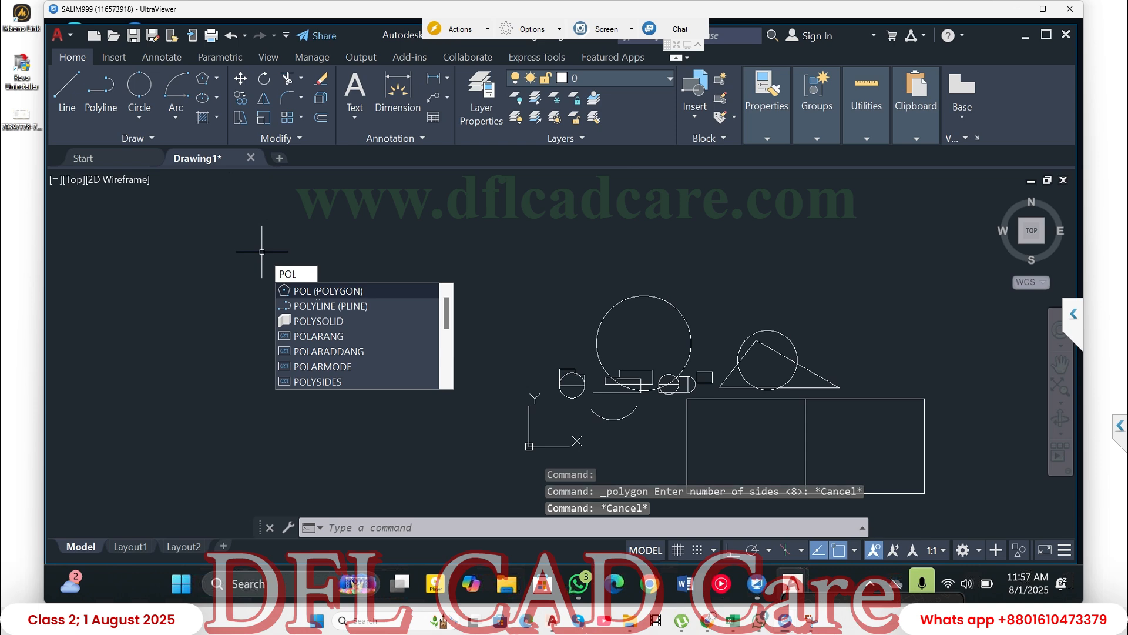
pyautogui.press('Return')
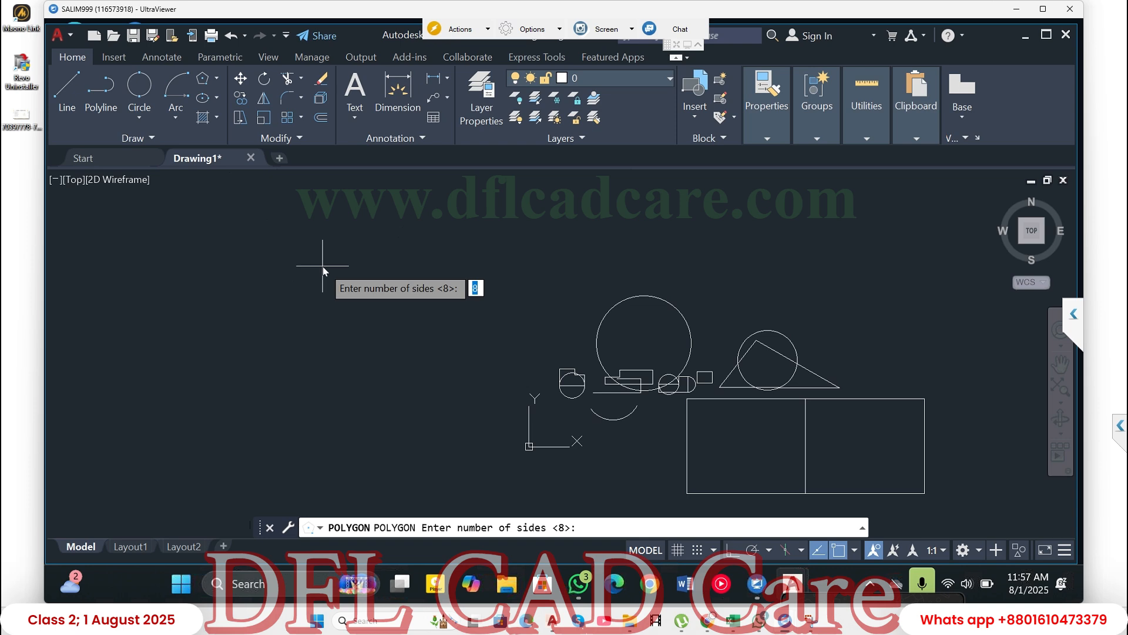
pyautogui.write('6')
pyautogui.press('Return')
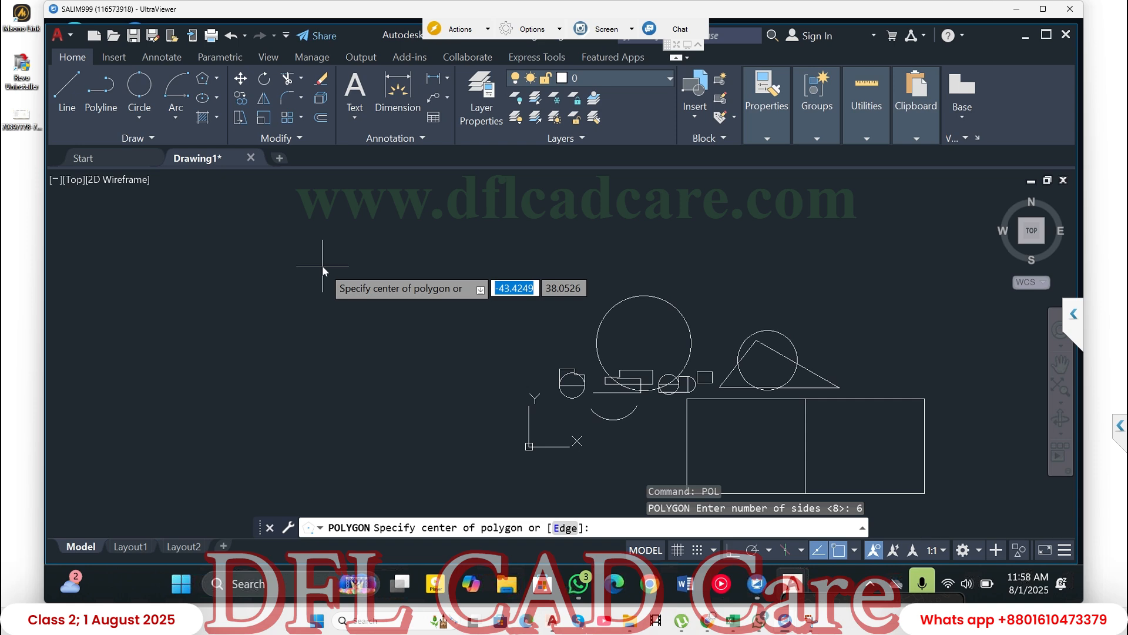
pyautogui.click(238, 311)
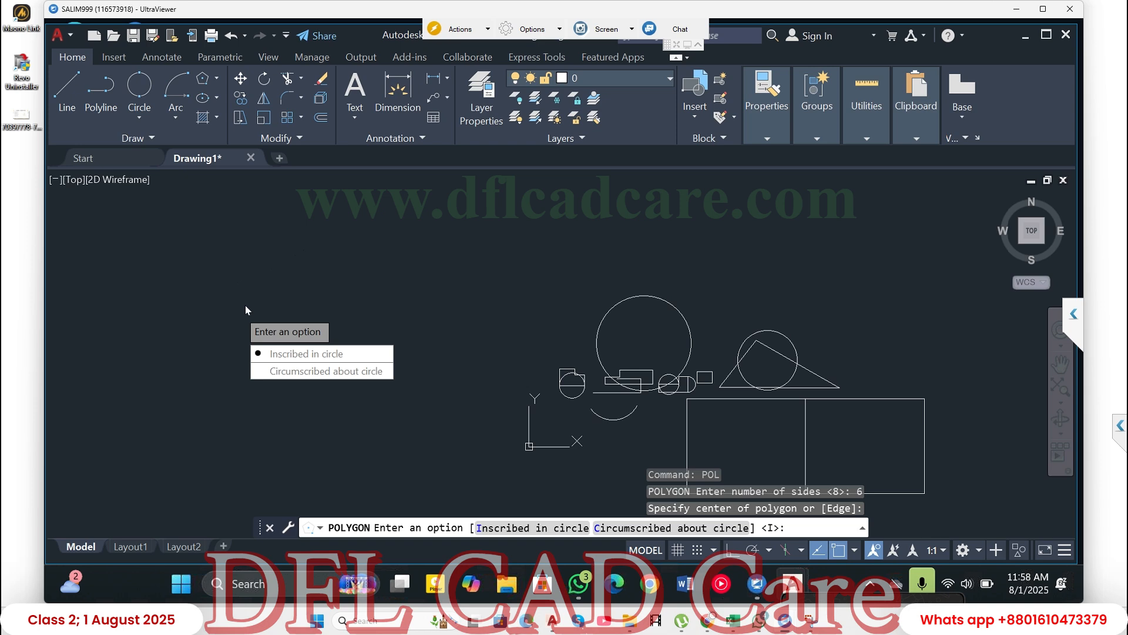
pyautogui.click(308, 356)
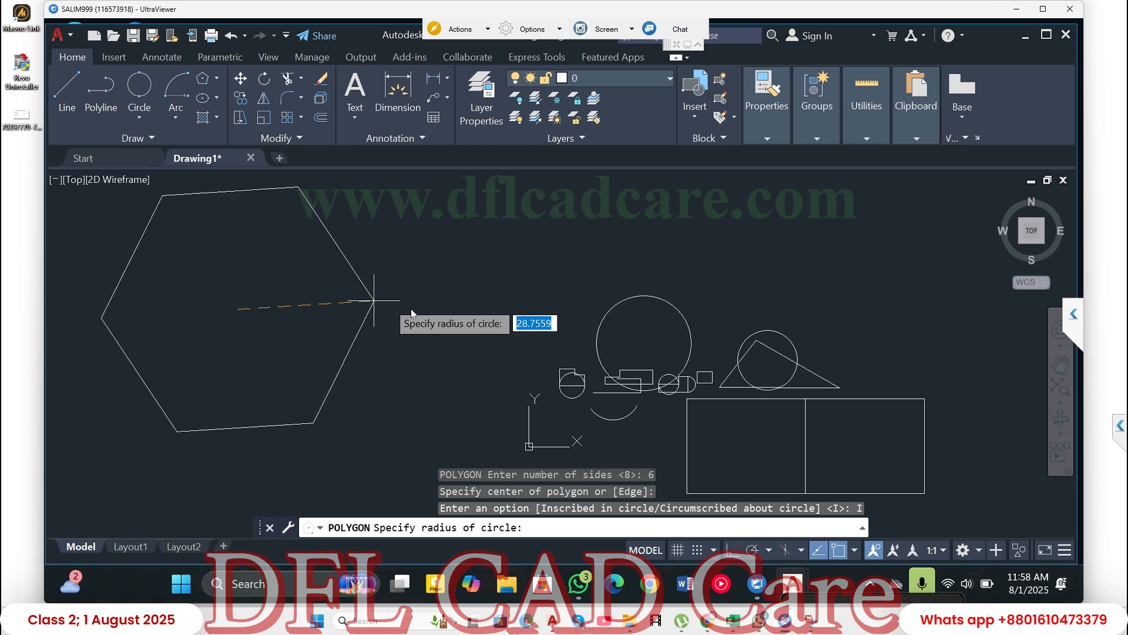
pyautogui.click(379, 314)
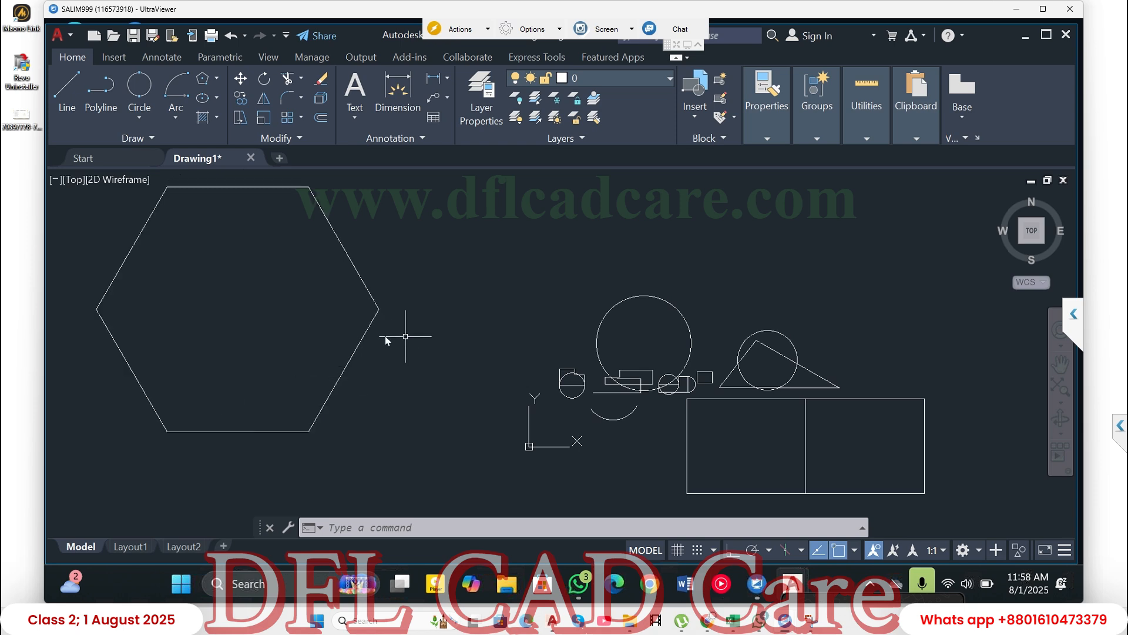
# - Draw a 2-Point circle around the hexagon from its upper-left corner to its lower-right corner and select that circle
pyautogui.scroll(-2, 327, 344)
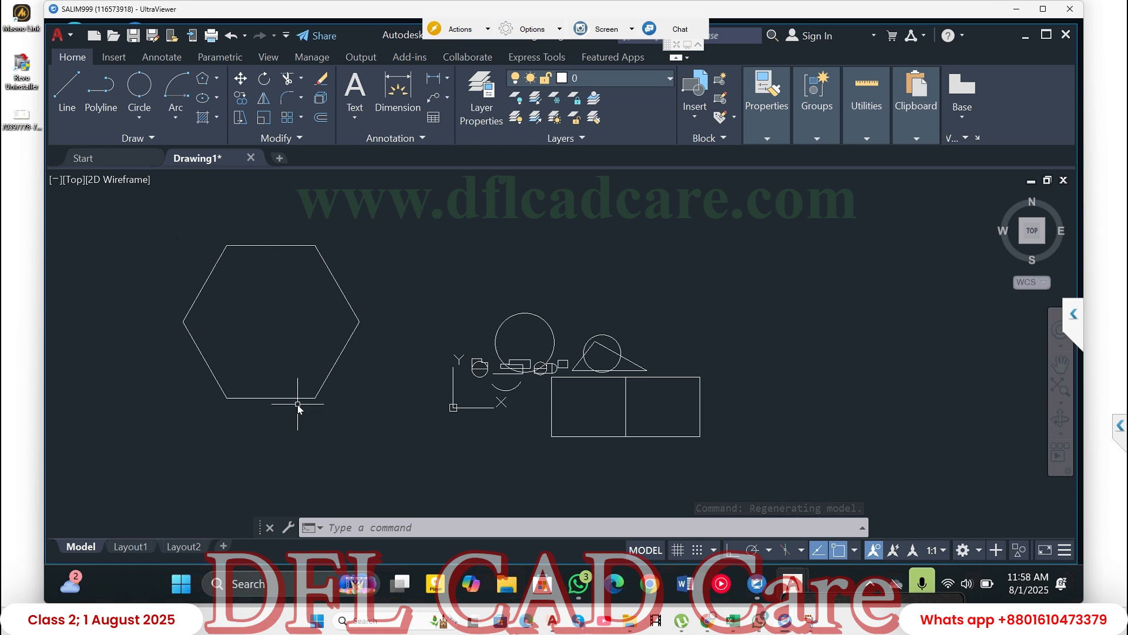
pyautogui.click(139, 88)
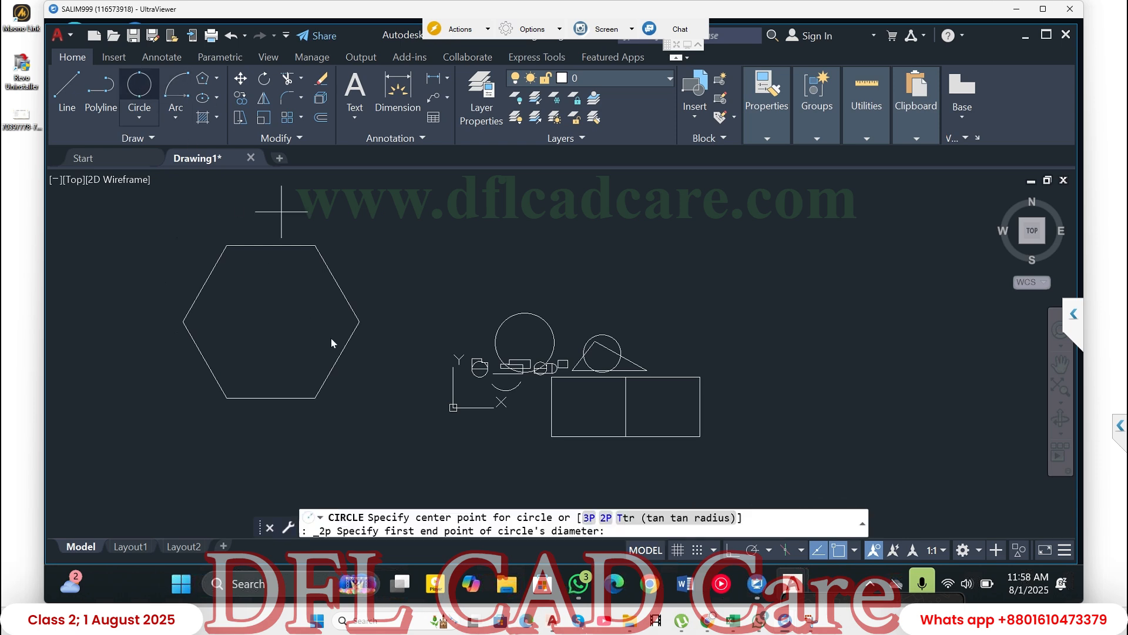
pyautogui.click(226, 245)
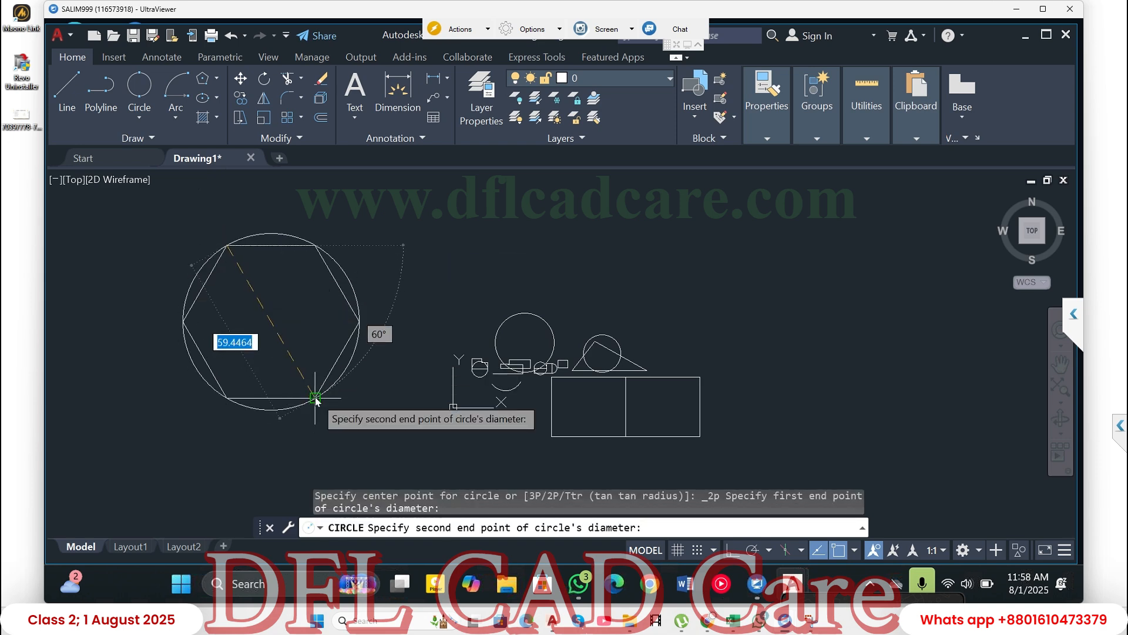
pyautogui.click(317, 398)
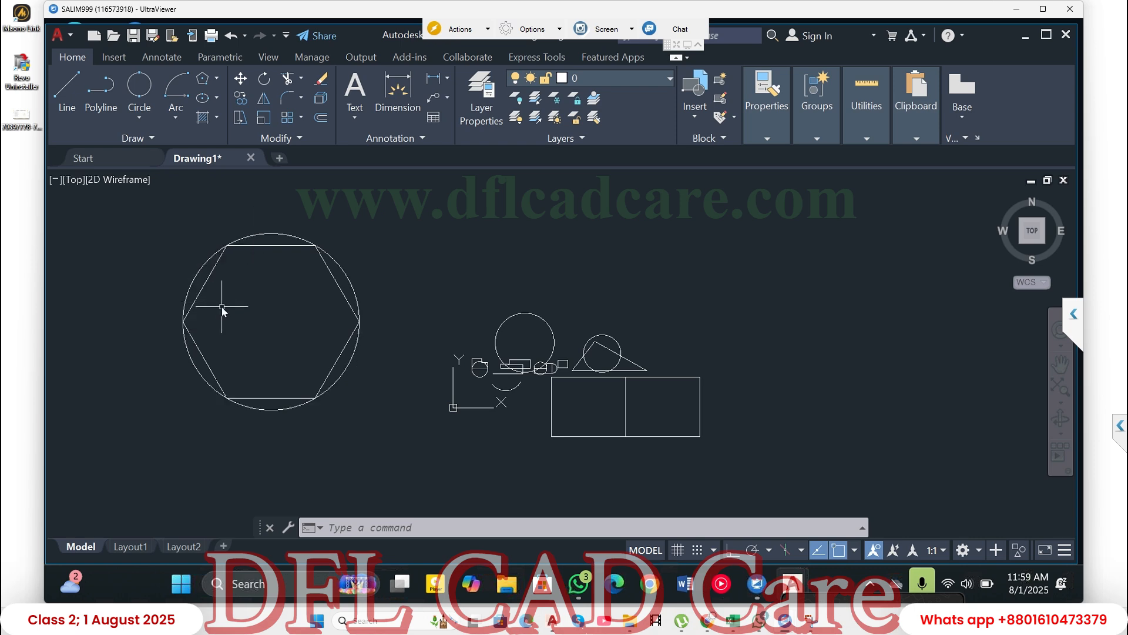
pyautogui.click(356, 284)
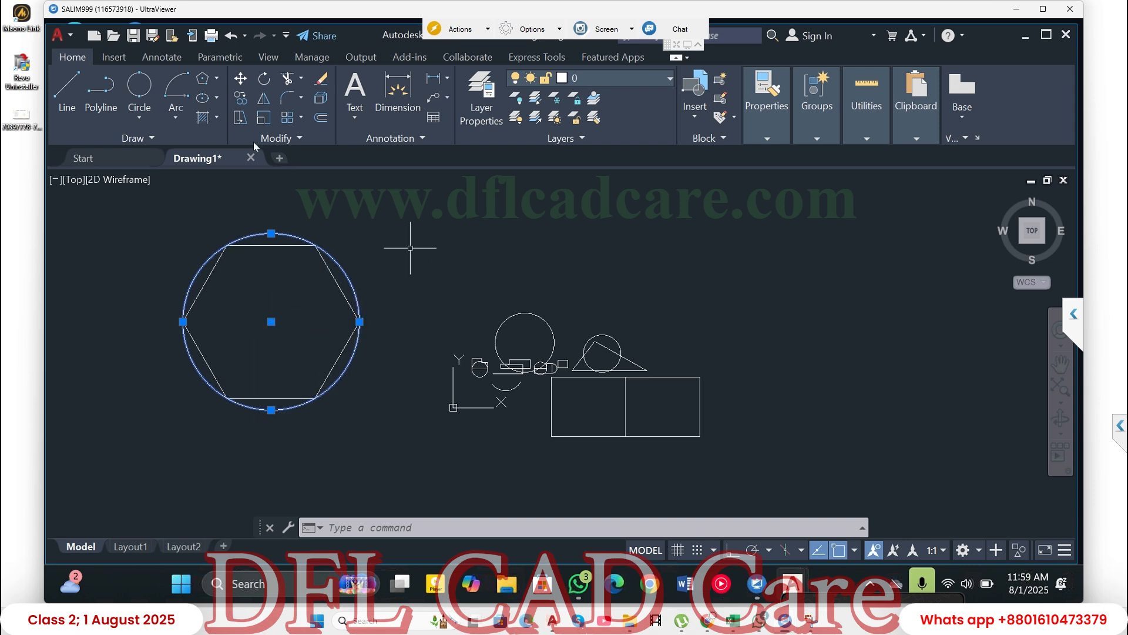
# - Draw a second 6-sided polygon, inscribed in a circle of about 33 radius, centred above the existing shapes
pyautogui.click(204, 81)
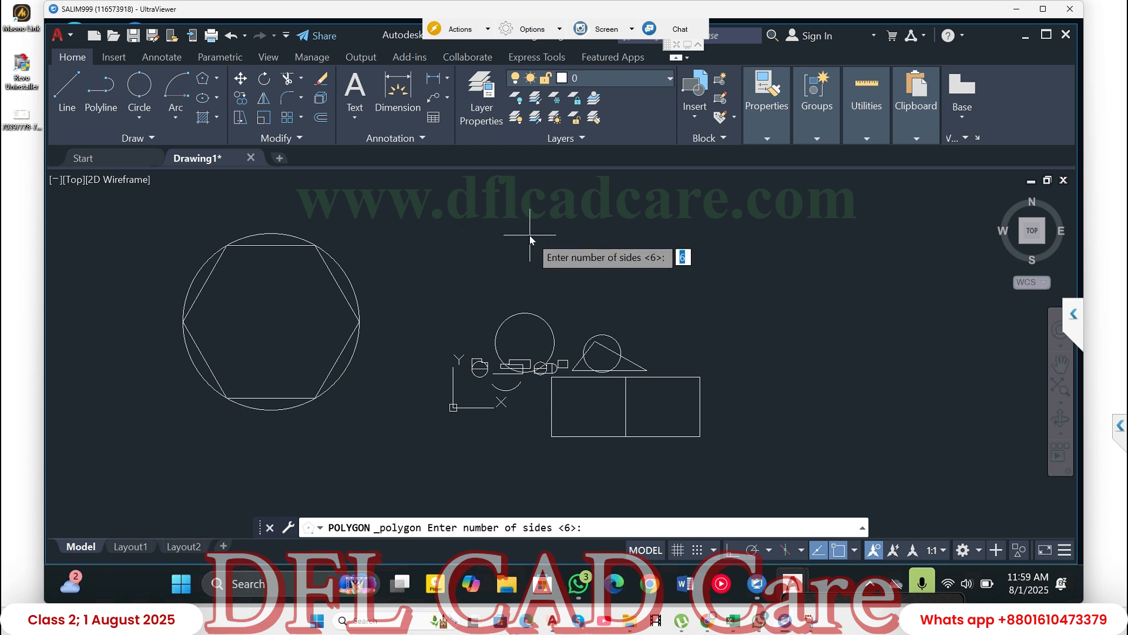
pyautogui.press('Return')
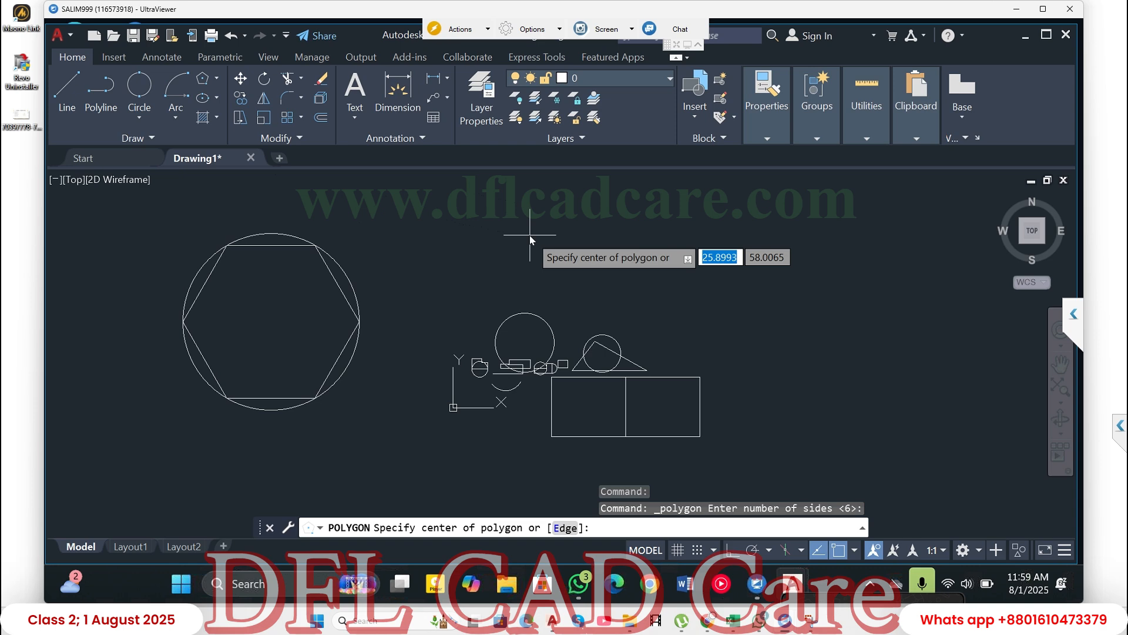
pyautogui.click(489, 235)
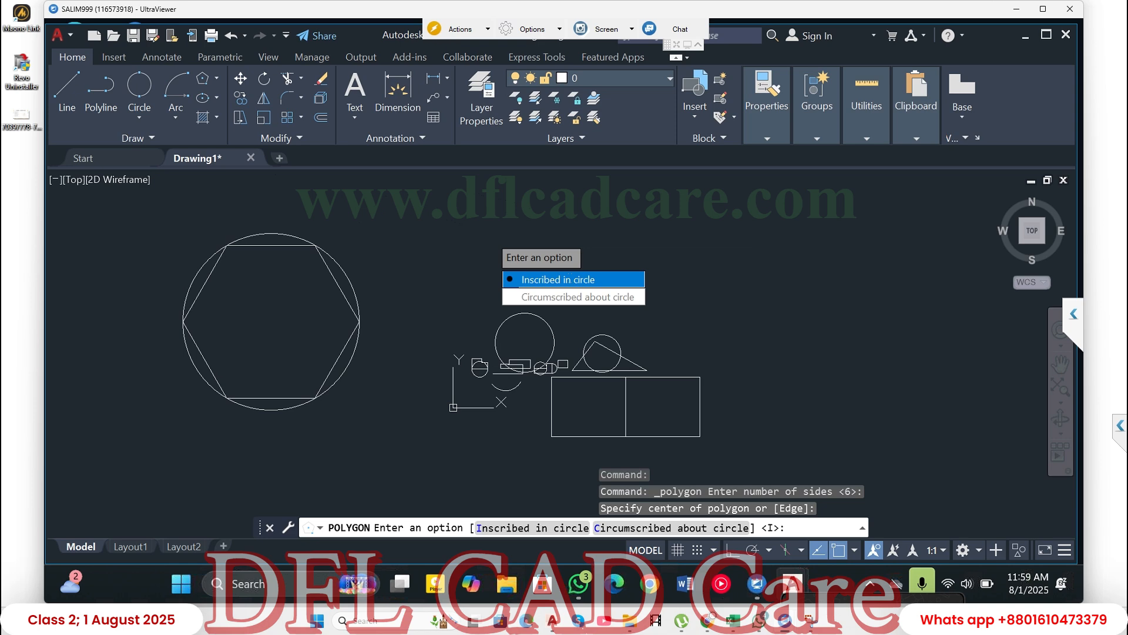
pyautogui.click(573, 278)
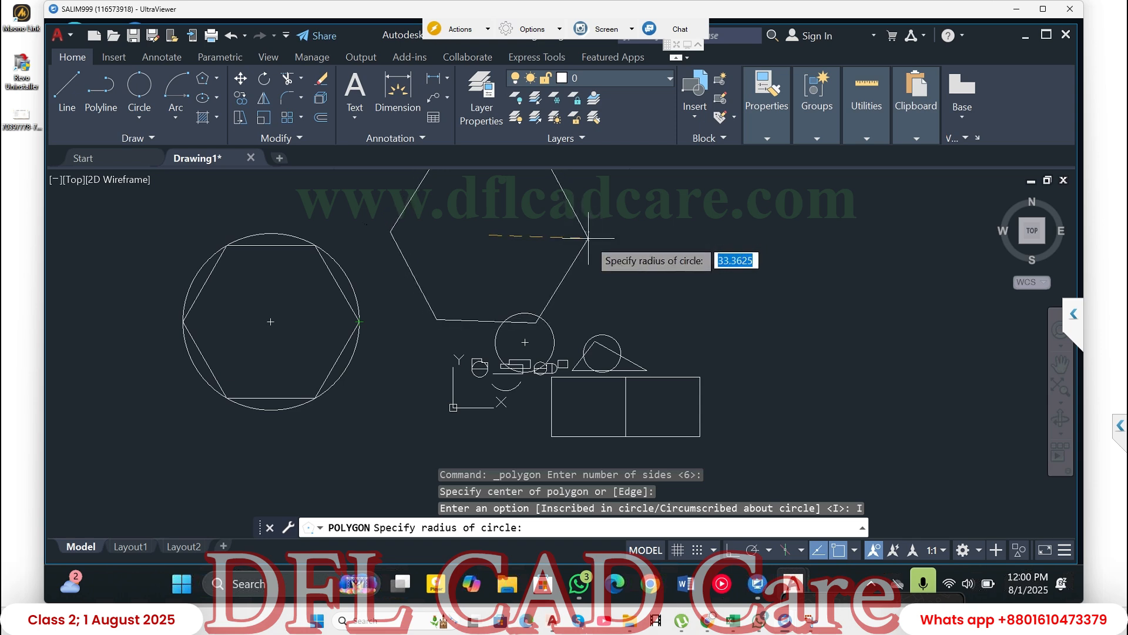
pyautogui.click(588, 238)
# - Draw a horizontal Center ellipse below and left of the shapes, with half-axes of about 125 horizontally and 50 vertically
pyautogui.scroll(-4, 588, 238)
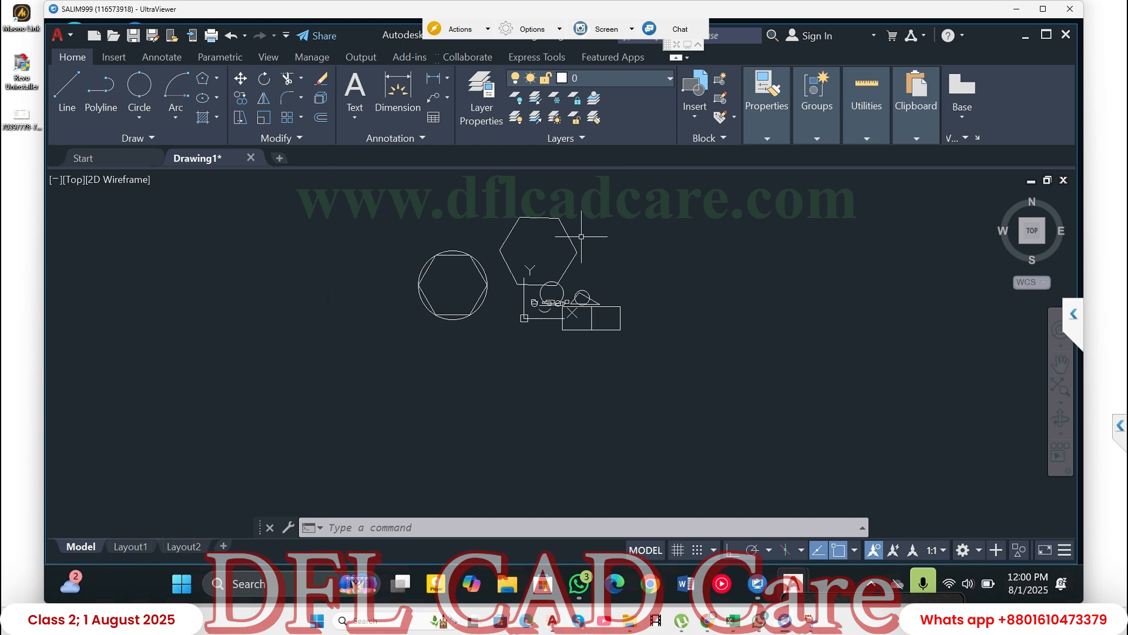
pyautogui.click(204, 99)
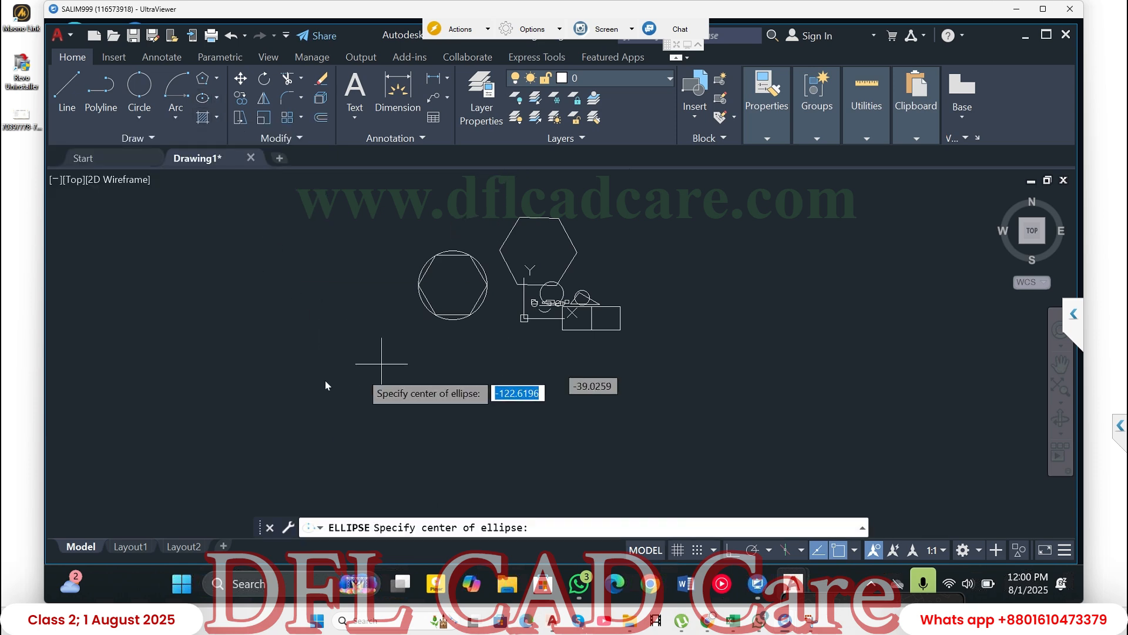
pyautogui.click(228, 380)
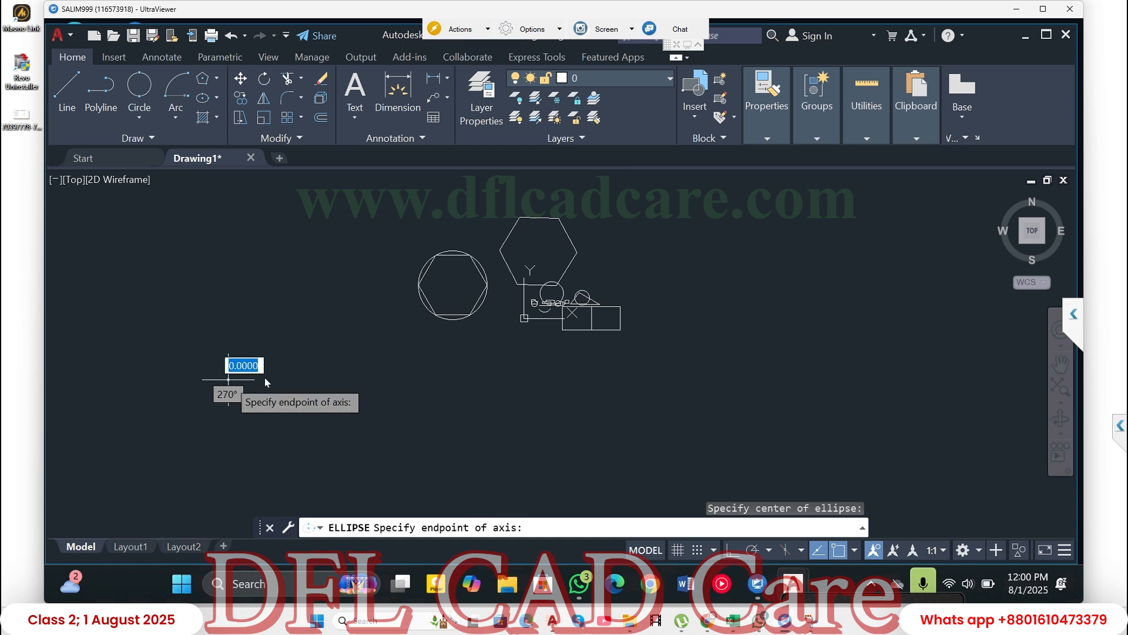
pyautogui.click(374, 380)
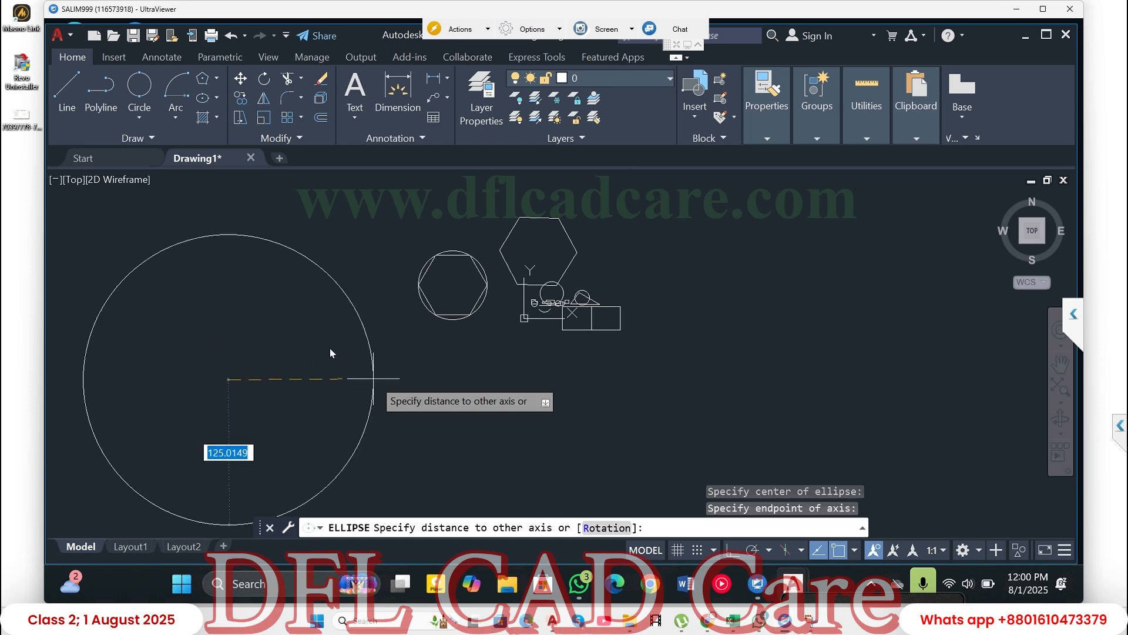
pyautogui.click(229, 328)
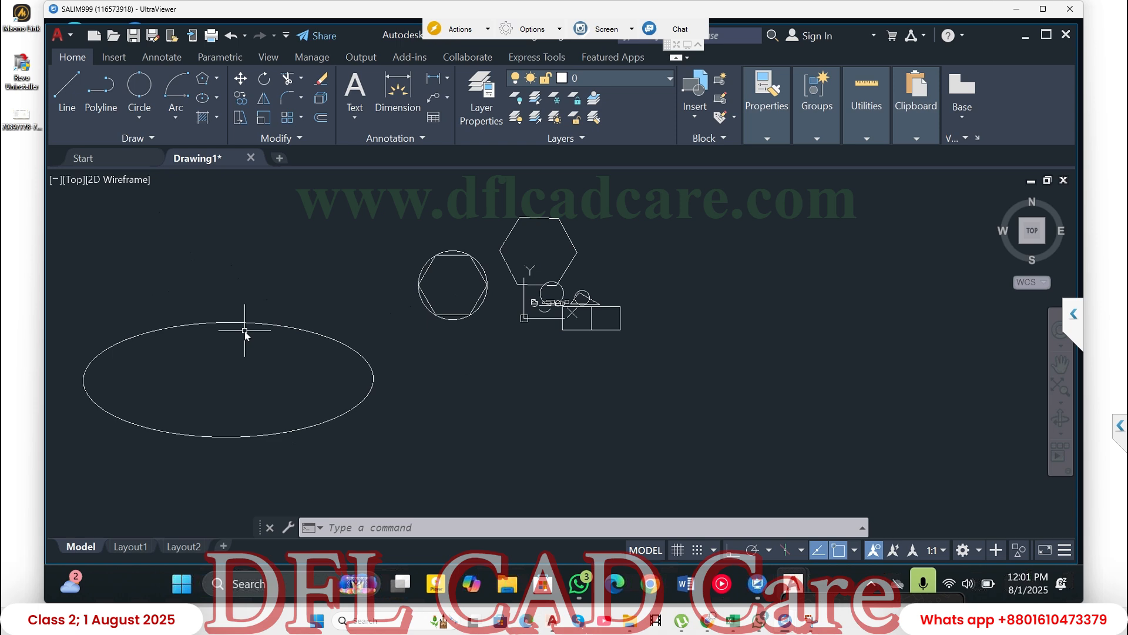
# - Hatch the inside of the large ellipse by selecting the ellipse as the boundary object
pyautogui.click(134, 138)
pyautogui.moveTo(251, 323)
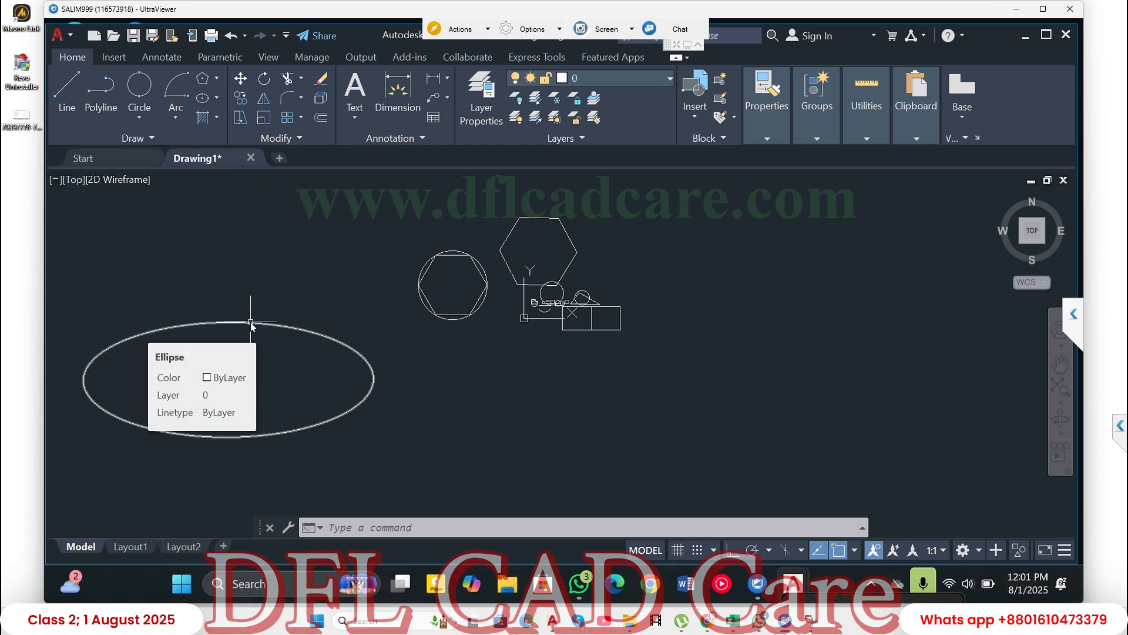
pyautogui.click(204, 118)
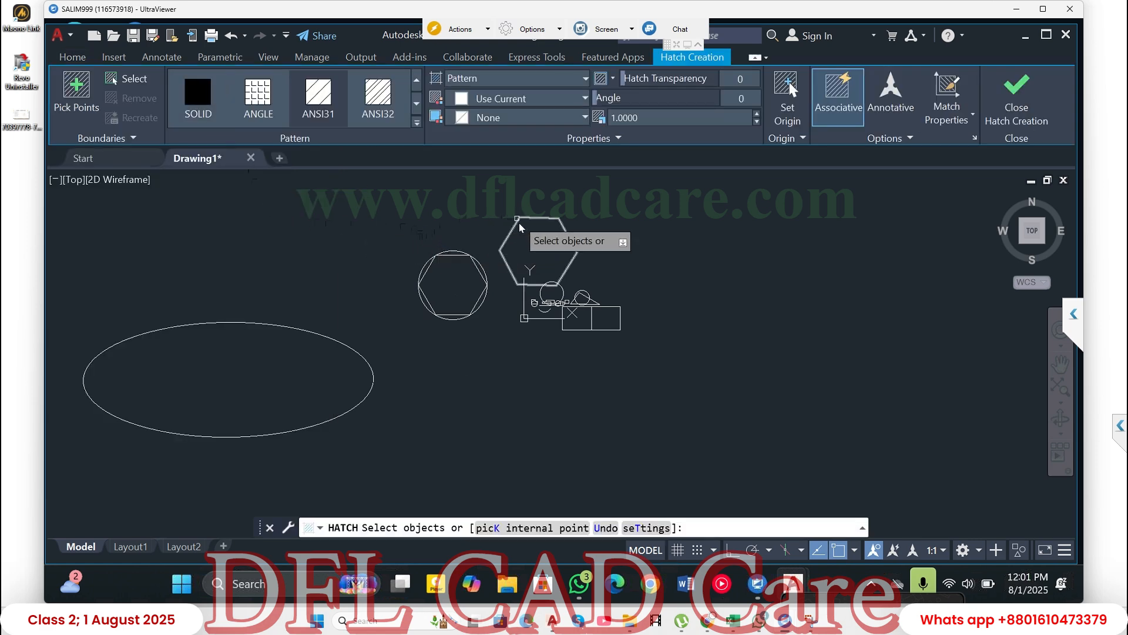
pyautogui.click(223, 356)
pyautogui.click(235, 317)
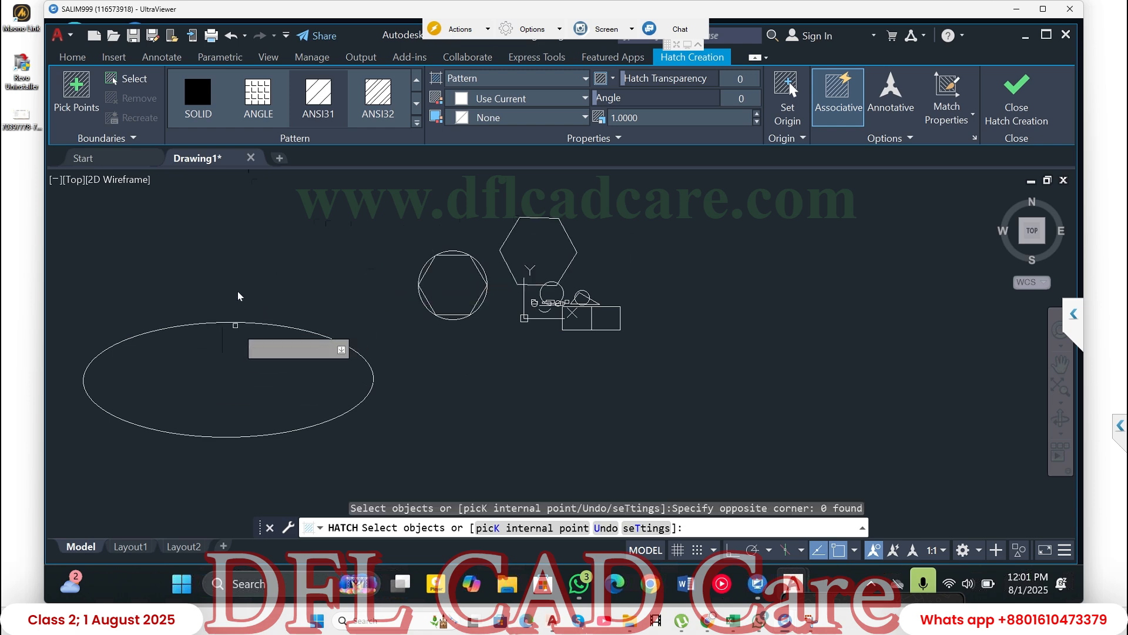
pyautogui.click(232, 323)
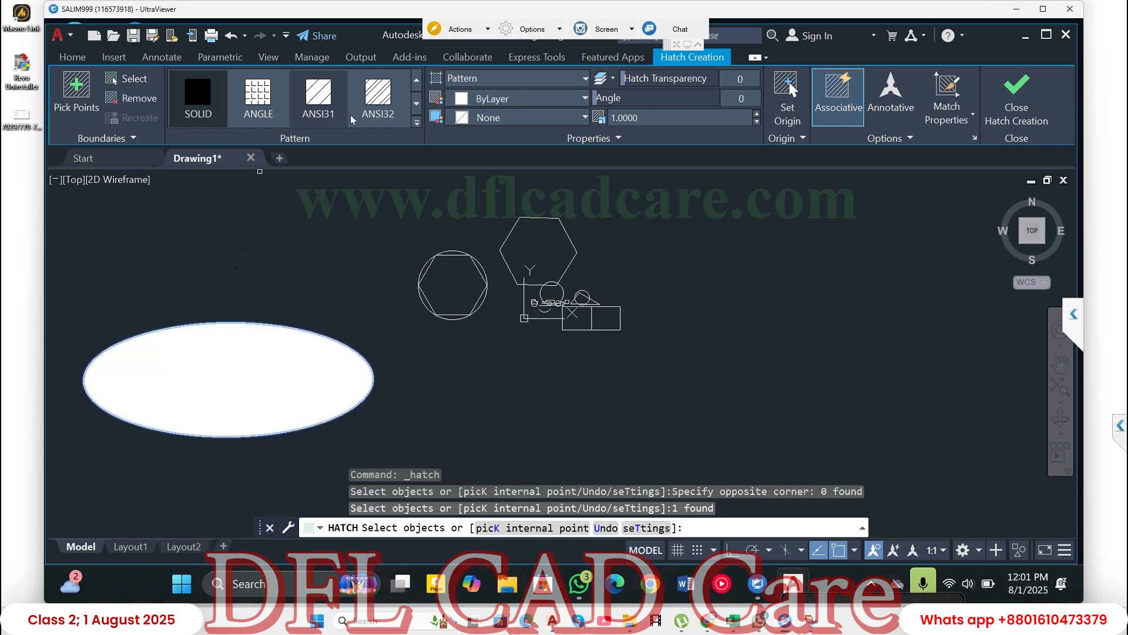
# - Change the ellipse's hatch to the ANSI32 pattern and set its scale to 5
pyautogui.click(333, 118)
pyautogui.click(378, 97)
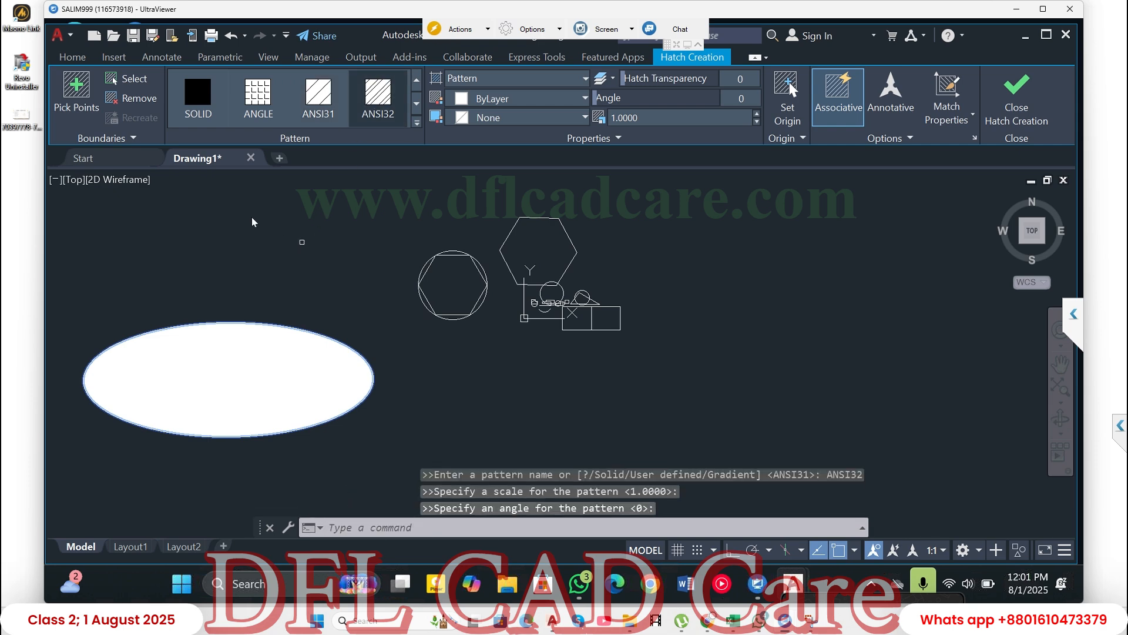
pyautogui.click(663, 119)
pyautogui.hotkey('shift', 'Left')
pyautogui.hotkey('shift', 'Left')
pyautogui.hotkey('shift', 'Left')
pyautogui.hotkey('shift', 'Left')
pyautogui.hotkey('shift', 'Left')
pyautogui.hotkey('shift', 'Left')
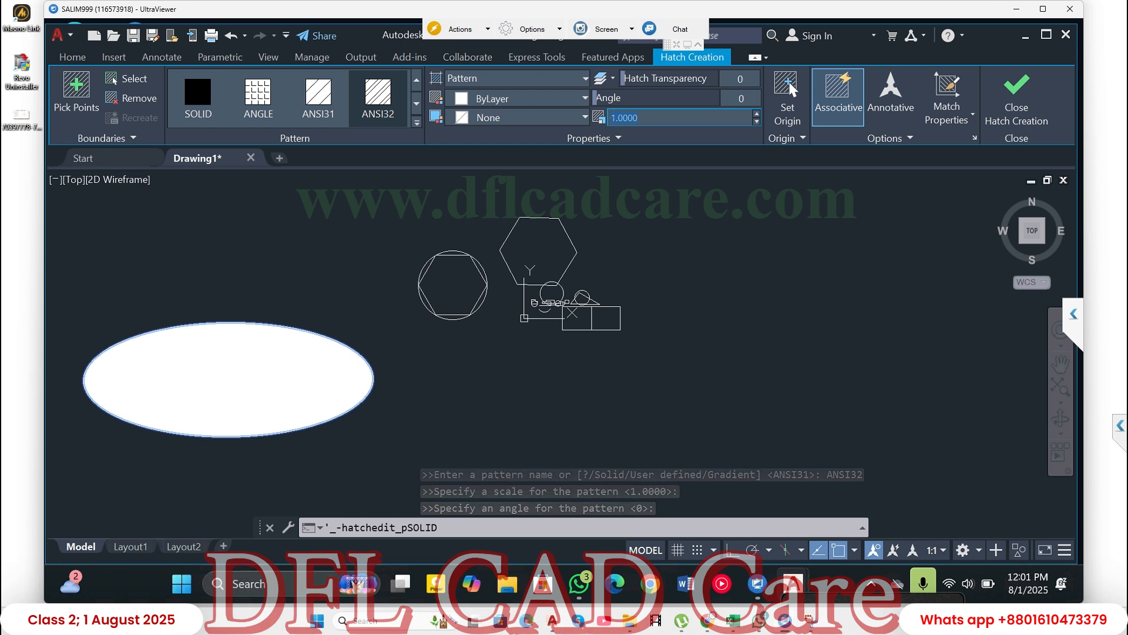
pyautogui.write('5')
pyautogui.press('Return')
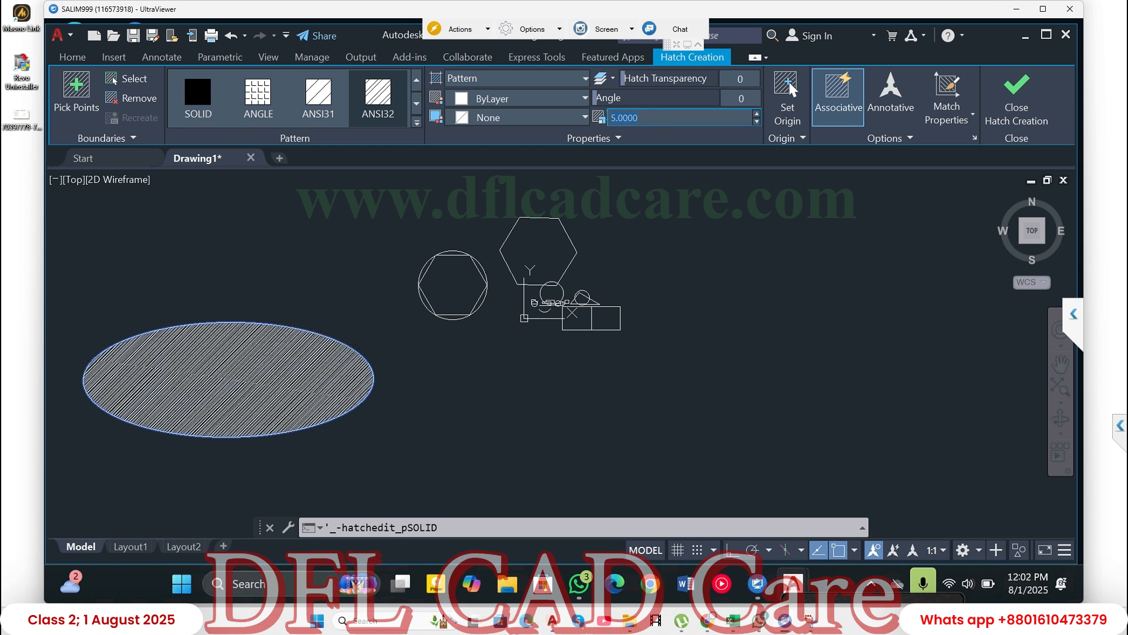
# - Try a scale of 50 on the ellipse's hatch, and set the scale to 10
pyautogui.write('50')
pyautogui.press('Return')
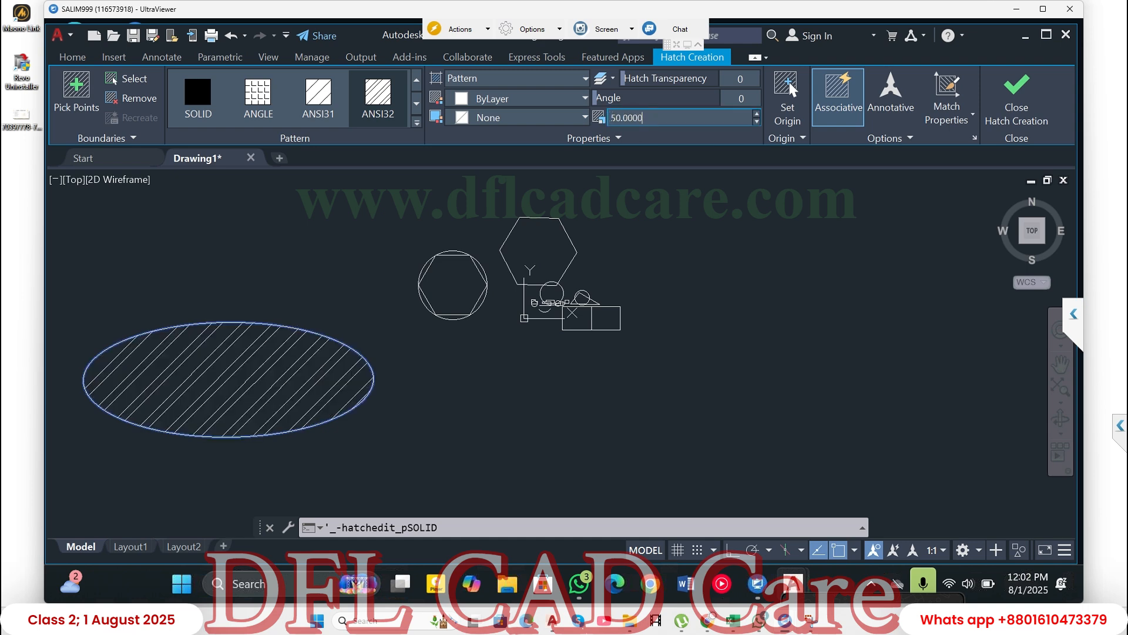
pyautogui.write('10')
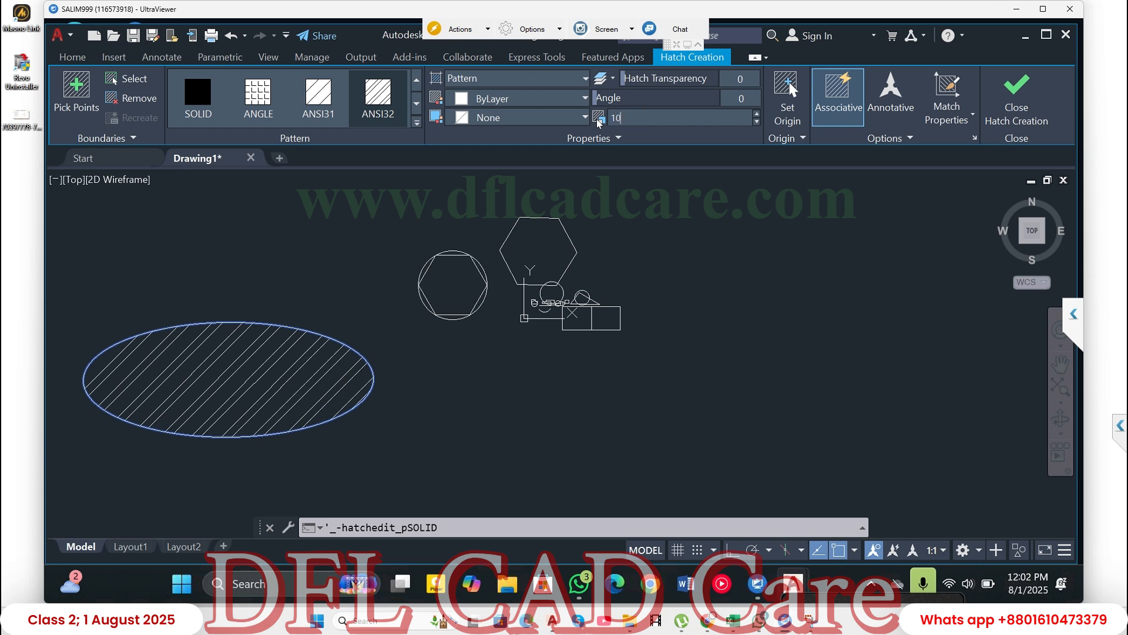
pyautogui.press('Return')
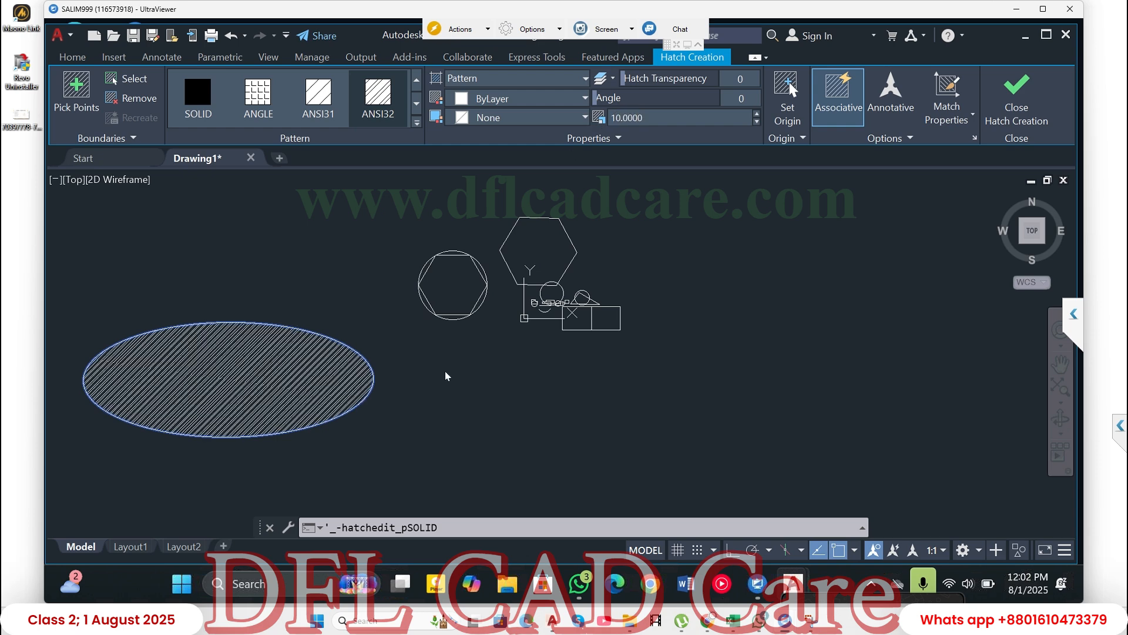
# - Examine the hatch lines inside the ellipse up close and compare them with the whole shape
pyautogui.scroll(-2, 215, 405)
pyautogui.scroll(2, 213, 403)
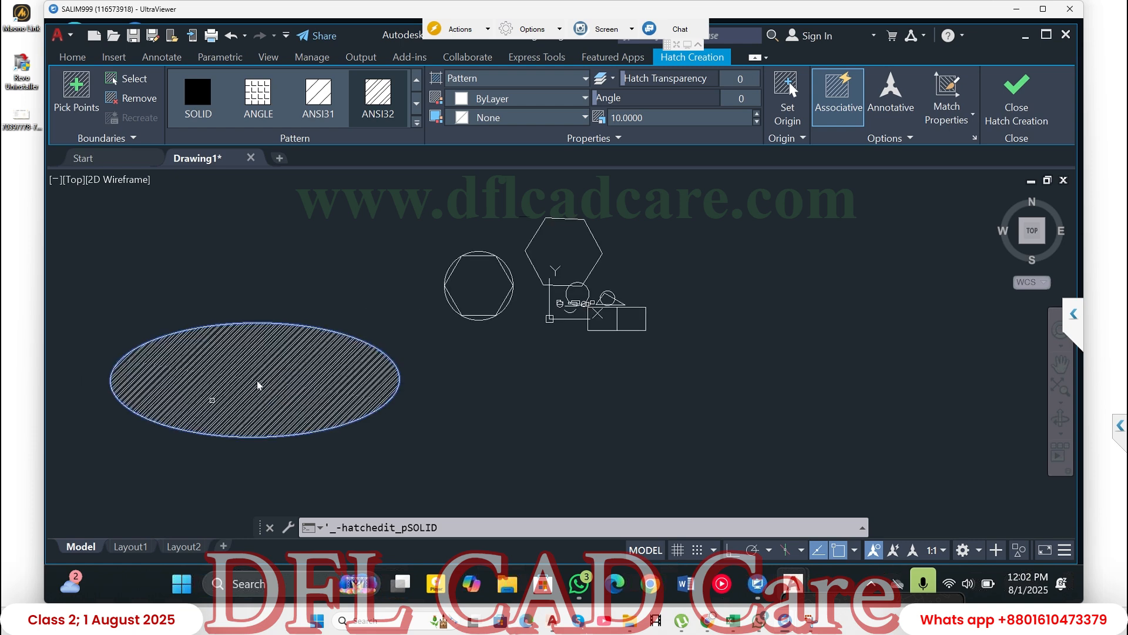
pyautogui.scroll(5, 257, 385)
pyautogui.scroll(4, 267, 379)
pyautogui.scroll(-2, 273, 375)
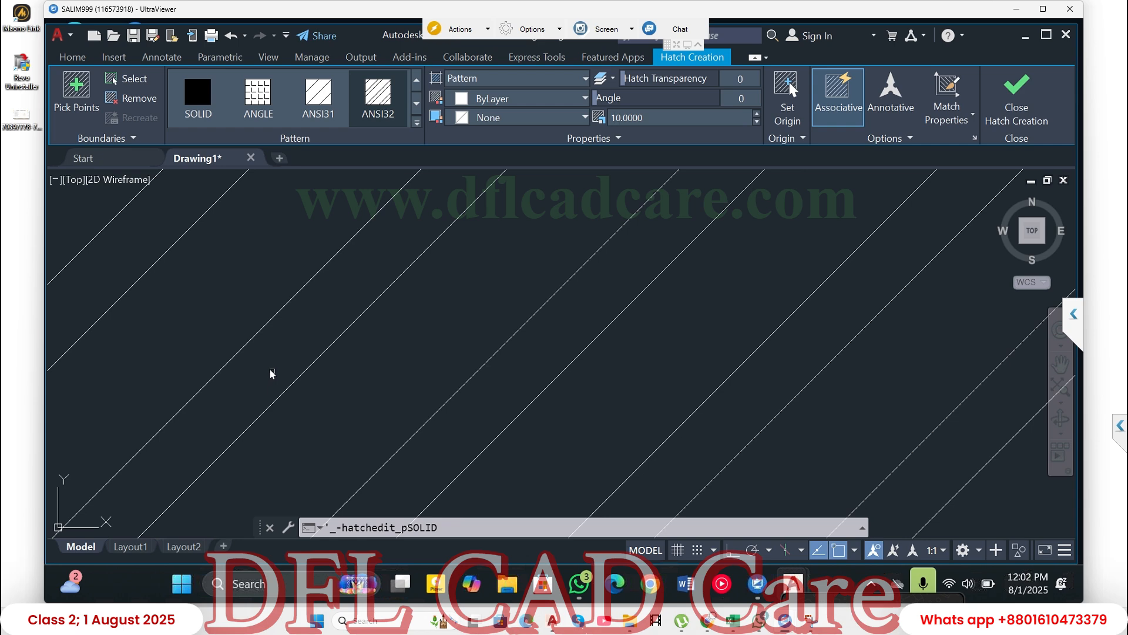
pyautogui.scroll(-3, 272, 371)
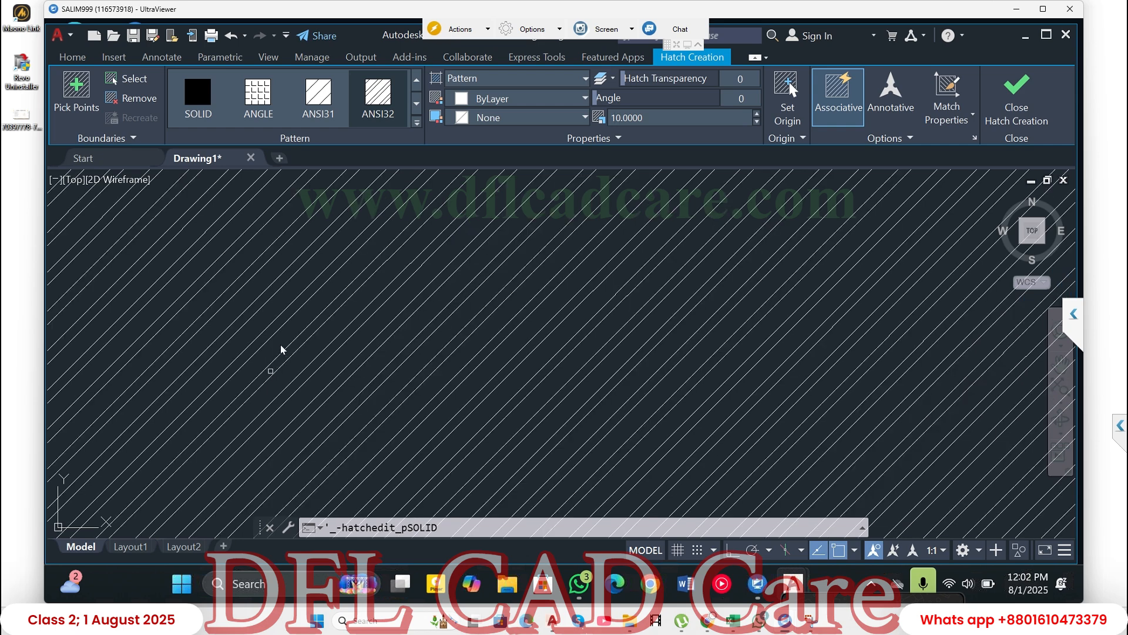
pyautogui.scroll(-5, 270, 371)
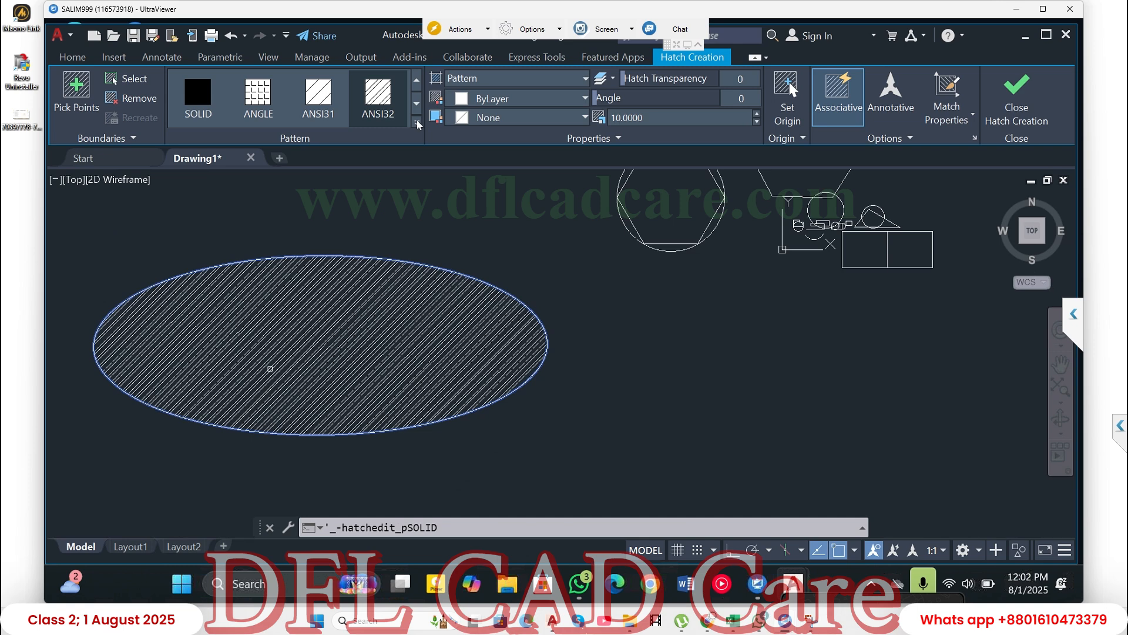
# - Browse the full library of hatch patterns and preview several of them on the ellipse without choosing one
pyautogui.click(417, 122)
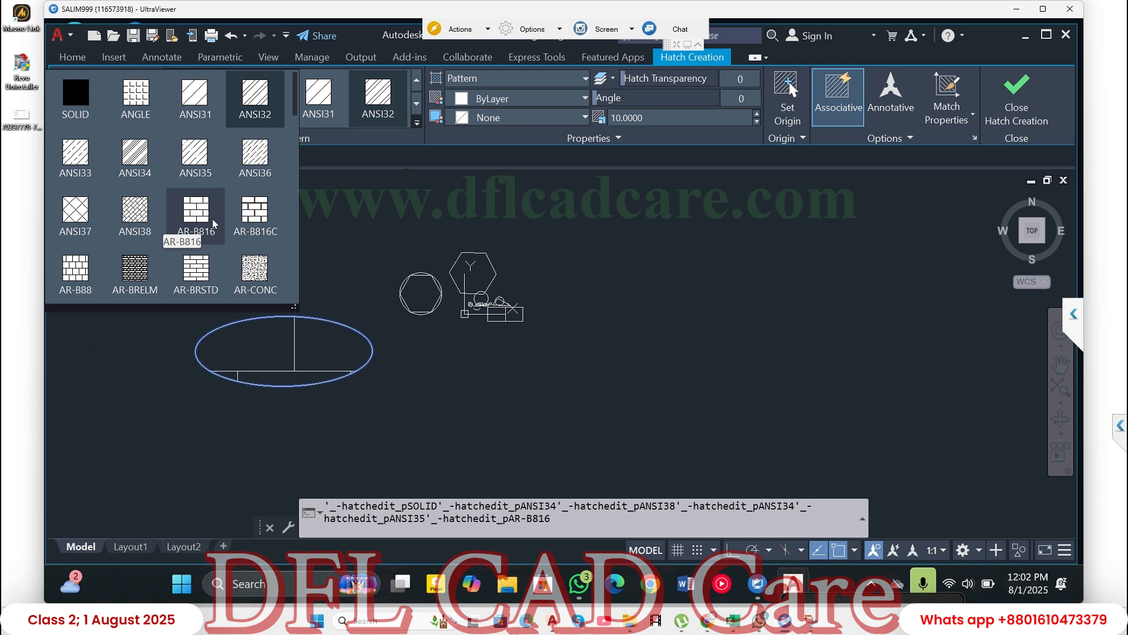
pyautogui.scroll(-4, 217, 211)
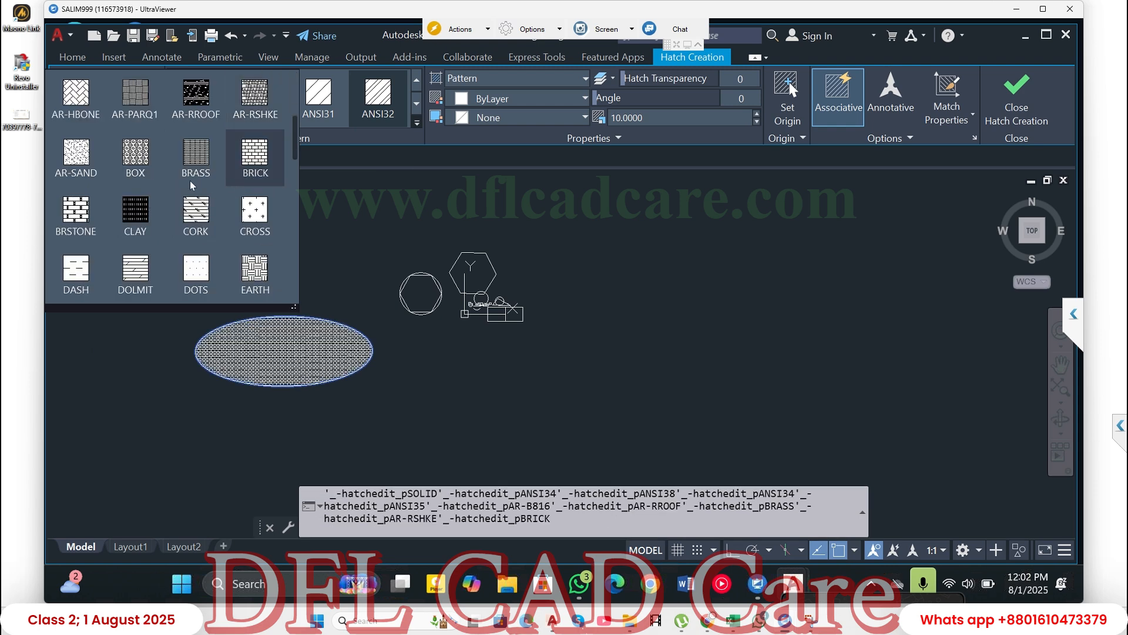
pyautogui.scroll(-3, 194, 194)
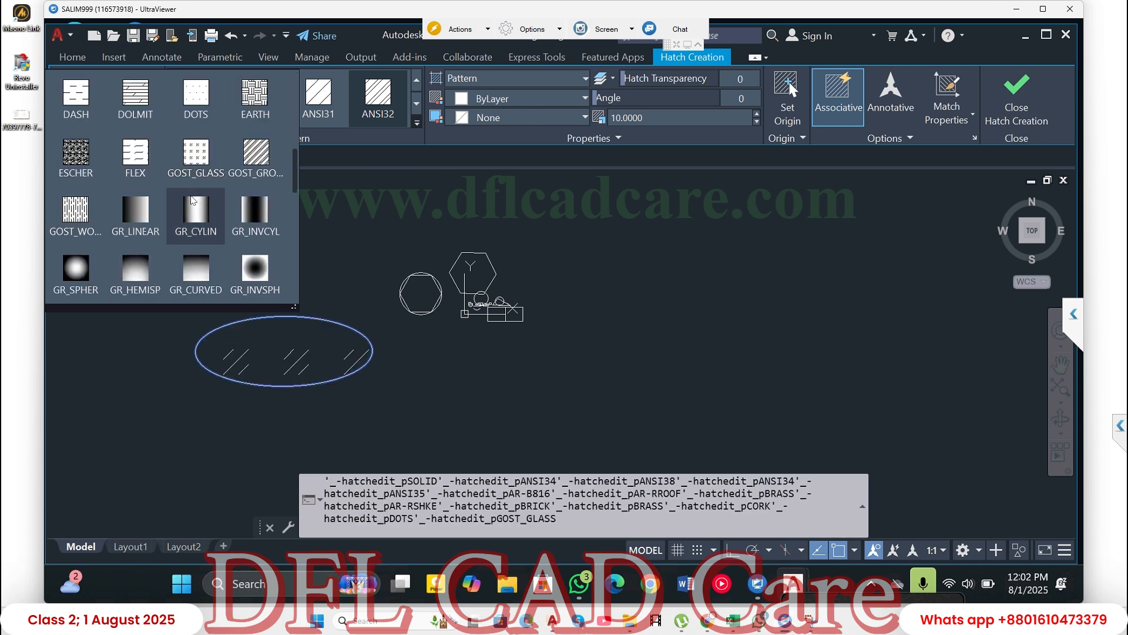
pyautogui.scroll(-4, 194, 200)
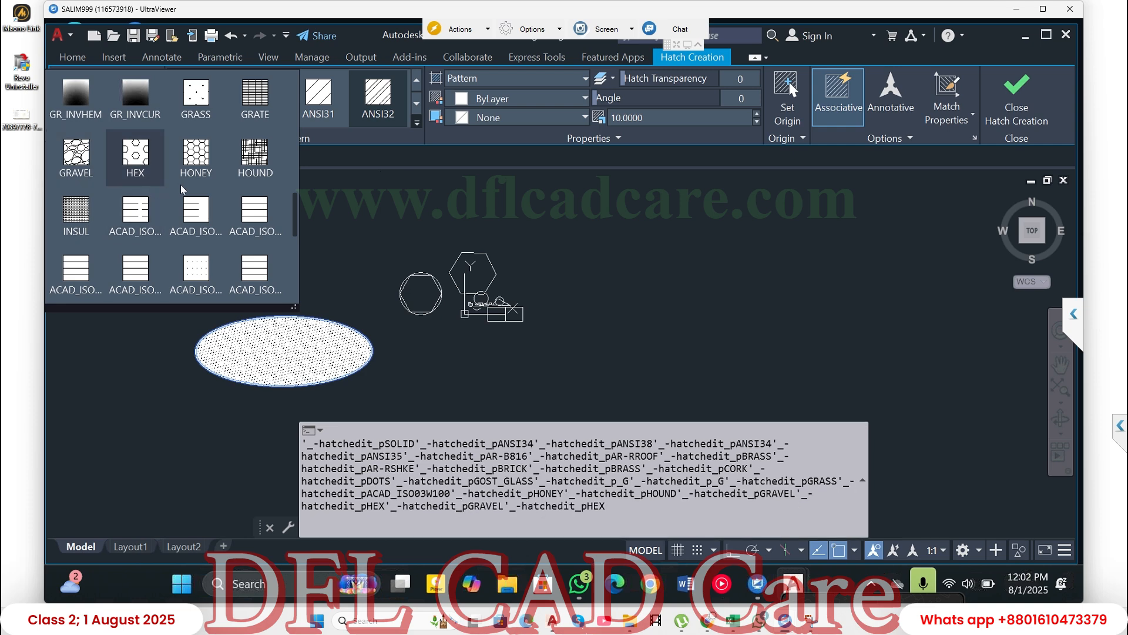
pyautogui.click(345, 211)
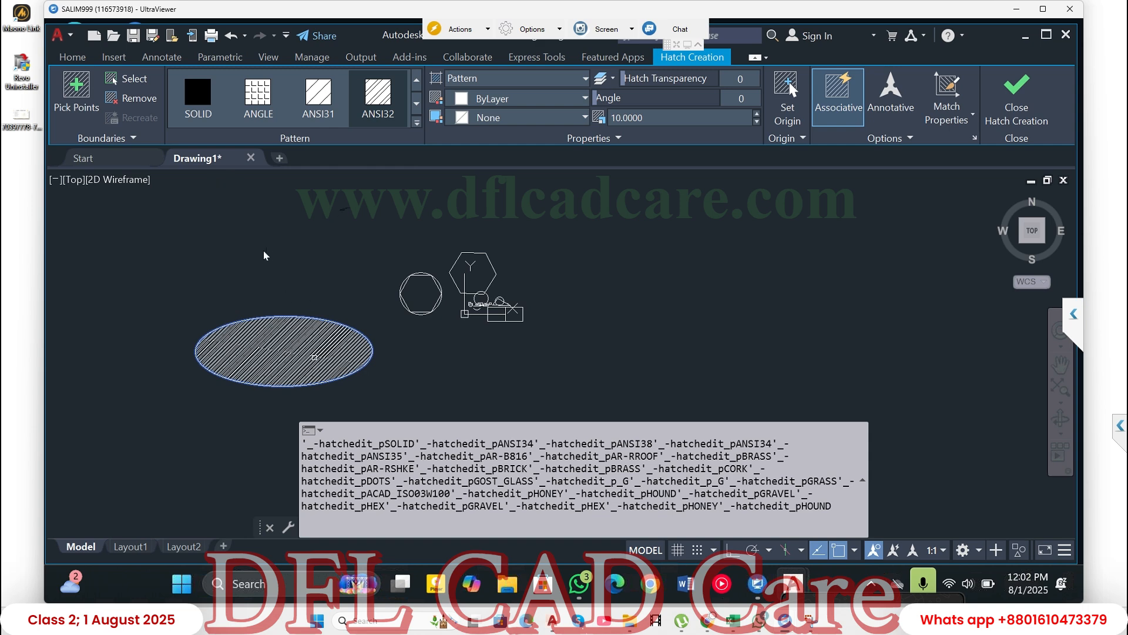
# - Change the ellipse's hatch to a SOLID fill in the orange colour 205,105,40
pyautogui.click(196, 104)
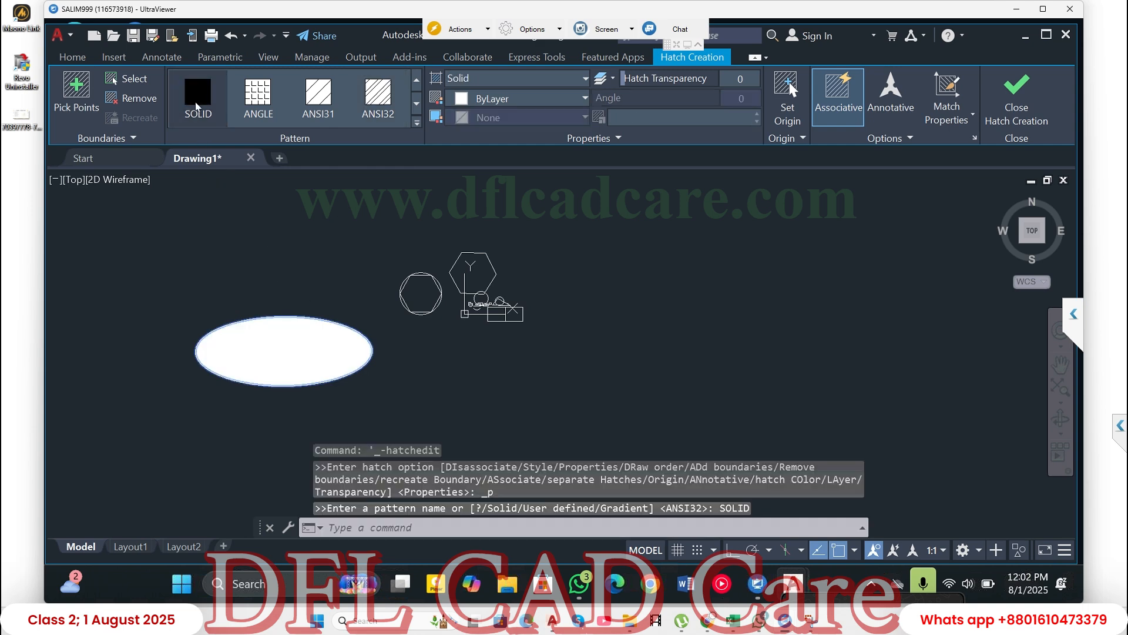
pyautogui.click(480, 102)
pyautogui.click(480, 165)
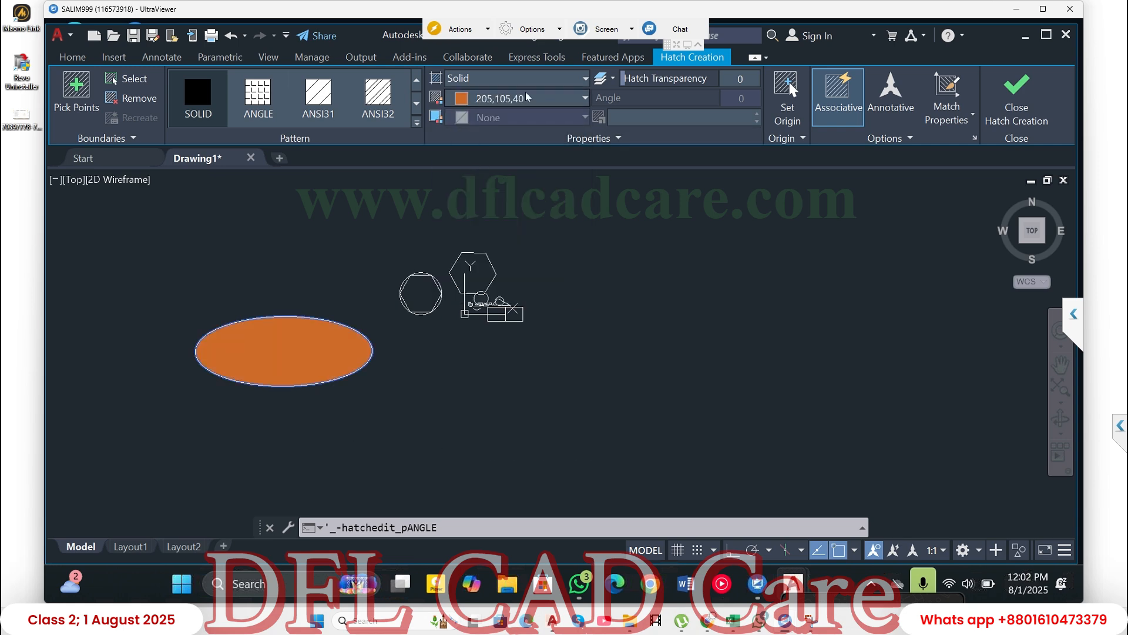
# - Switch the ellipse's hatch type from Solid to Gradient
pyautogui.click(498, 100)
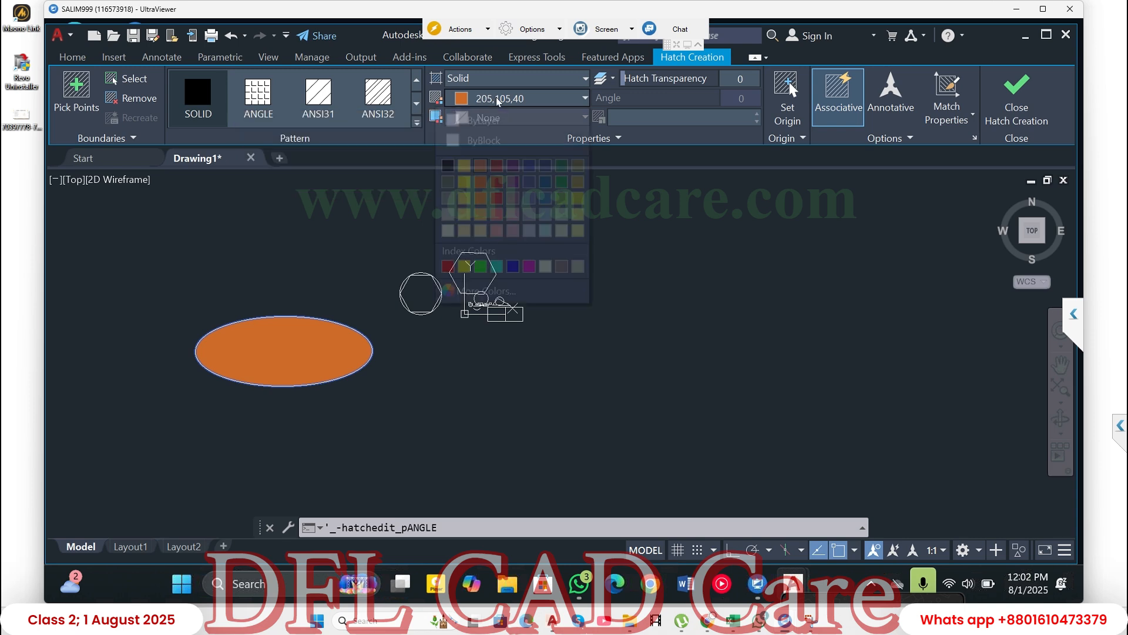
pyautogui.click(505, 79)
pyautogui.click(502, 81)
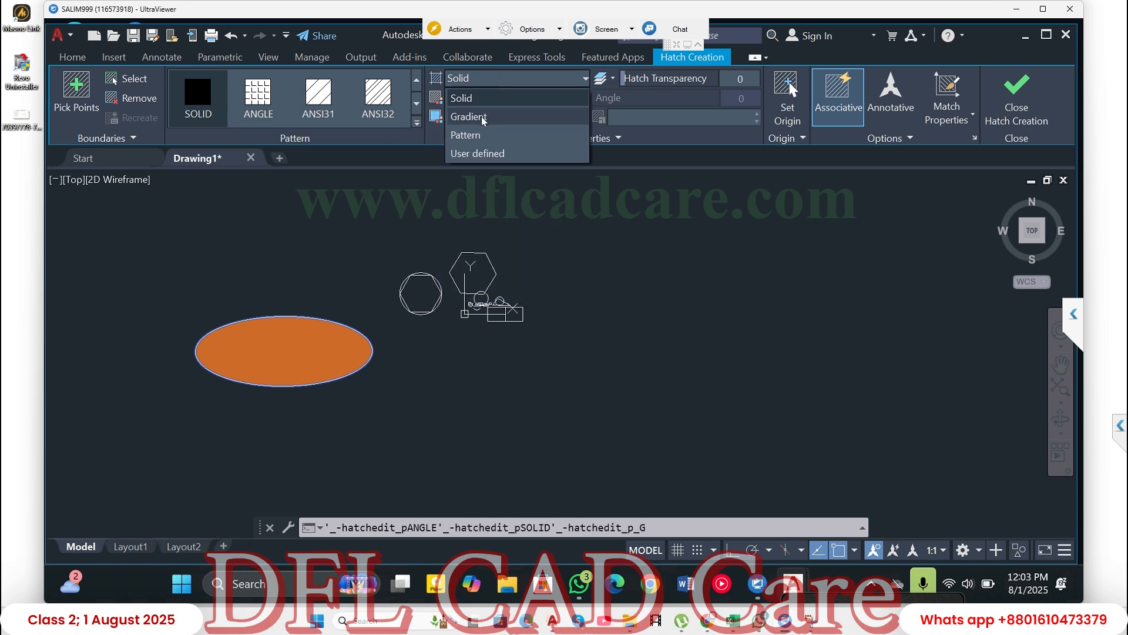
pyautogui.click(483, 120)
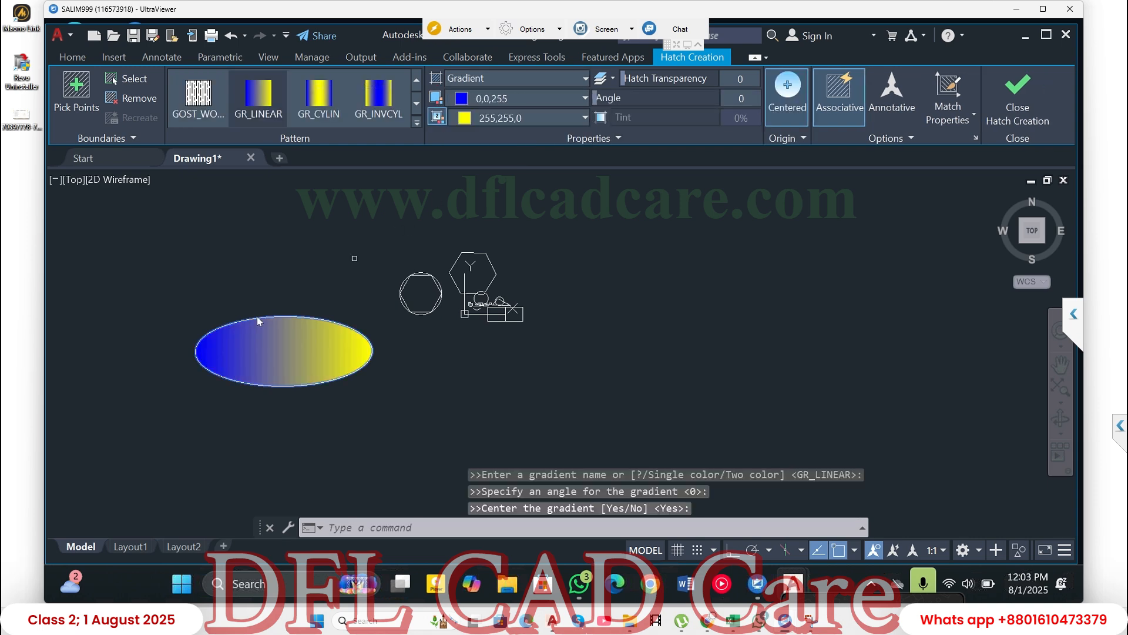
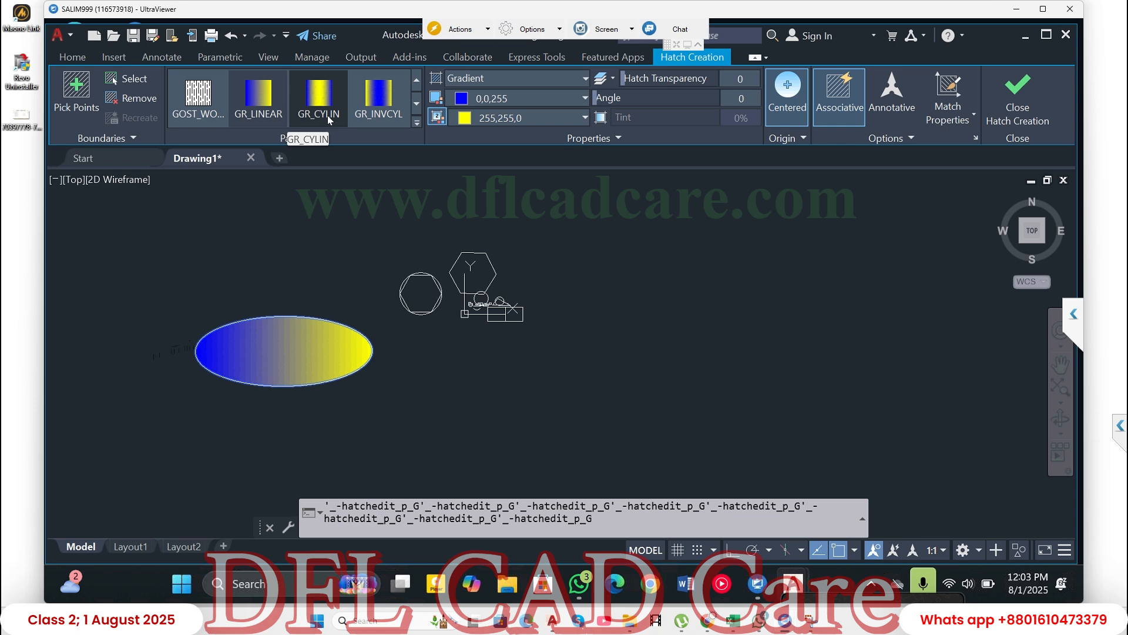
# - Try the Solid hatch type on the ellipse and switch it back to Gradient
pyautogui.click(481, 79)
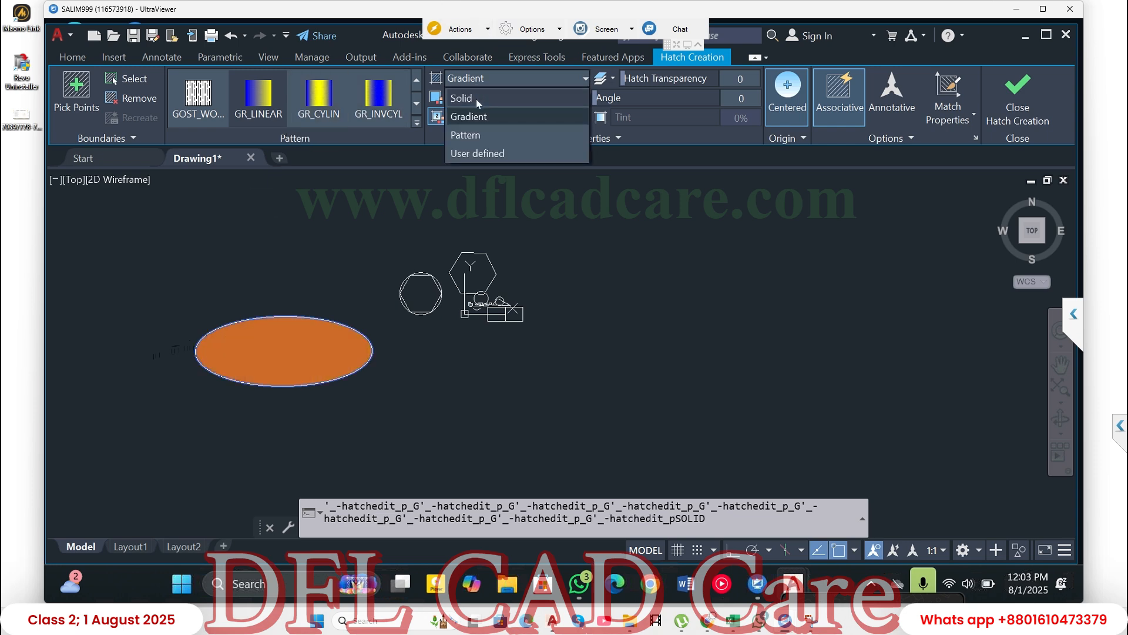
pyautogui.click(476, 99)
pyautogui.click(480, 81)
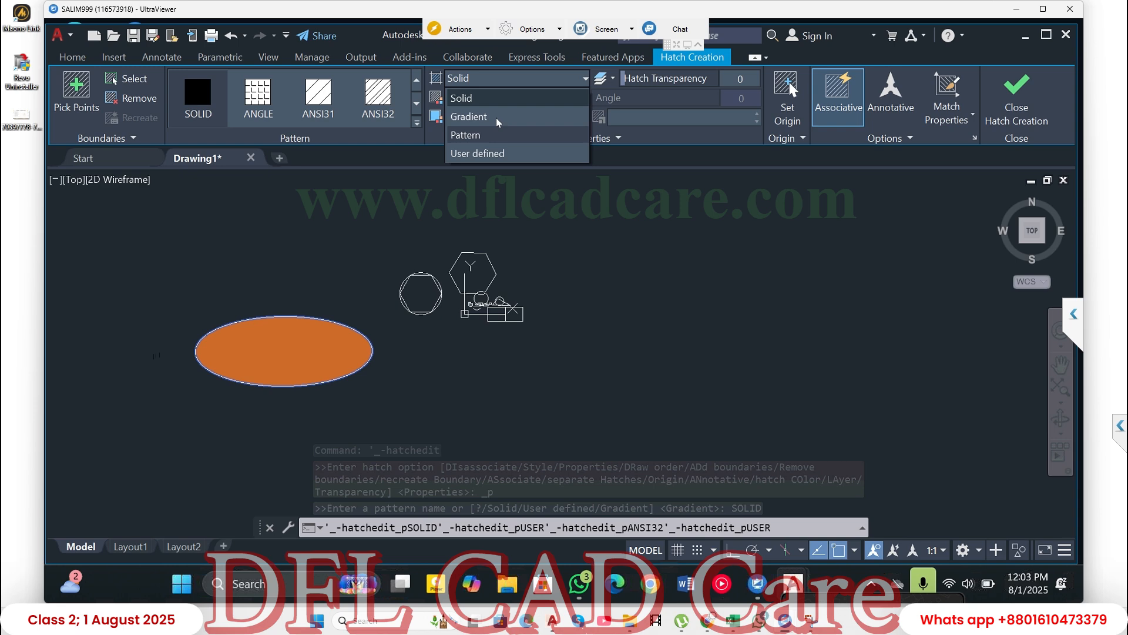
pyautogui.click(493, 117)
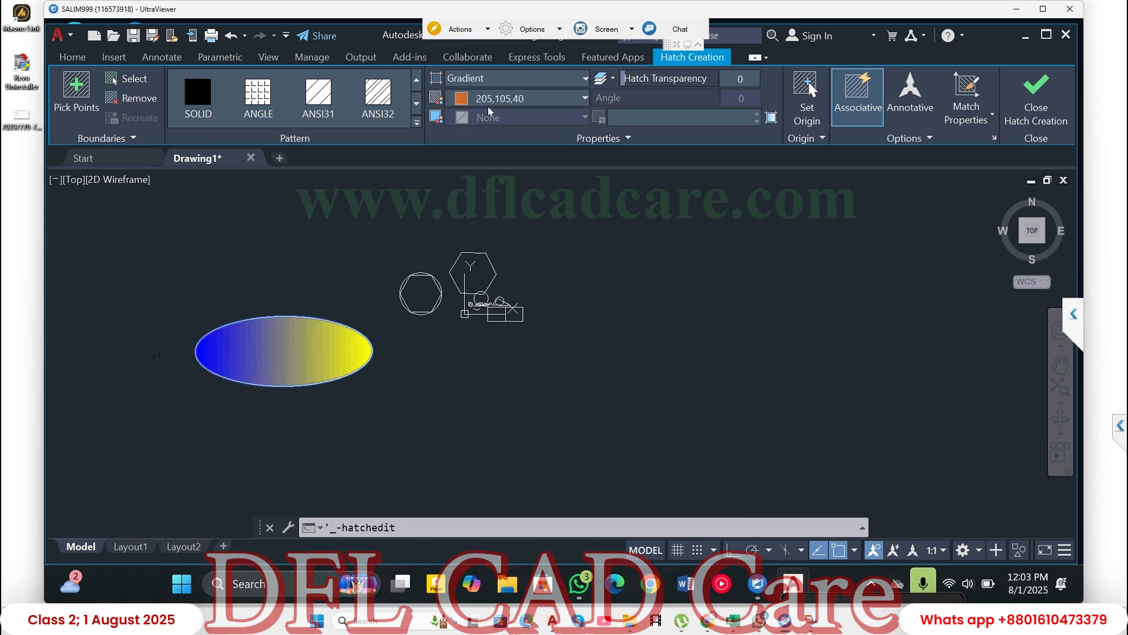
# - Set the ellipse's hatch type to Pattern and its hatch colour to ByBlock, finishing the hatch edit
pyautogui.click(491, 80)
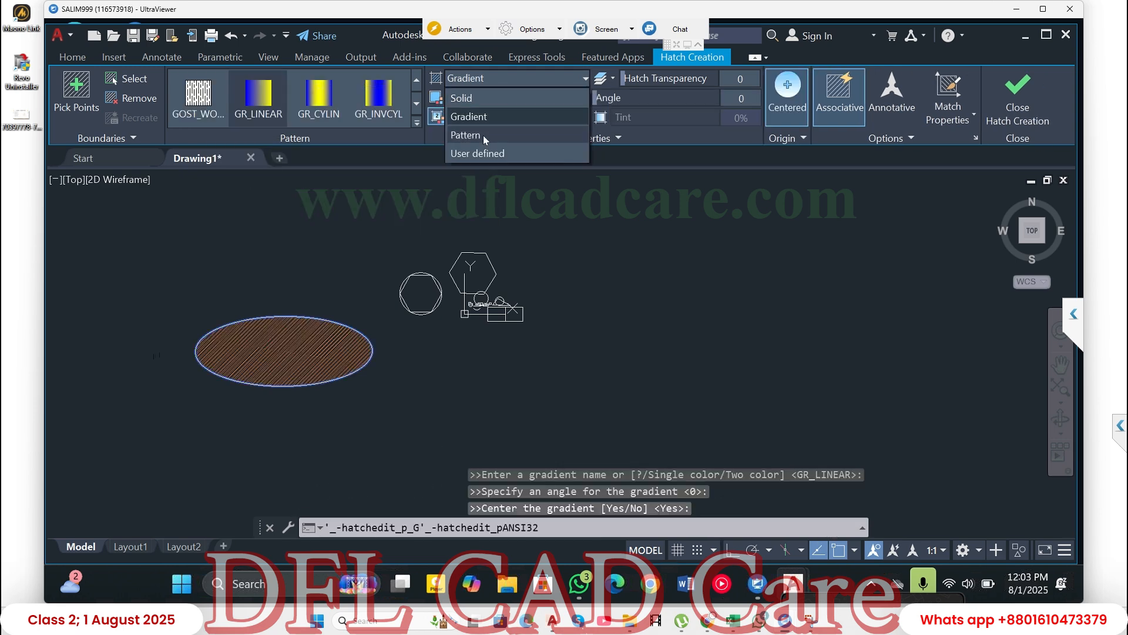
pyautogui.click(483, 135)
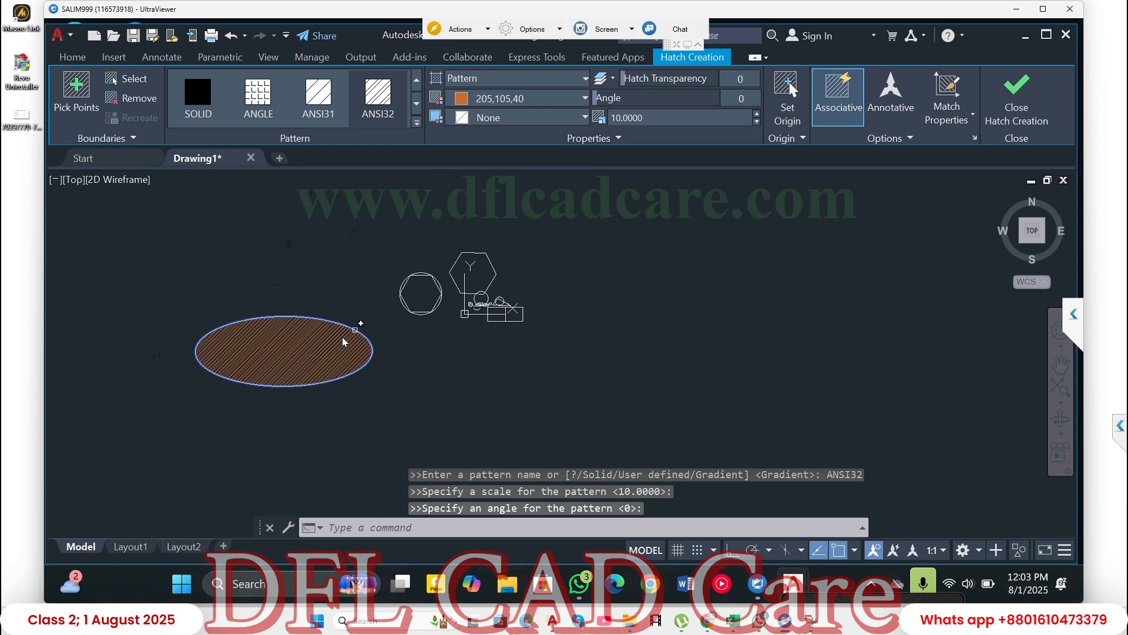
pyautogui.click(516, 100)
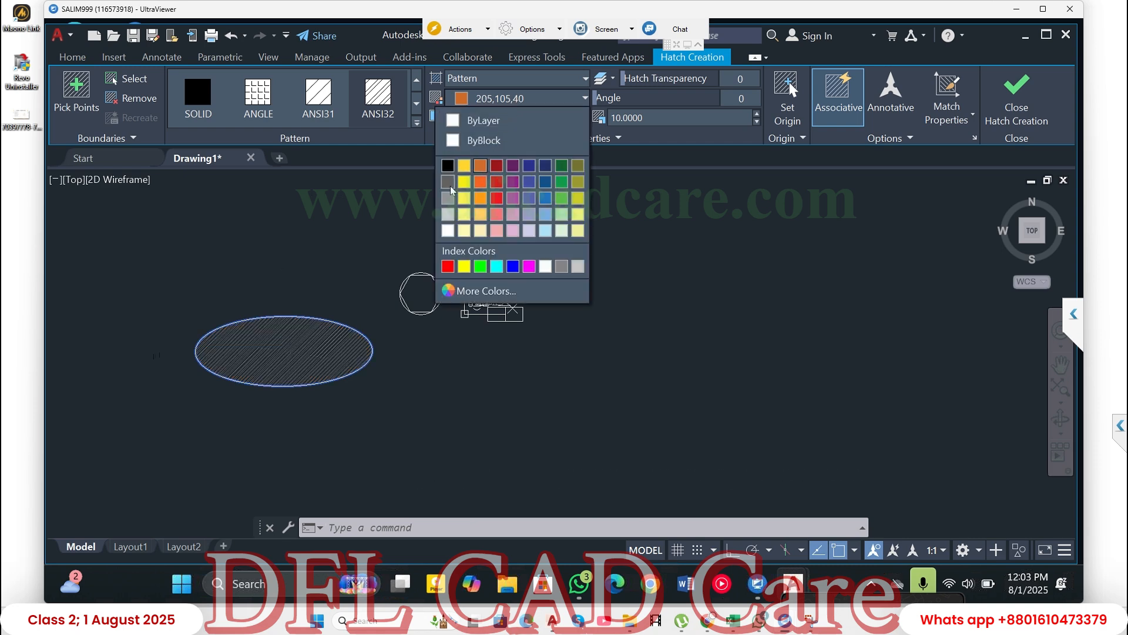
pyautogui.click(485, 142)
pyautogui.scroll(5, 277, 343)
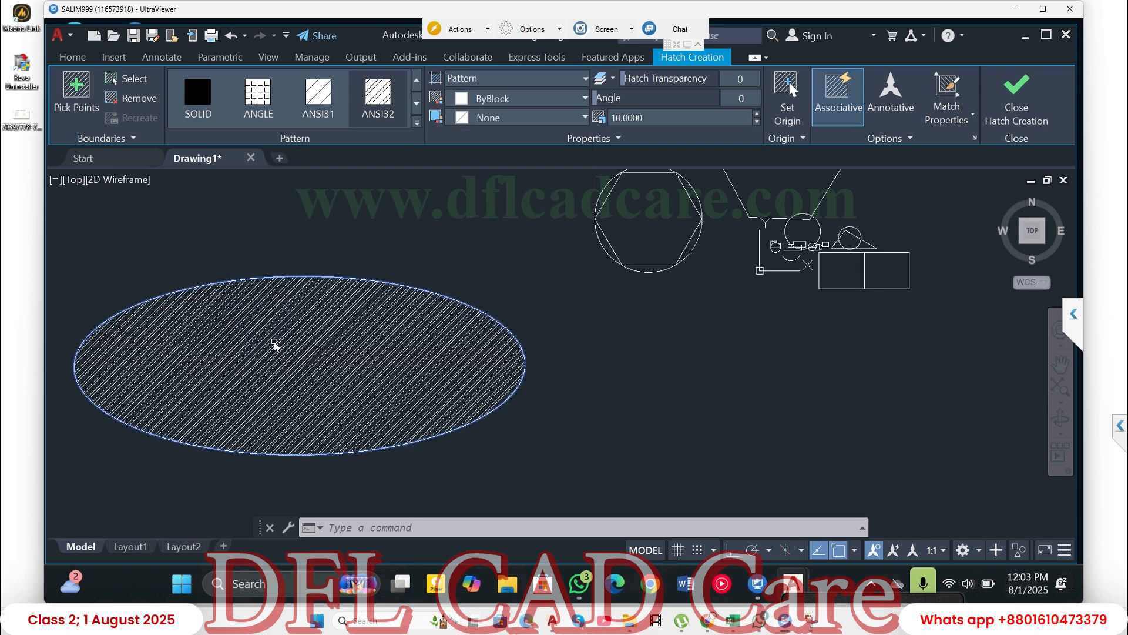
pyautogui.scroll(2, 277, 342)
pyautogui.scroll(-8, 283, 314)
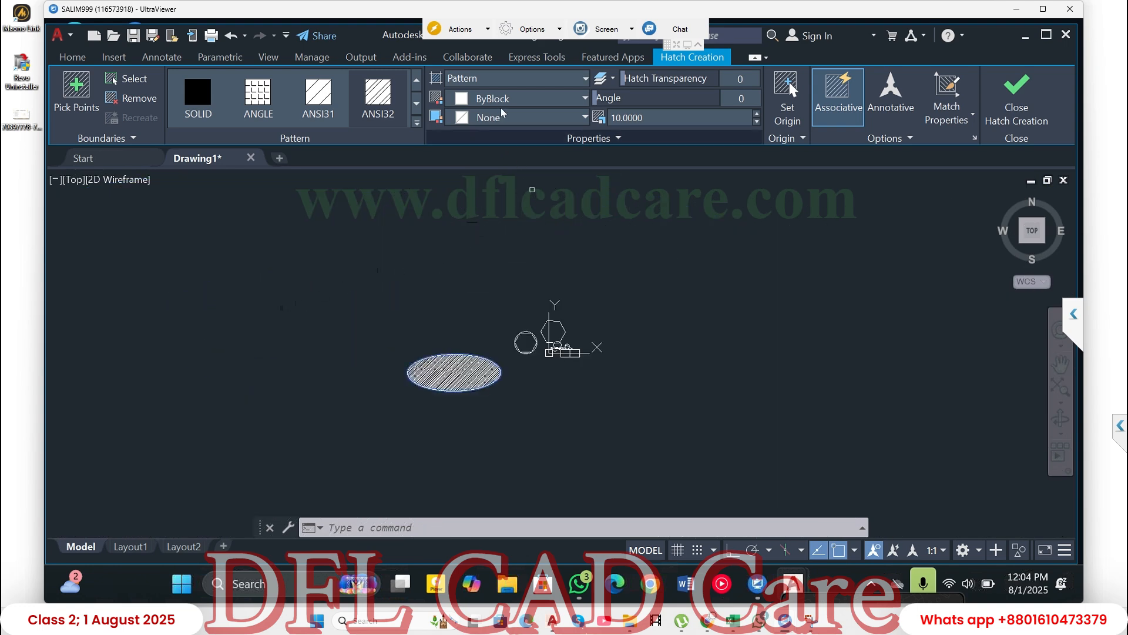
pyautogui.click(1019, 117)
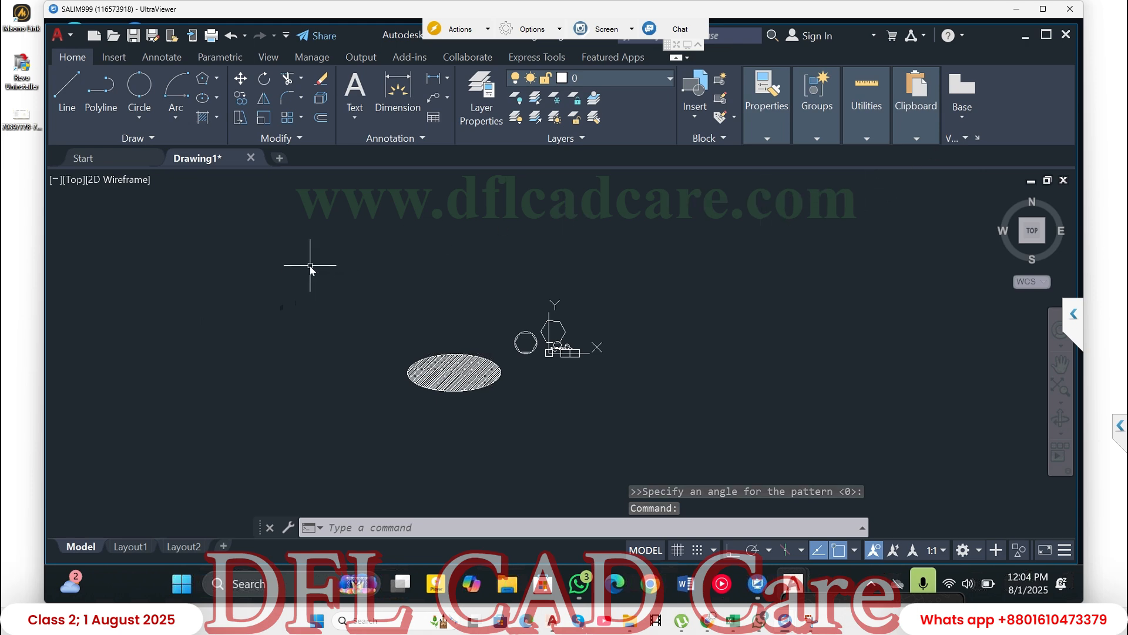
# - Draw an open Spline Fit curve through seven points, waving above the hatched ellipse and looping around the existing shapes to end below them
pyautogui.click(136, 137)
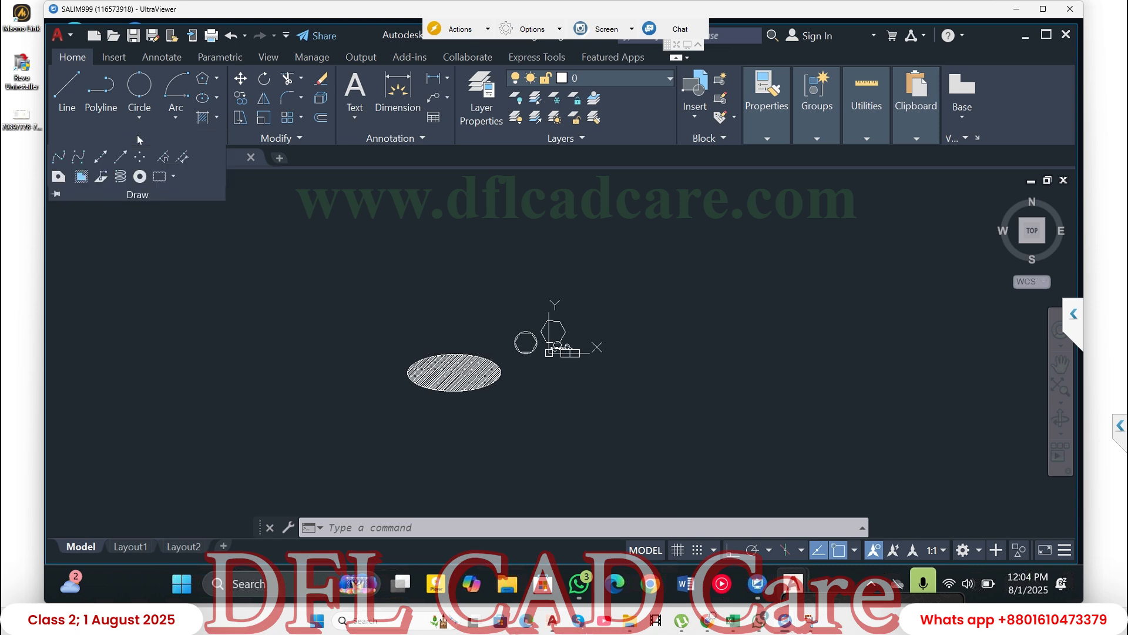
pyautogui.click(59, 157)
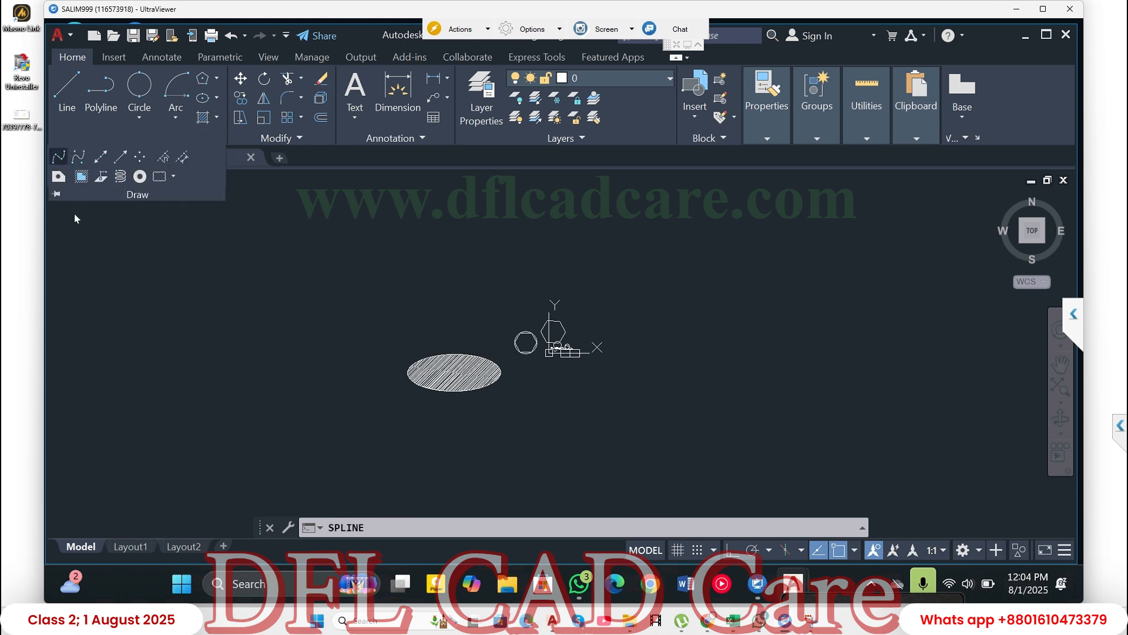
pyautogui.click(71, 308)
pyautogui.click(147, 259)
pyautogui.click(228, 288)
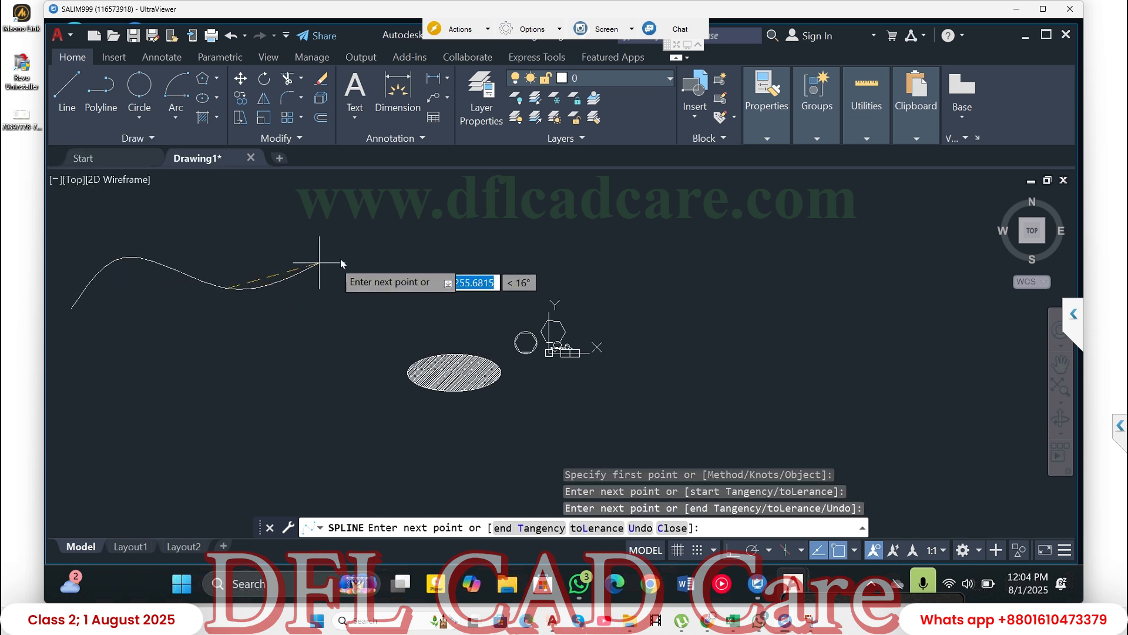
pyautogui.click(422, 254)
pyautogui.click(752, 261)
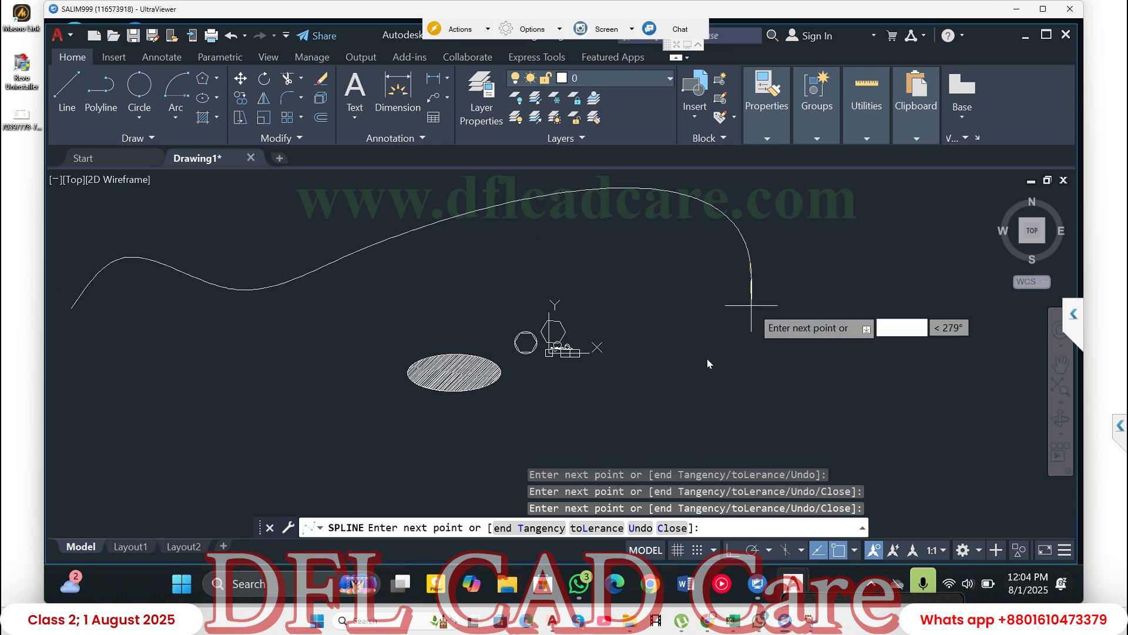
pyautogui.click(665, 394)
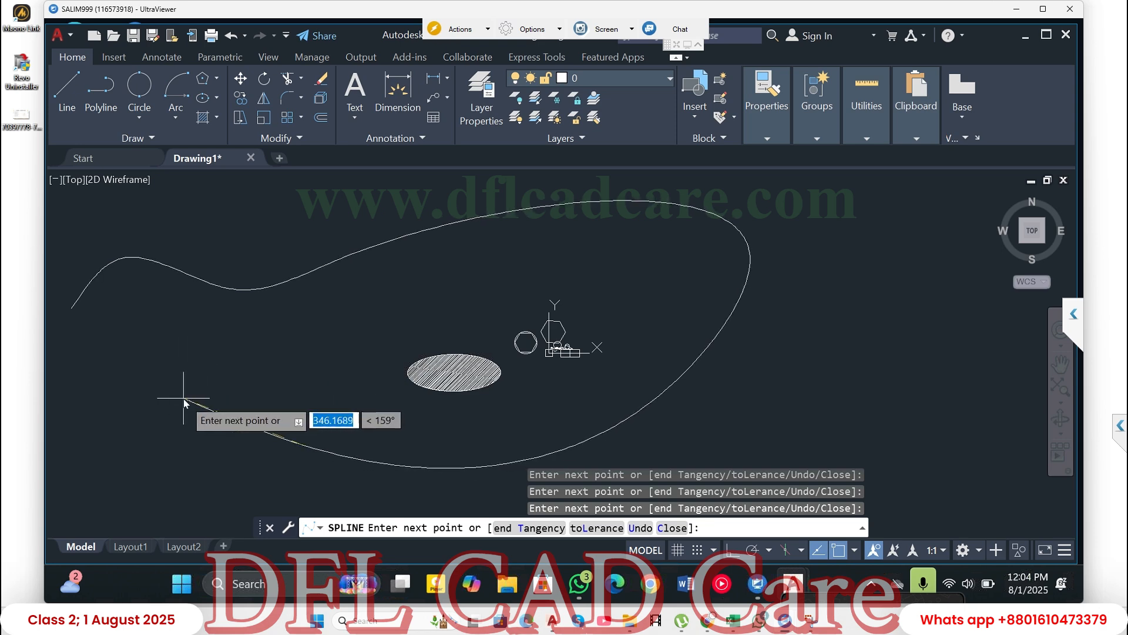
pyautogui.press('Return')
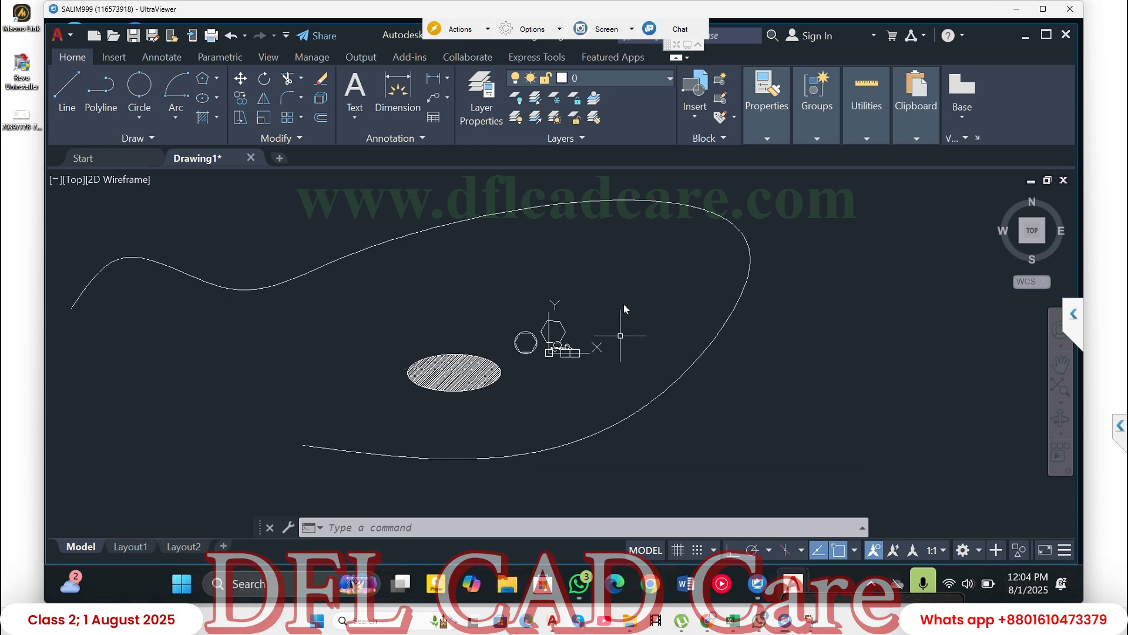
# - Select the spline and stretch its fourth fit point, above the ellipse, up and to the right
pyautogui.click(159, 136)
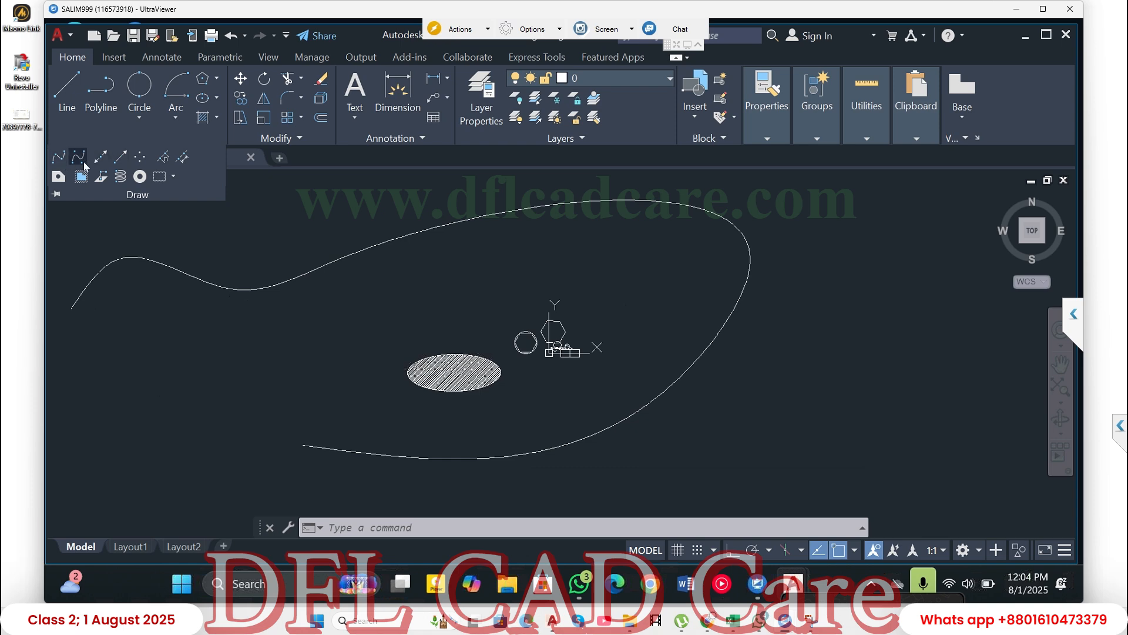
pyautogui.click(239, 223)
pyautogui.click(173, 223)
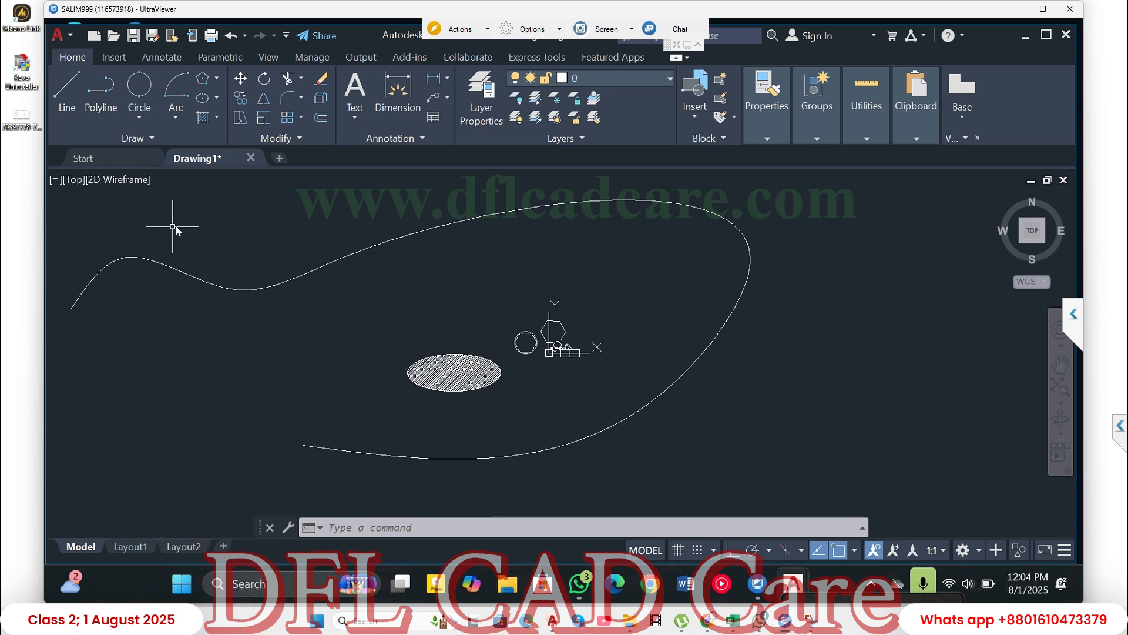
pyautogui.click(496, 240)
pyautogui.click(339, 222)
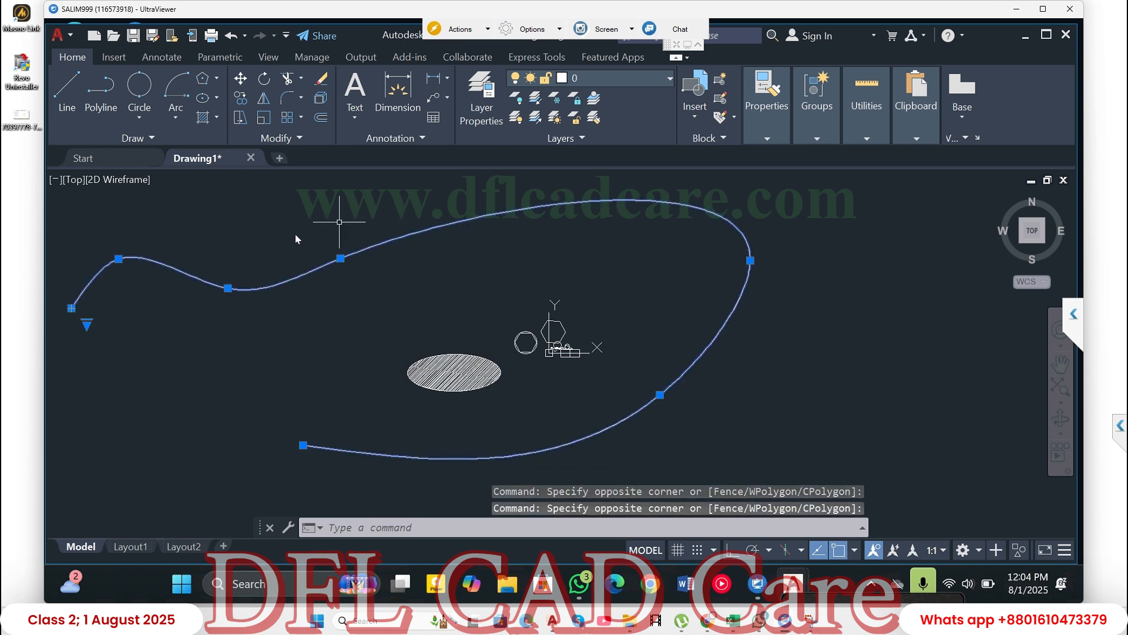
pyautogui.click(341, 258)
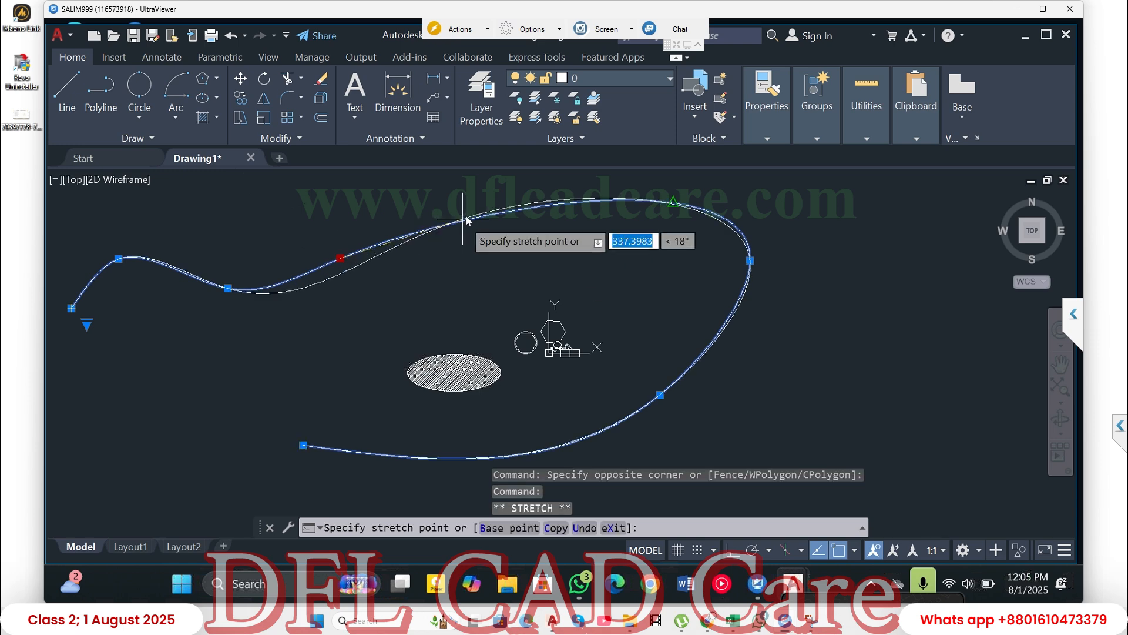
pyautogui.click(461, 198)
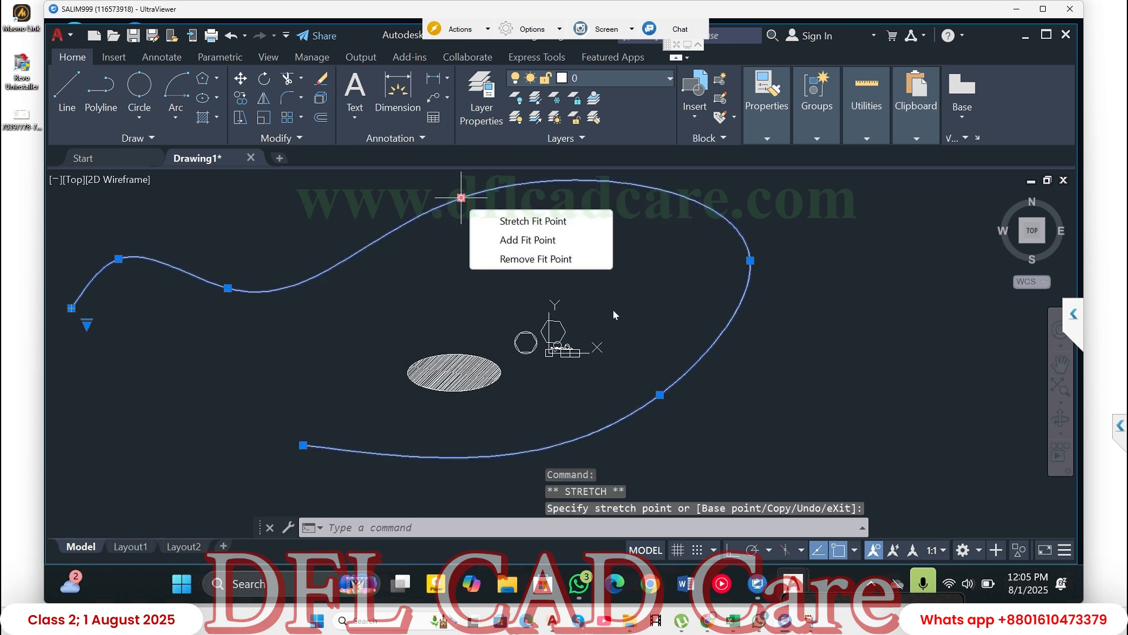
# - Stretch the spline's lower-right fit point down and to the left, and pull its rightmost fit point inward
pyautogui.click(661, 395)
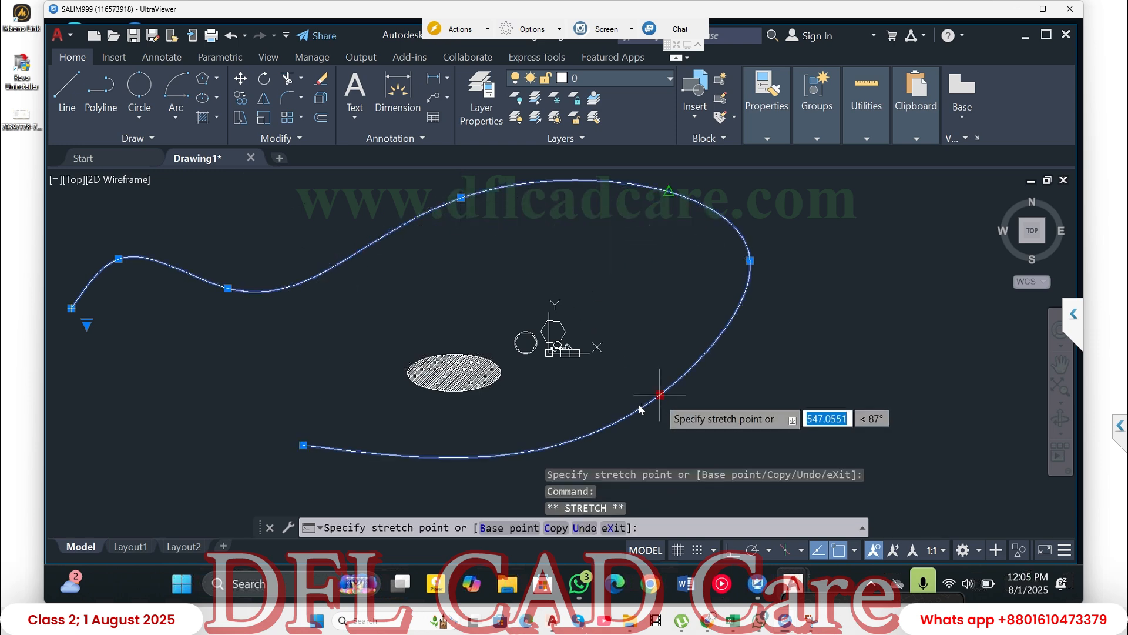
pyautogui.click(569, 425)
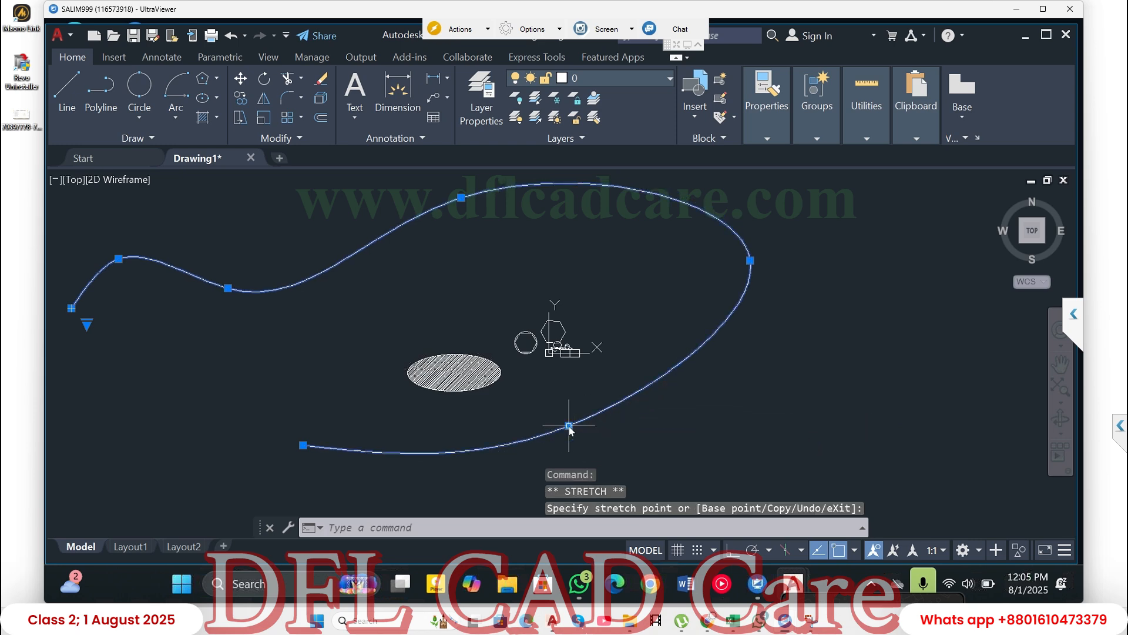
pyautogui.click(751, 261)
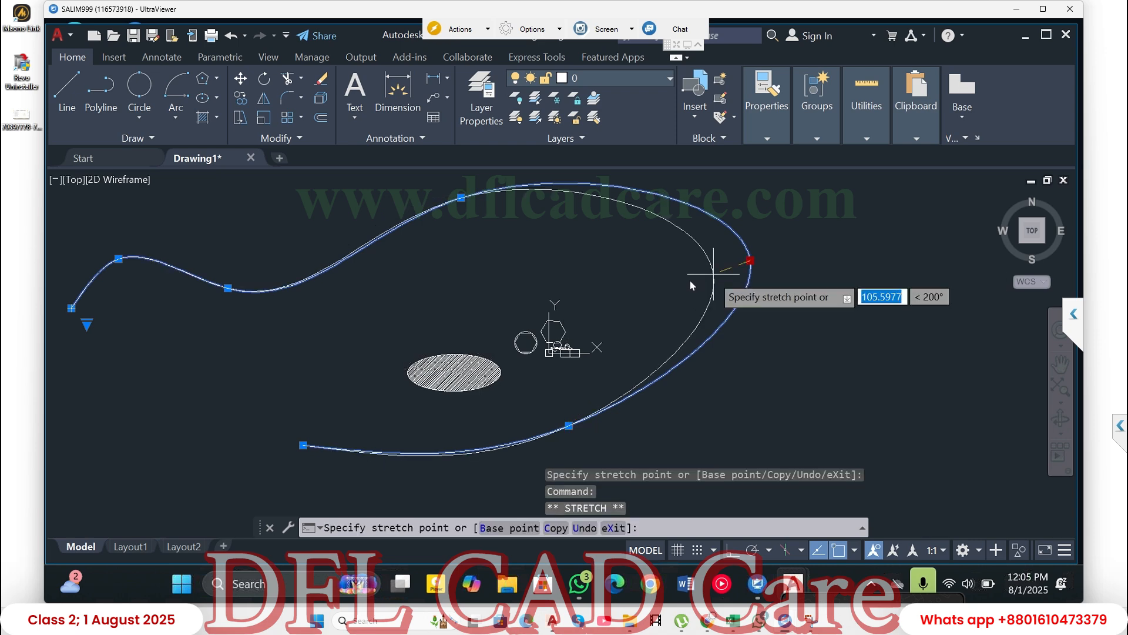
pyautogui.click(689, 280)
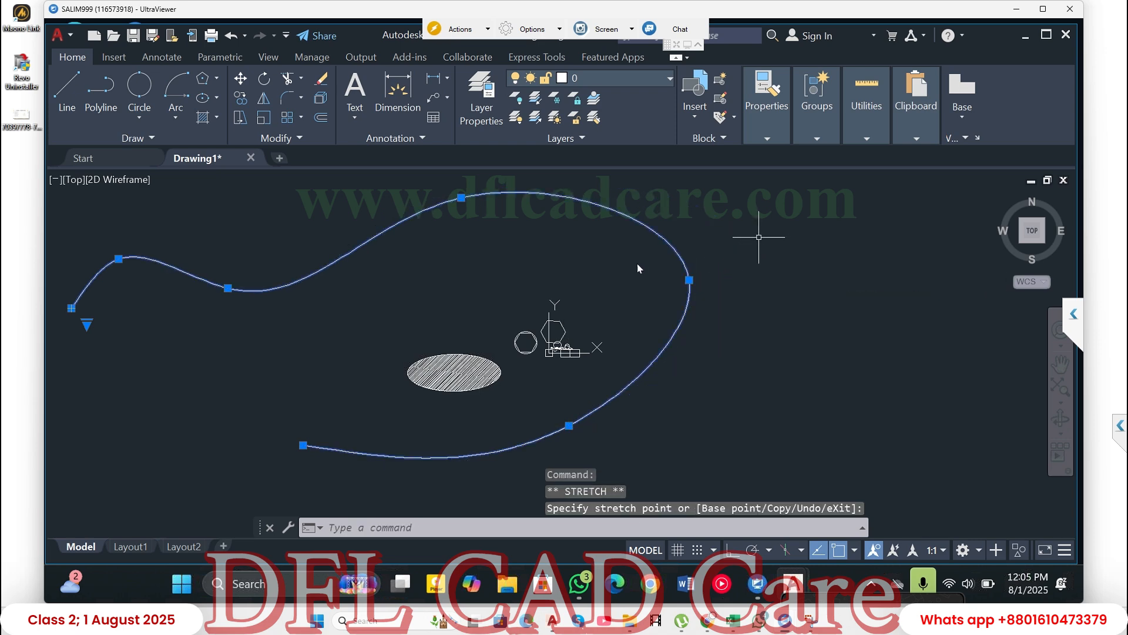
pyautogui.press('Escape')
pyautogui.press('Escape')
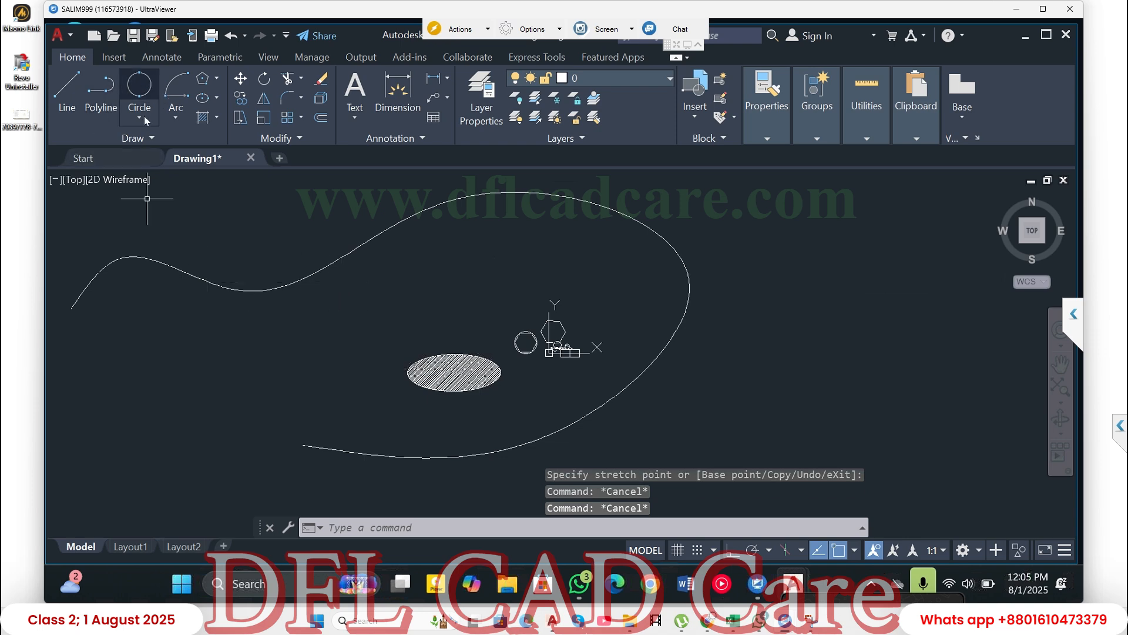
pyautogui.click(129, 140)
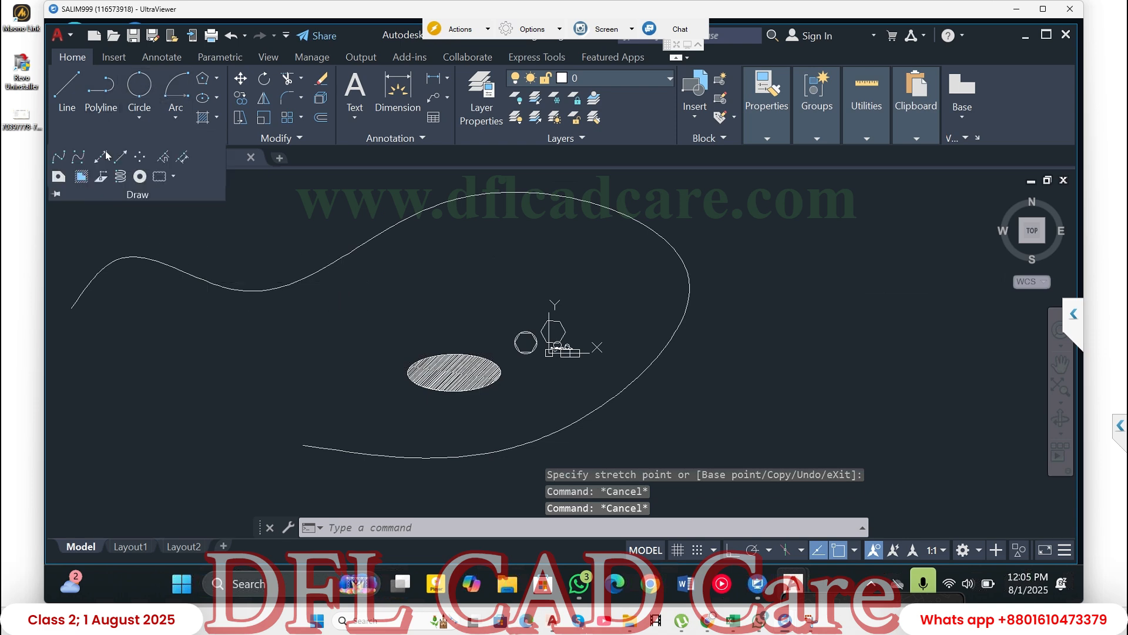
pyautogui.click(59, 157)
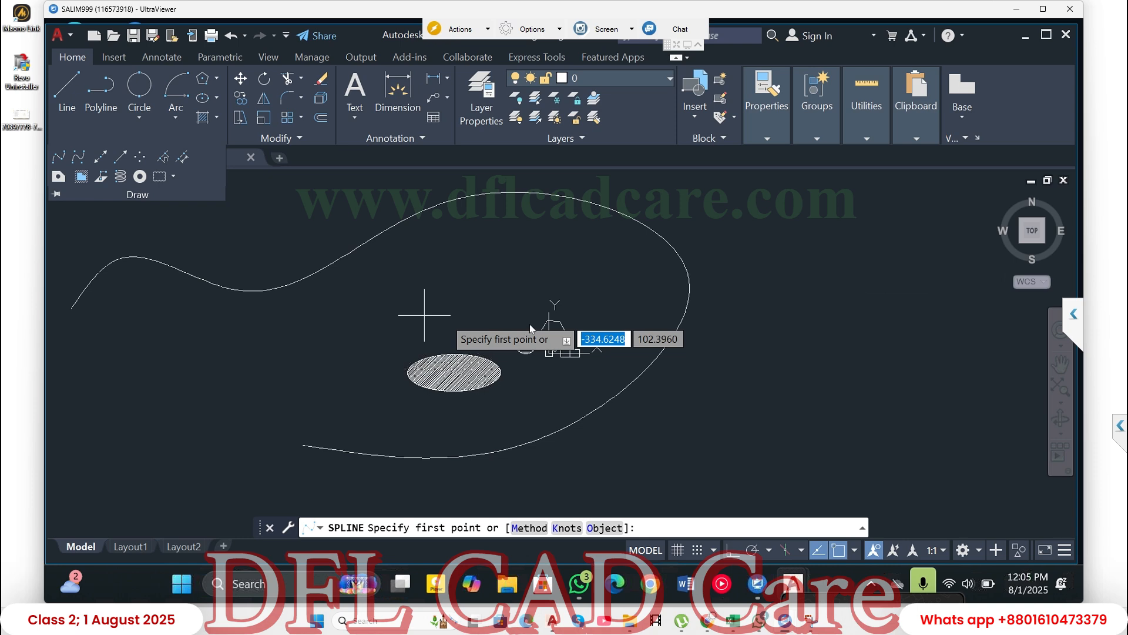
pyautogui.click(735, 313)
pyautogui.click(767, 272)
pyautogui.click(833, 251)
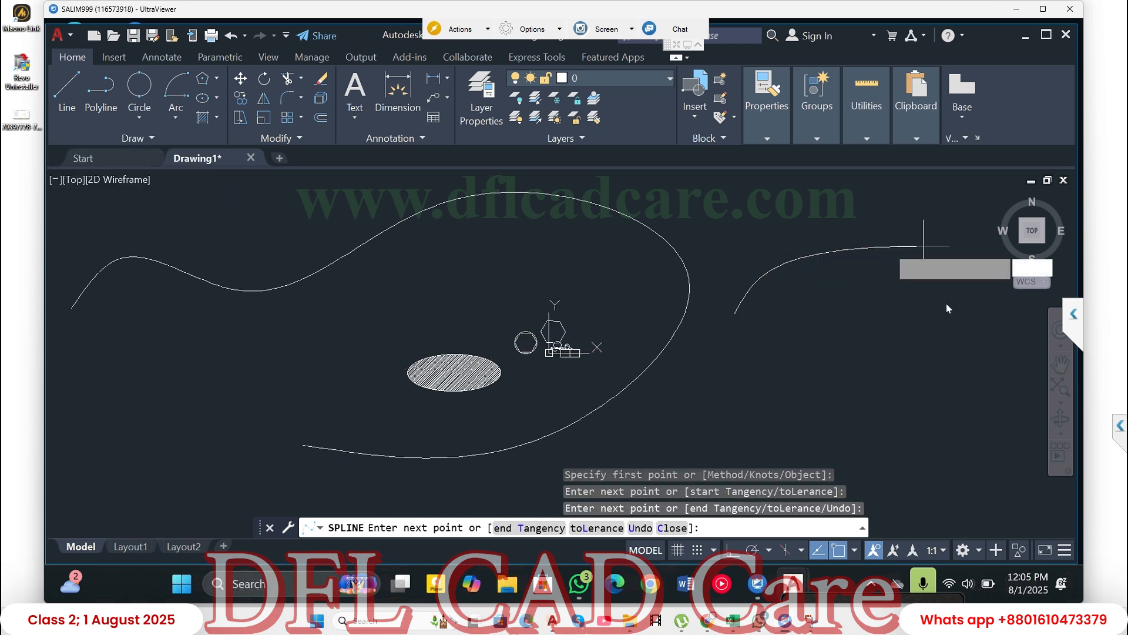
pyautogui.click(918, 241)
pyautogui.click(946, 321)
pyautogui.click(867, 376)
pyautogui.click(937, 497)
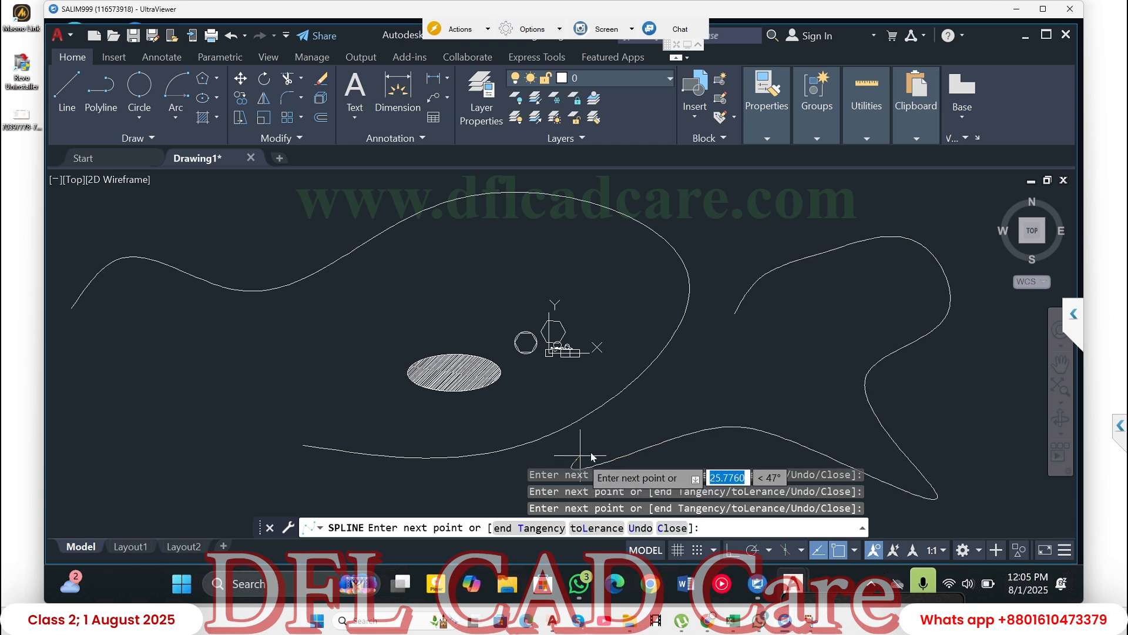
pyautogui.press('Escape')
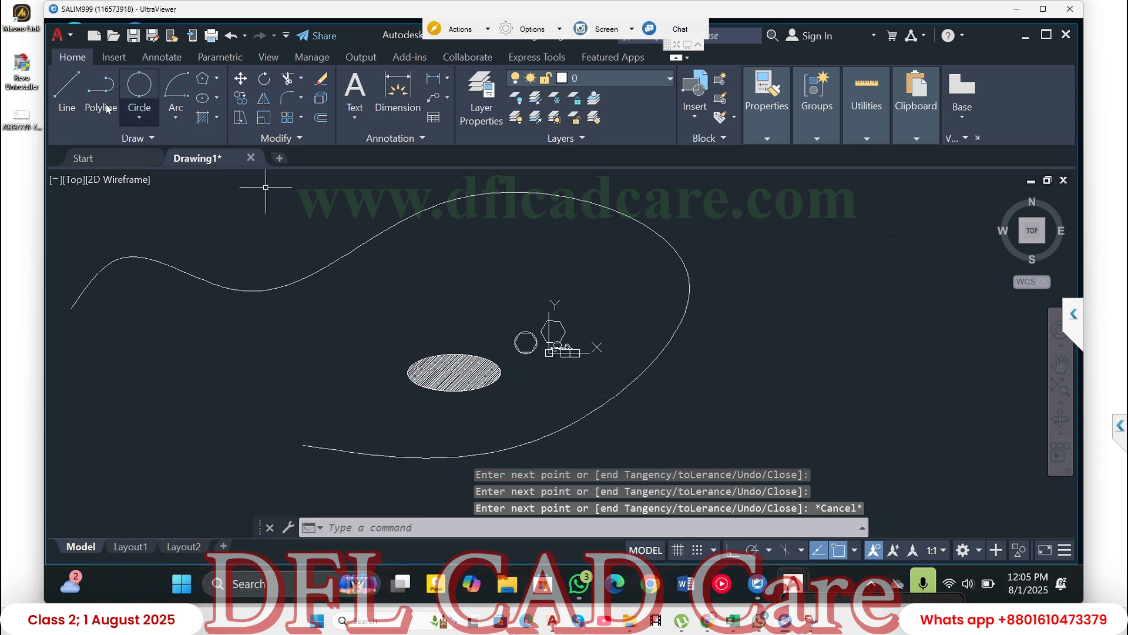
# - Draw a second open Spline Fit curve through twelve points to the right of the first, with a sharp inward bend midway
pyautogui.click(128, 139)
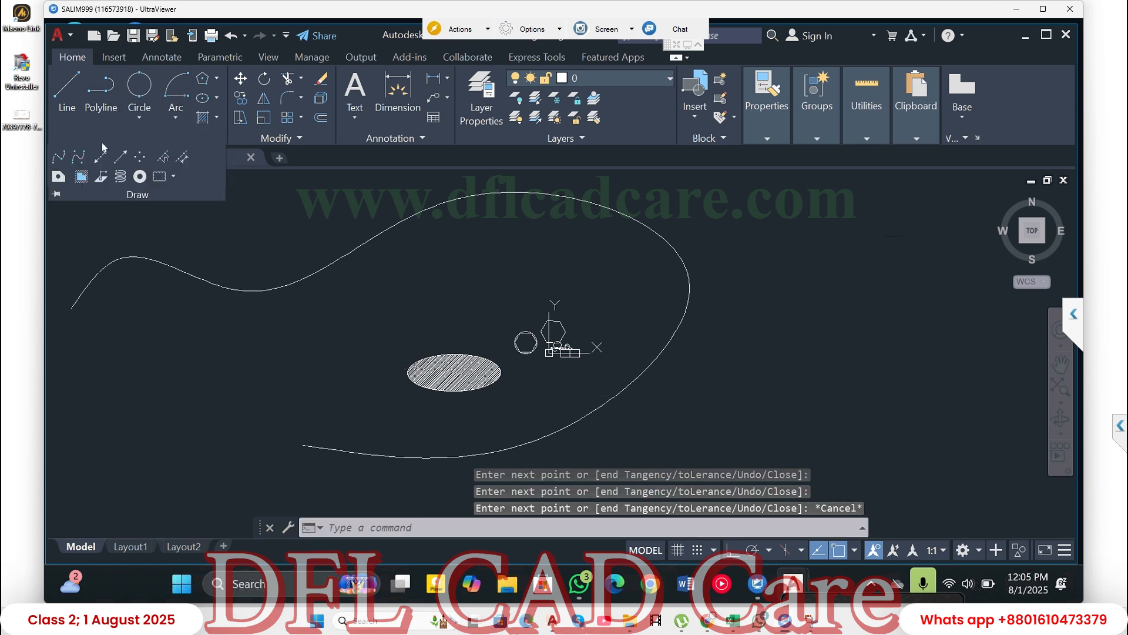
pyautogui.click(58, 157)
pyautogui.click(737, 279)
pyautogui.click(767, 242)
pyautogui.click(832, 232)
pyautogui.click(892, 250)
pyautogui.click(935, 293)
pyautogui.click(867, 313)
pyautogui.click(959, 355)
pyautogui.click(993, 445)
pyautogui.click(822, 419)
pyautogui.click(717, 391)
pyautogui.click(623, 428)
pyautogui.press('Return')
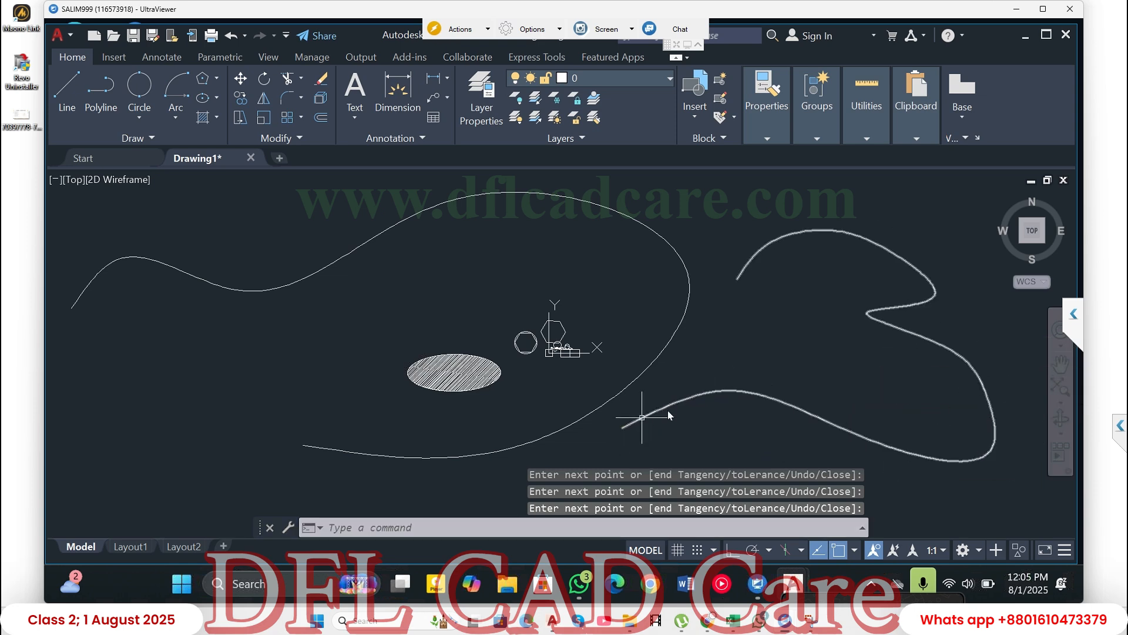
# - Select both splines and stretch the right spline's inward-bend fit point down and to the right, onto the far edge of the curve
pyautogui.click(697, 394)
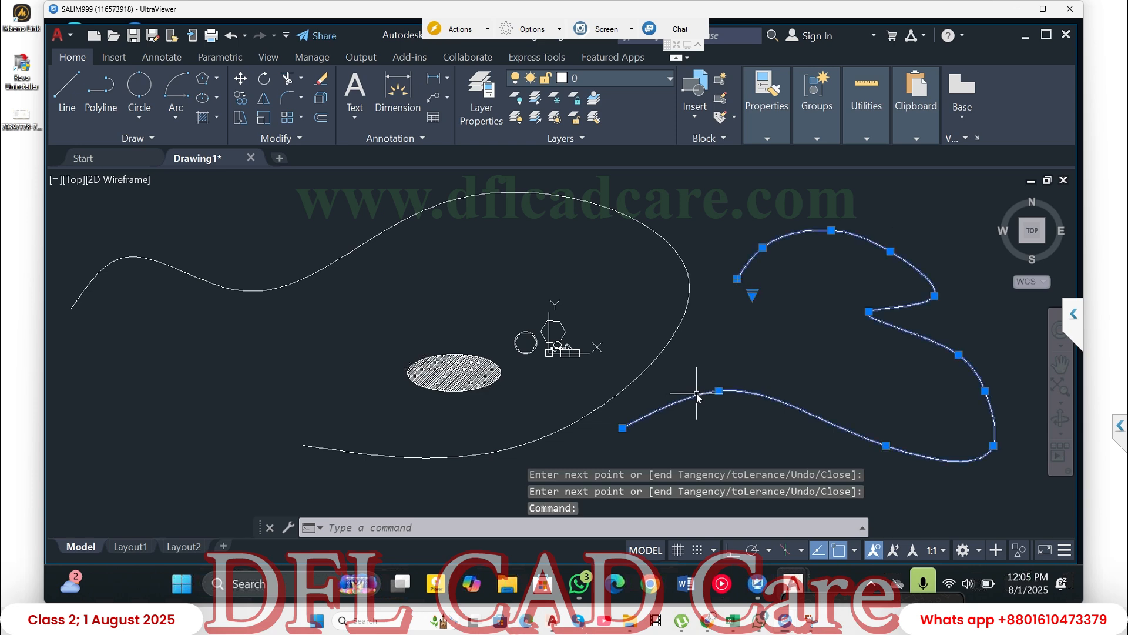
pyautogui.click(690, 292)
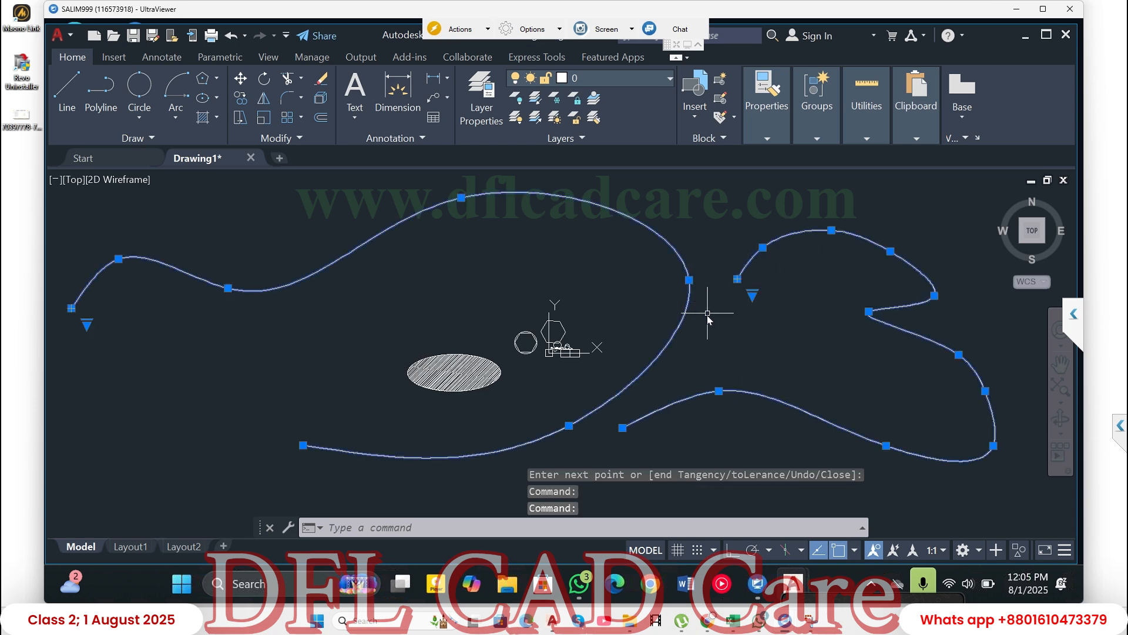
pyautogui.click(869, 311)
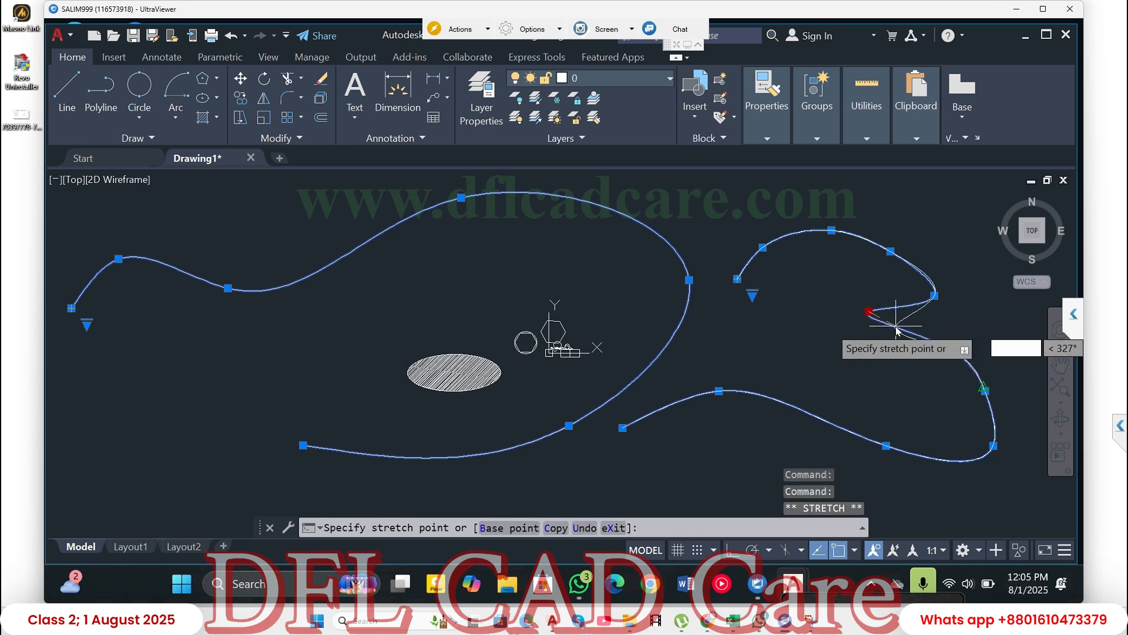
pyautogui.click(895, 326)
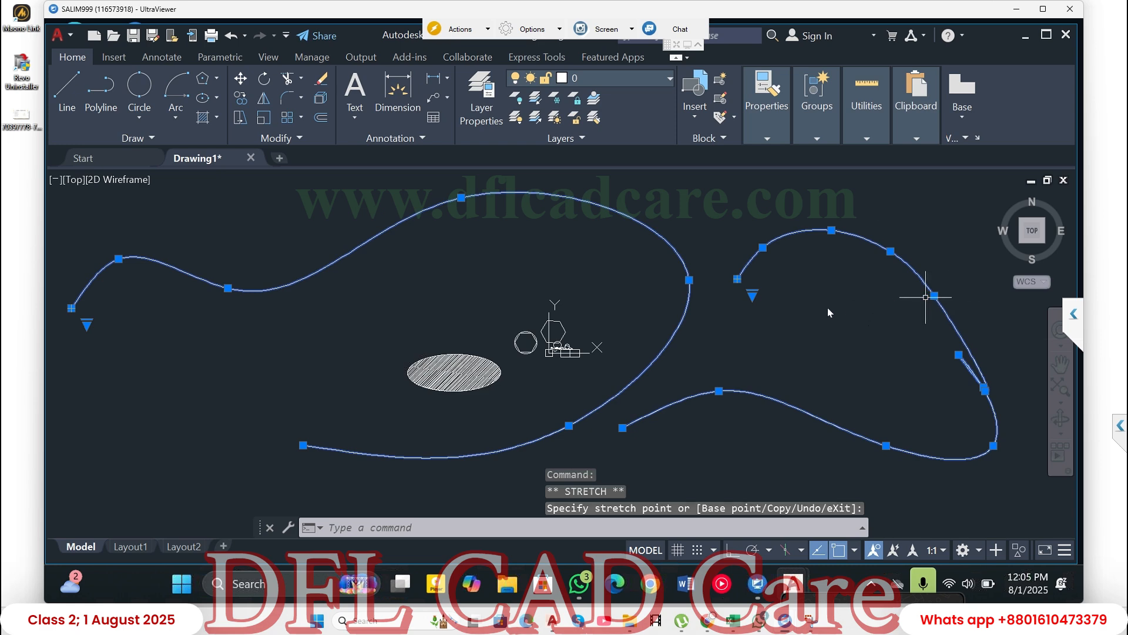
pyautogui.moveTo(752, 293)
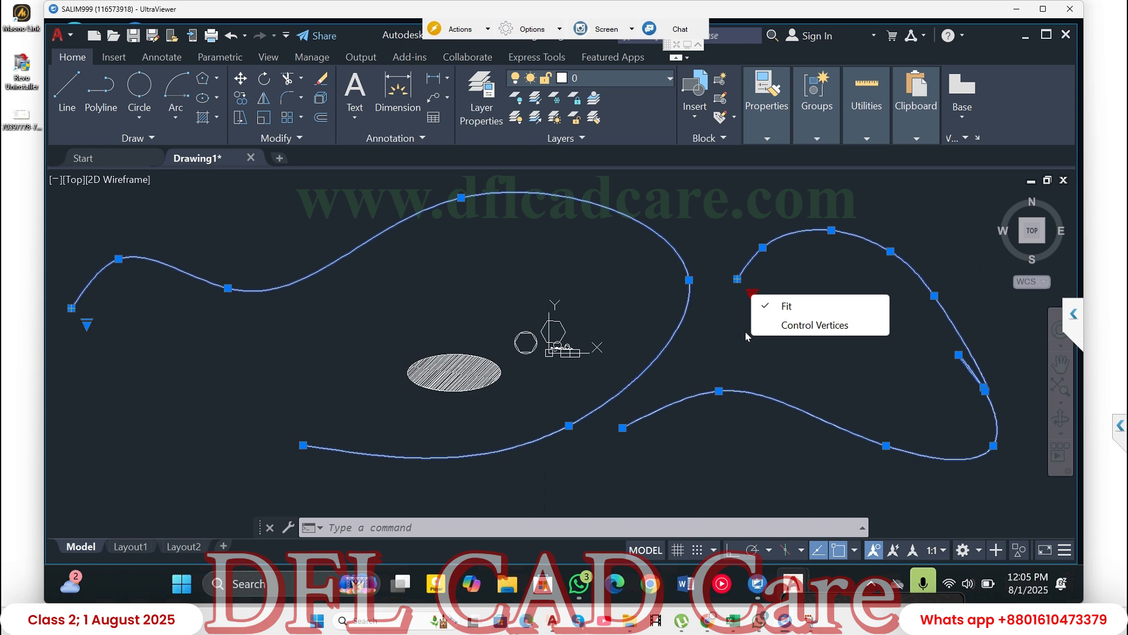
pyautogui.press('Escape')
pyautogui.press('Escape')
pyautogui.press('Escape')
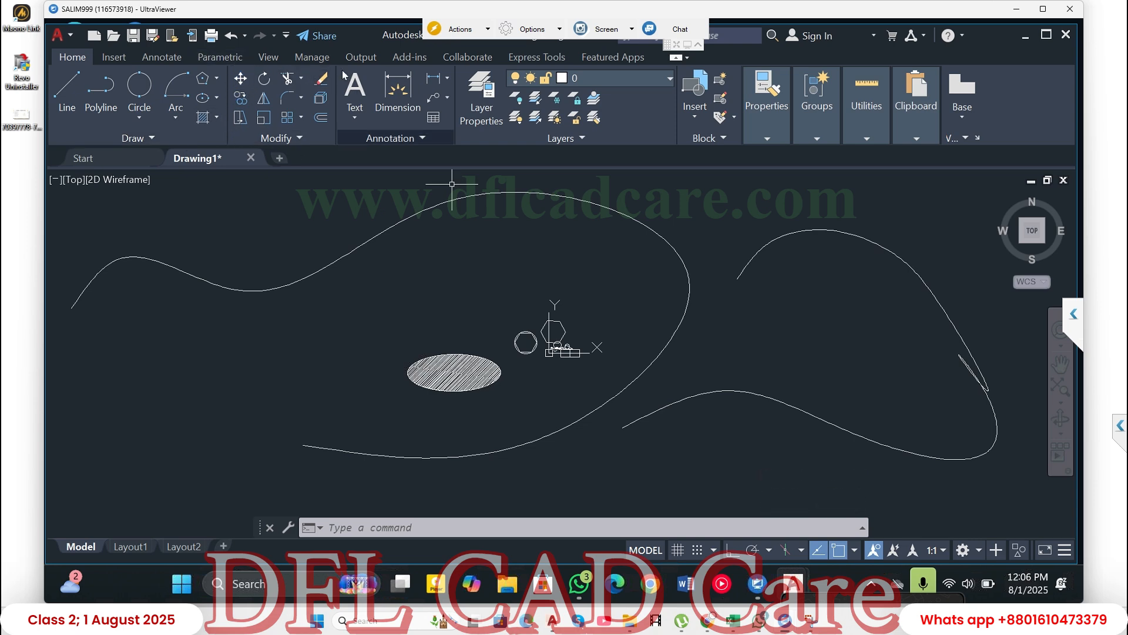
pyautogui.press('Escape')
pyautogui.press('Escape')
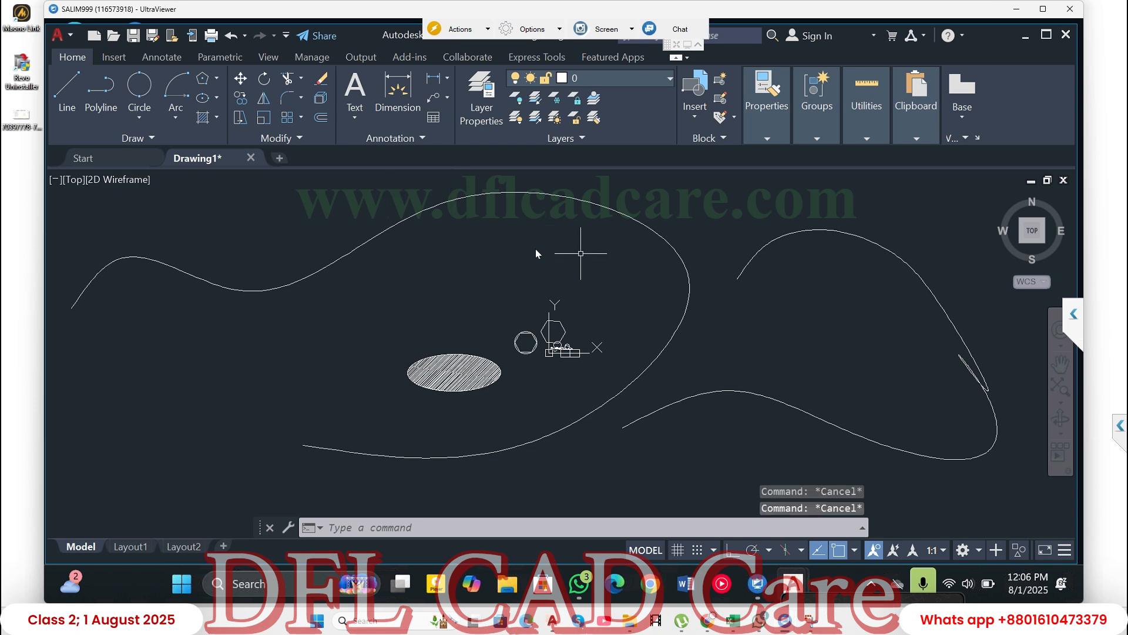
# - Erase all the objects in the drawing with one crossing selection
pyautogui.scroll(-4, 538, 247)
pyautogui.click(802, 215)
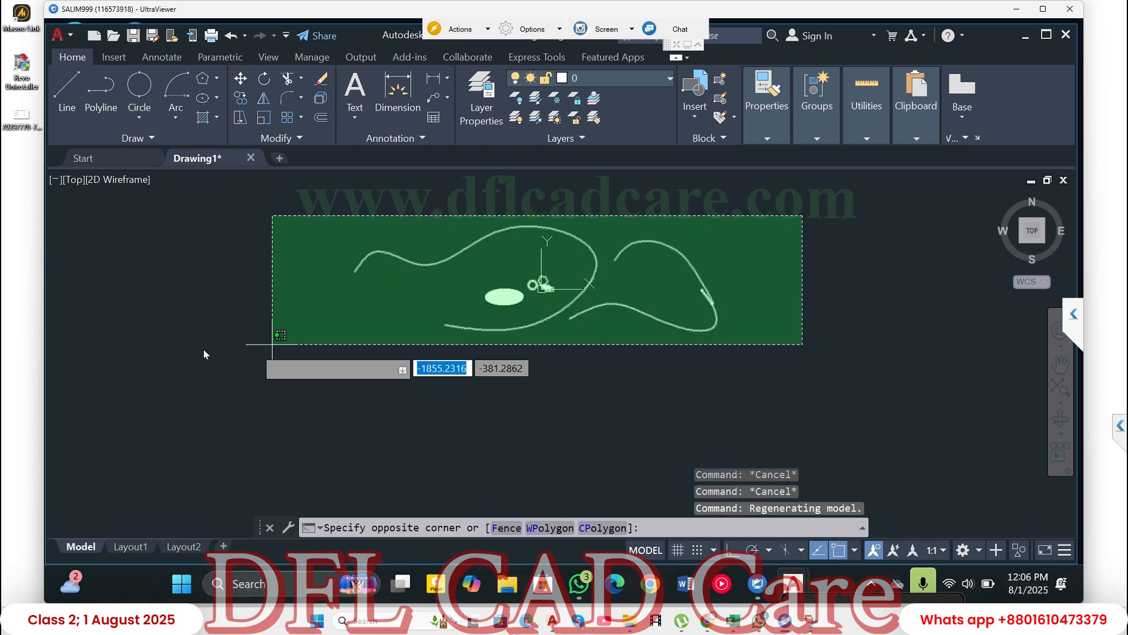
pyautogui.click(272, 344)
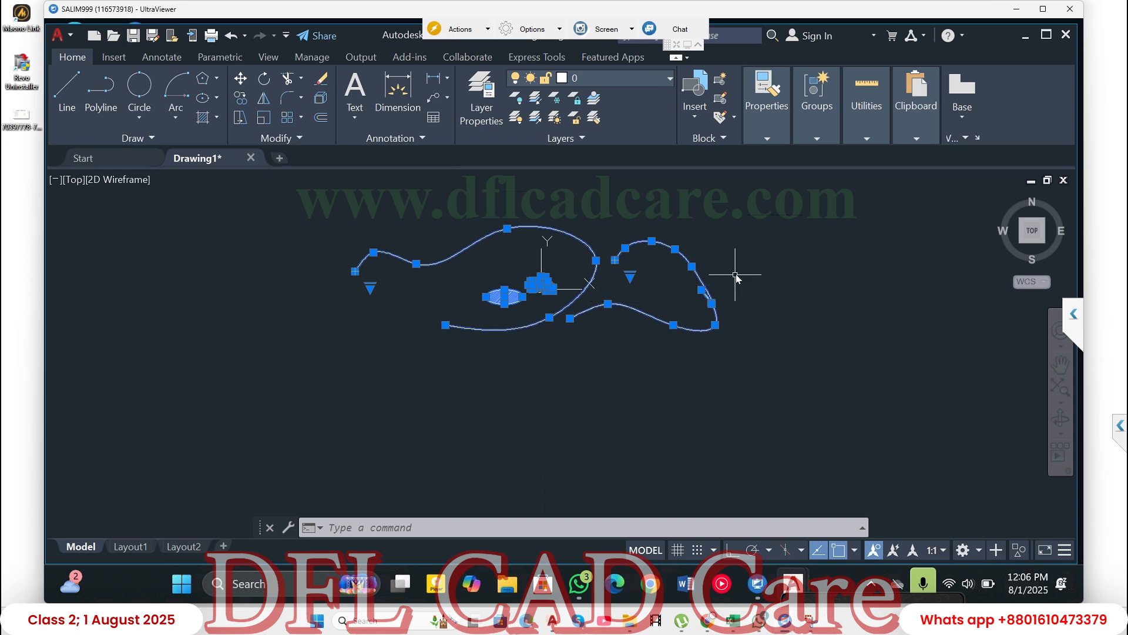
pyautogui.press('Delete')
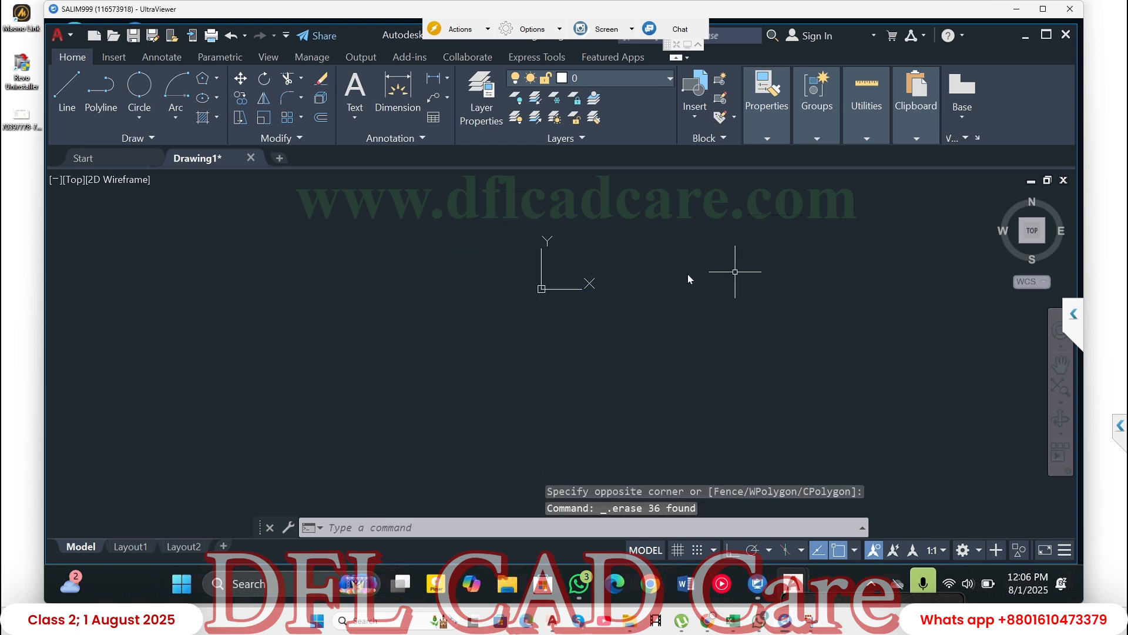
# - Draw a two-point circle about 831 units in diameter, below and to the left of the origin
pyautogui.click(139, 91)
pyautogui.click(270, 300)
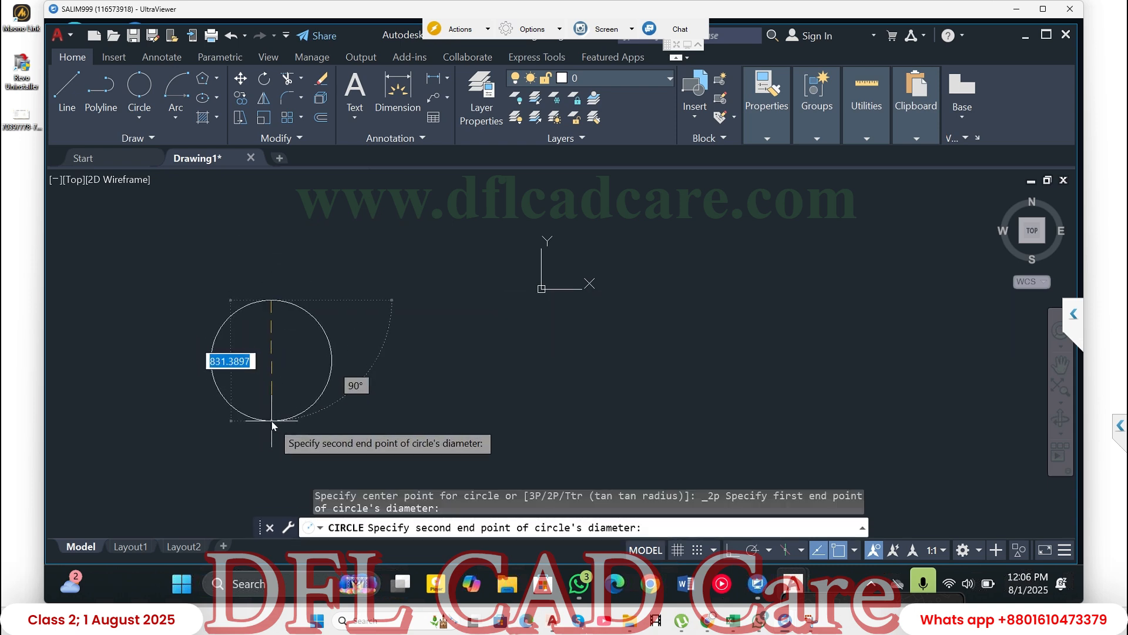
pyautogui.click(271, 421)
pyautogui.press('Return')
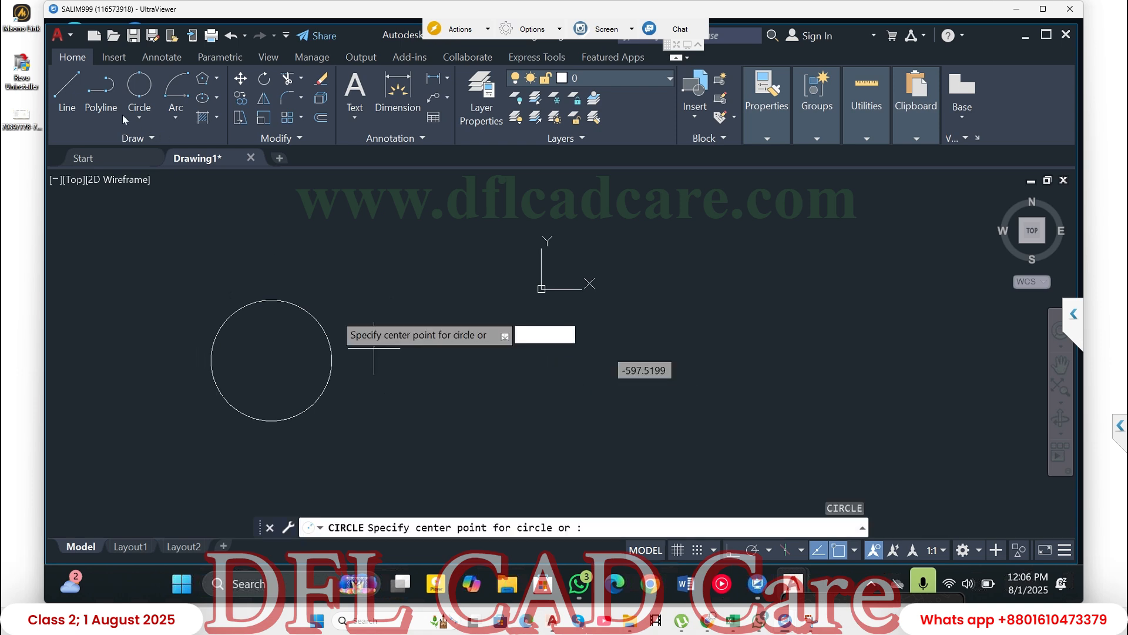
# - Draw a single horizontal line across the circle above its centre, extending beyond it on both sides
pyautogui.click(67, 89)
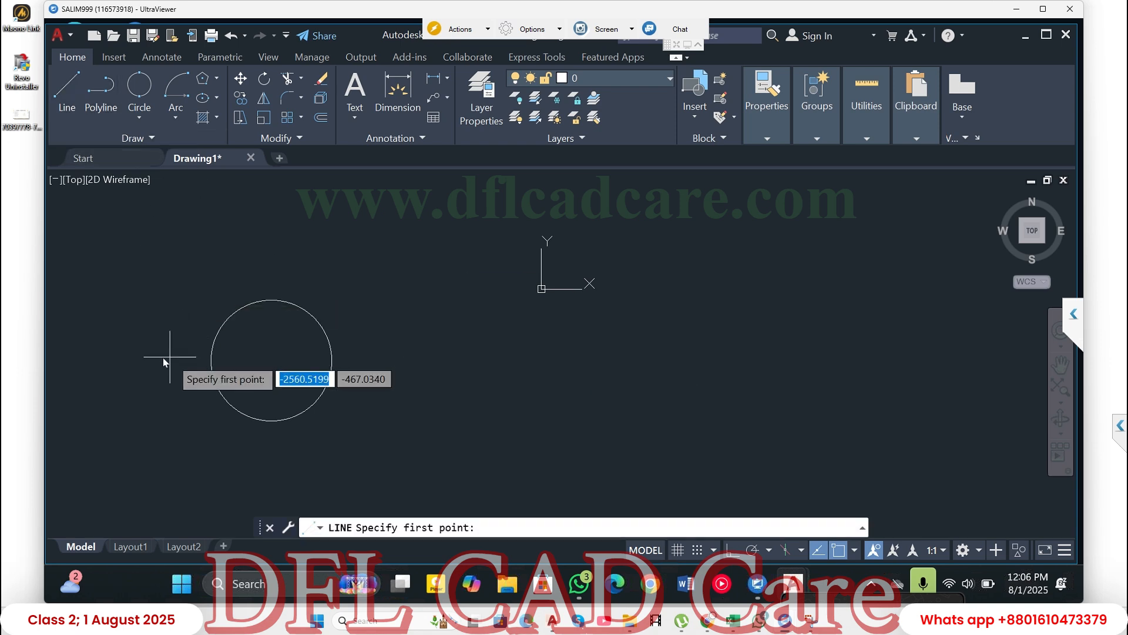
pyautogui.click(119, 340)
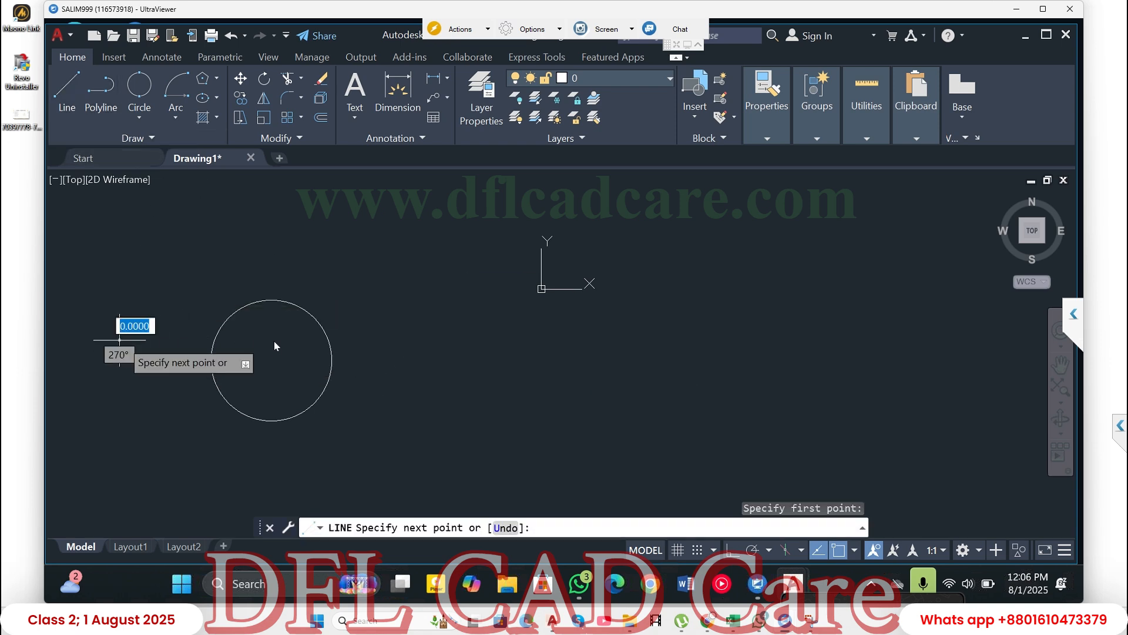
pyautogui.click(482, 340)
pyautogui.press('Return')
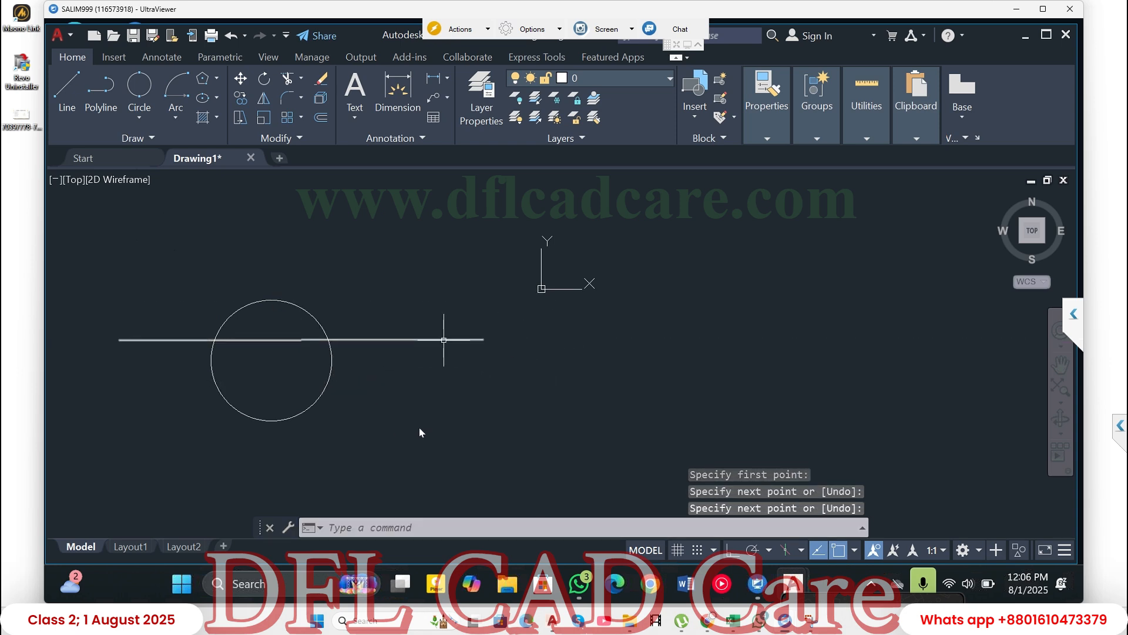
pyautogui.click(385, 310)
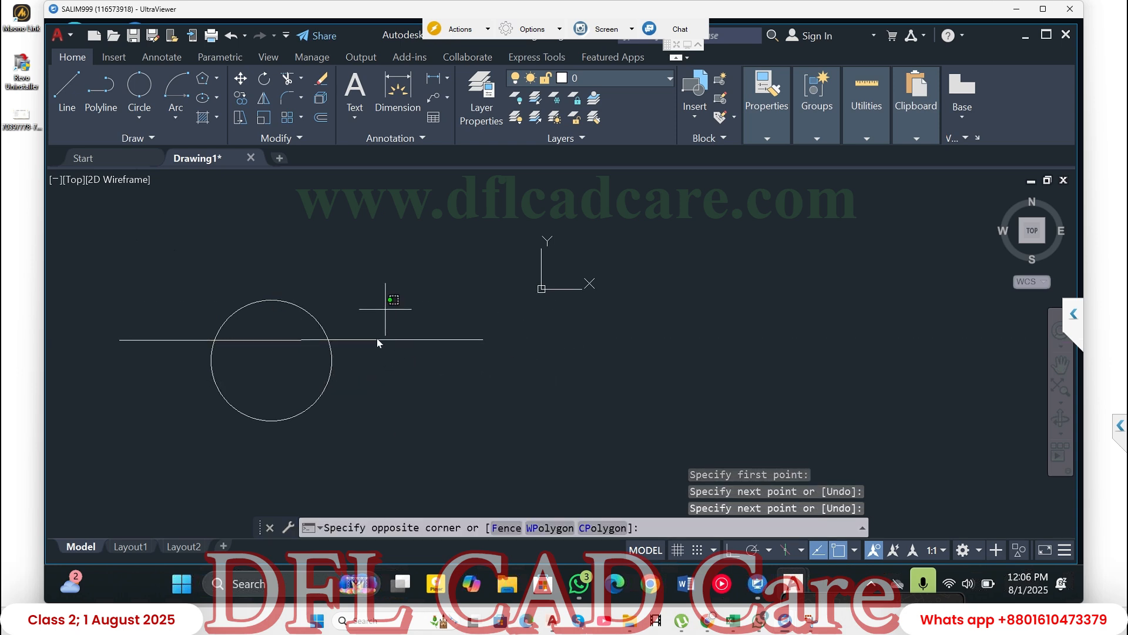
pyautogui.click(355, 363)
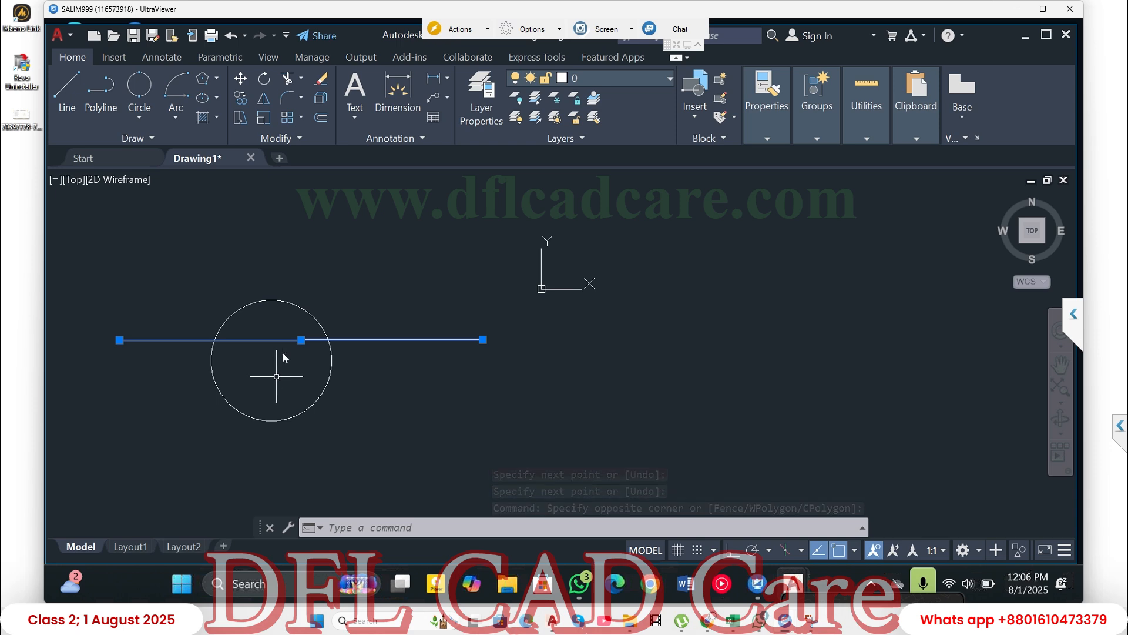
pyautogui.press('Escape')
# - Offset the line twice downward, each copy from the previous one, at a picked distance of about 267 units
pyautogui.click(321, 119)
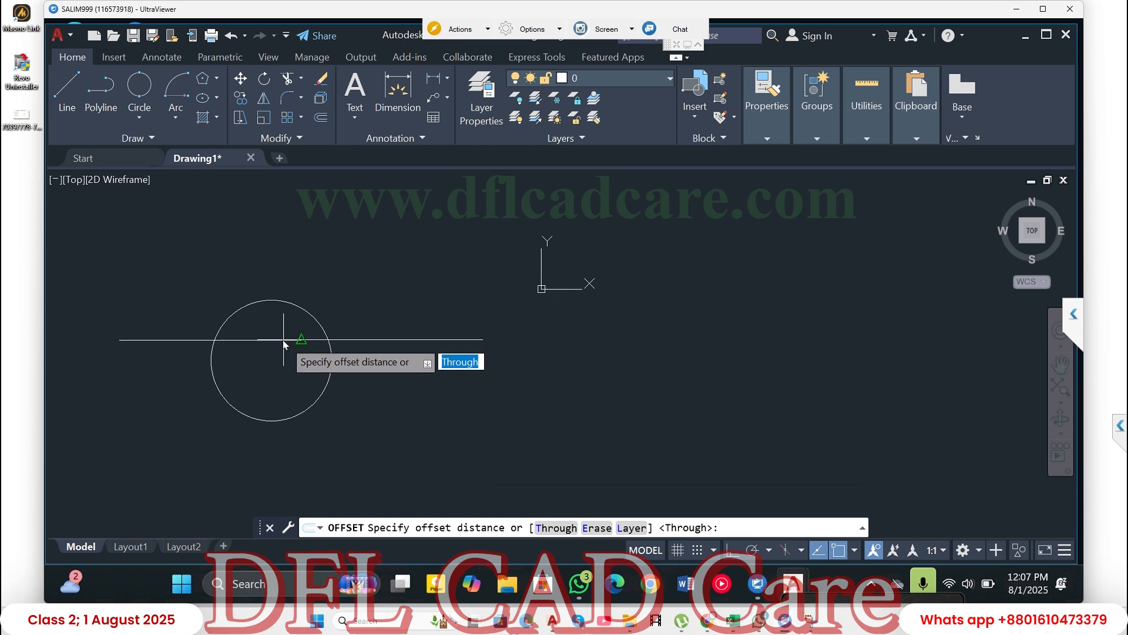
pyautogui.click(303, 344)
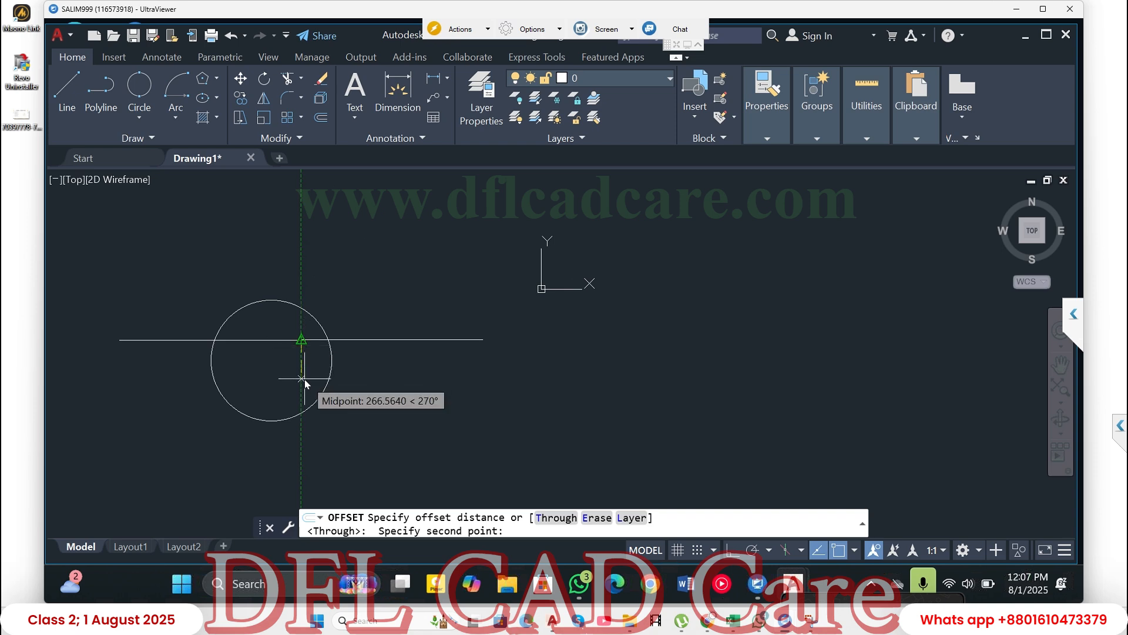
pyautogui.click(304, 380)
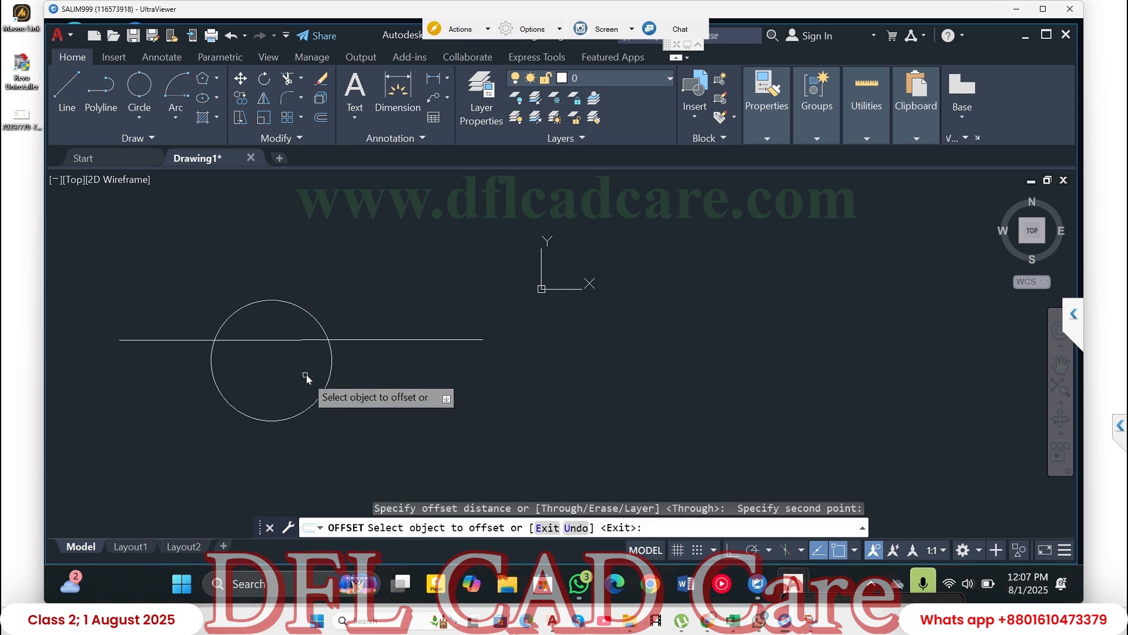
pyautogui.click(307, 340)
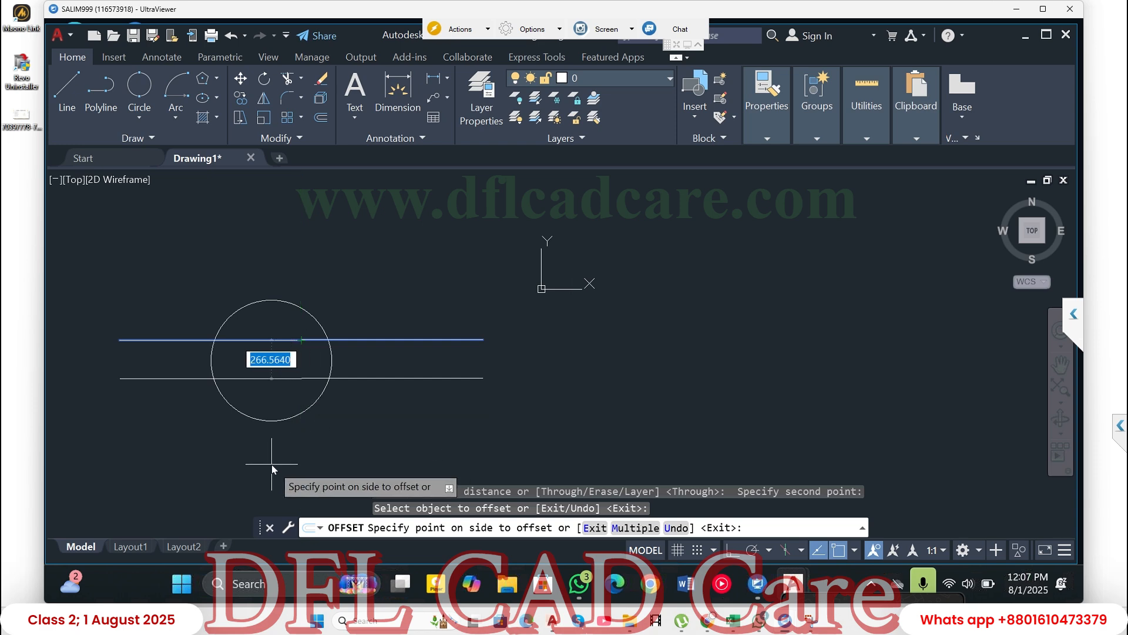
pyautogui.click(382, 437)
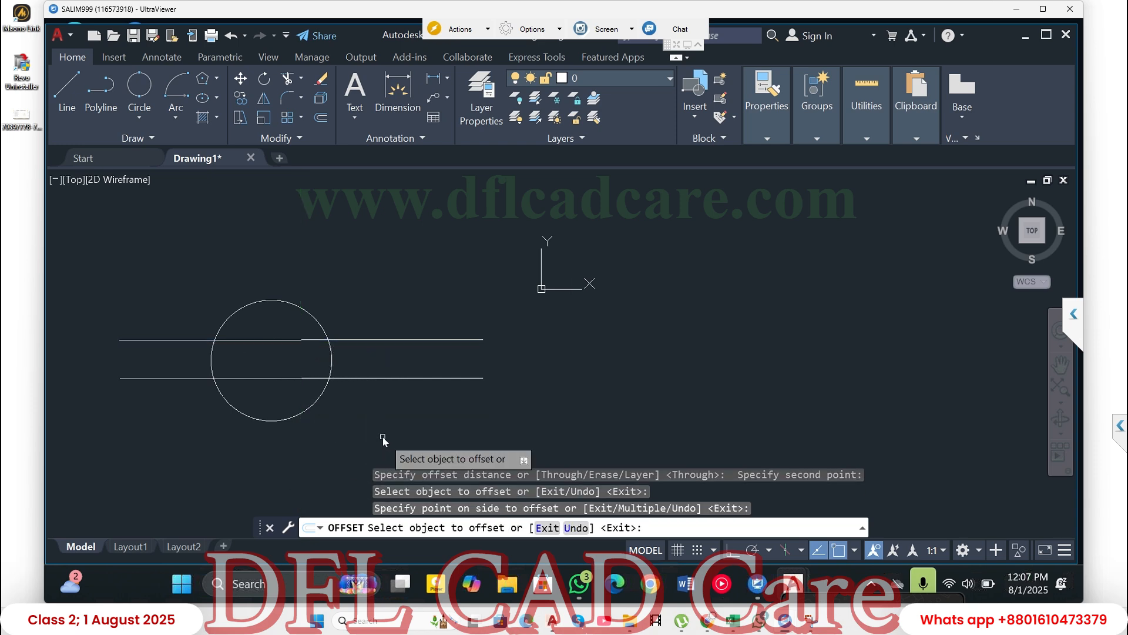
pyautogui.click(390, 378)
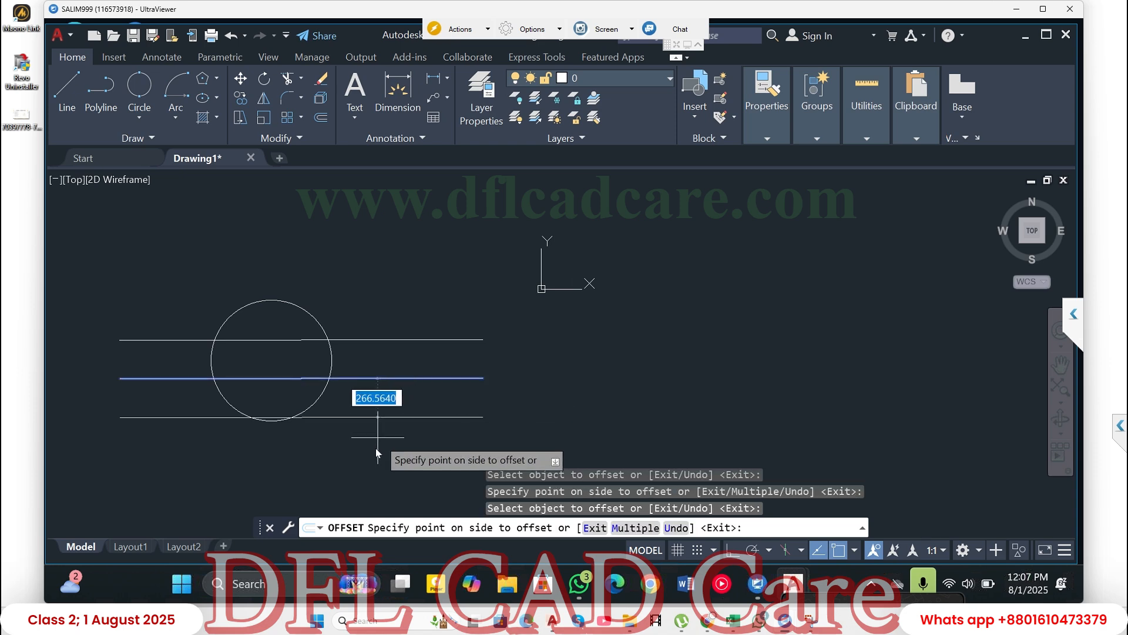
pyautogui.click(374, 452)
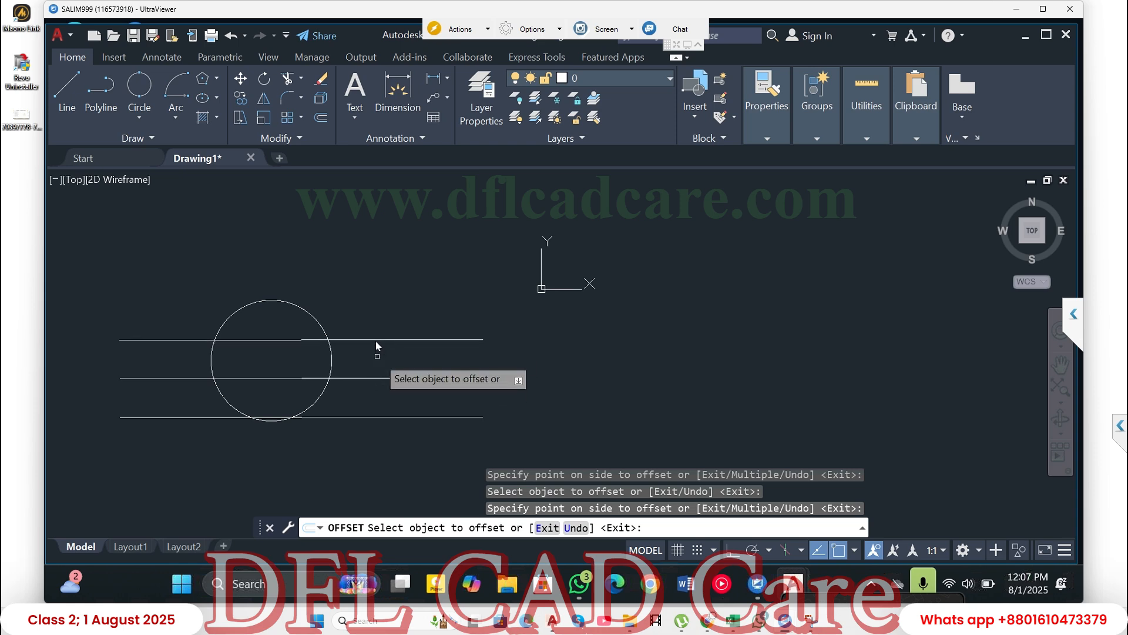
# - Offset the original line upward and that copy upward again at the same distance, and end the Offset command
pyautogui.click(375, 338)
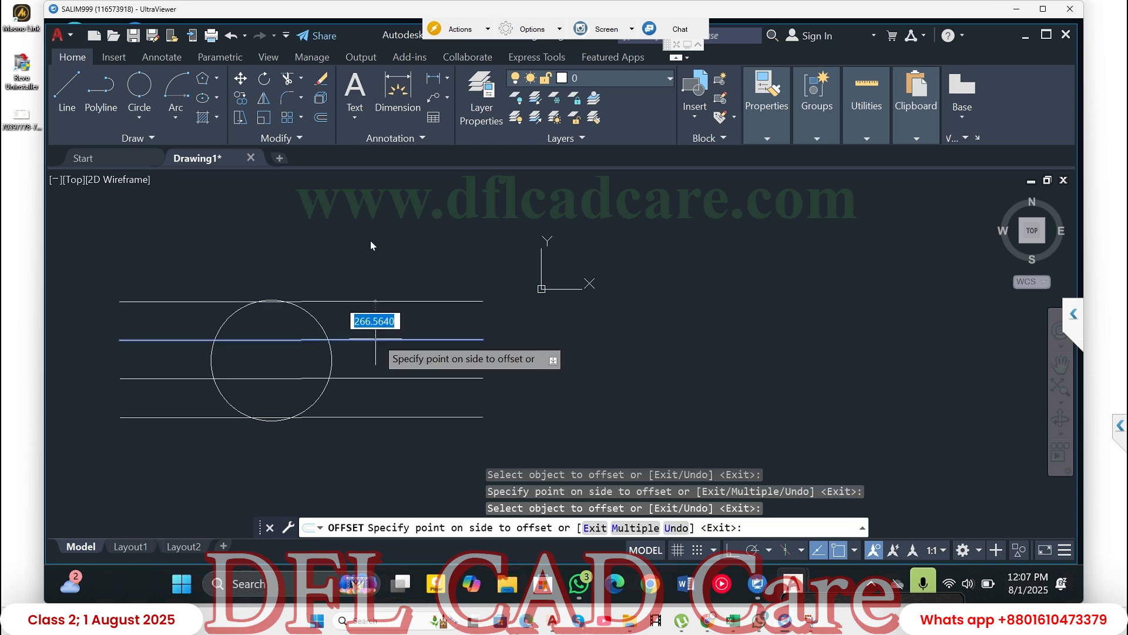
pyautogui.click(377, 282)
pyautogui.click(379, 301)
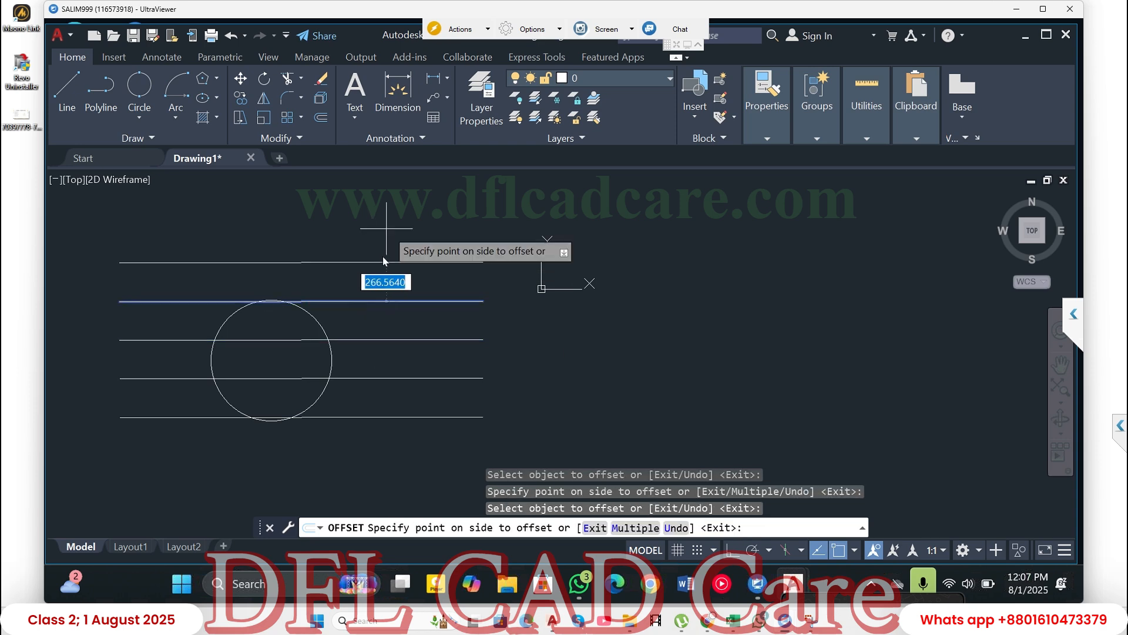
pyautogui.click(382, 259)
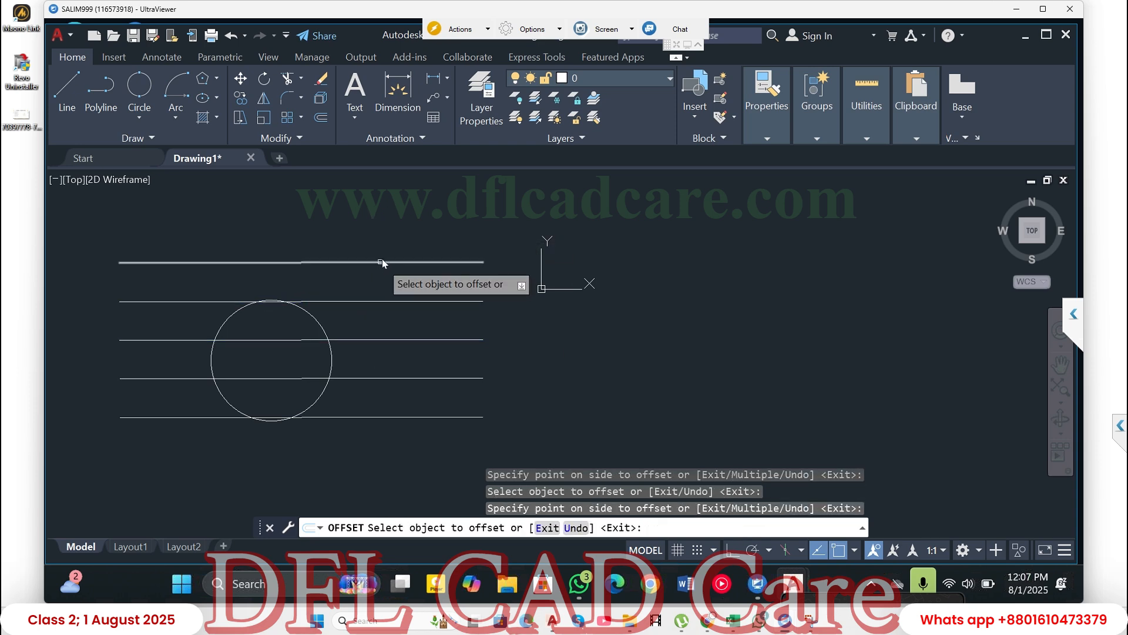
pyautogui.click(385, 236)
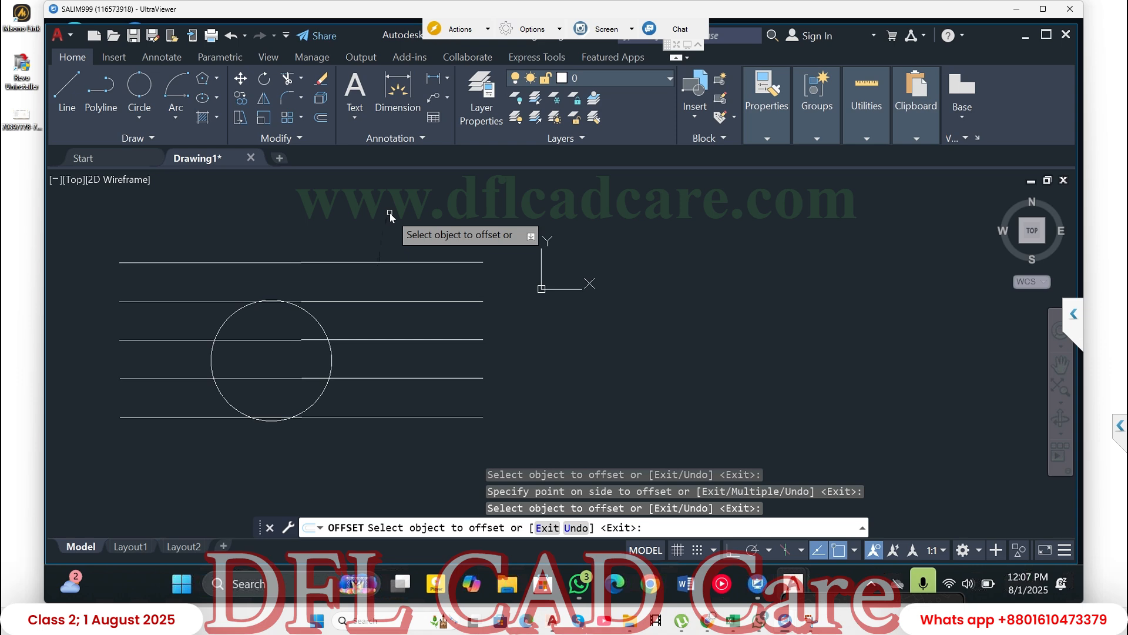
pyautogui.press('Escape')
pyautogui.press('Escape')
pyautogui.press('Escape')
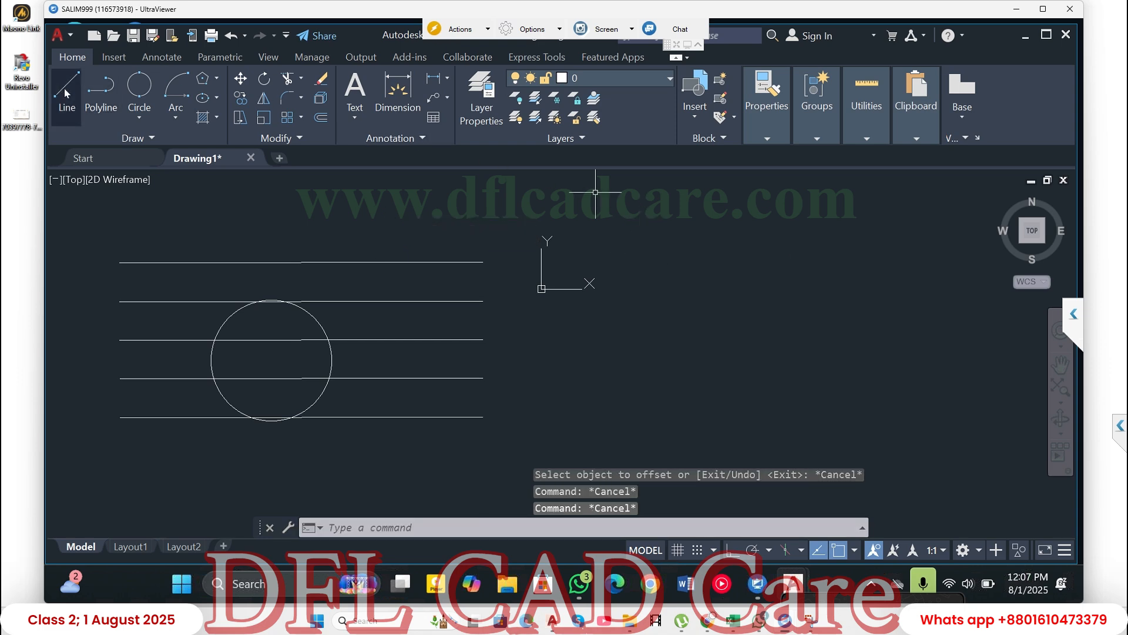
# - Draw a horizontal line below and to the right of the origin with Ortho mode turned on
pyautogui.click(65, 88)
pyautogui.click(634, 387)
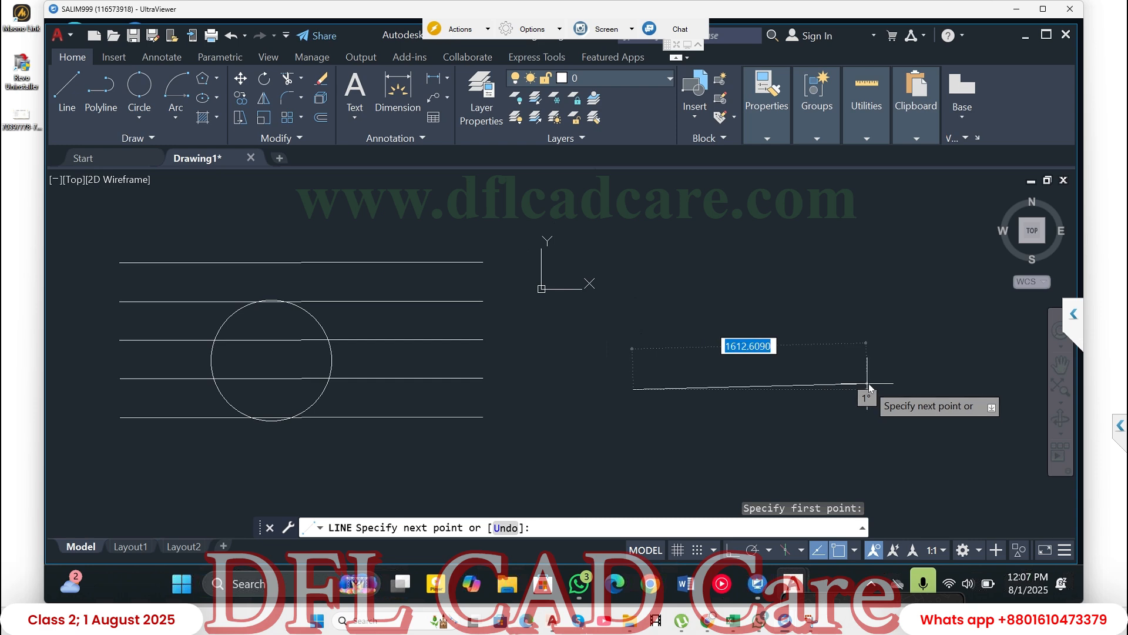
pyautogui.press('F8')
pyautogui.click(929, 388)
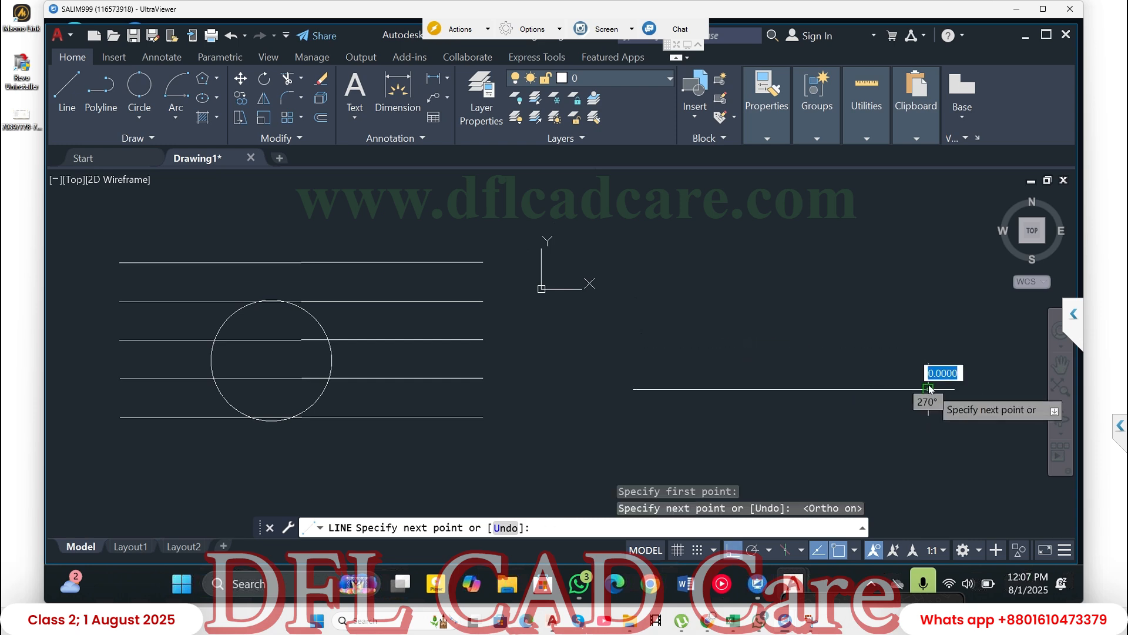
pyautogui.press('Return')
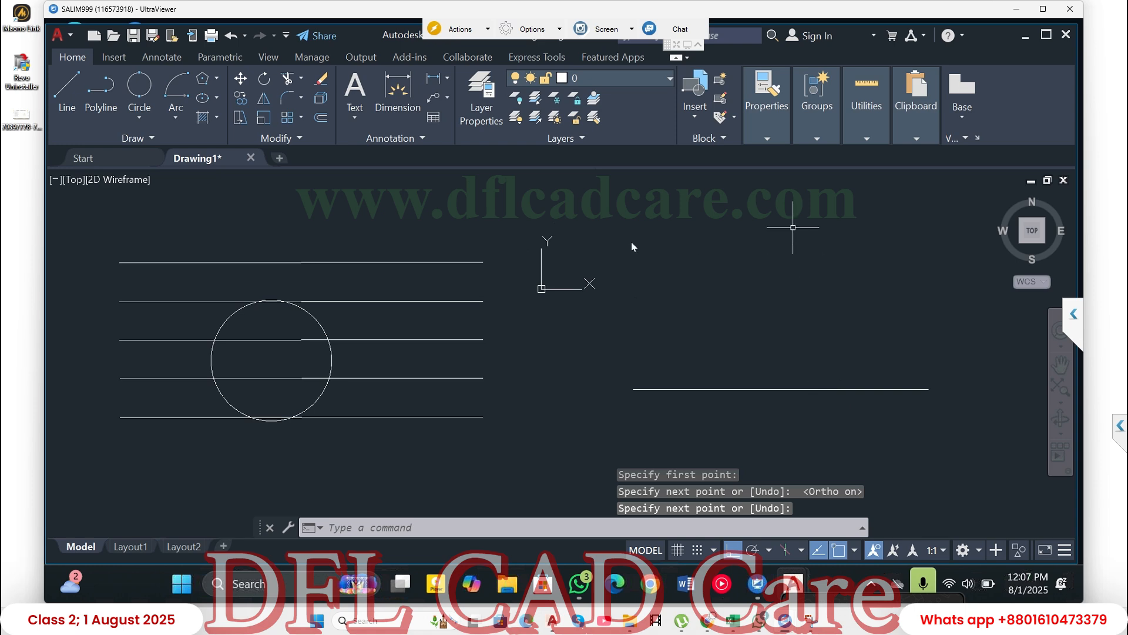
# - Create an associative rectangular array from the single horizontal line below and to the right of the origin
pyautogui.click(287, 118)
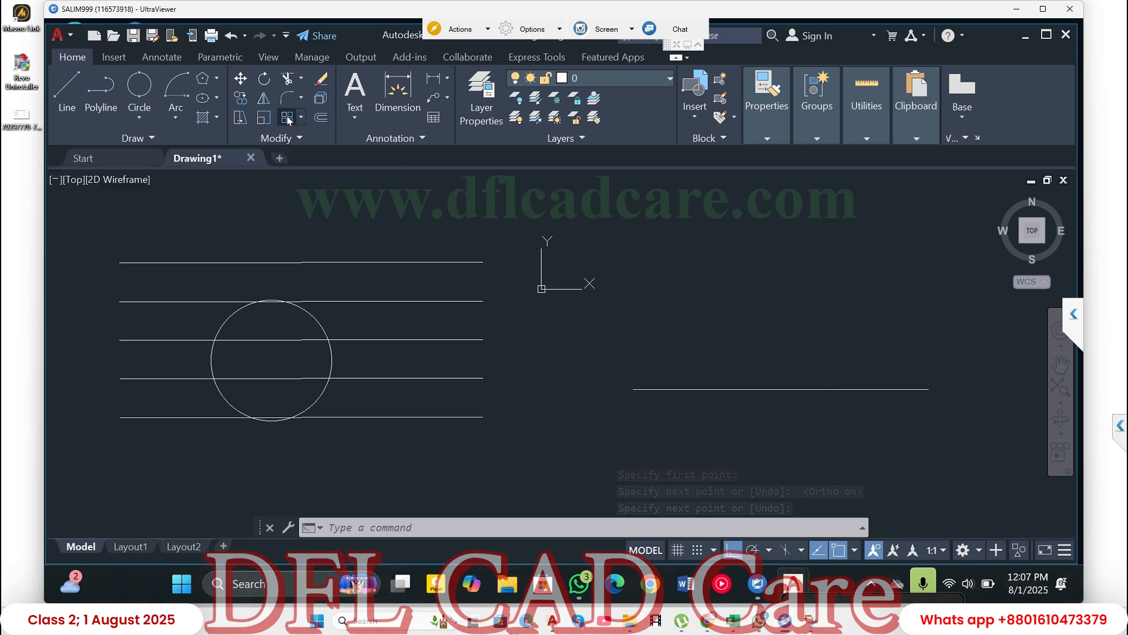
pyautogui.click(674, 388)
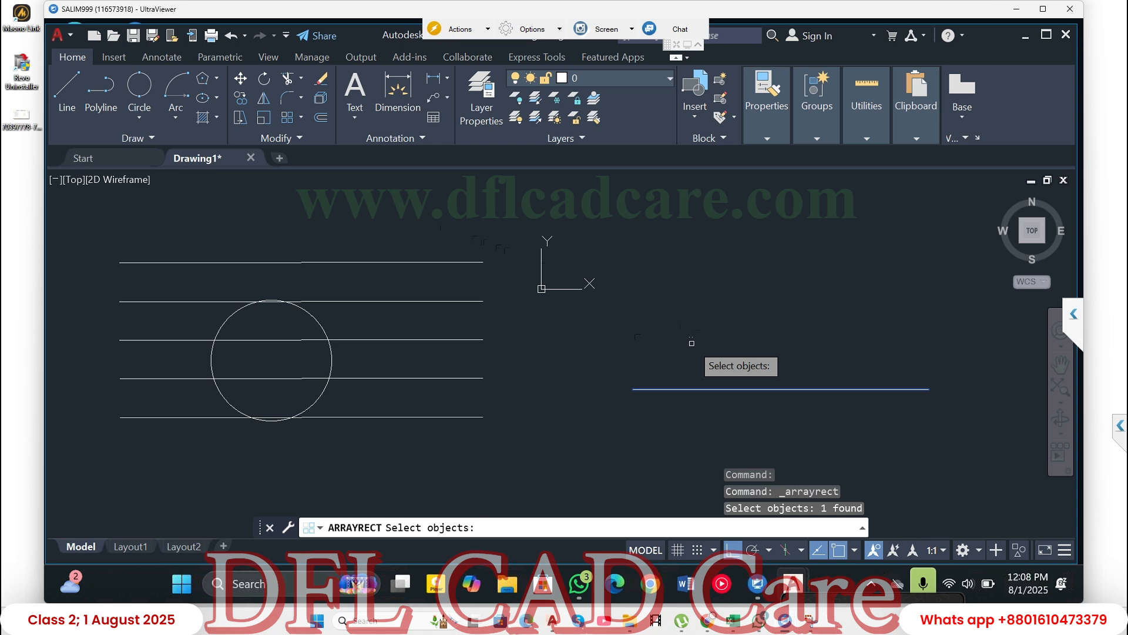
pyautogui.press('Return')
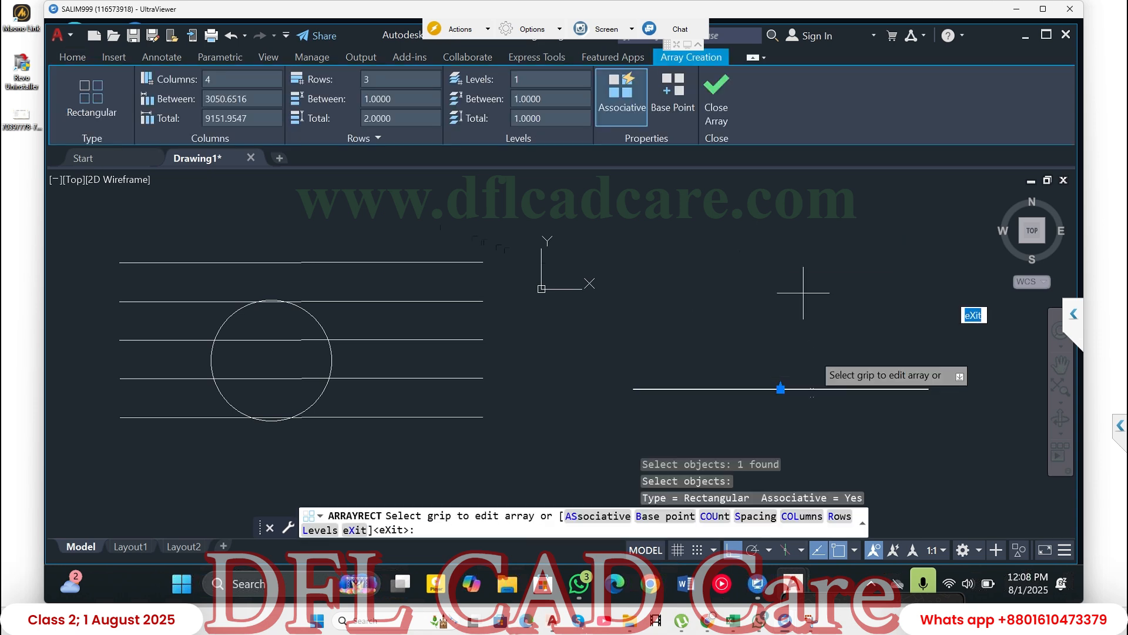
# - Stretch the array's row spacing upward with the row-spacing grip, in two stages, to about 35 units between rows
pyautogui.scroll(10, 793, 407)
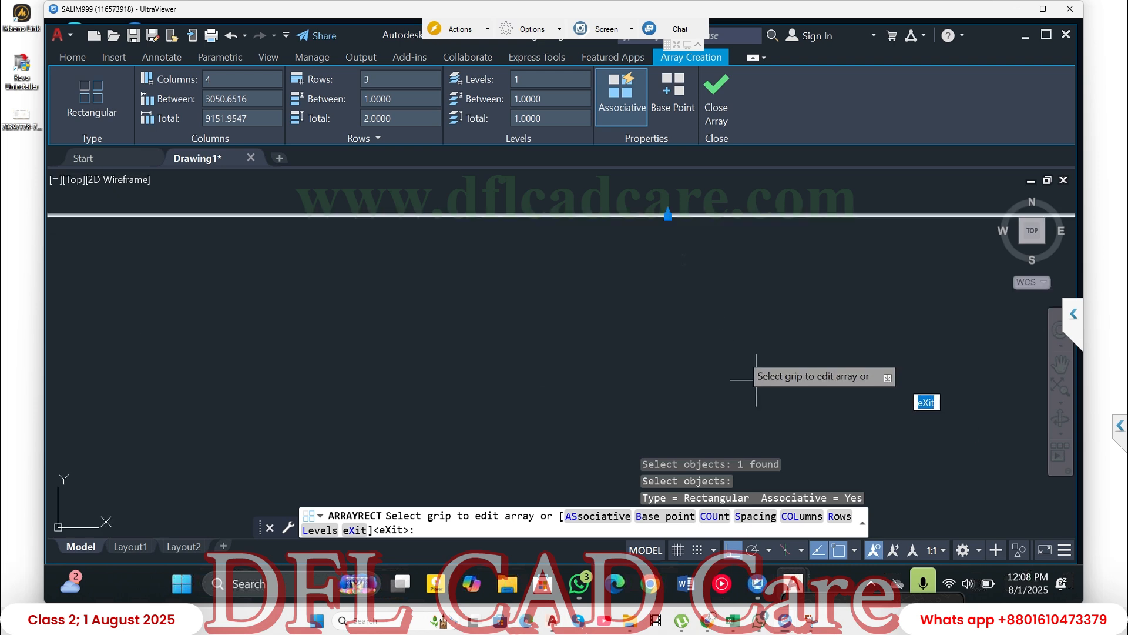
pyautogui.scroll(4, 667, 215)
pyautogui.scroll(2, 668, 210)
pyautogui.scroll(5, 670, 203)
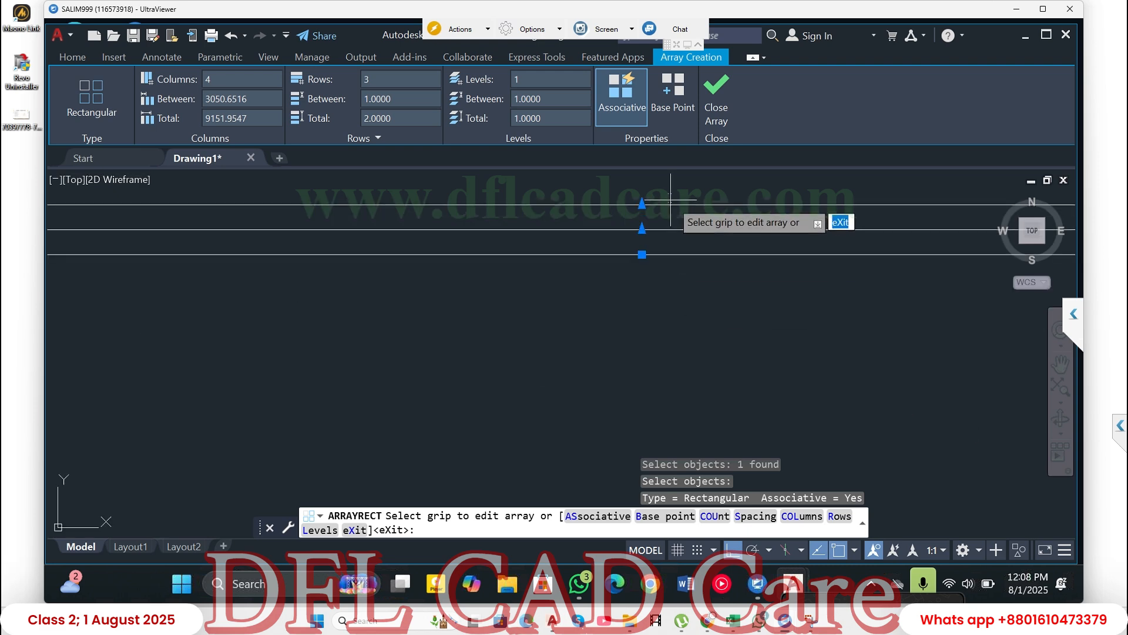
pyautogui.moveTo(663, 236); pyautogui.dragTo(660, 262, button='middle')
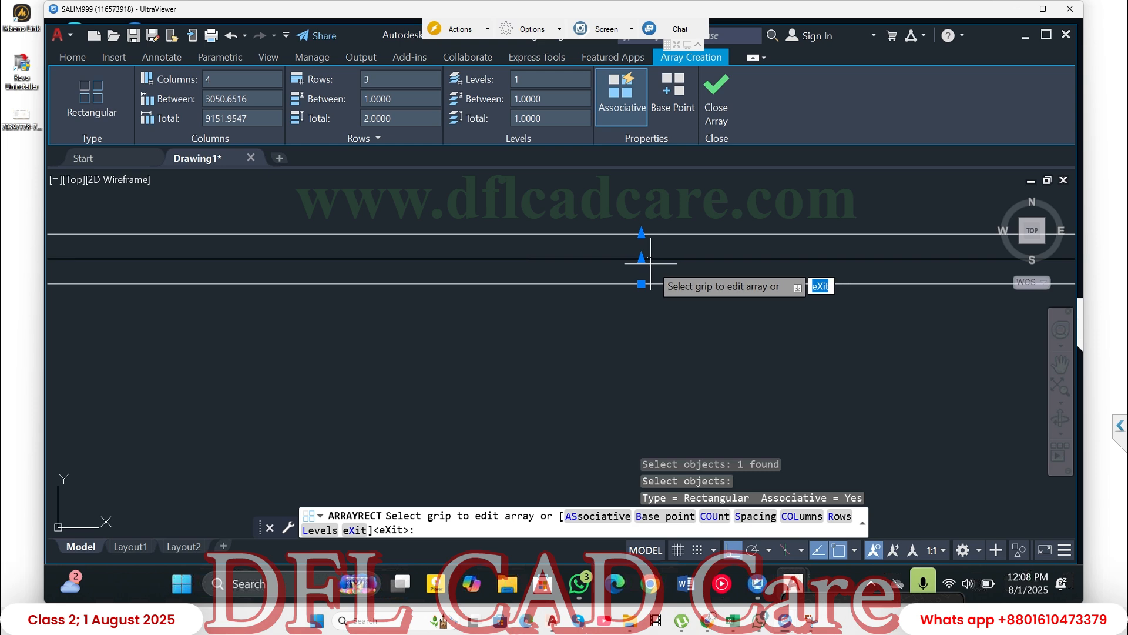
pyautogui.click(642, 259)
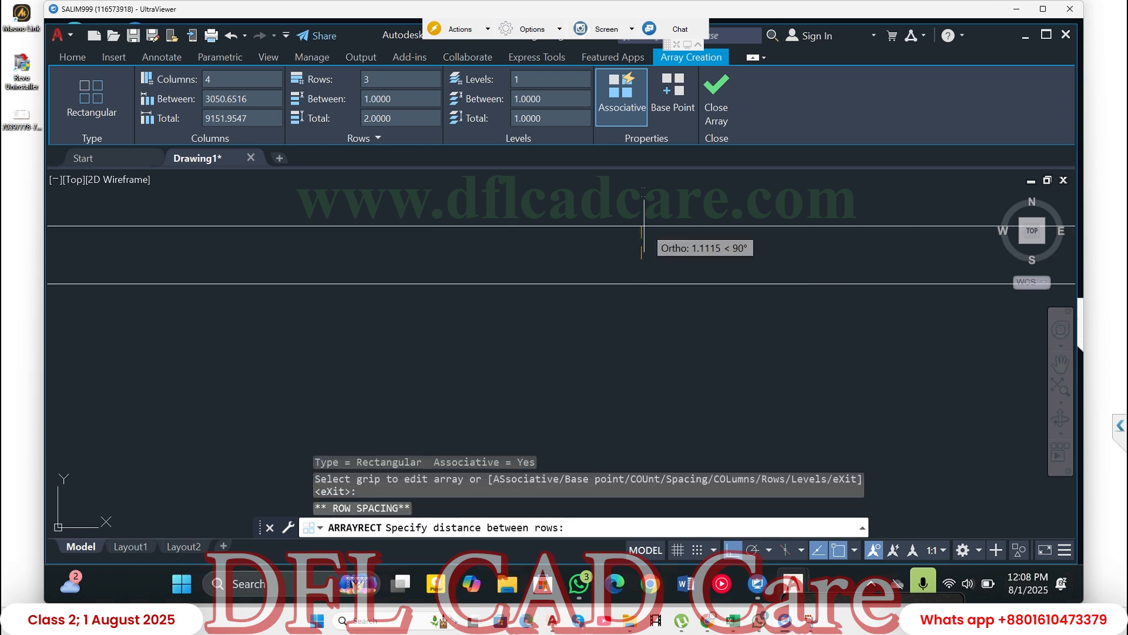
pyautogui.click(641, 192)
pyautogui.scroll(-8, 641, 256)
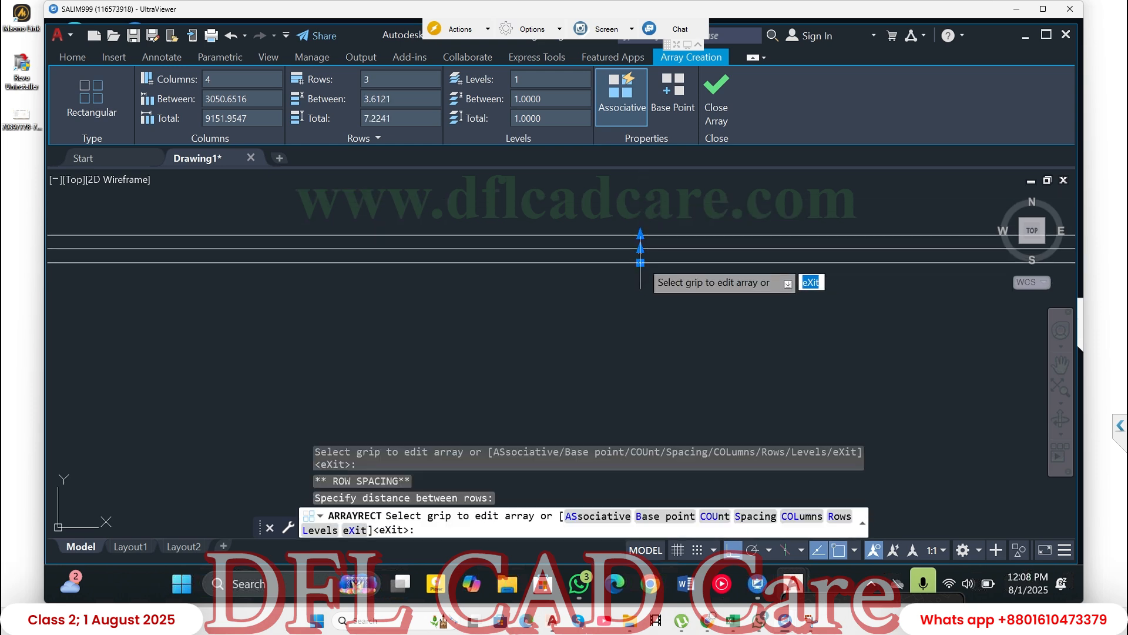
pyautogui.click(641, 255)
pyautogui.click(641, 202)
pyautogui.scroll(-4, 643, 259)
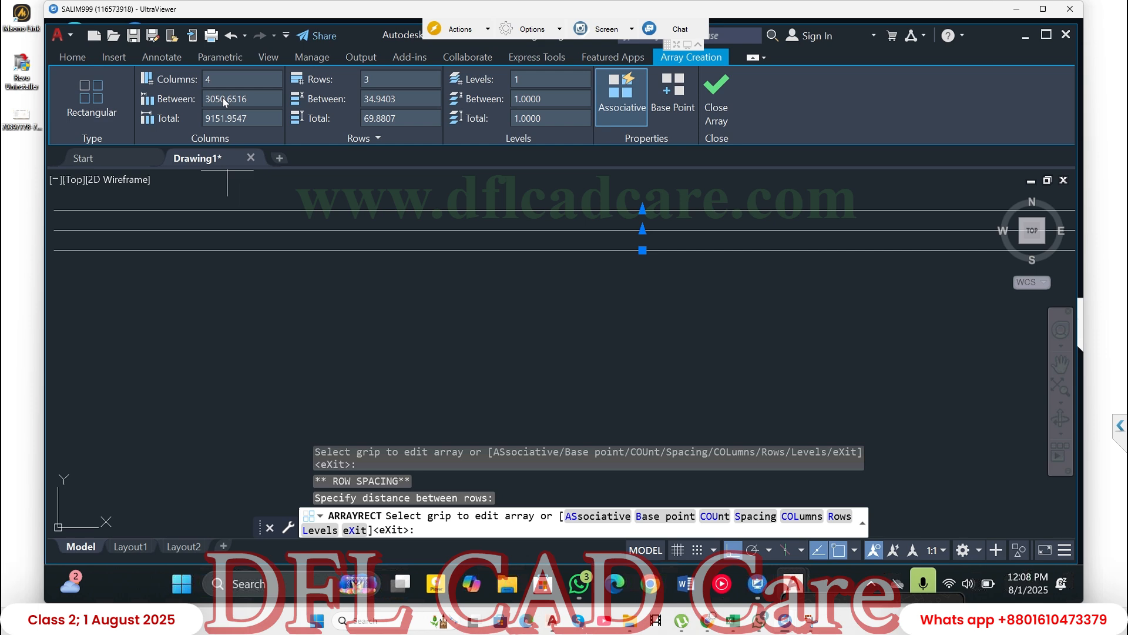
# - Set the array to 1 column and 10 rows, and finish the array
pyautogui.scroll(-3, 625, 266)
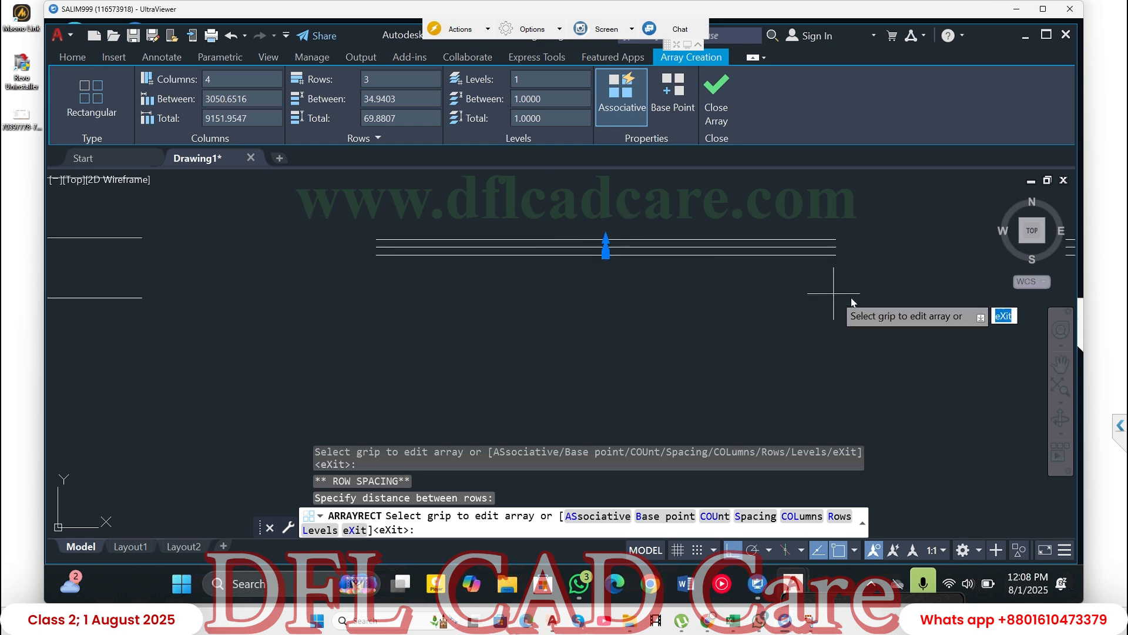
pyautogui.moveTo(694, 319); pyautogui.dragTo(481, 300, button='middle')
pyautogui.scroll(-2, 905, 264)
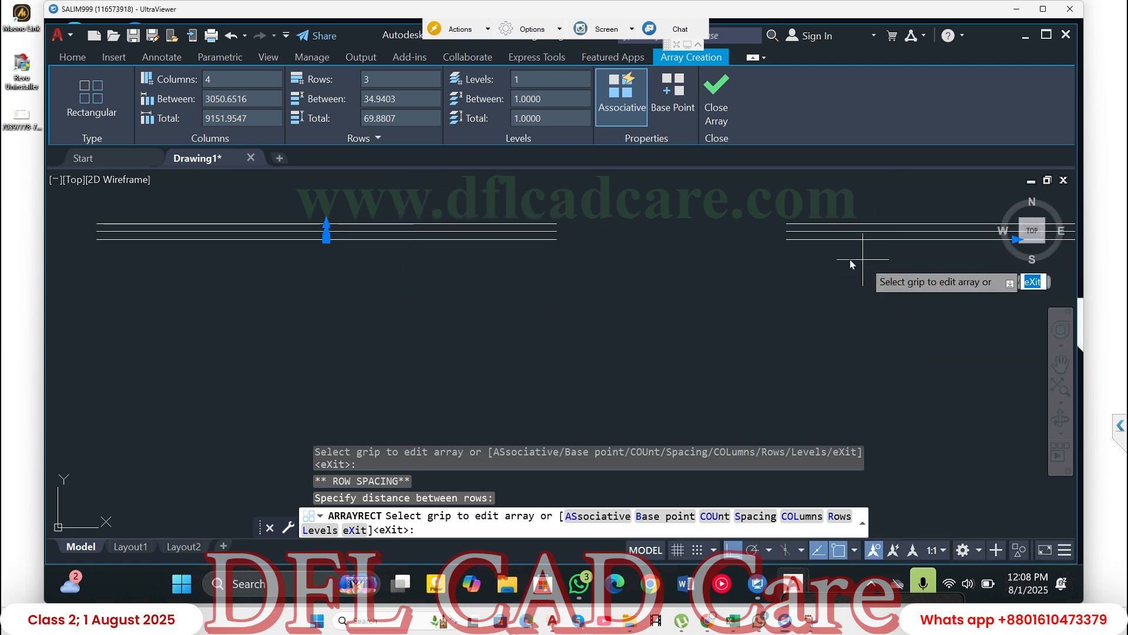
pyautogui.click(217, 81)
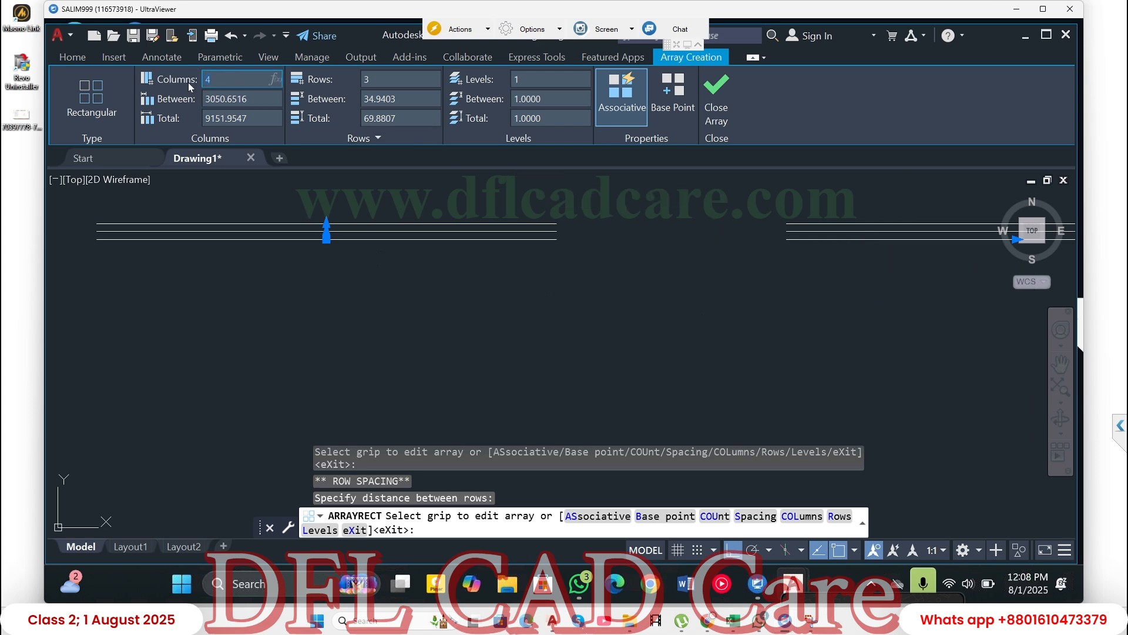
pyautogui.write('1')
pyautogui.press('Return')
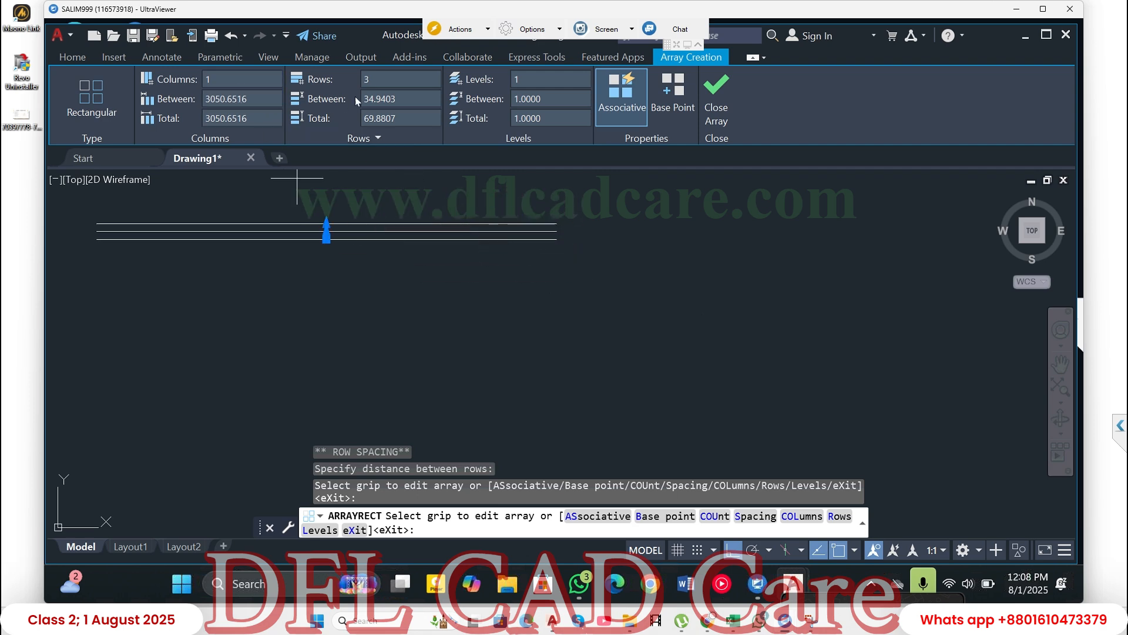
pyautogui.click(382, 79)
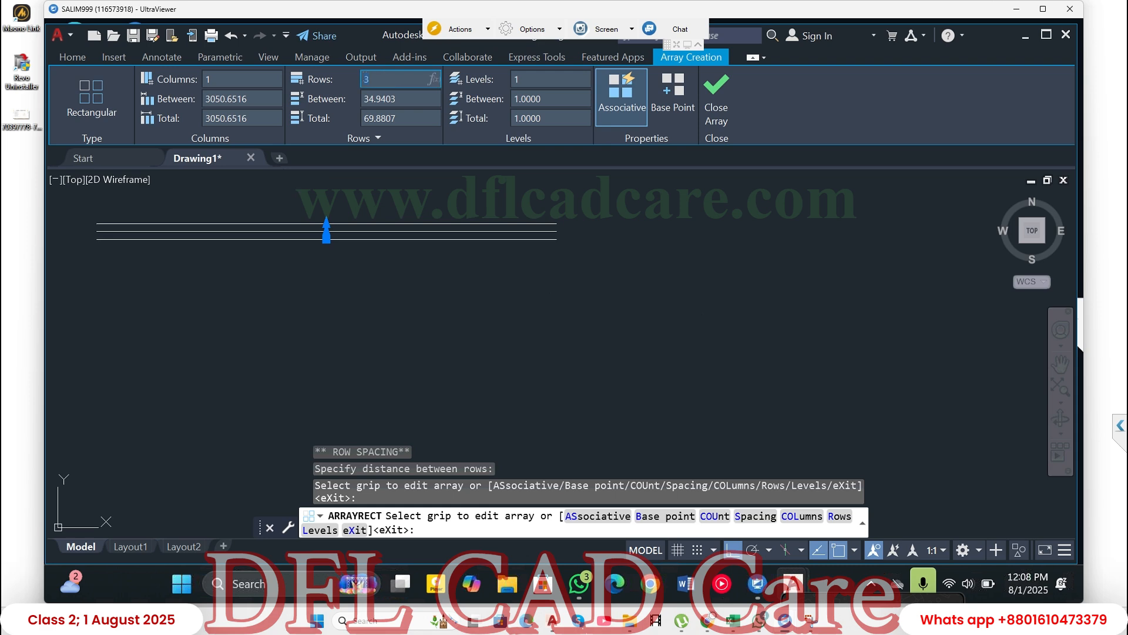
pyautogui.write('10')
pyautogui.press('Return')
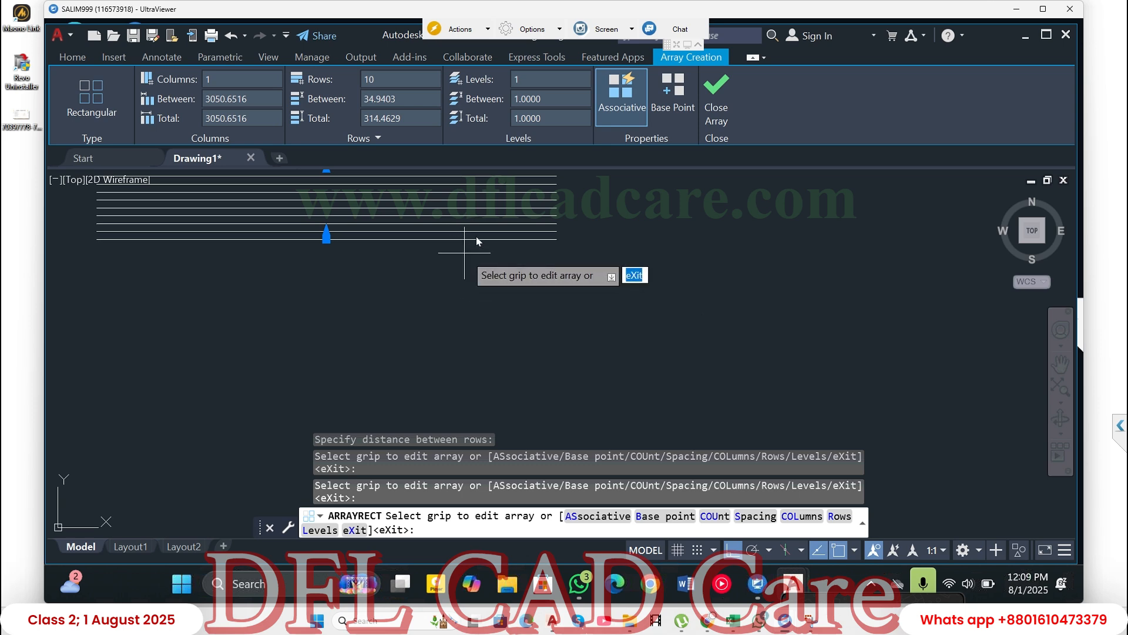
pyautogui.click(720, 88)
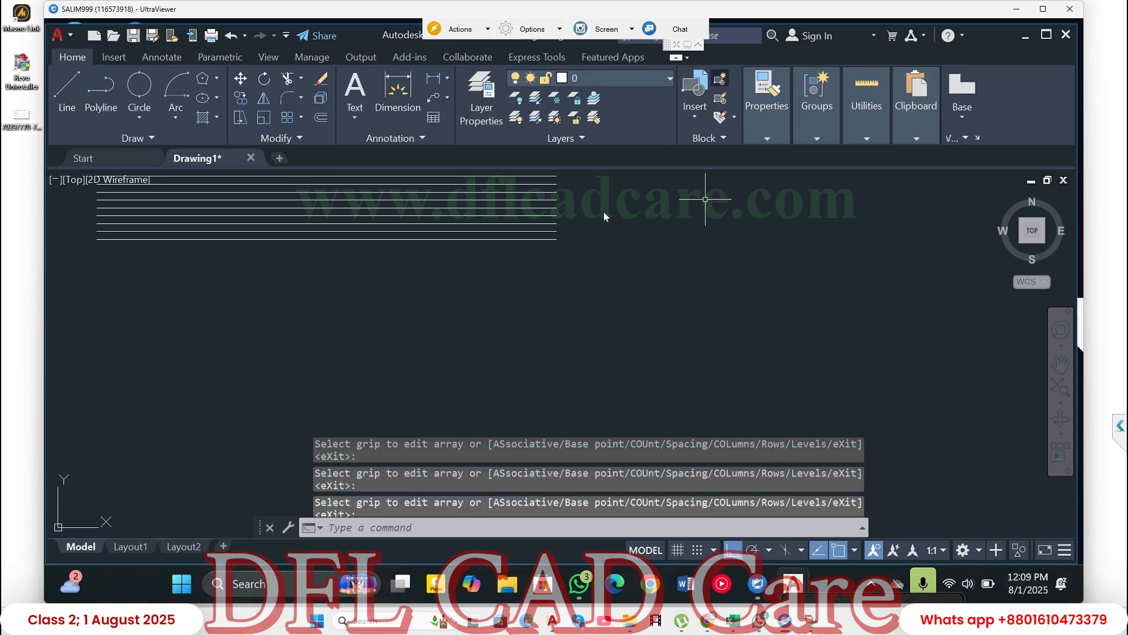
pyautogui.scroll(-4, 603, 238)
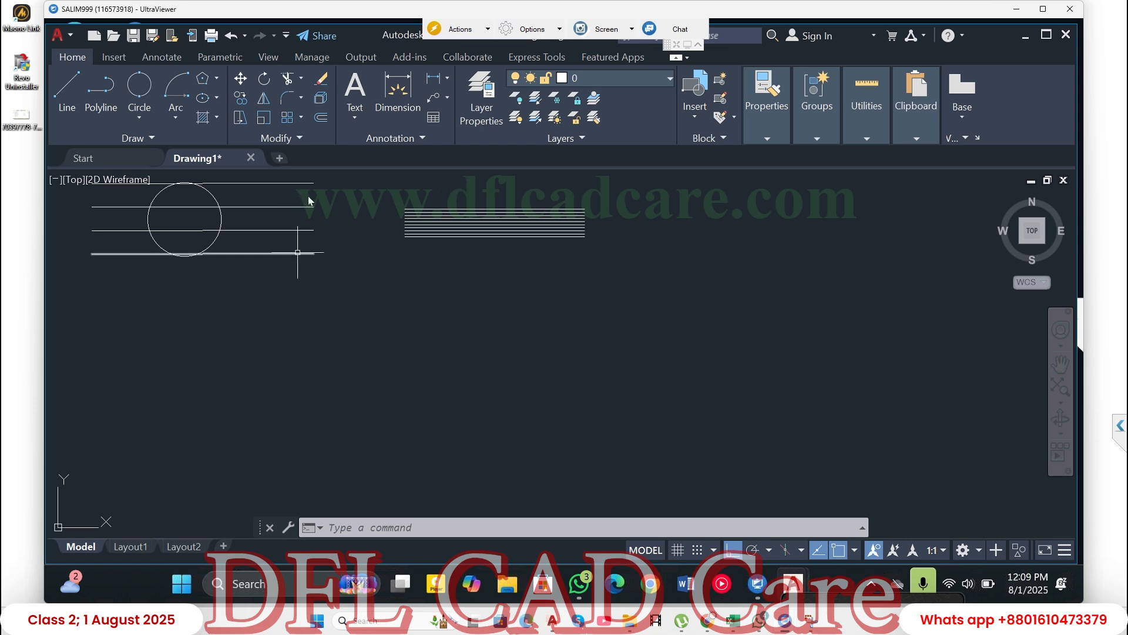
pyautogui.click(301, 117)
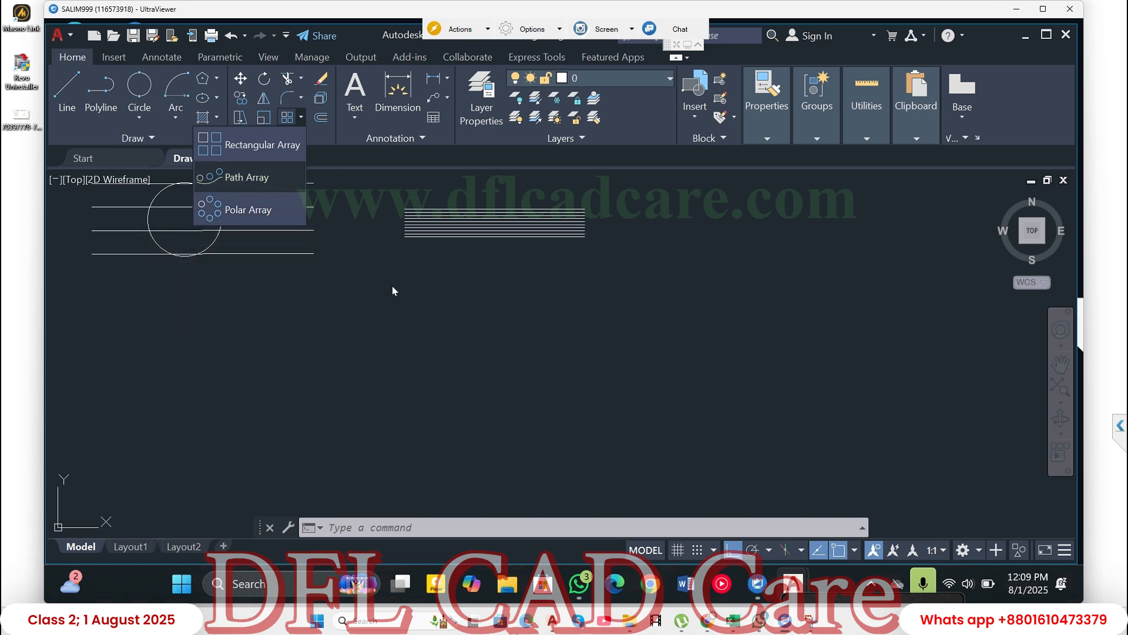
pyautogui.click(400, 331)
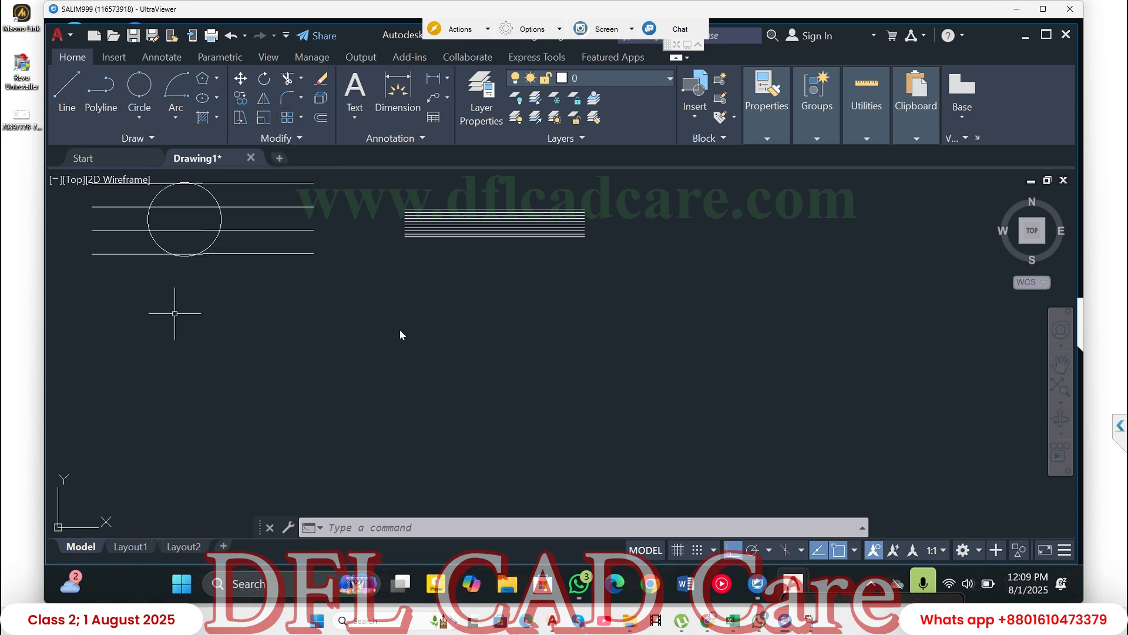
pyautogui.press('Escape')
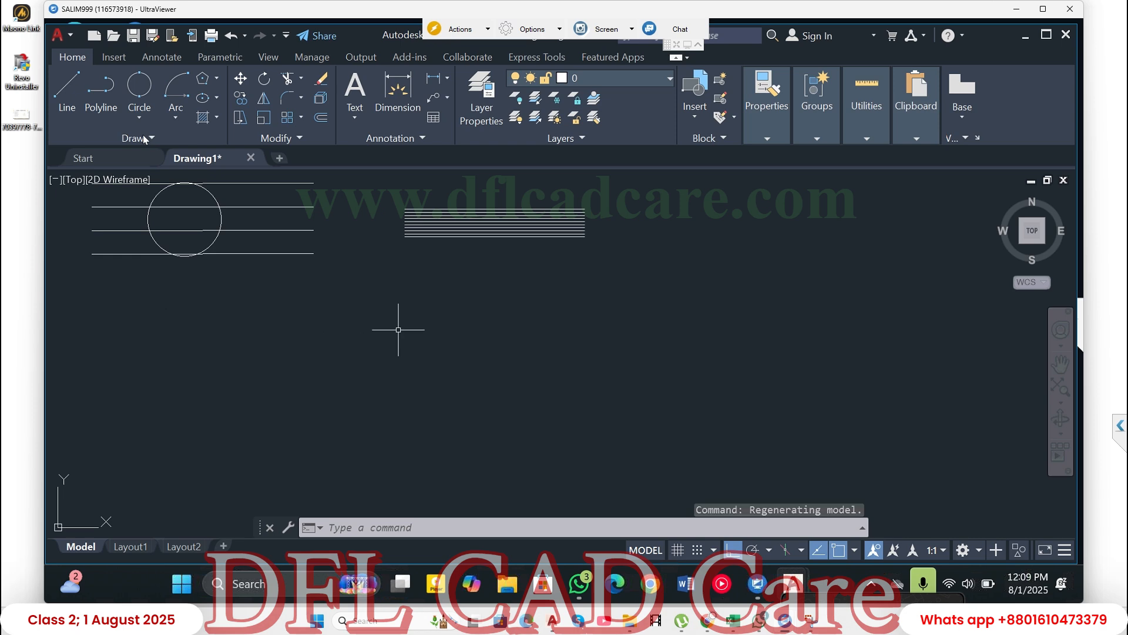
# - Draw a Spline Fit curve through four points below the existing lines, rising from lower left to upper right, with Ortho mode off
pyautogui.click(151, 139)
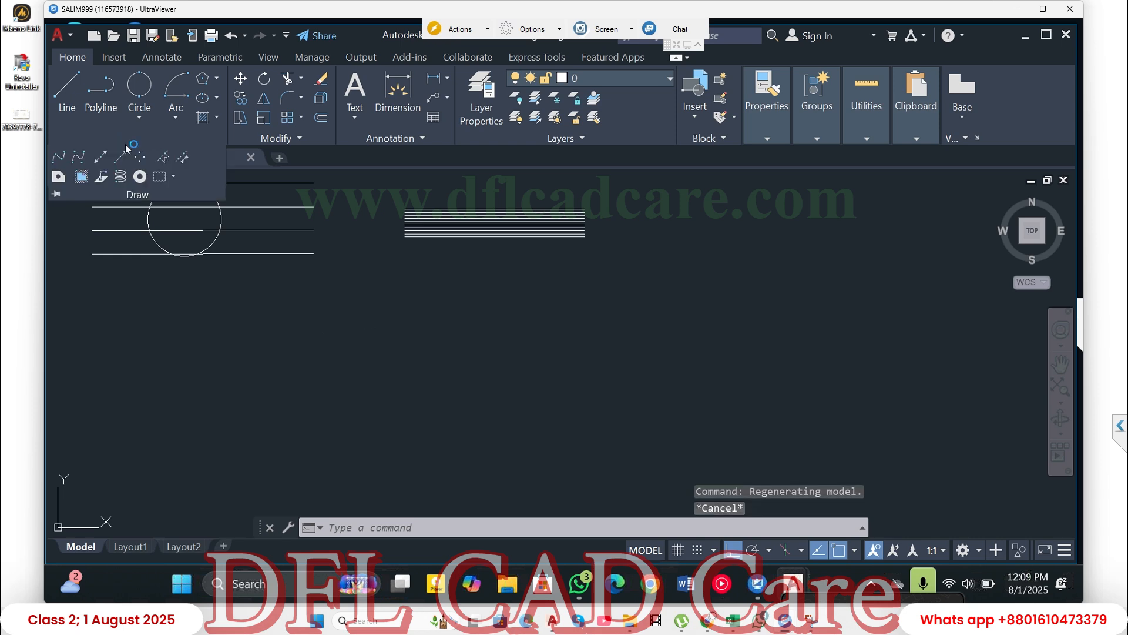
pyautogui.click(59, 157)
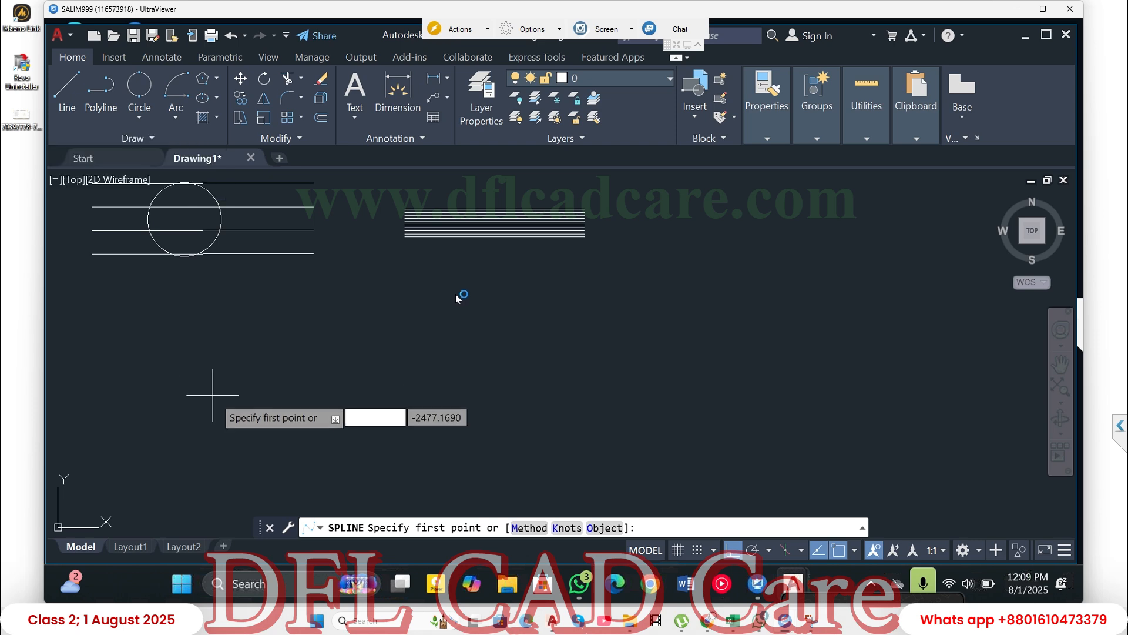
pyautogui.click(213, 395)
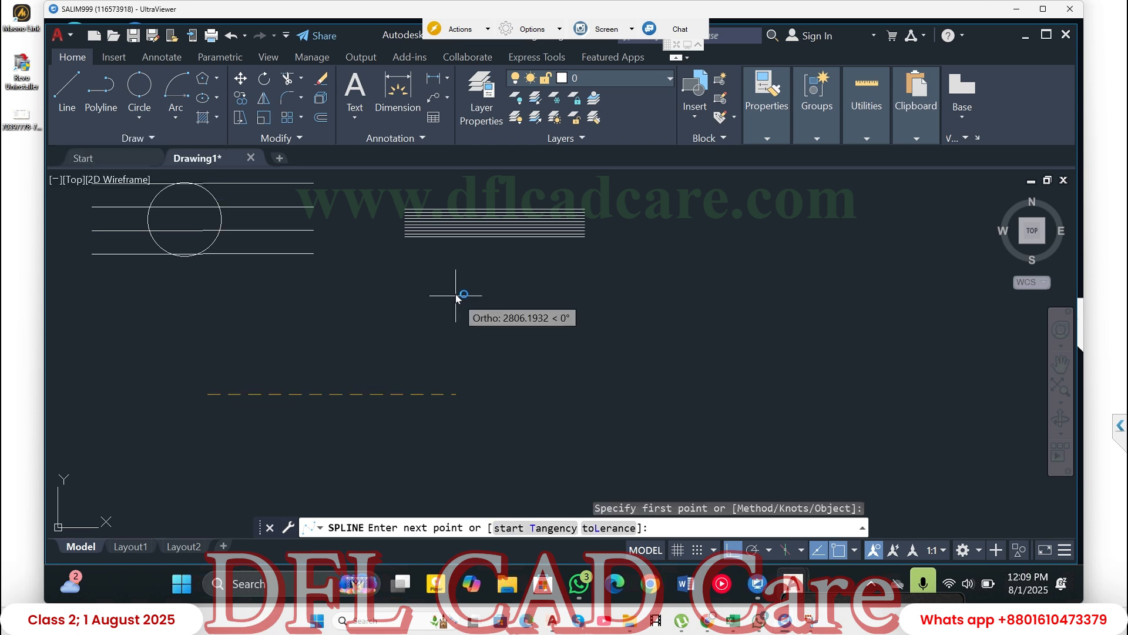
pyautogui.press('F8')
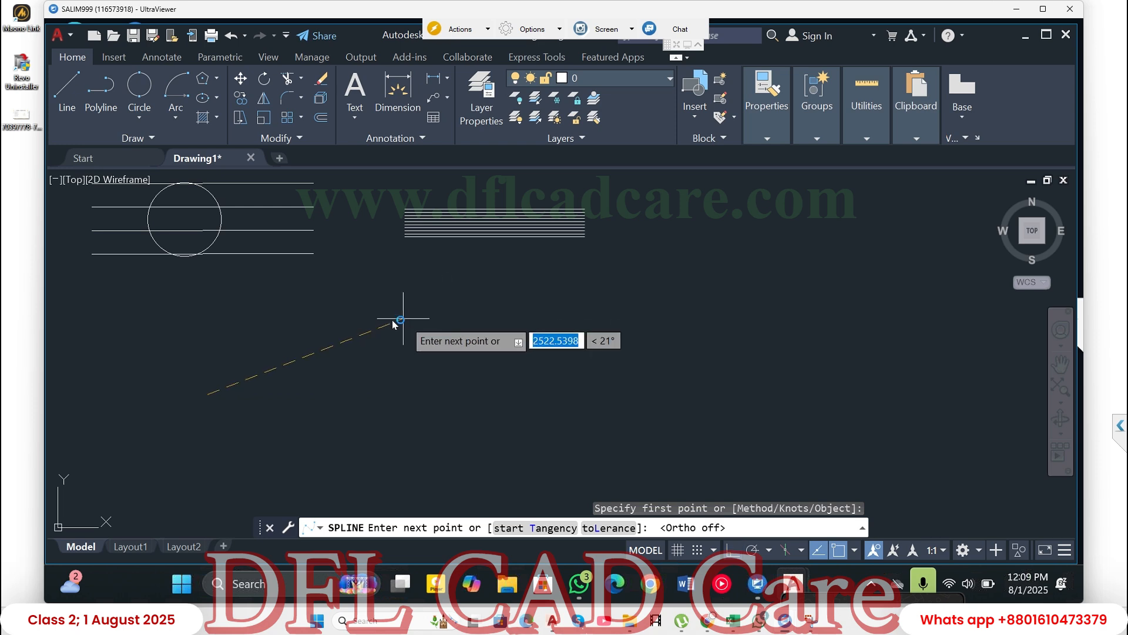
pyautogui.click(440, 312)
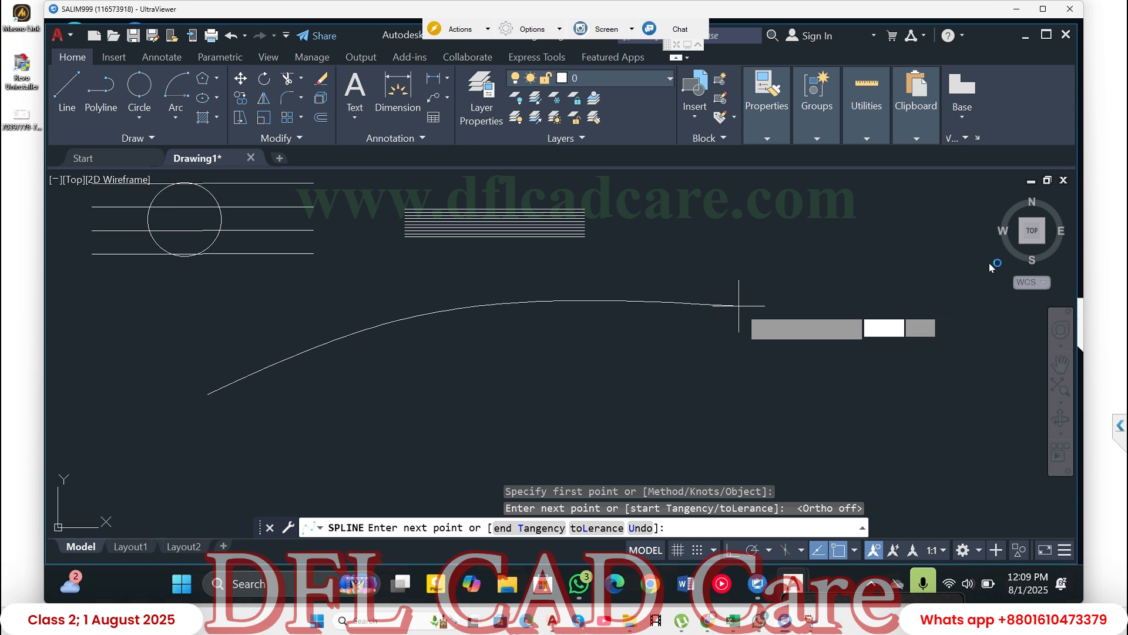
pyautogui.click(746, 304)
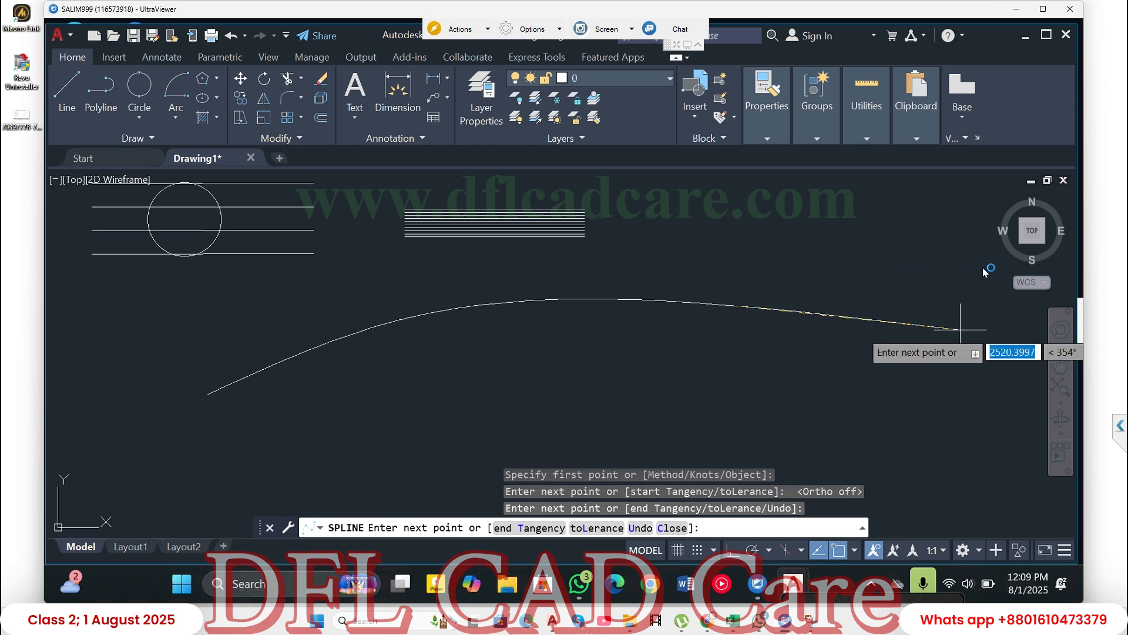
pyautogui.click(964, 220)
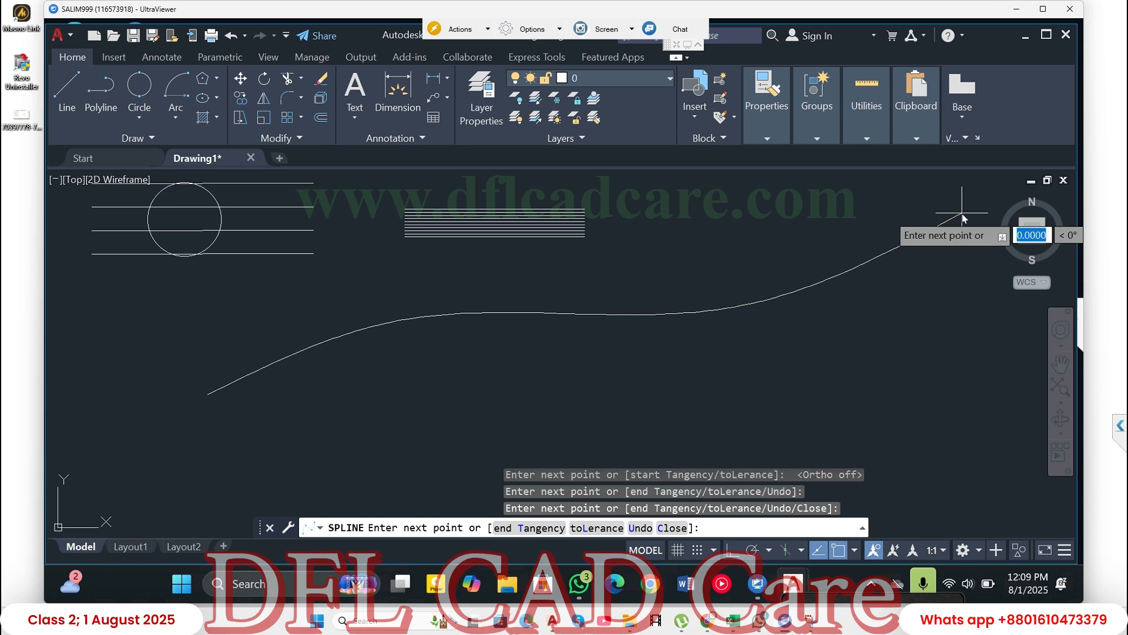
pyautogui.press('Return')
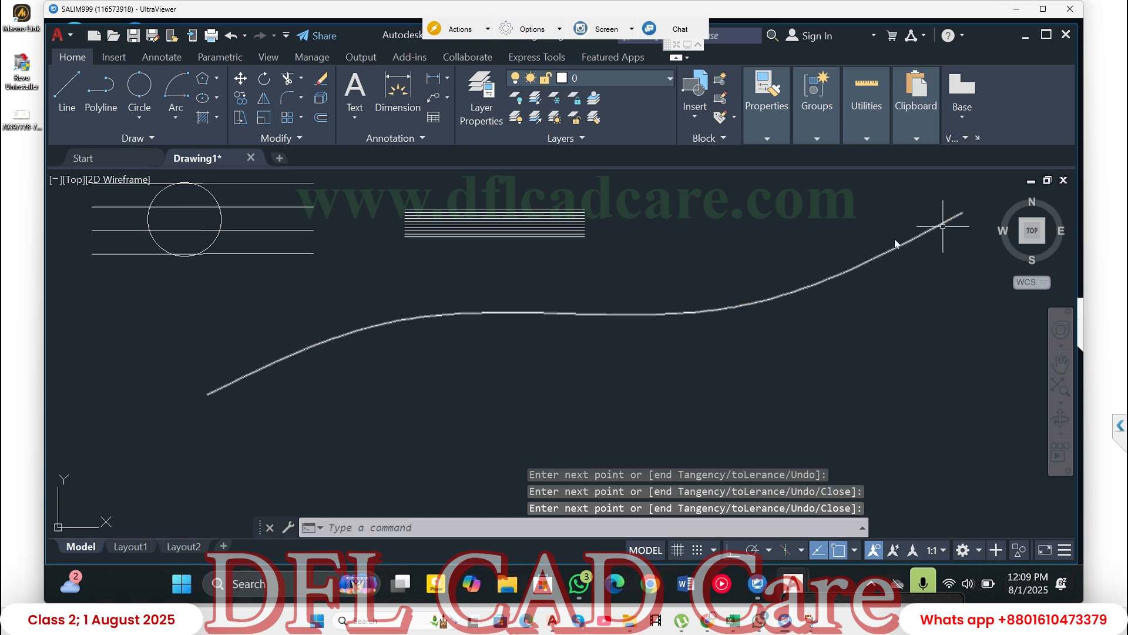
# - Draw a 2-Point circle about 143 units in diameter, starting at the spline's lower-left endpoint and extending up and to the left
pyautogui.click(138, 118)
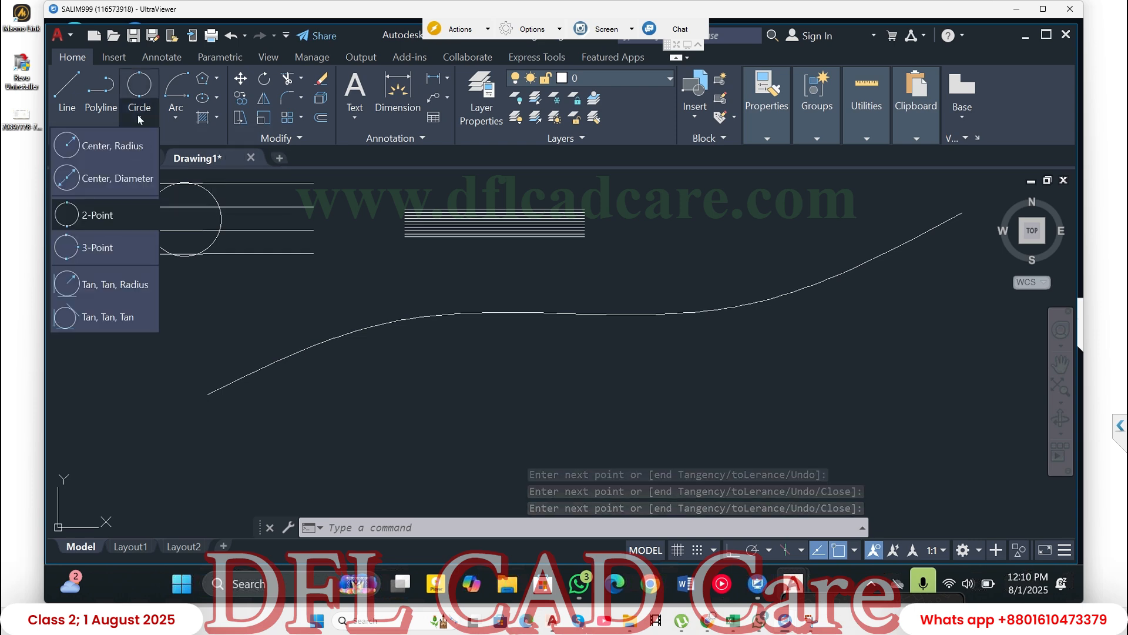
pyautogui.click(97, 214)
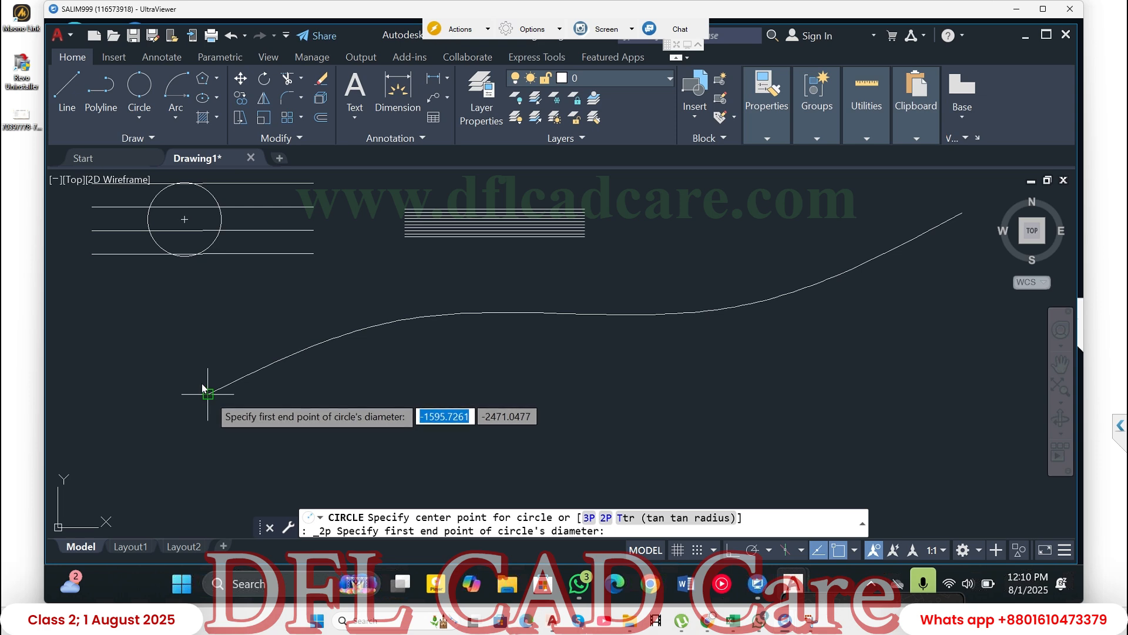
pyautogui.click(208, 394)
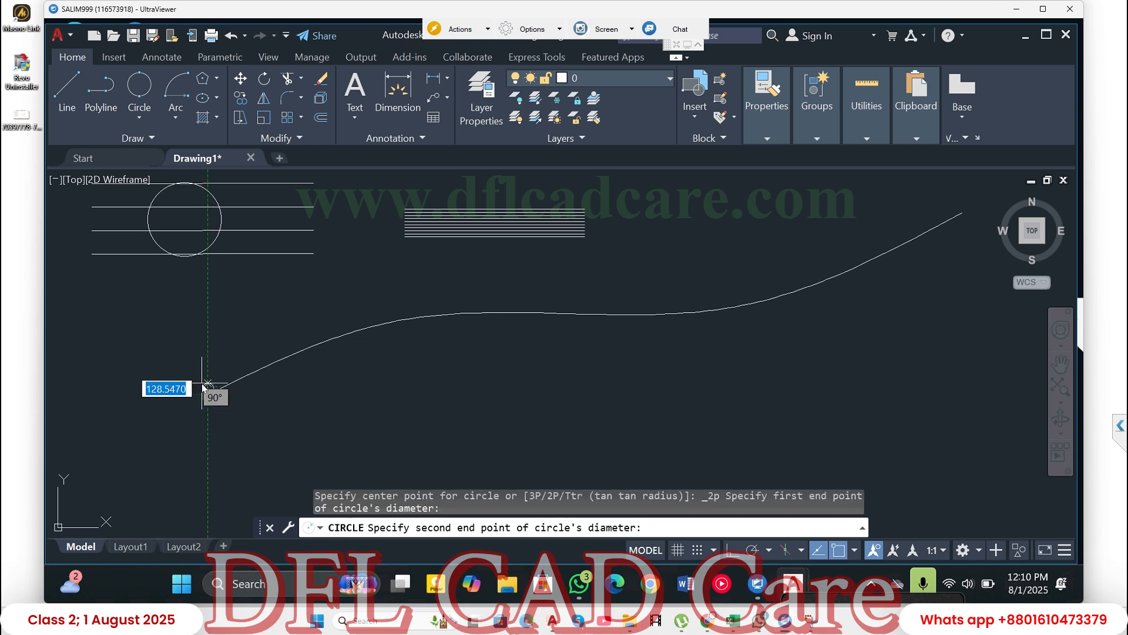
pyautogui.scroll(2, 204, 388)
pyautogui.scroll(2, 205, 386)
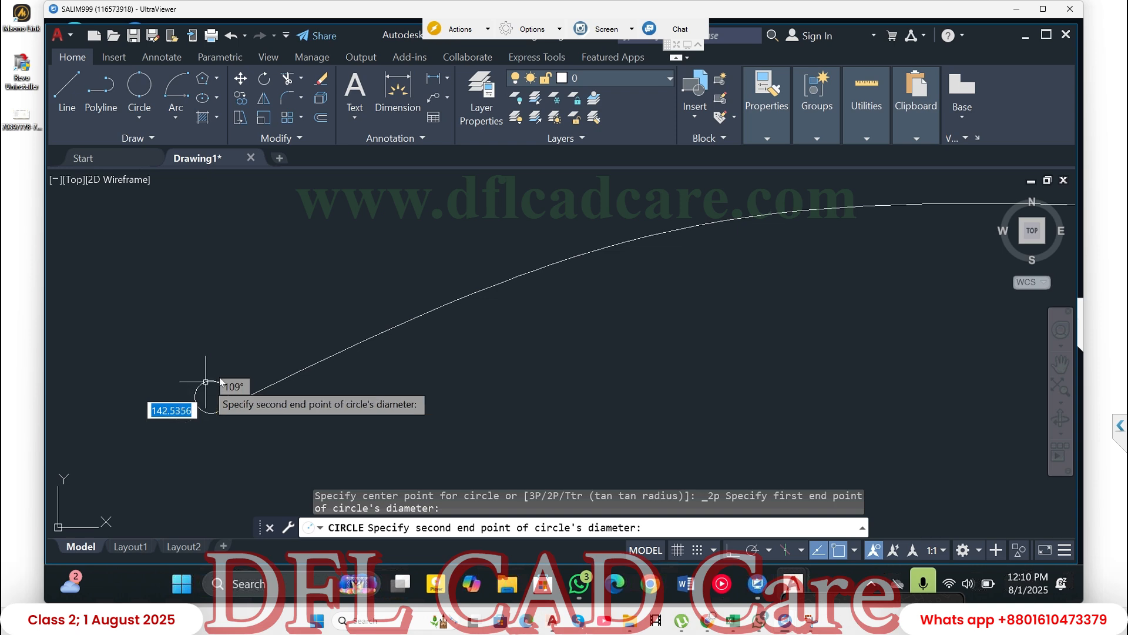
pyautogui.click(206, 384)
pyautogui.scroll(-4, 268, 315)
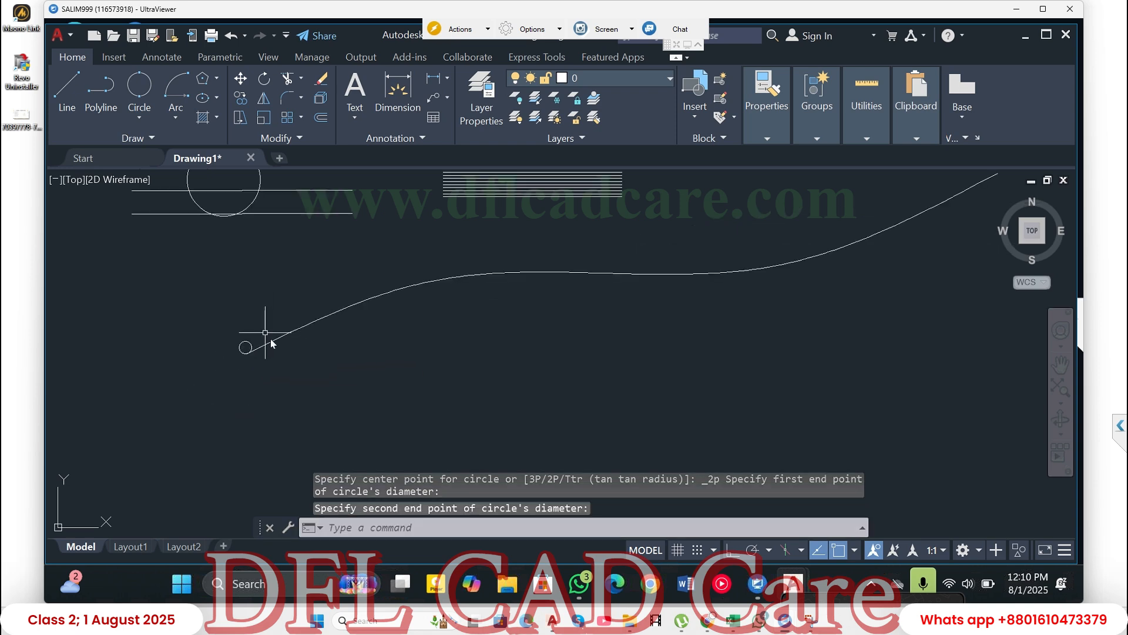
# - Create a Path Array of the small circle at the spline's lower-left end, using the spline as the path curve
pyautogui.click(301, 117)
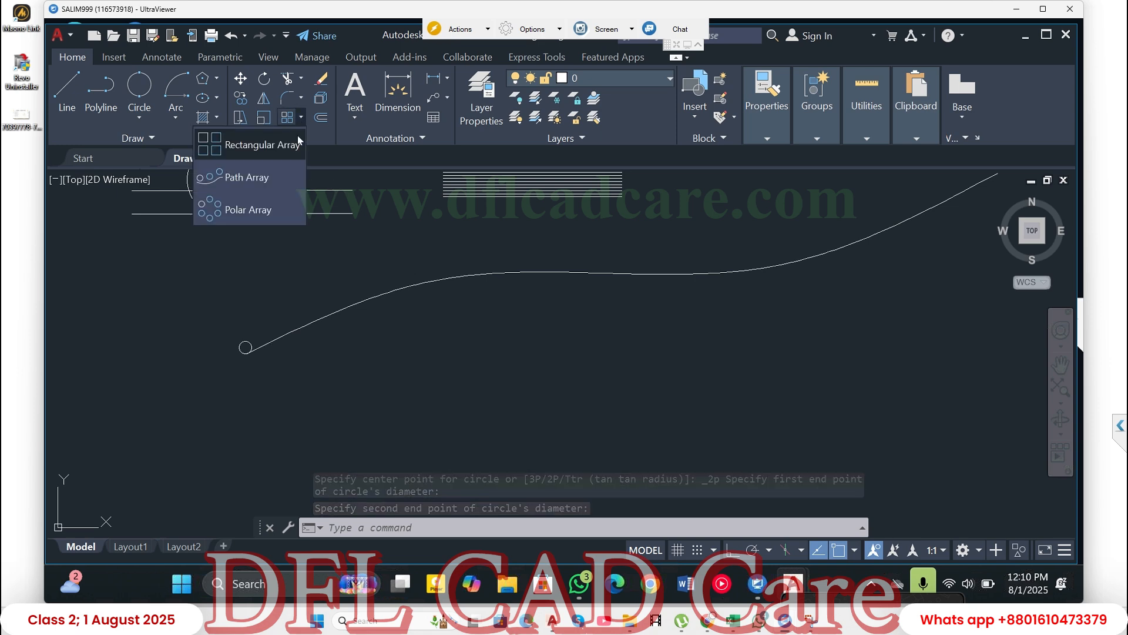
pyautogui.click(252, 184)
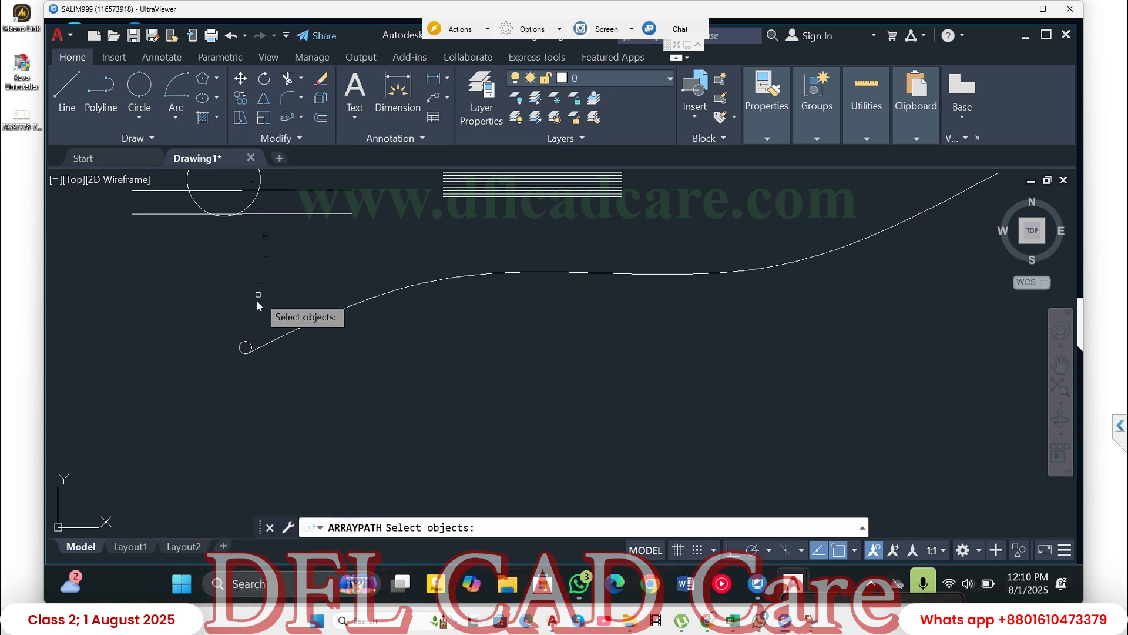
pyautogui.click(249, 342)
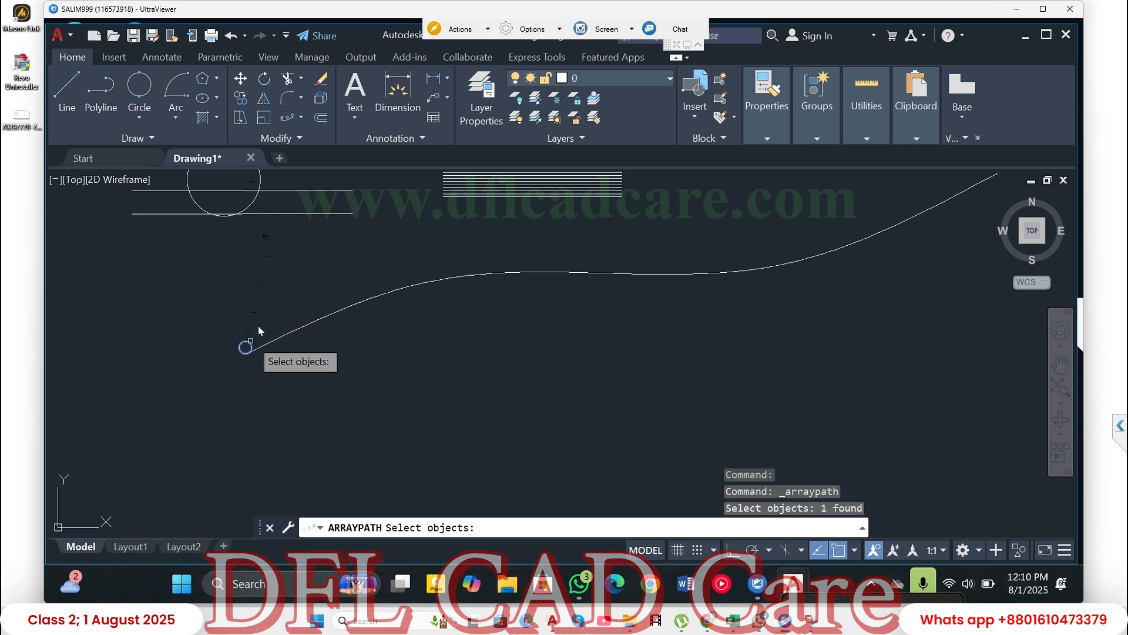
pyautogui.press('Return')
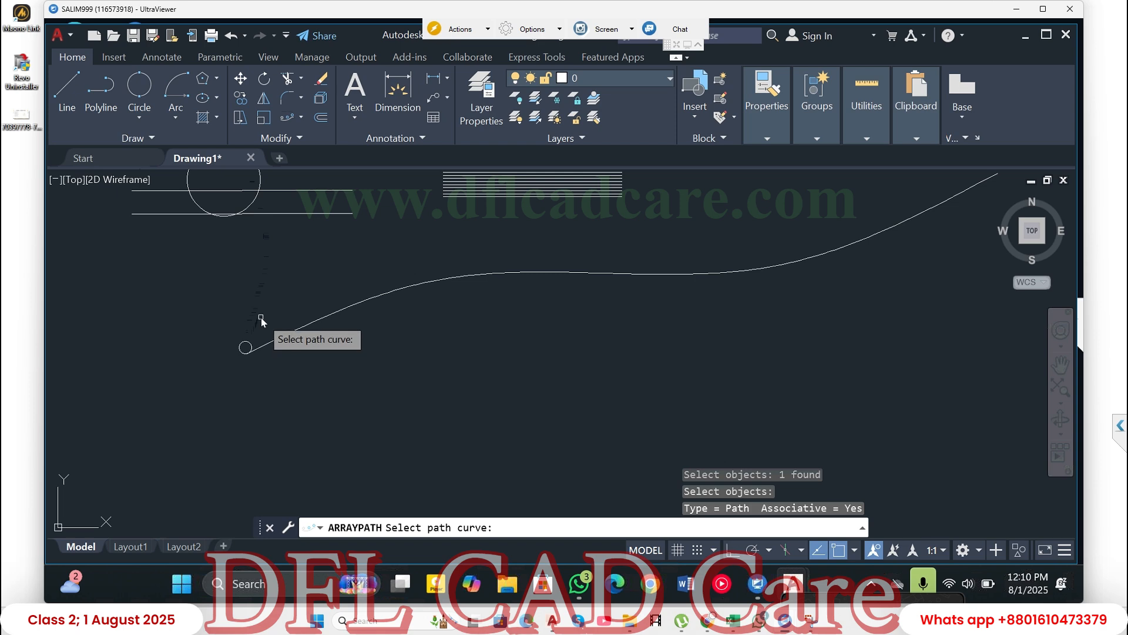
pyautogui.click(316, 318)
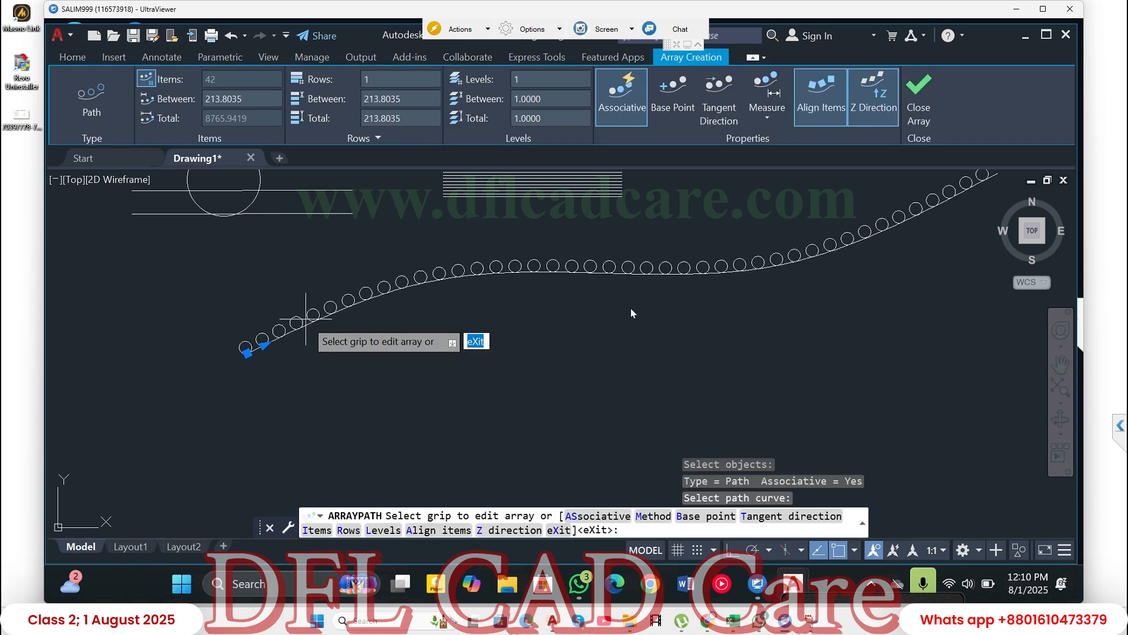
# - Set the spacing between the path array's items to 100
pyautogui.scroll(-3, 588, 320)
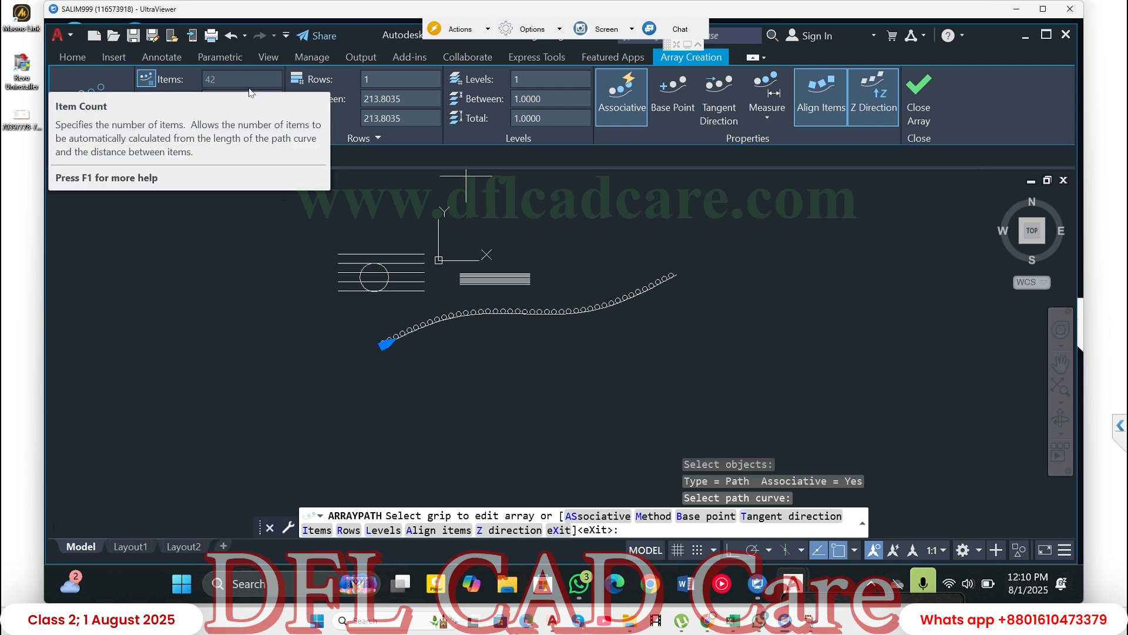
pyautogui.click(241, 74)
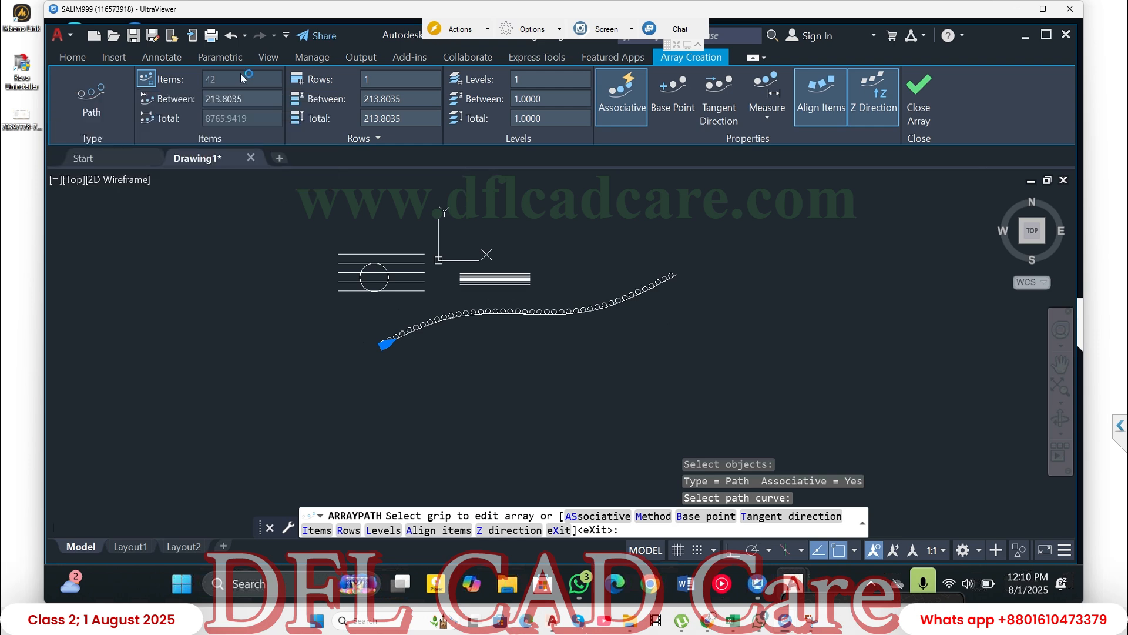
pyautogui.click(247, 94)
pyautogui.write('100')
pyautogui.press('Return')
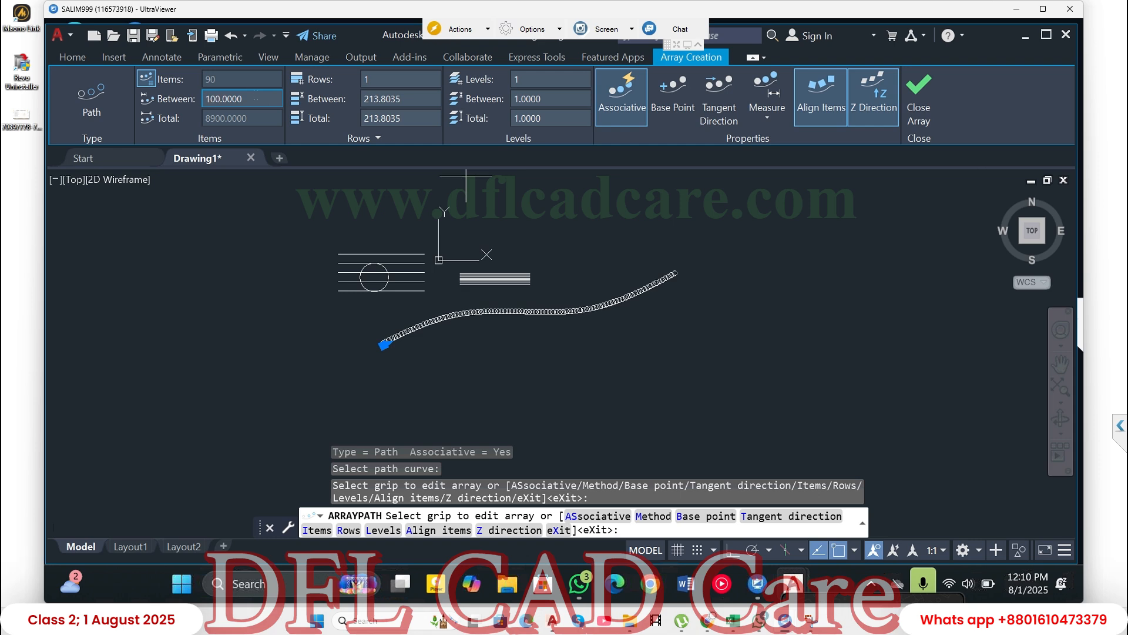
# - Set the spacing between the path array's items to 300 and finish the array
pyautogui.click(209, 101)
pyautogui.write('300')
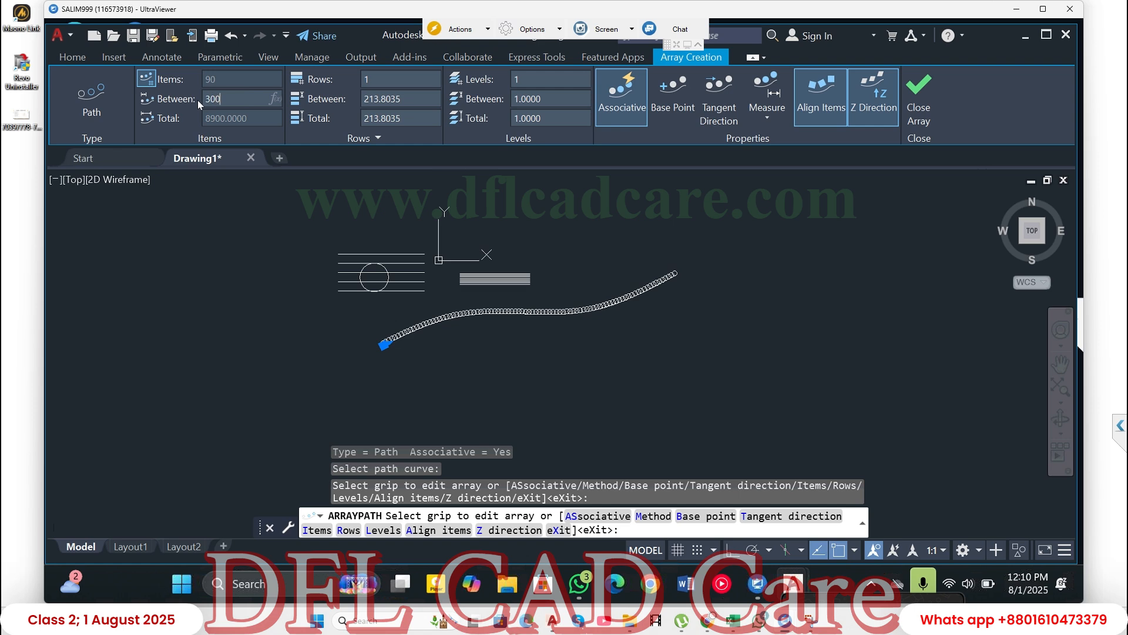
pyautogui.press('Return')
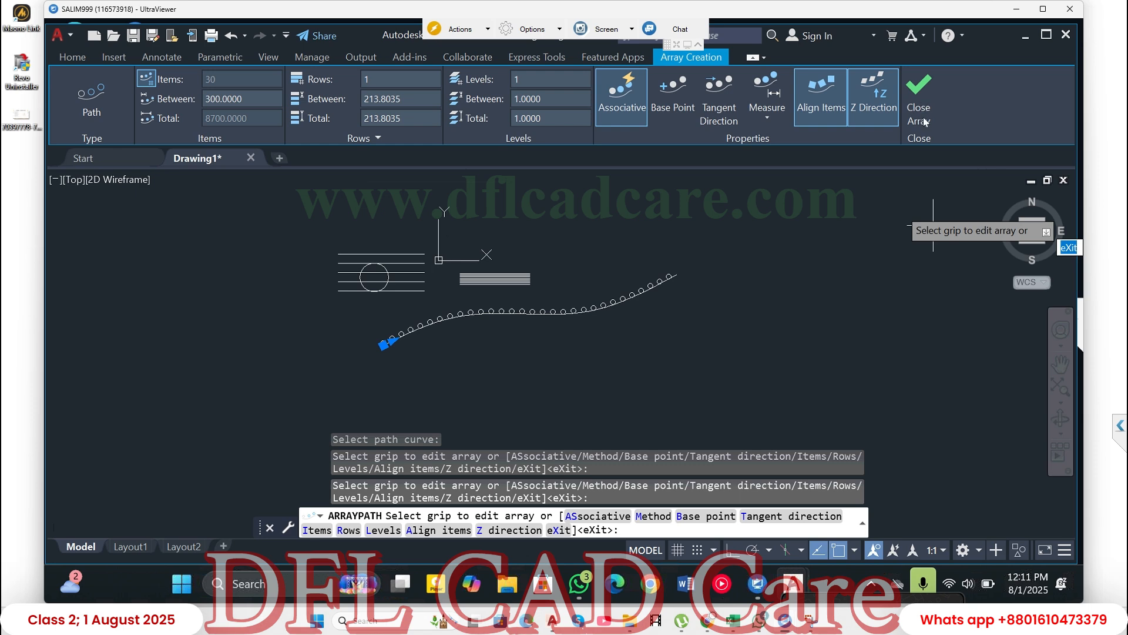
pyautogui.click(935, 107)
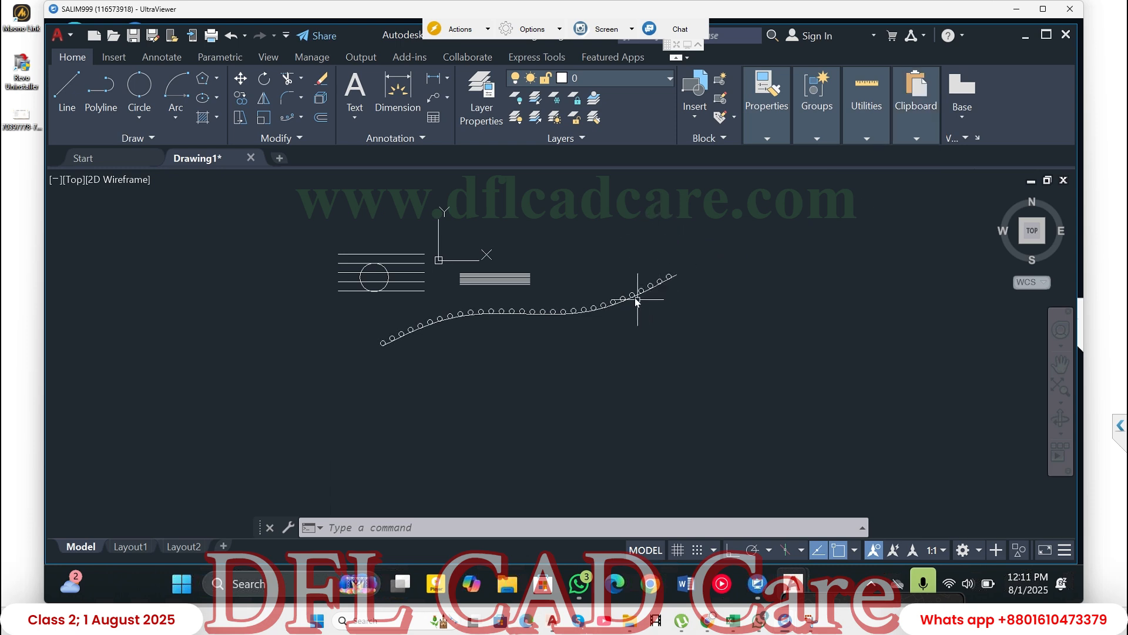
# - Delete the spline running beneath the arrayed circles, keeping the circles
pyautogui.scroll(3, 634, 298)
pyautogui.scroll(6, 635, 298)
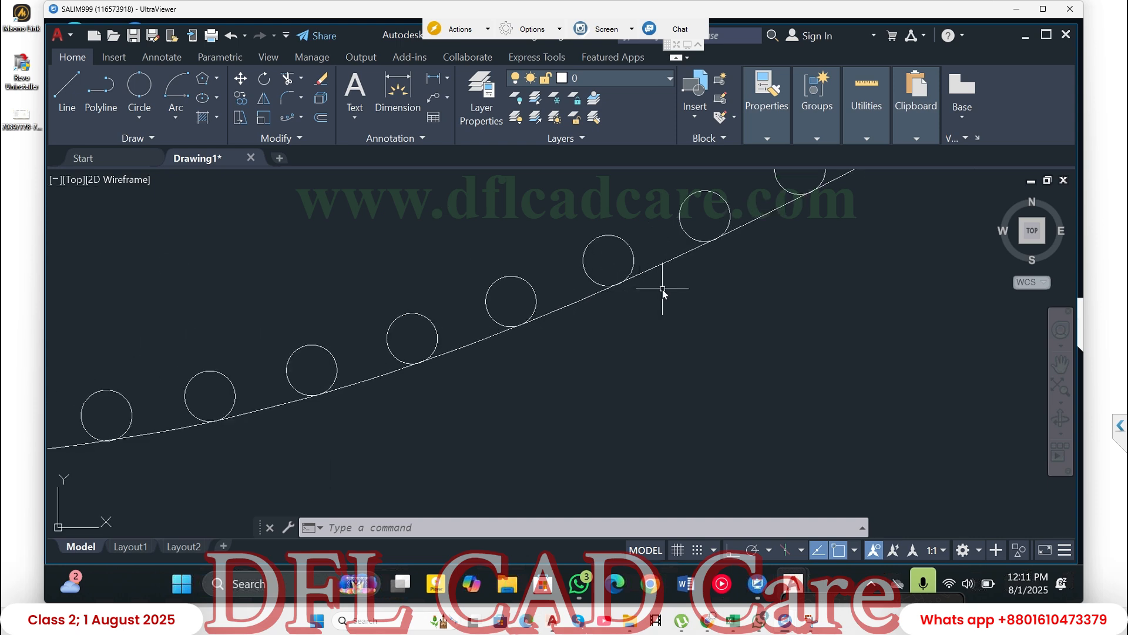
pyautogui.click(680, 274)
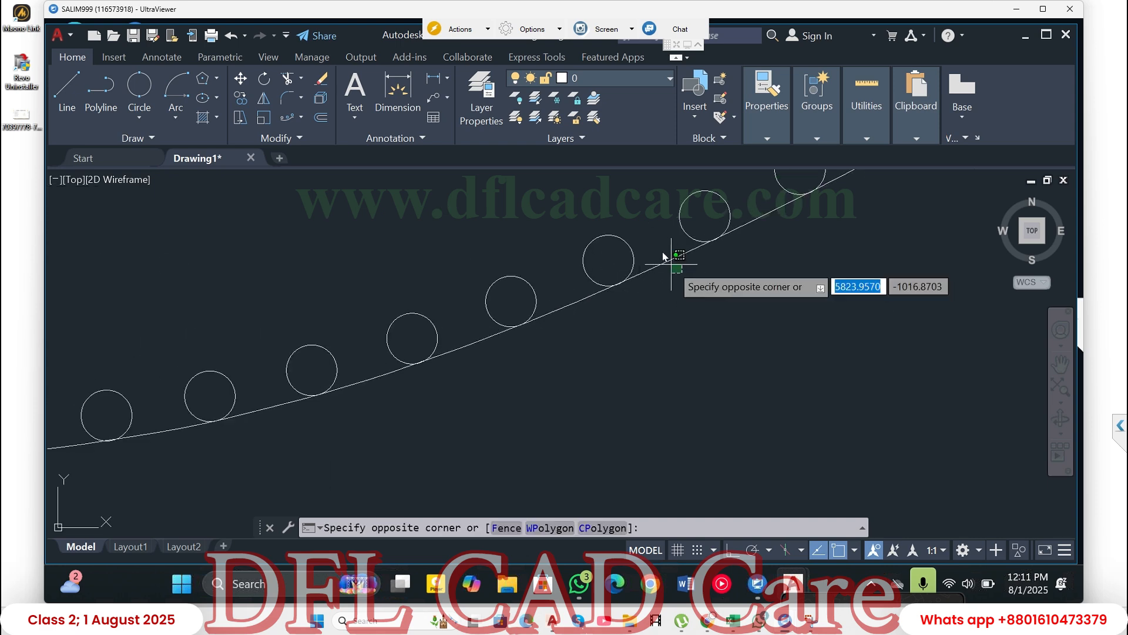
pyautogui.click(661, 250)
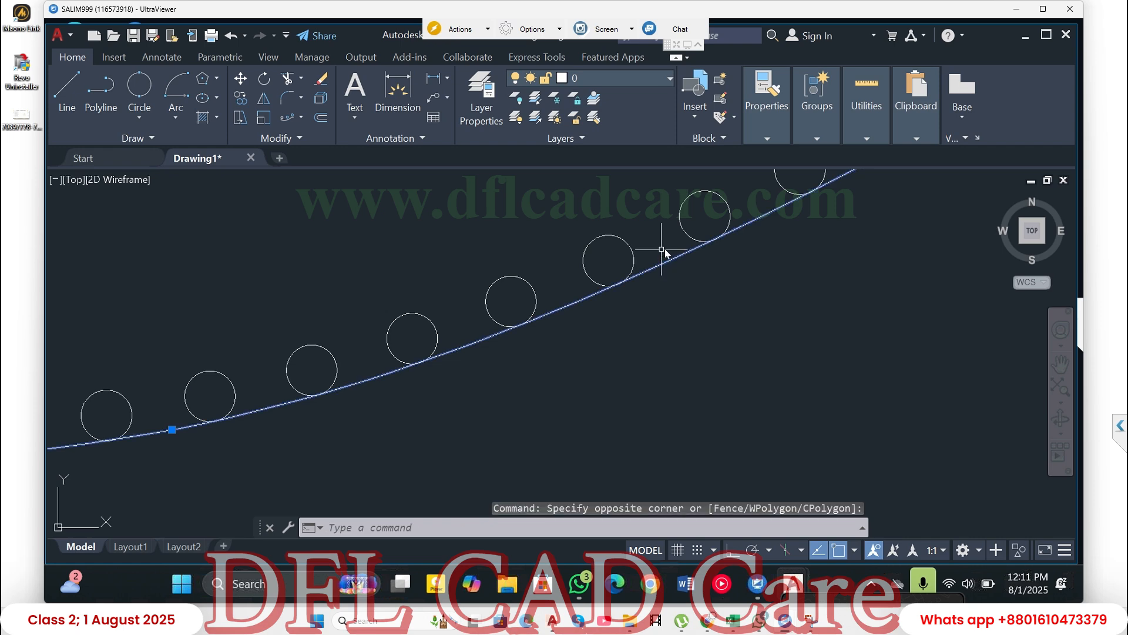
pyautogui.press('Delete')
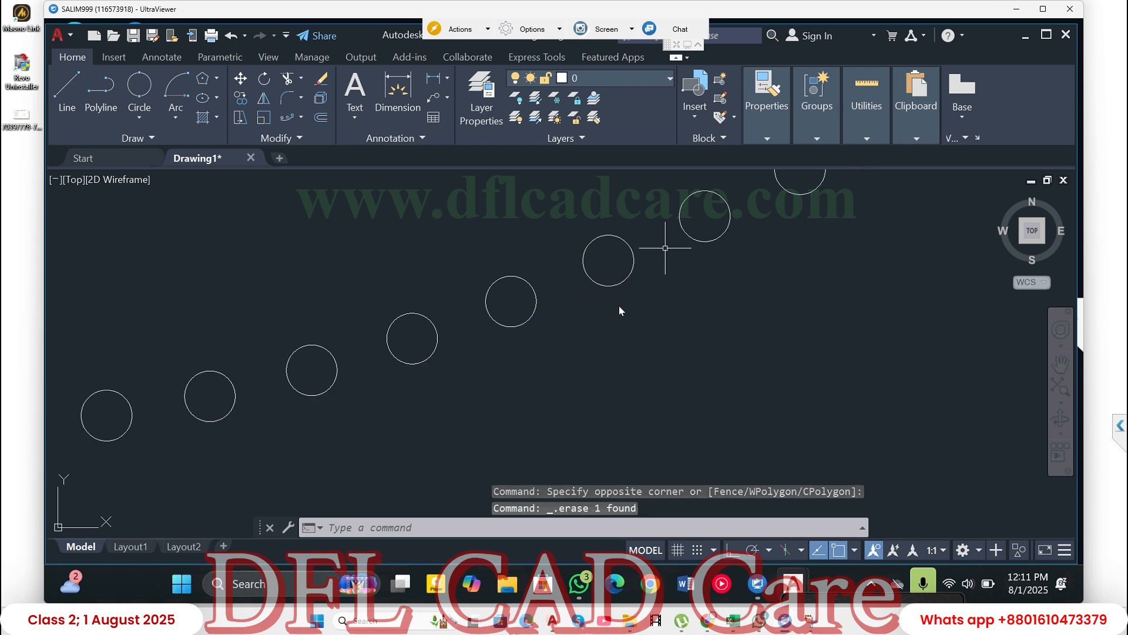
# - Mirror the circle array about a vertical line through the center of its upper-right circle, keeping the source objects
pyautogui.scroll(-6, 629, 319)
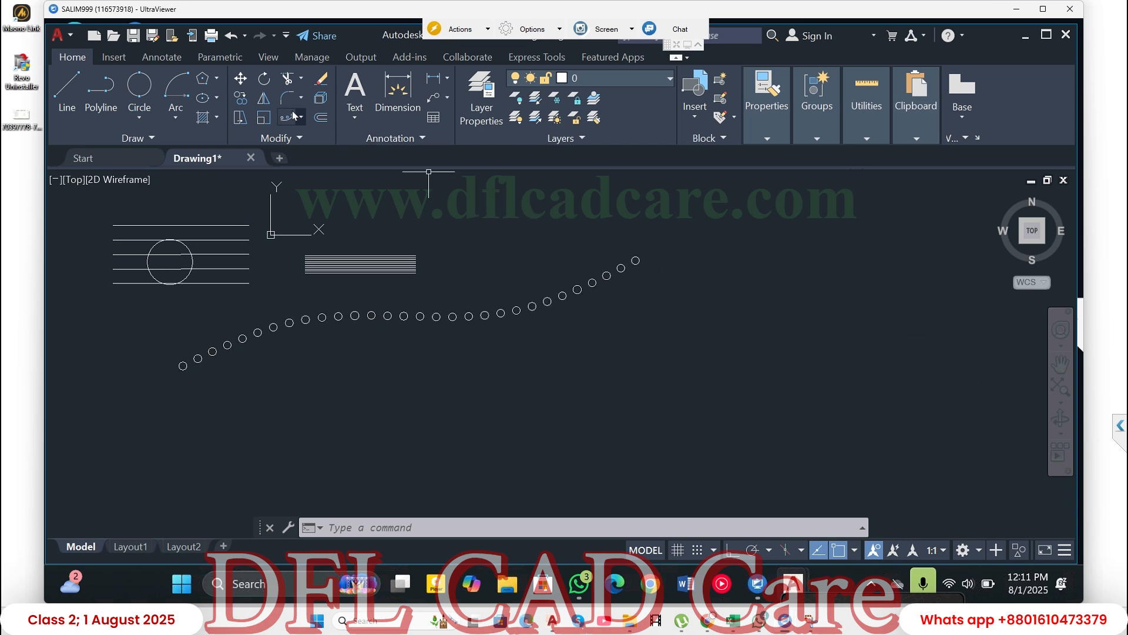
pyautogui.click(265, 101)
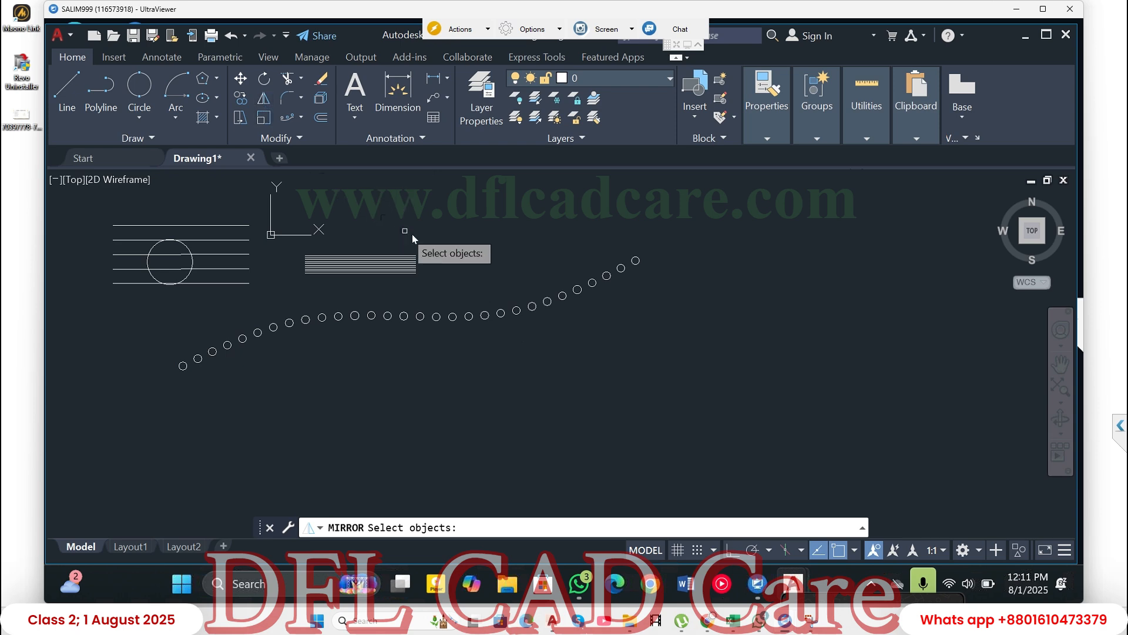
pyautogui.click(488, 315)
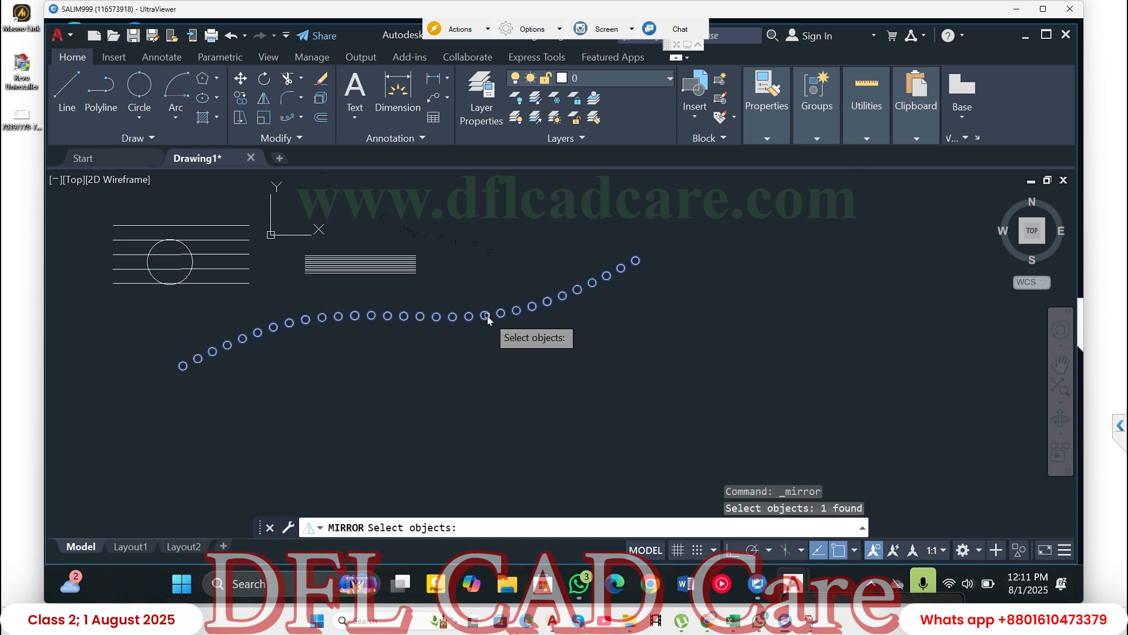
pyautogui.press('Return')
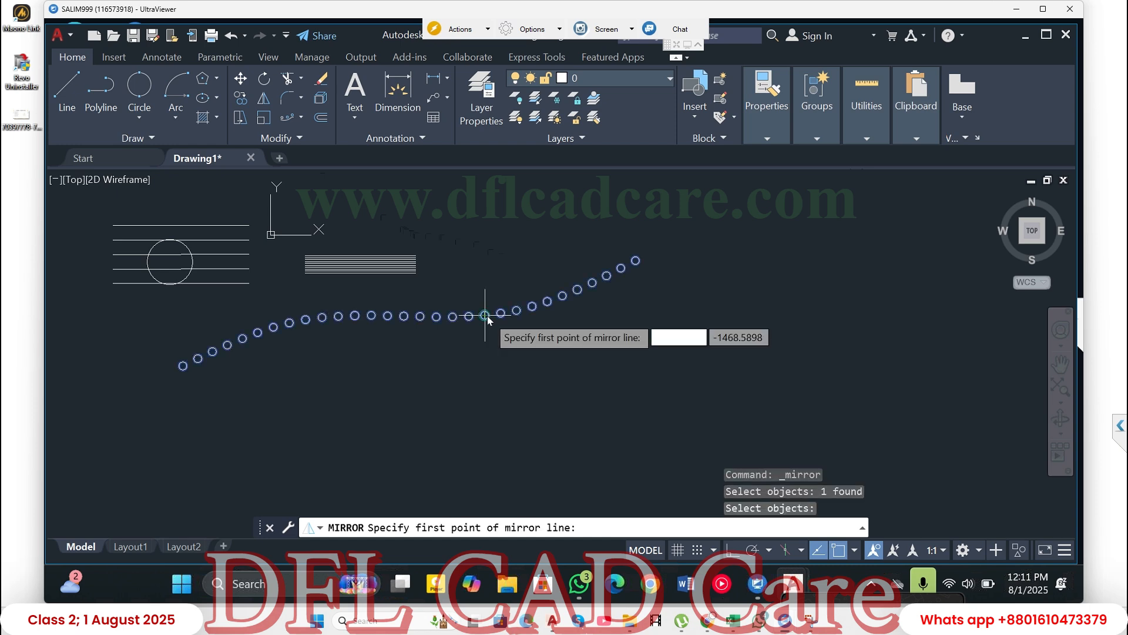
pyautogui.click(636, 261)
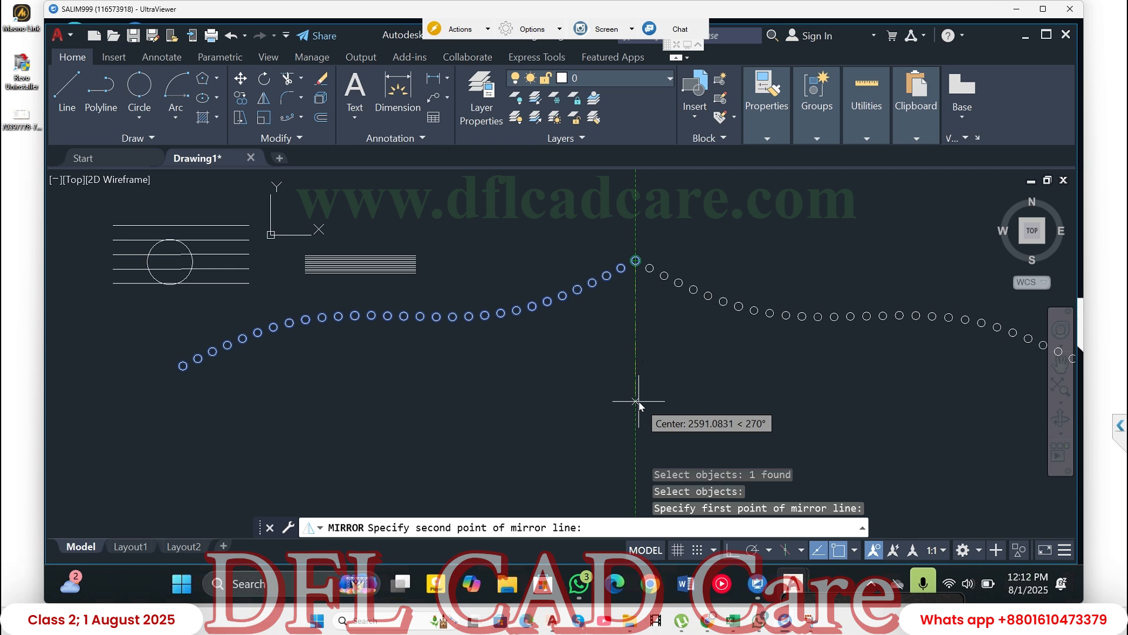
pyautogui.press('F8')
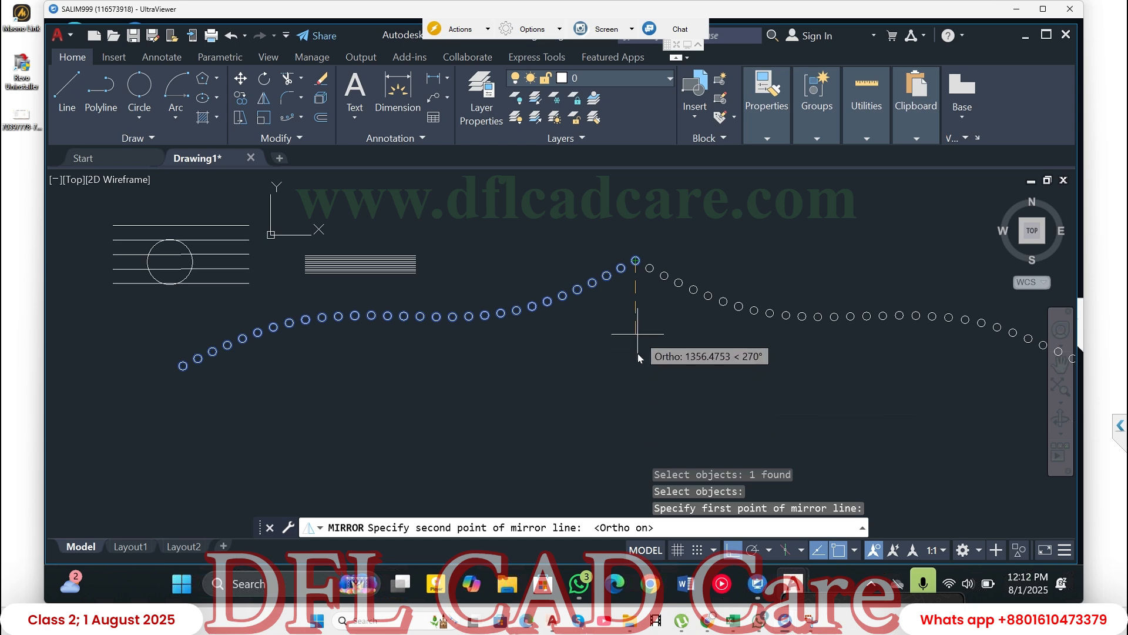
pyautogui.press('F8')
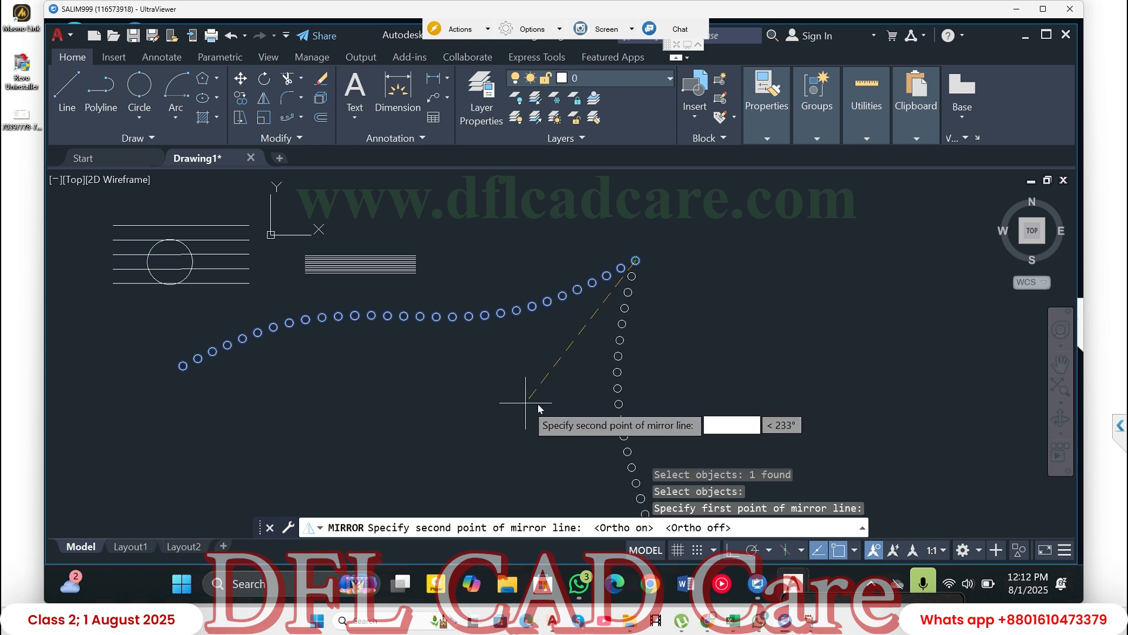
pyautogui.click(636, 358)
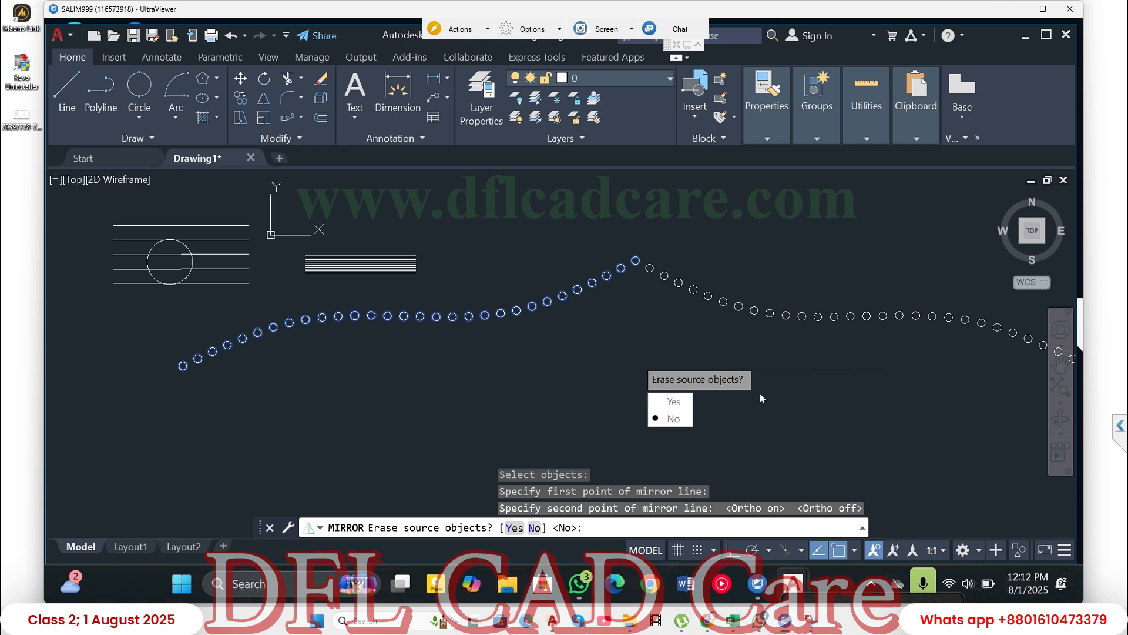
pyautogui.click(672, 419)
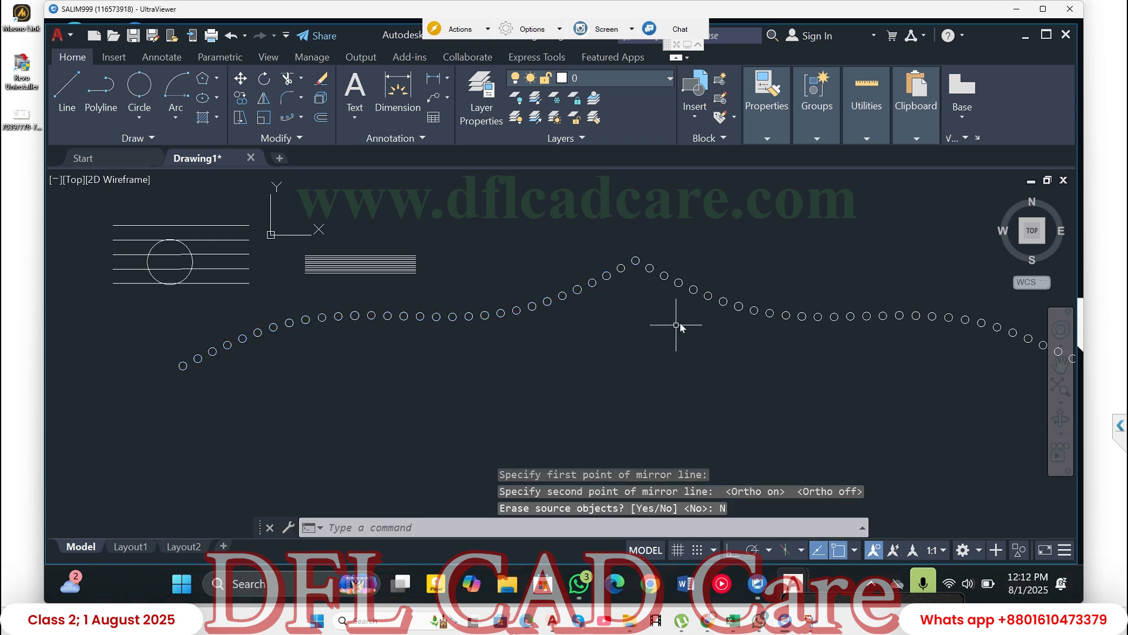
pyautogui.click(302, 117)
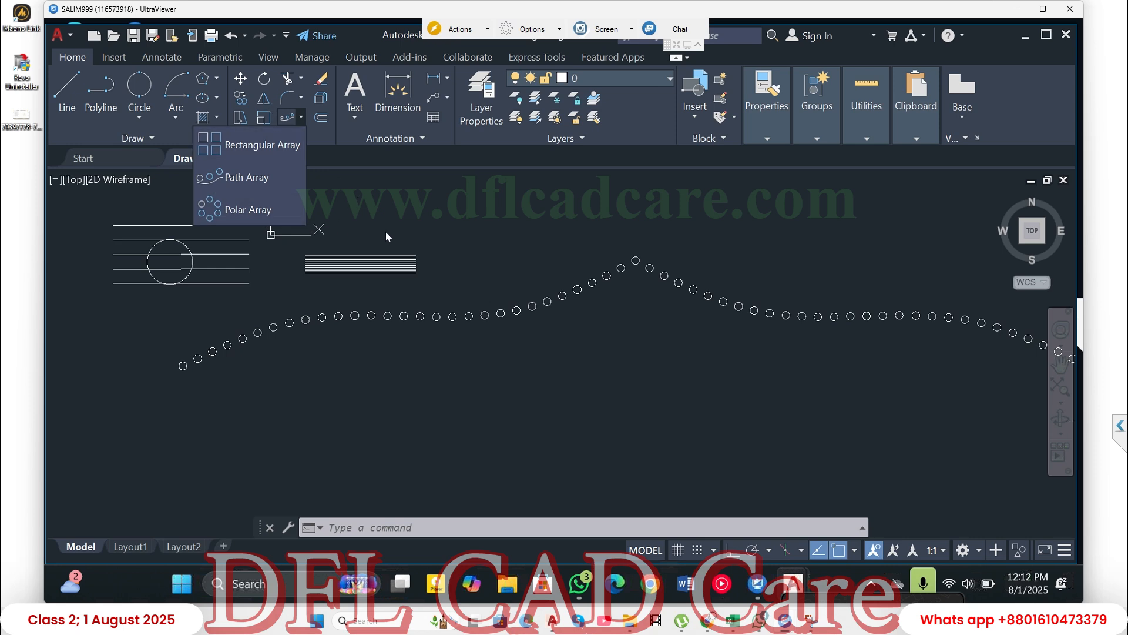
pyautogui.click(442, 223)
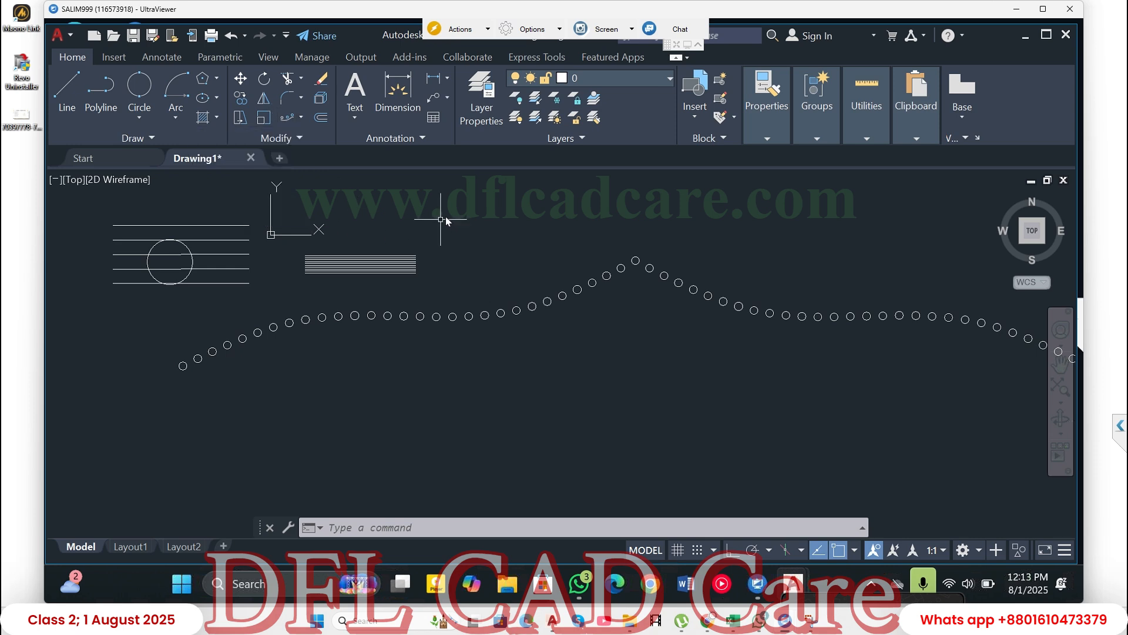
# - Draw a 2-Point circle about 1106 units in diameter in the empty space below the middle of the original circle array
pyautogui.click(138, 87)
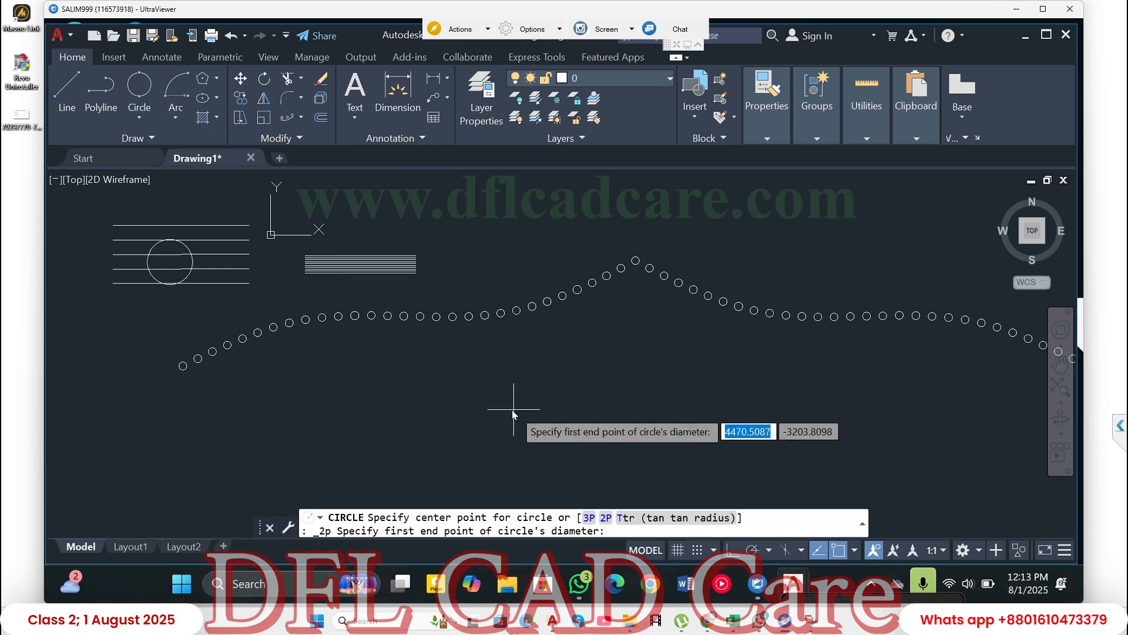
pyautogui.click(512, 393)
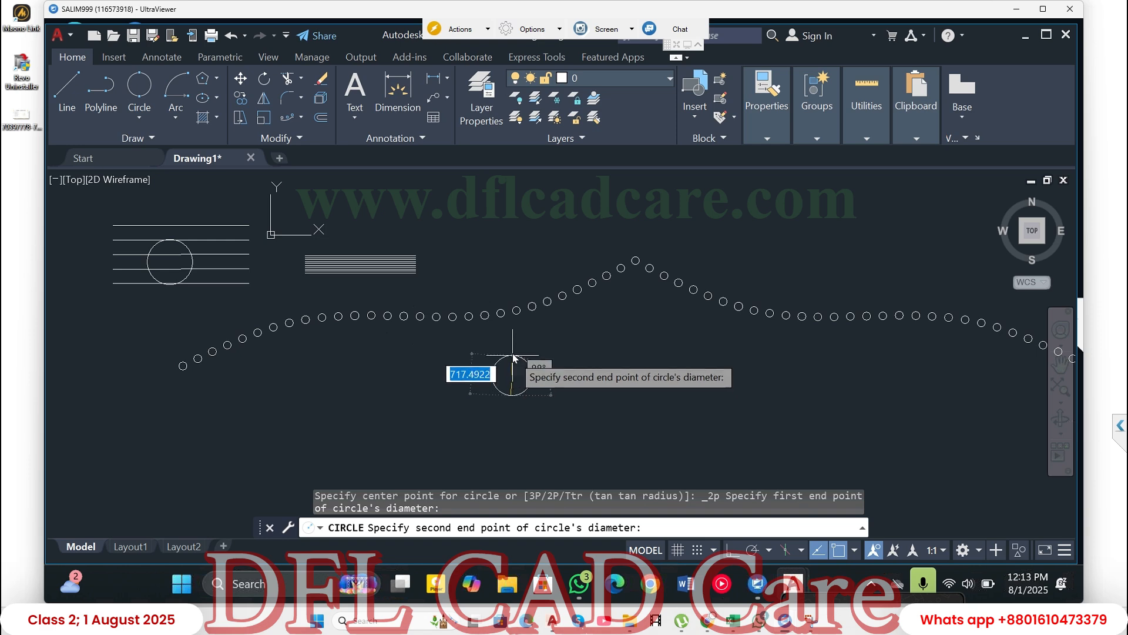
pyautogui.click(512, 335)
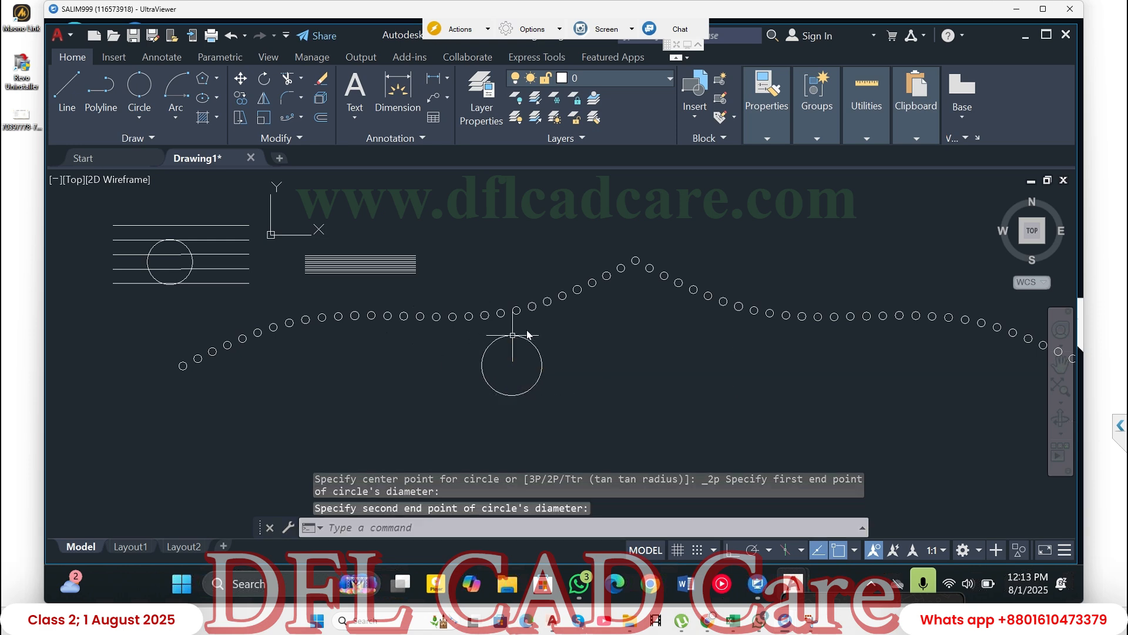
pyautogui.click(143, 122)
pyautogui.click(118, 146)
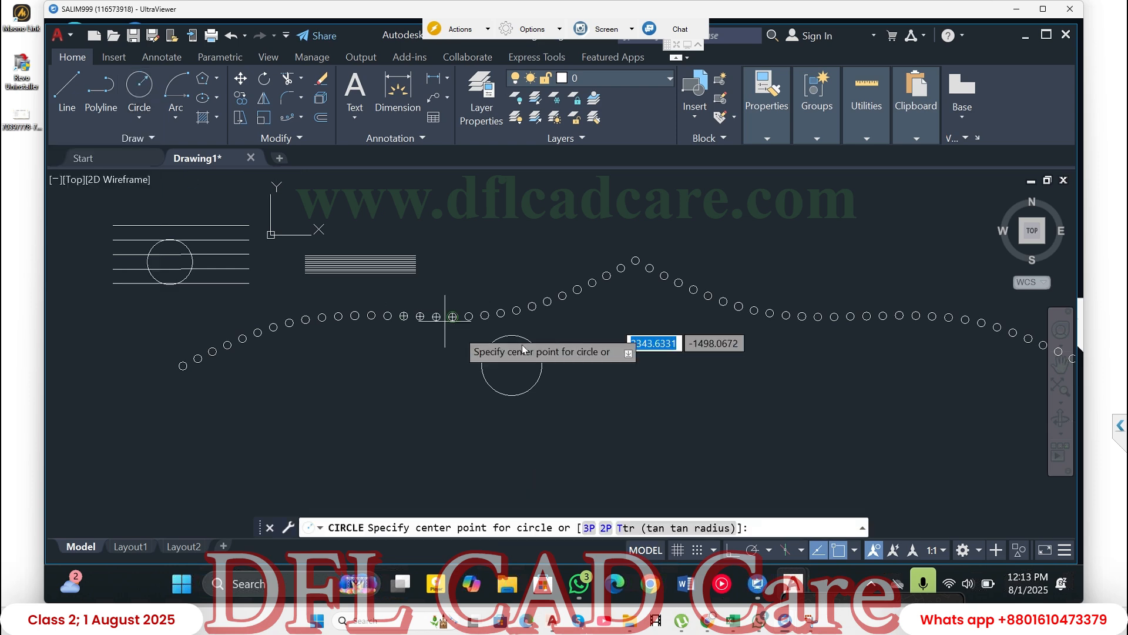
pyautogui.scroll(5, 521, 338)
pyautogui.scroll(2, 511, 330)
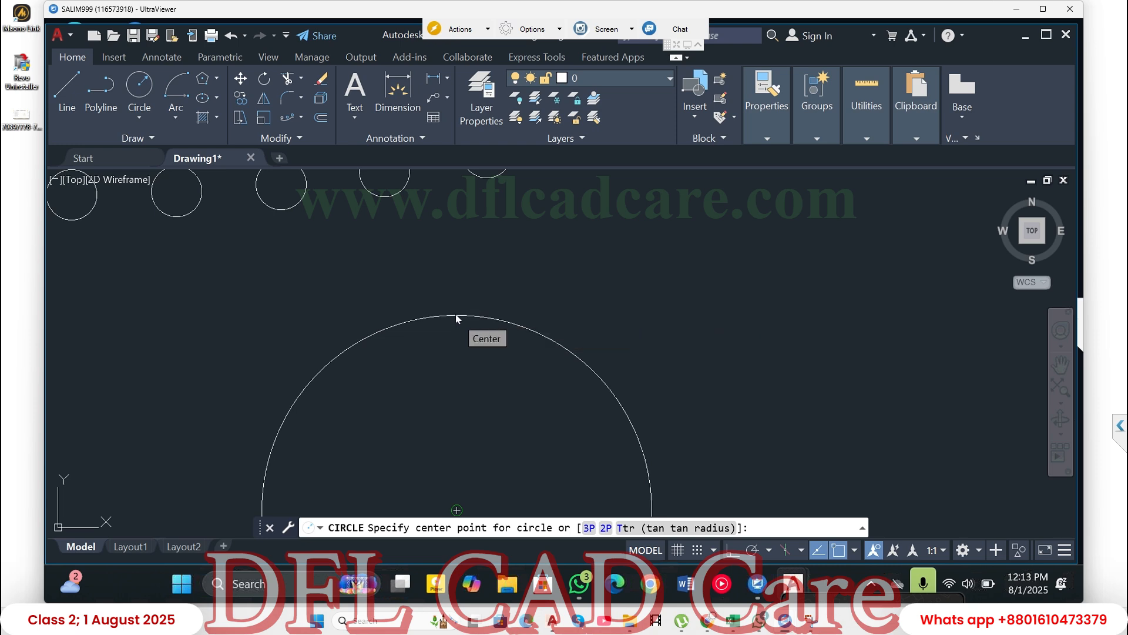
pyautogui.click(456, 317)
pyautogui.press('Escape')
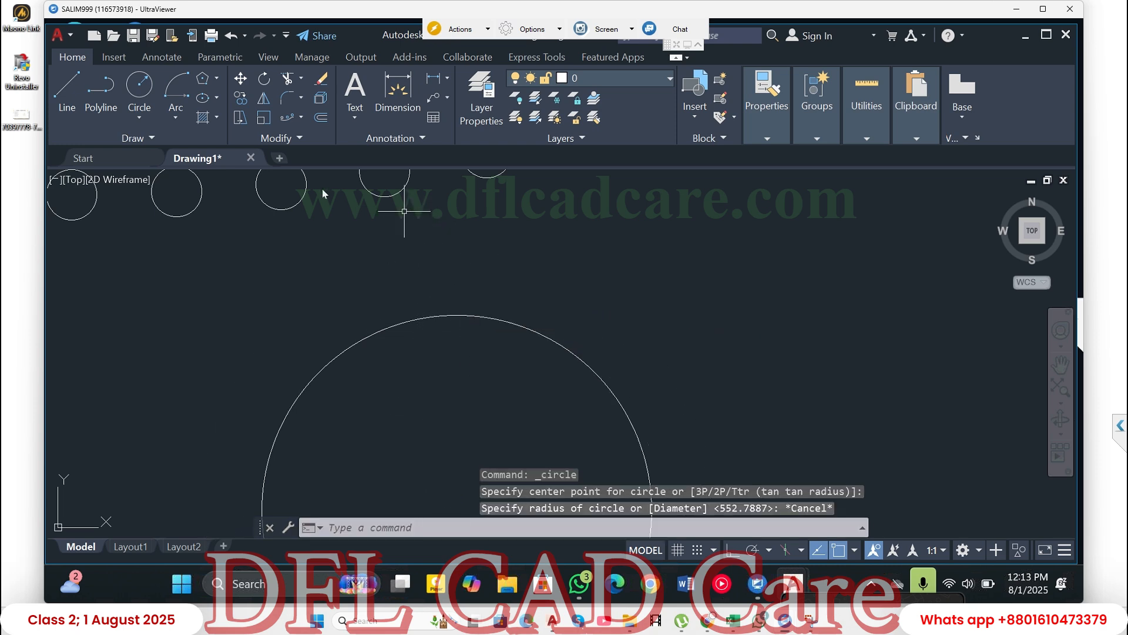
# - Enable all object snap modes, including Tangent and Quadrant, and apply the drafting settings
pyautogui.click(855, 552)
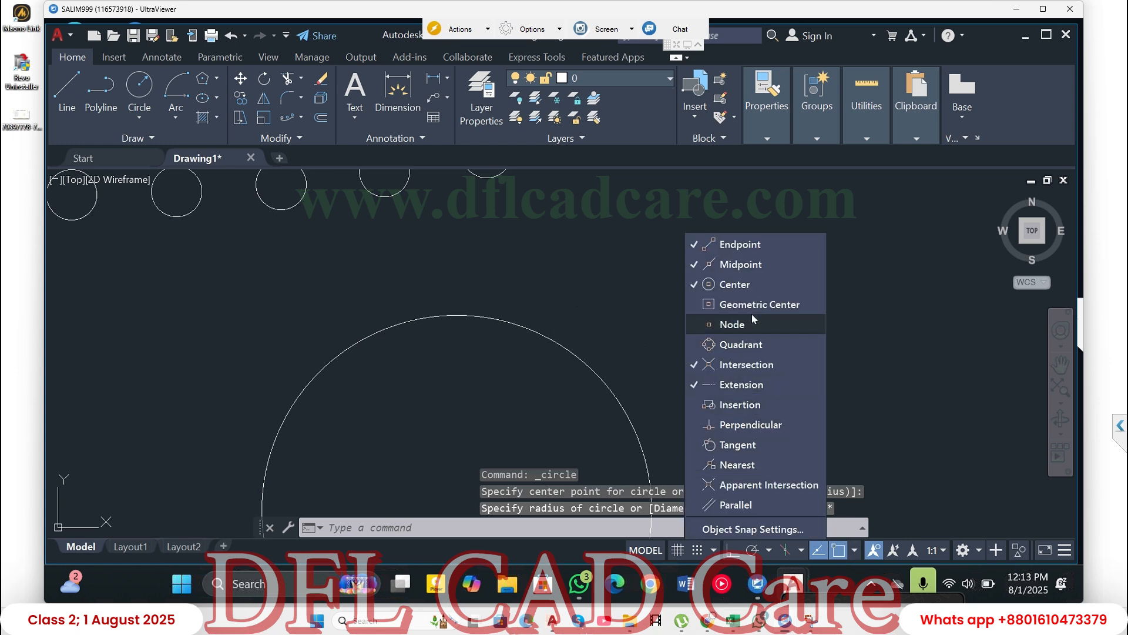
pyautogui.click(736, 447)
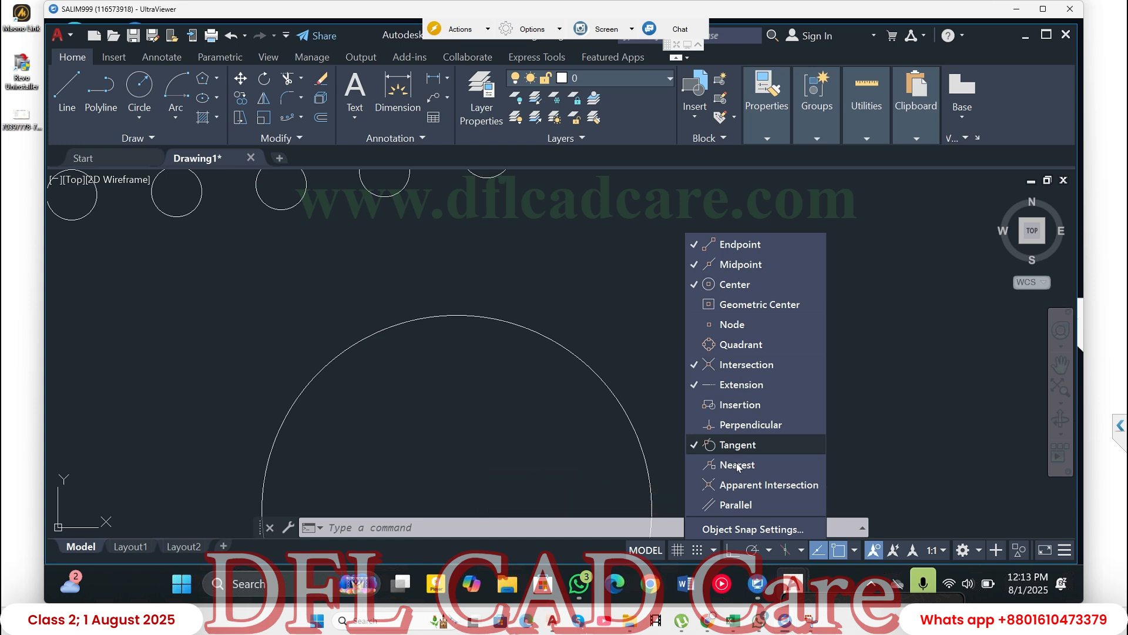
pyautogui.click(738, 529)
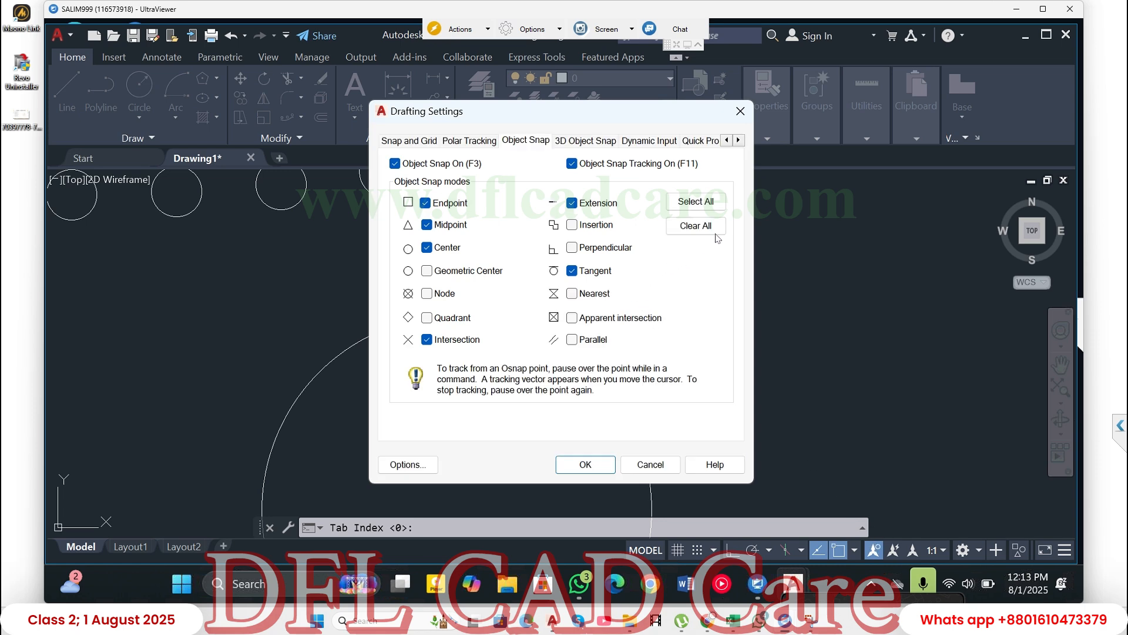
pyautogui.click(696, 201)
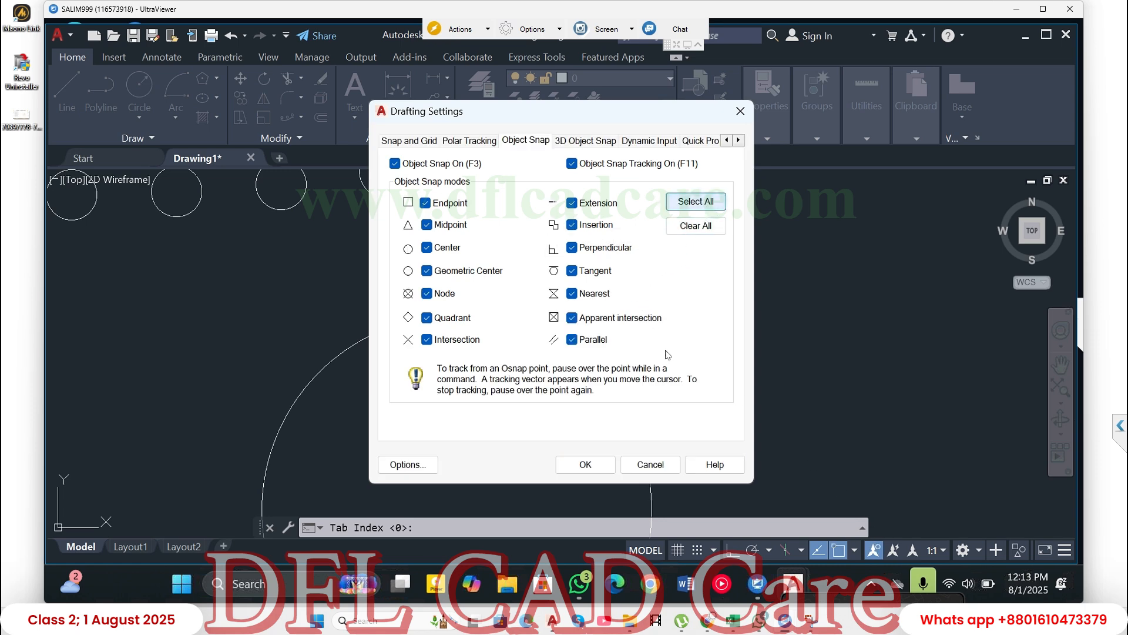
pyautogui.click(586, 464)
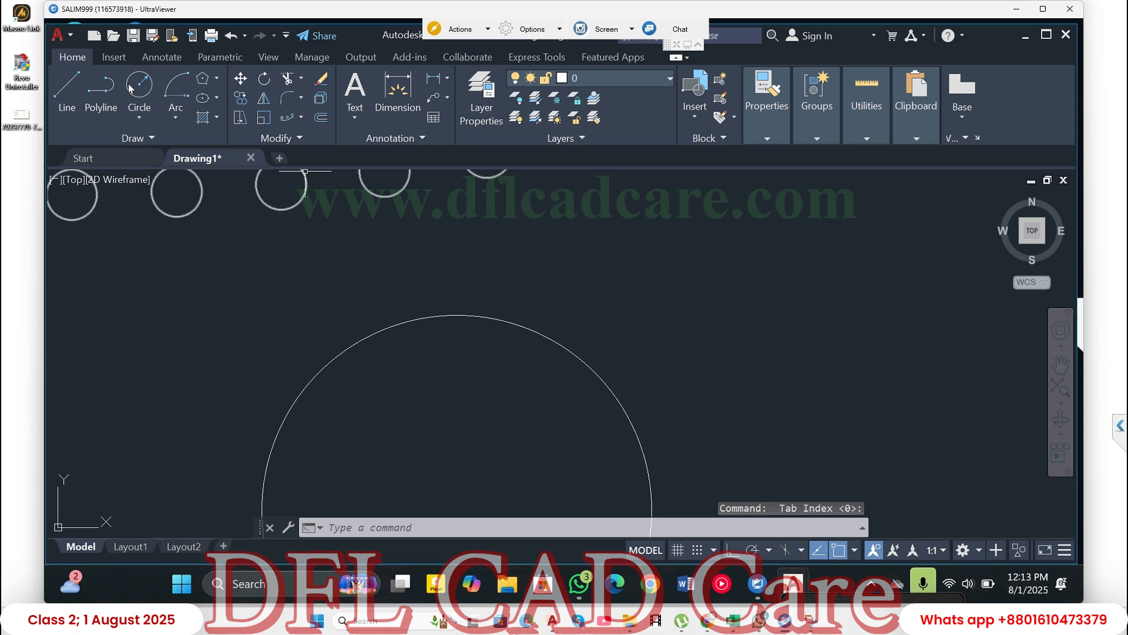
# - Draw a small circle about 49 units in radius centered on the large circle's top quadrant point
pyautogui.click(132, 88)
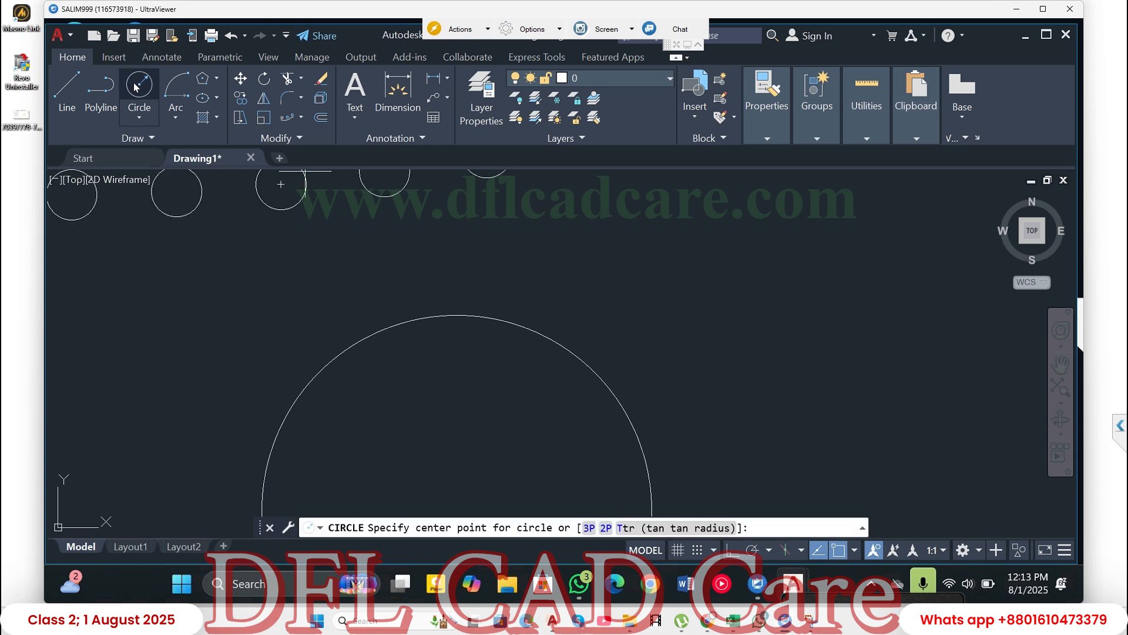
pyautogui.click(457, 316)
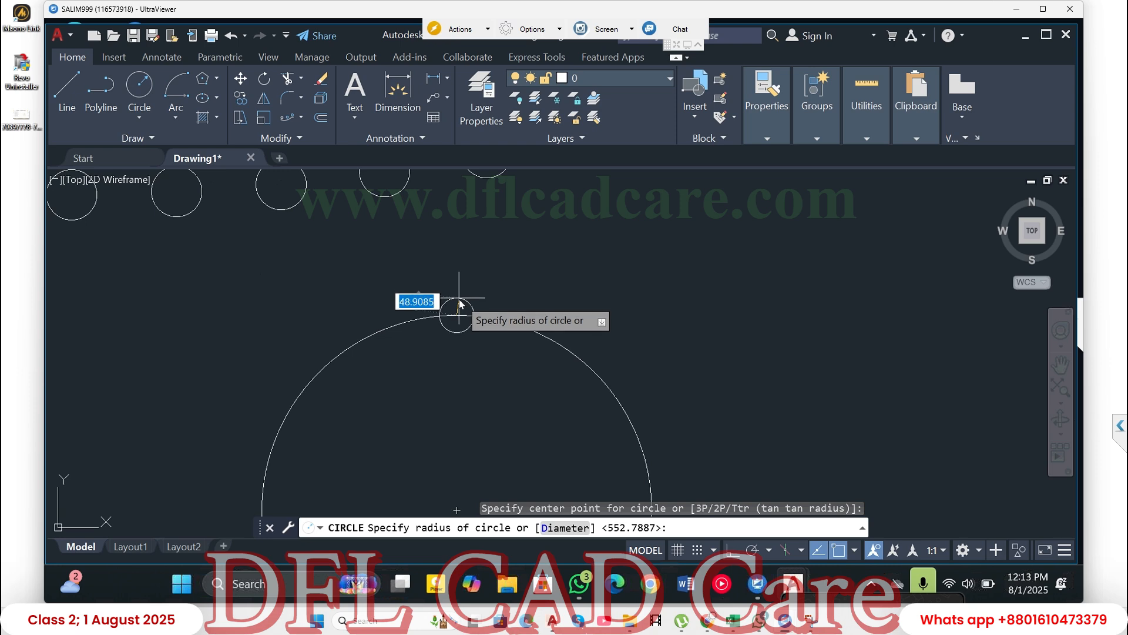
pyautogui.write('0')
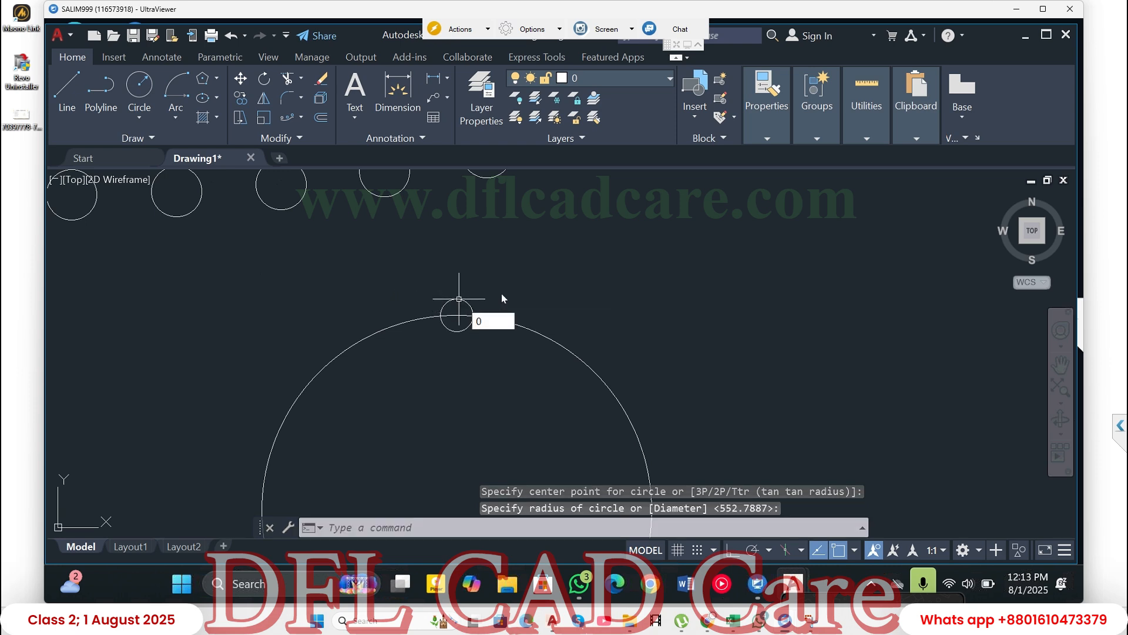
pyautogui.write('30')
pyautogui.press('Return')
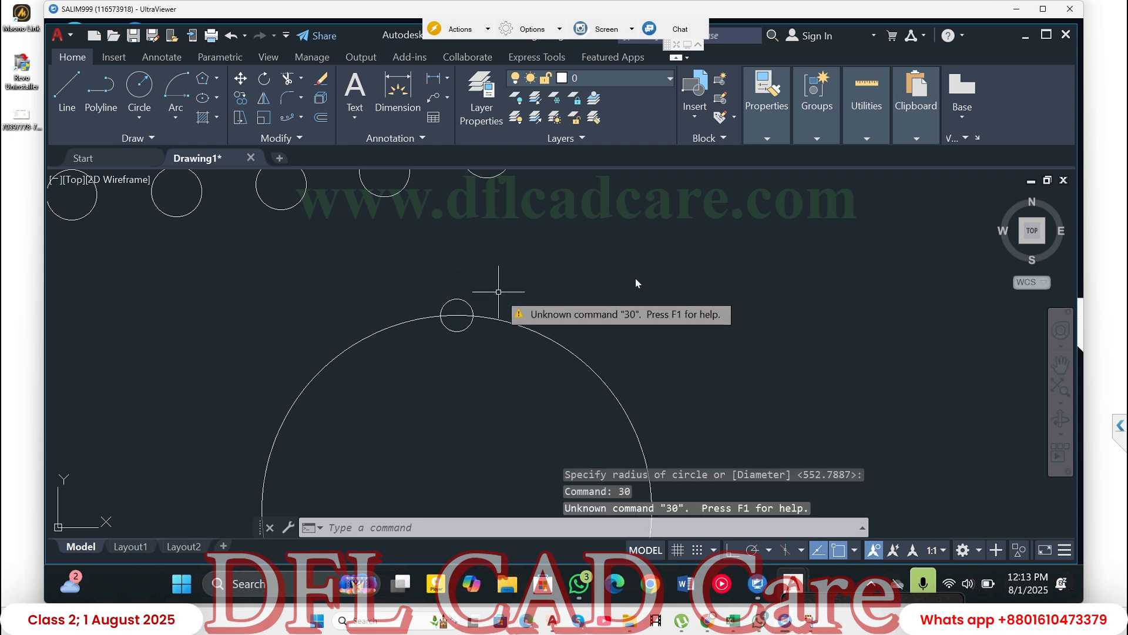
pyautogui.scroll(-4, 589, 270)
pyautogui.press('Escape')
pyautogui.press('Escape')
pyautogui.press('Escape')
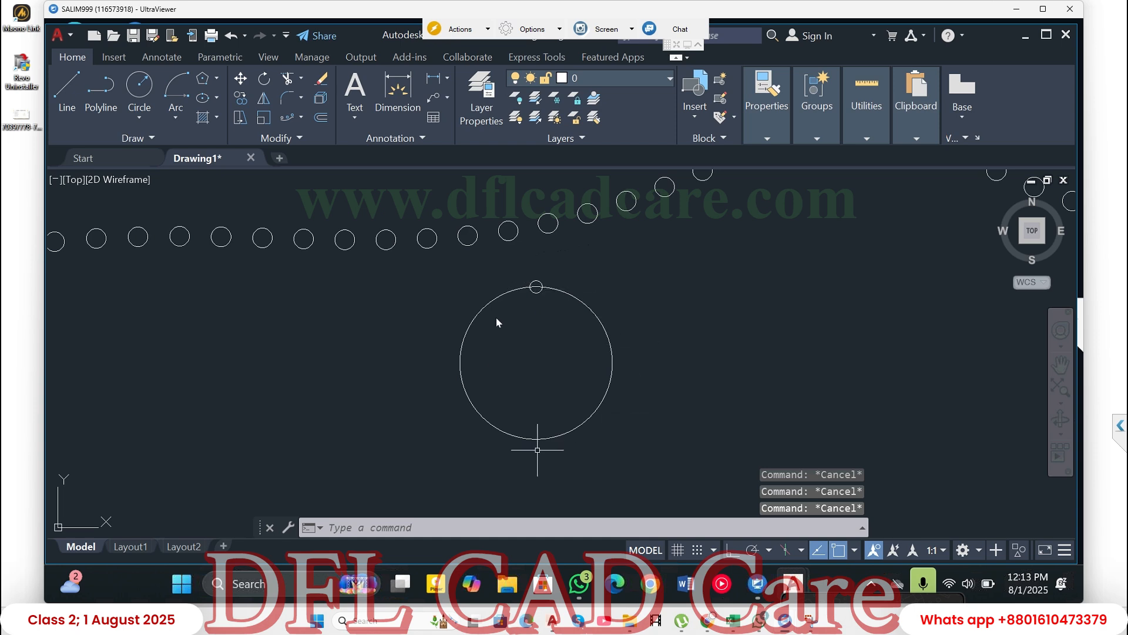
# - Create a polar array of the small circle around the center of the large circle
pyautogui.click(301, 122)
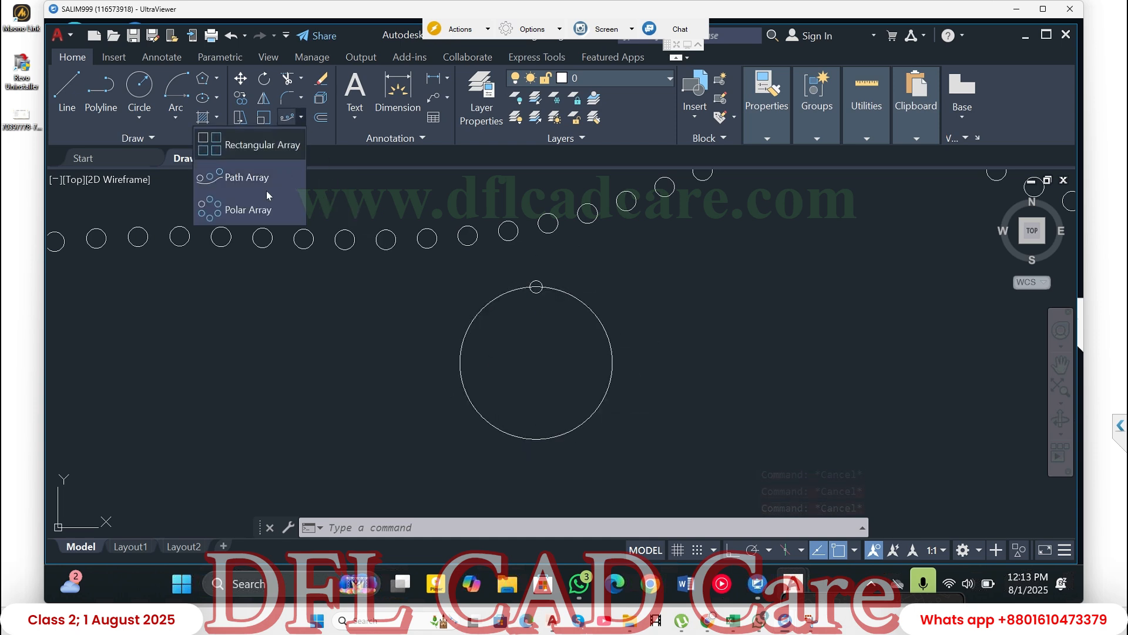
pyautogui.click(248, 216)
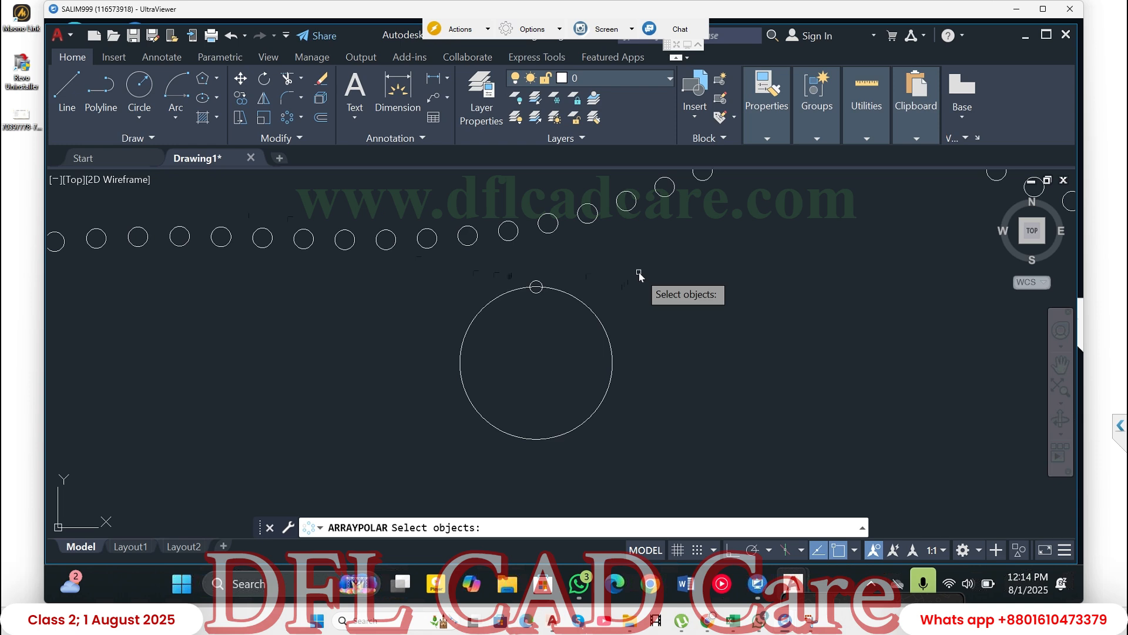
pyautogui.click(540, 282)
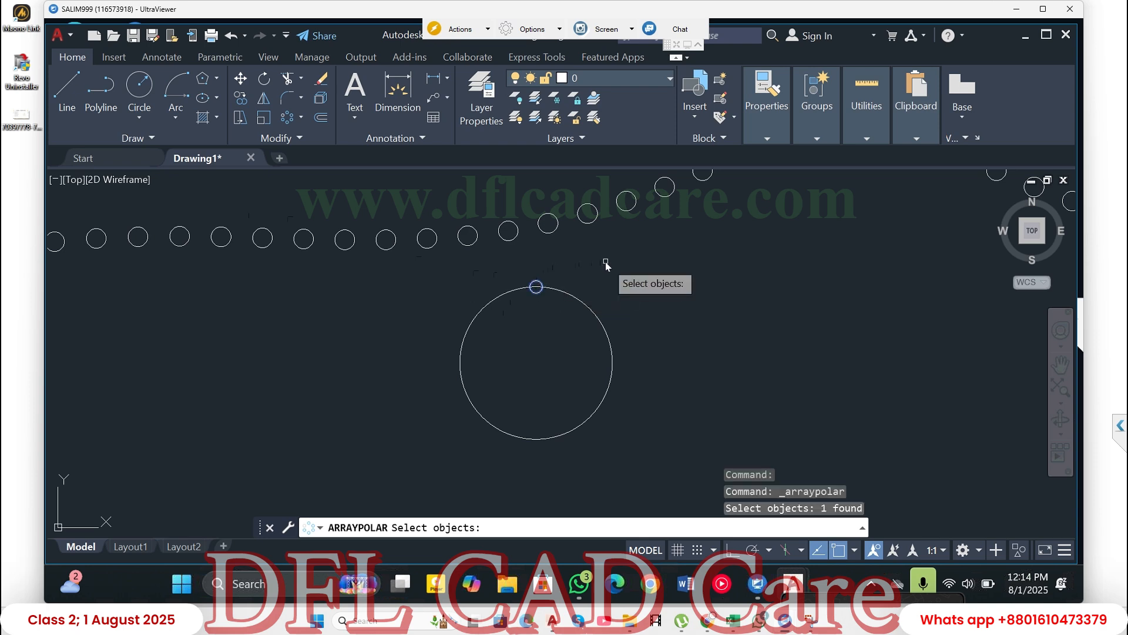
pyautogui.press('Return')
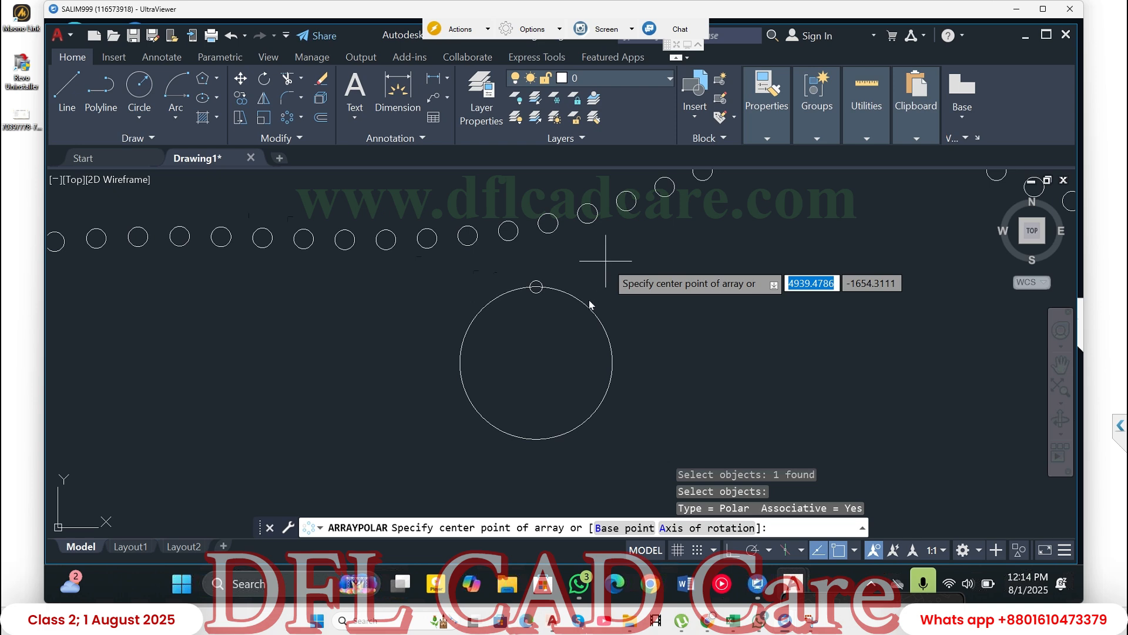
pyautogui.click(537, 363)
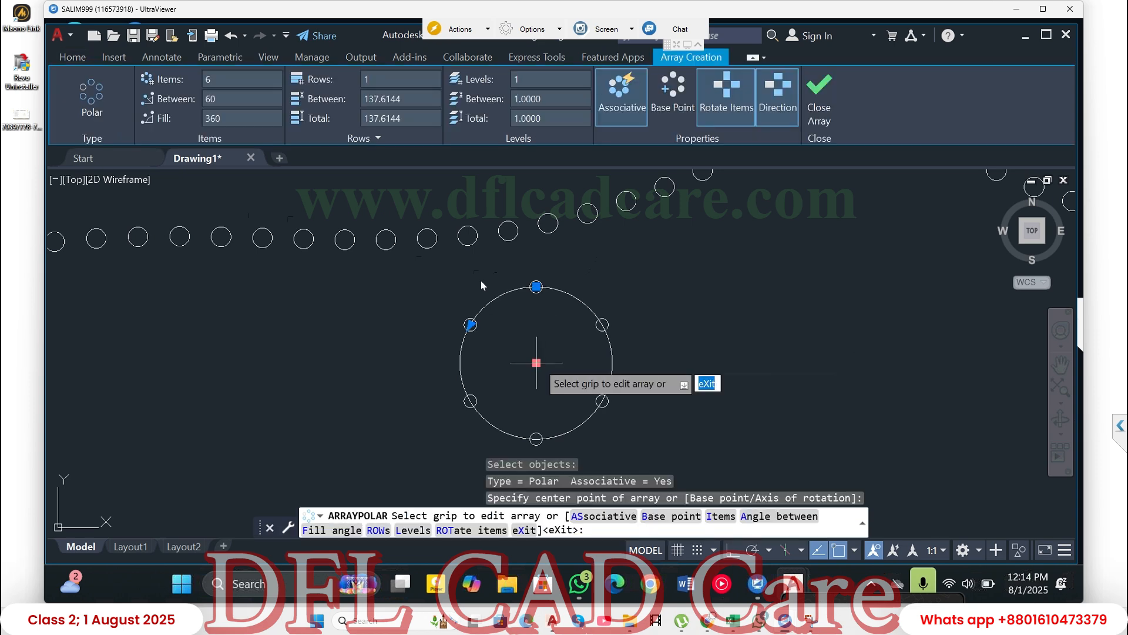
# - Set the polar array's item count to 12 and finish the array
pyautogui.click(198, 82)
pyautogui.write('12')
pyautogui.press('Return')
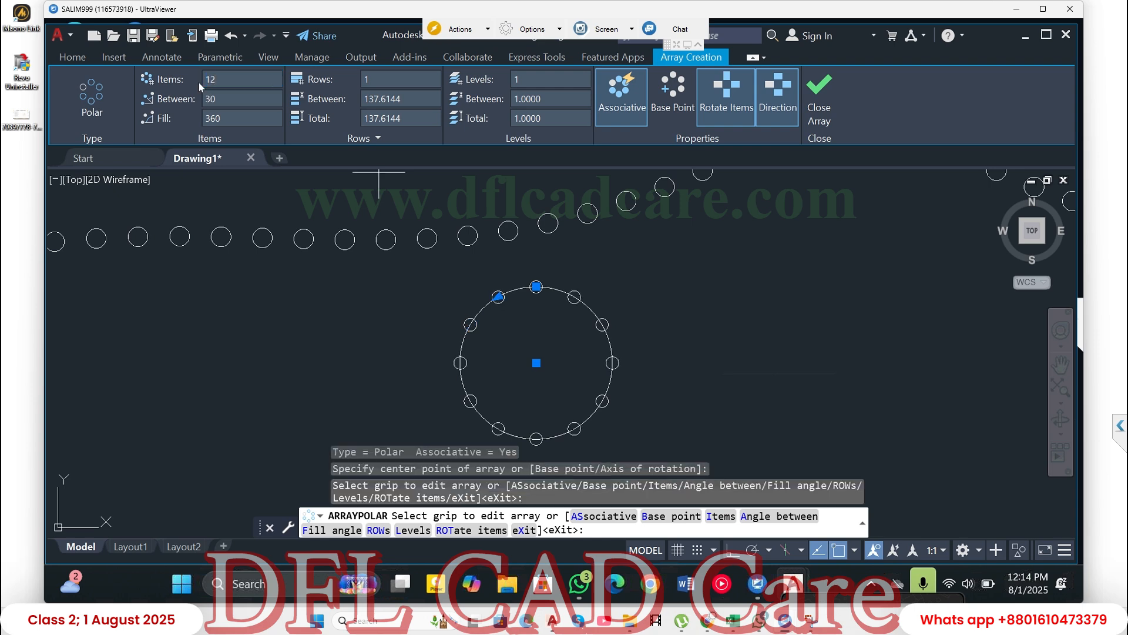
pyautogui.click(823, 92)
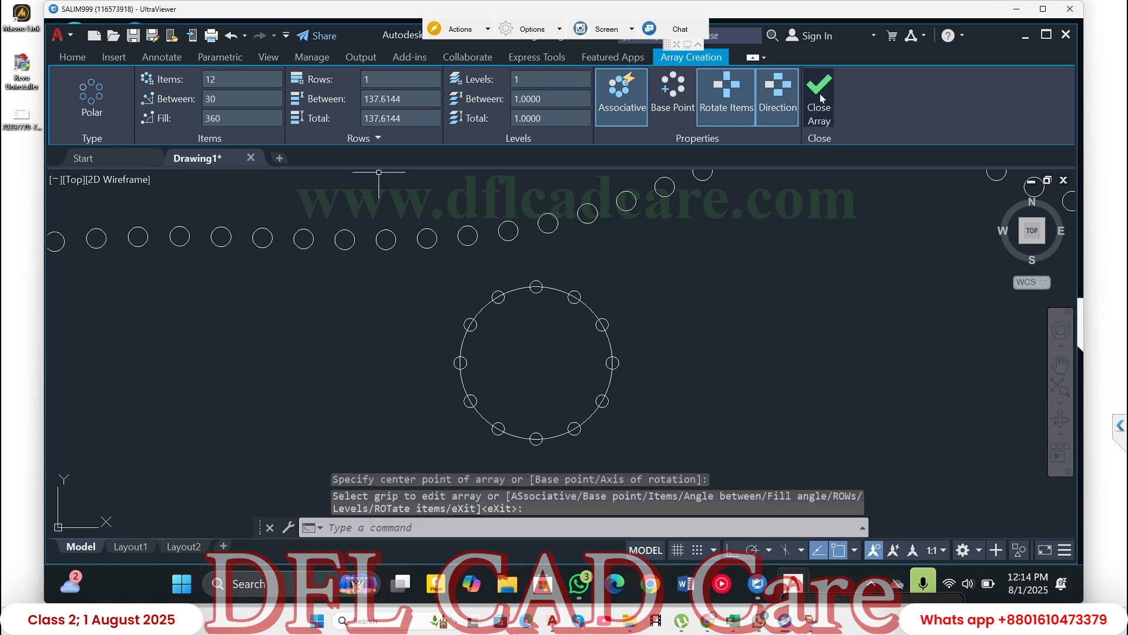
pyautogui.moveTo(821, 98)
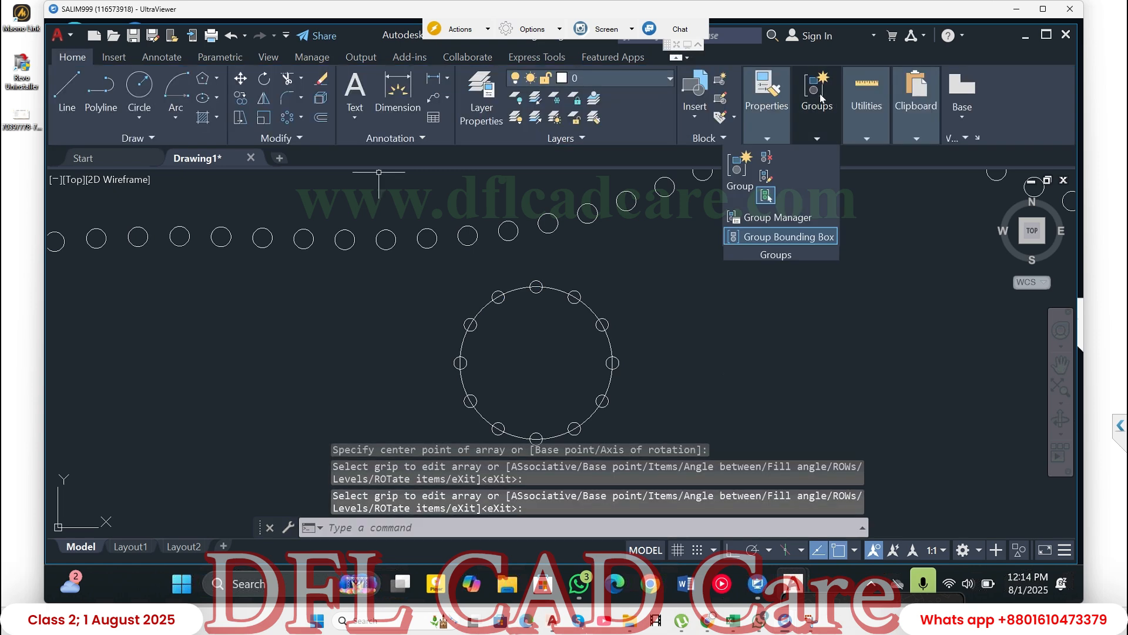
pyautogui.click(609, 338)
pyautogui.click(598, 347)
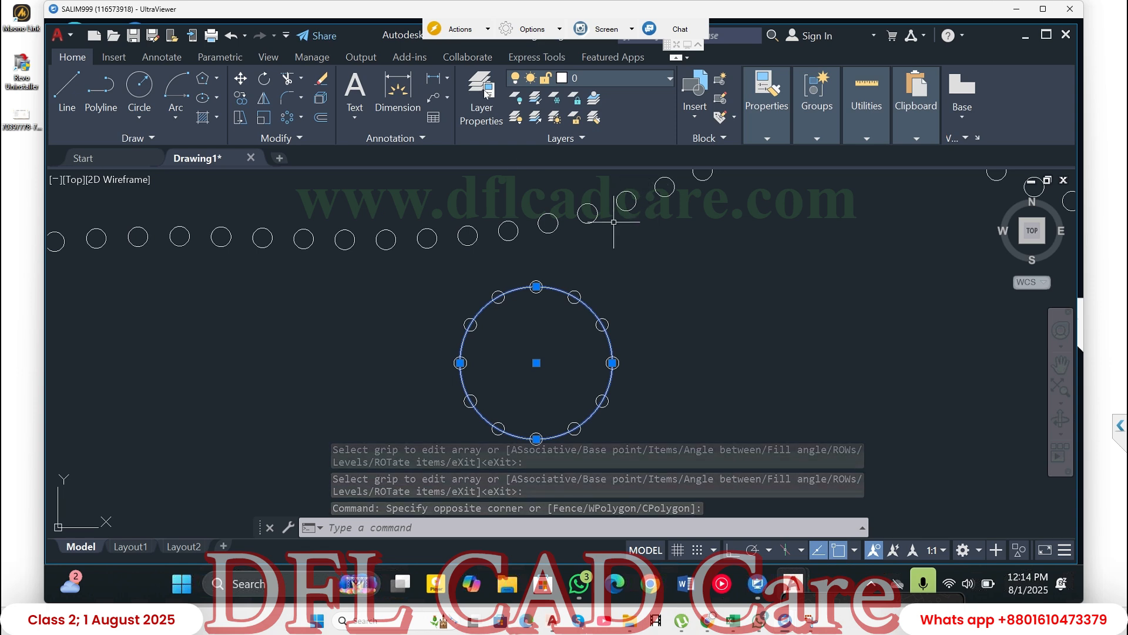
pyautogui.press('Escape')
pyautogui.press('Escape')
pyautogui.press('Escape')
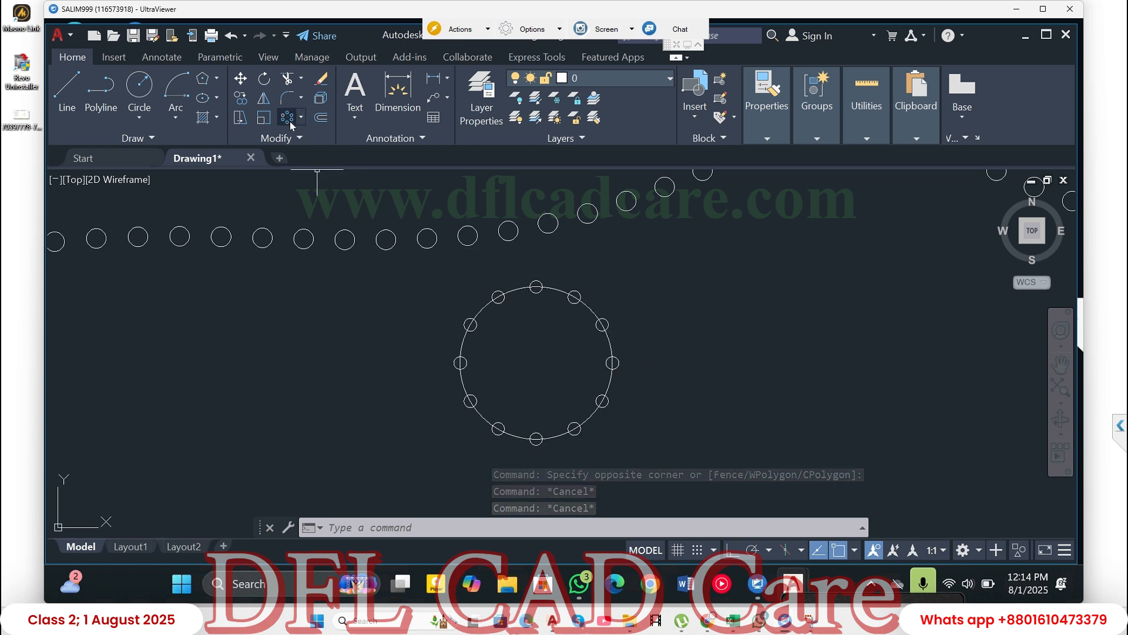
# - Move the large circle and its polar array about 5246 units horizontally to the right with Ortho on, using the large circle's bottom quadrant as base
pyautogui.click(242, 79)
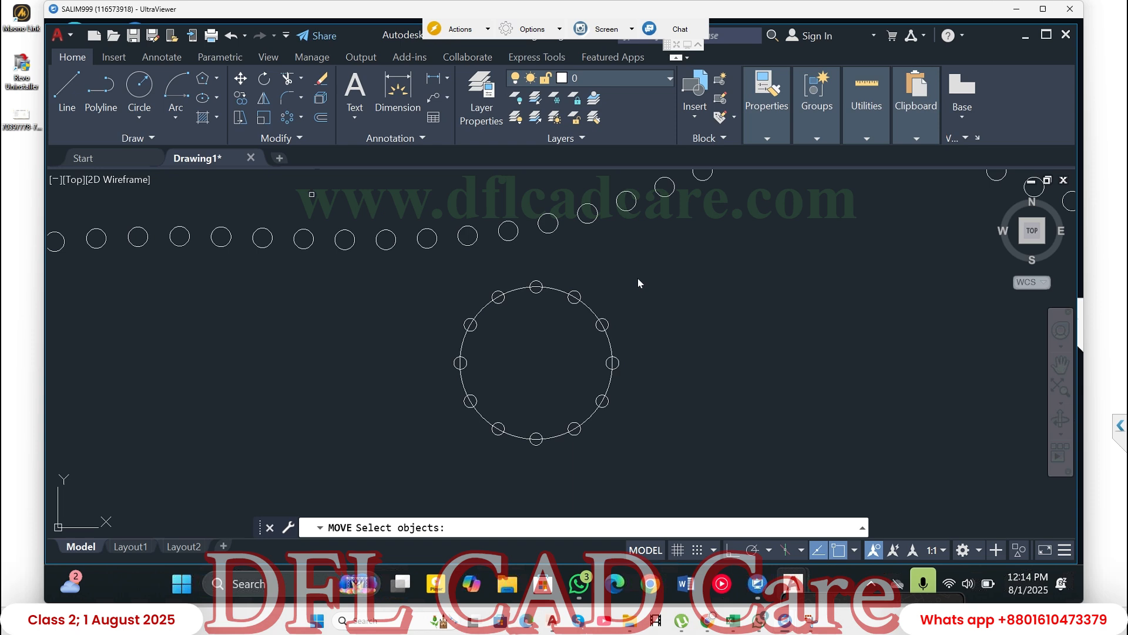
pyautogui.click(666, 276)
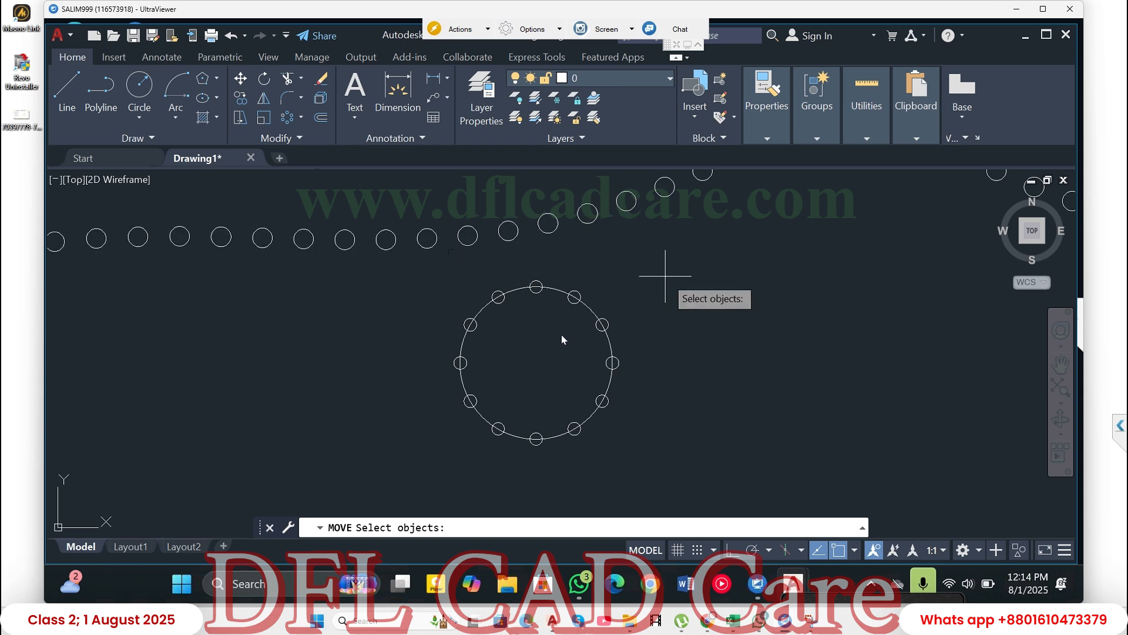
pyautogui.click(352, 452)
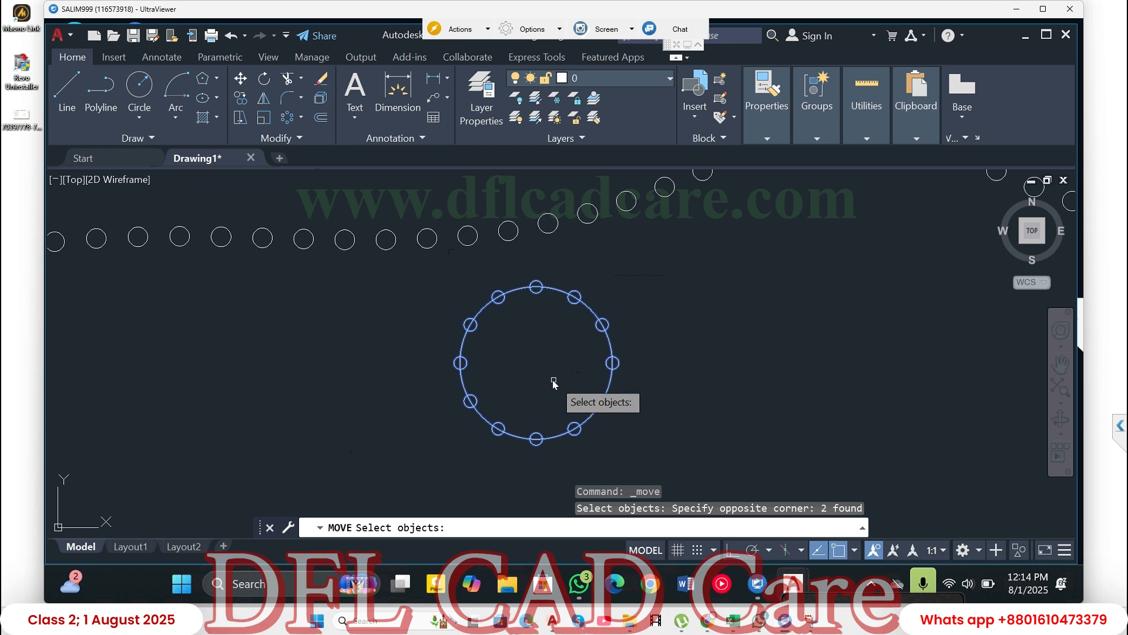
pyautogui.press('Return')
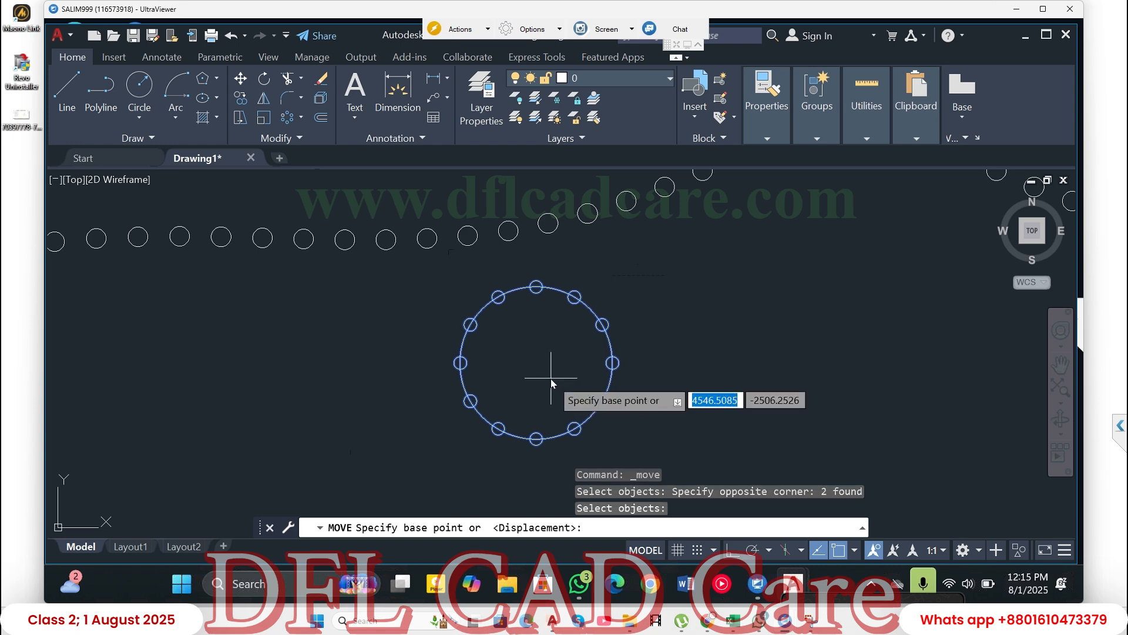
pyautogui.click(536, 438)
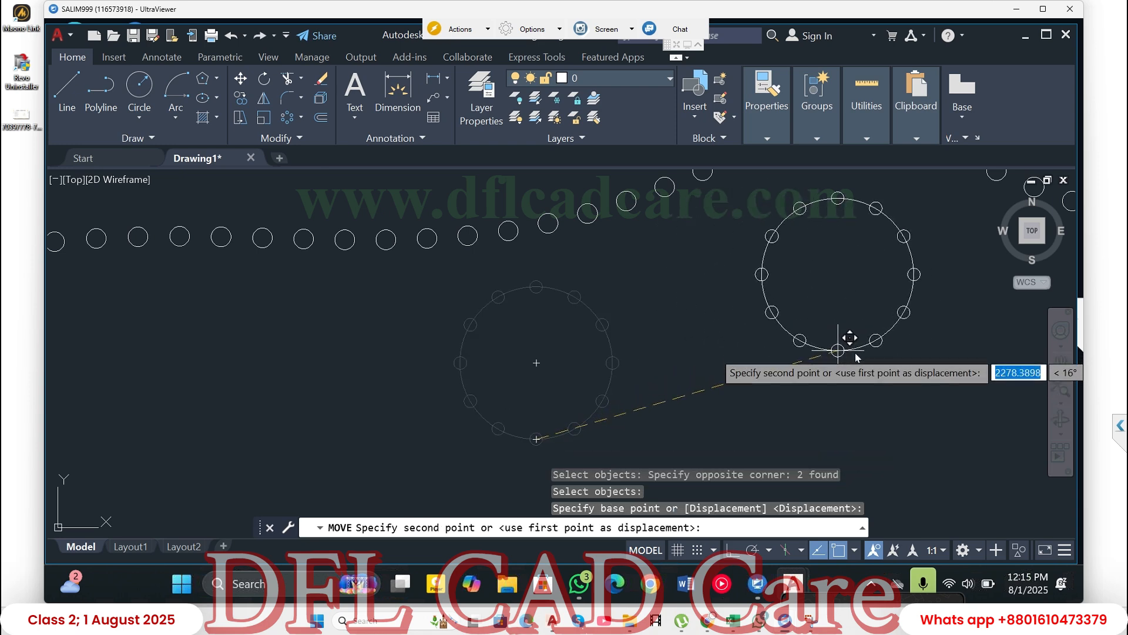
pyautogui.scroll(-5, 540, 374)
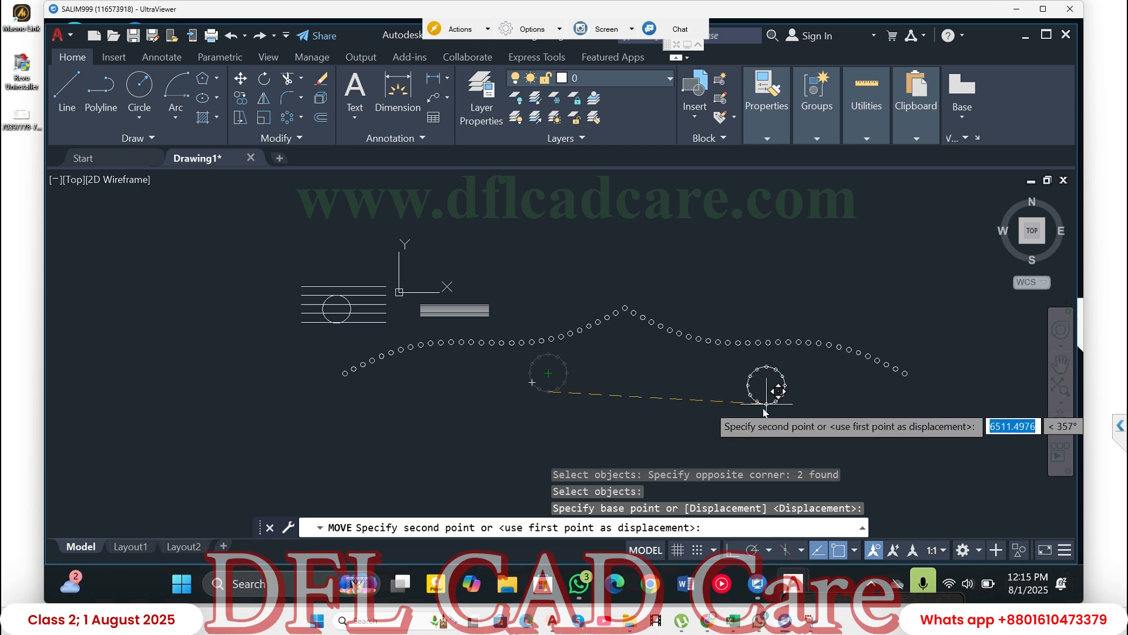
pyautogui.press('F8')
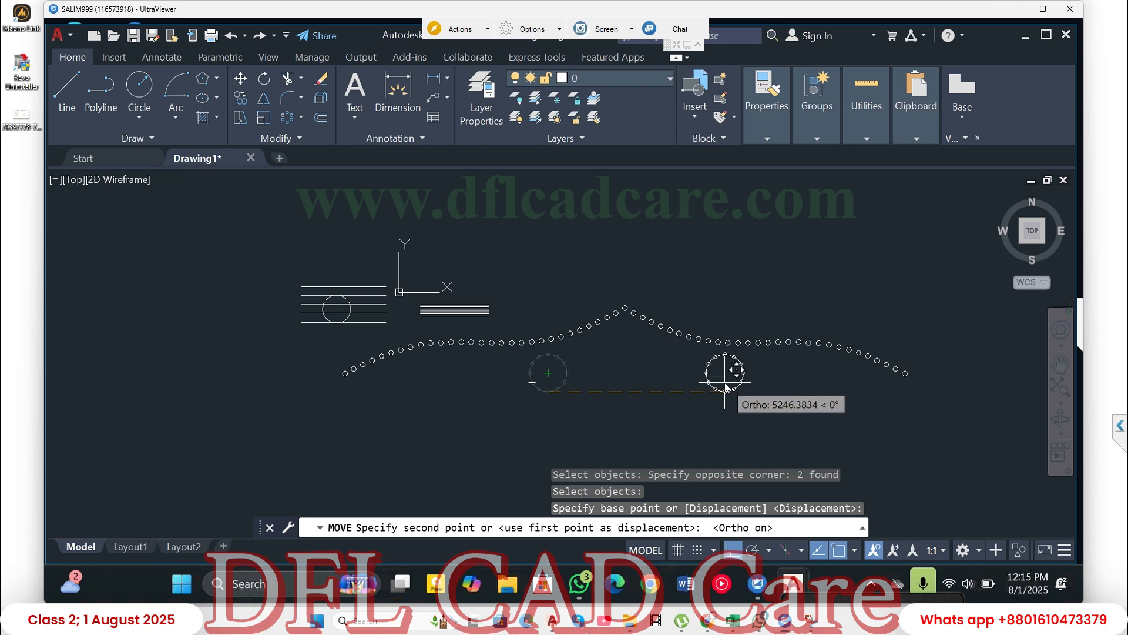
pyautogui.click(715, 385)
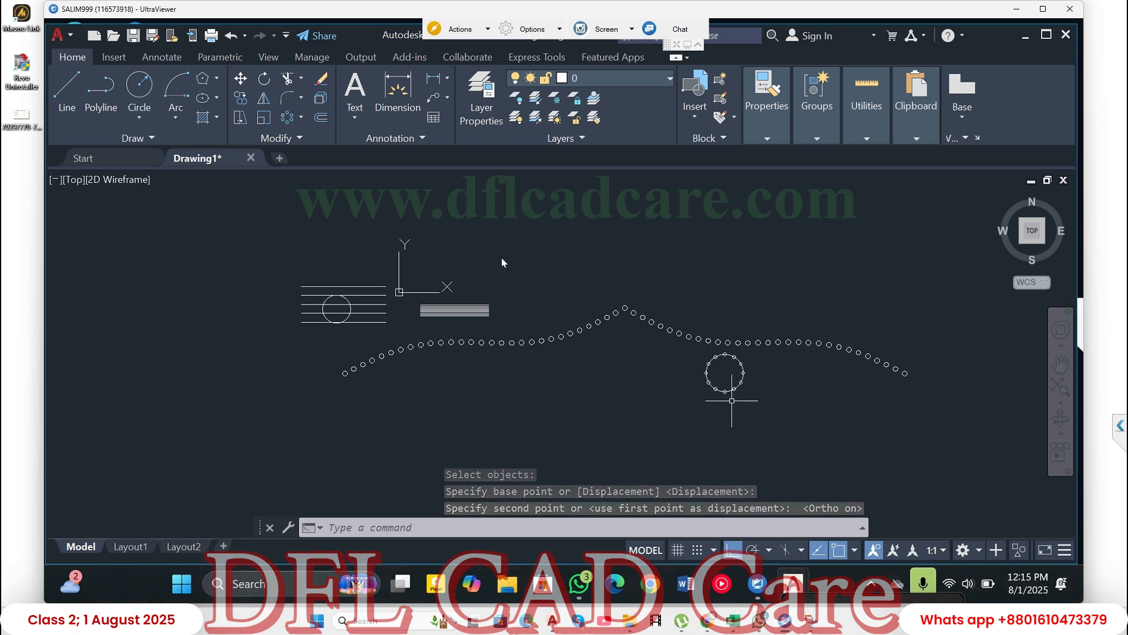
# - Copy the large circle with its polar array horizontally from its center, placing three copies to its left and one to its right
pyautogui.click(239, 98)
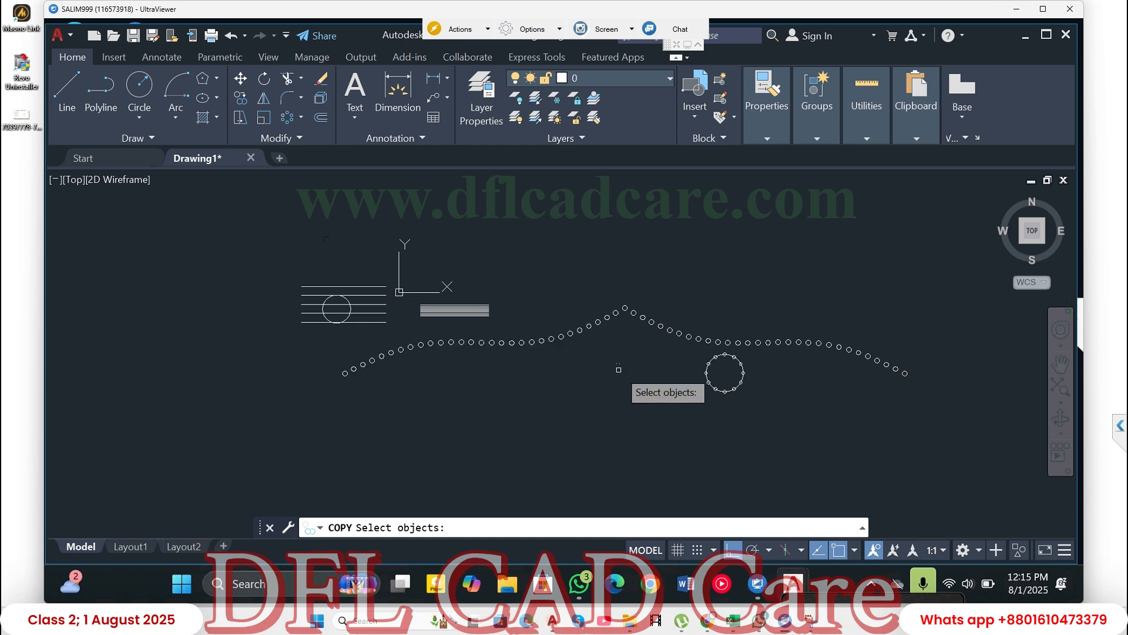
pyautogui.click(754, 355)
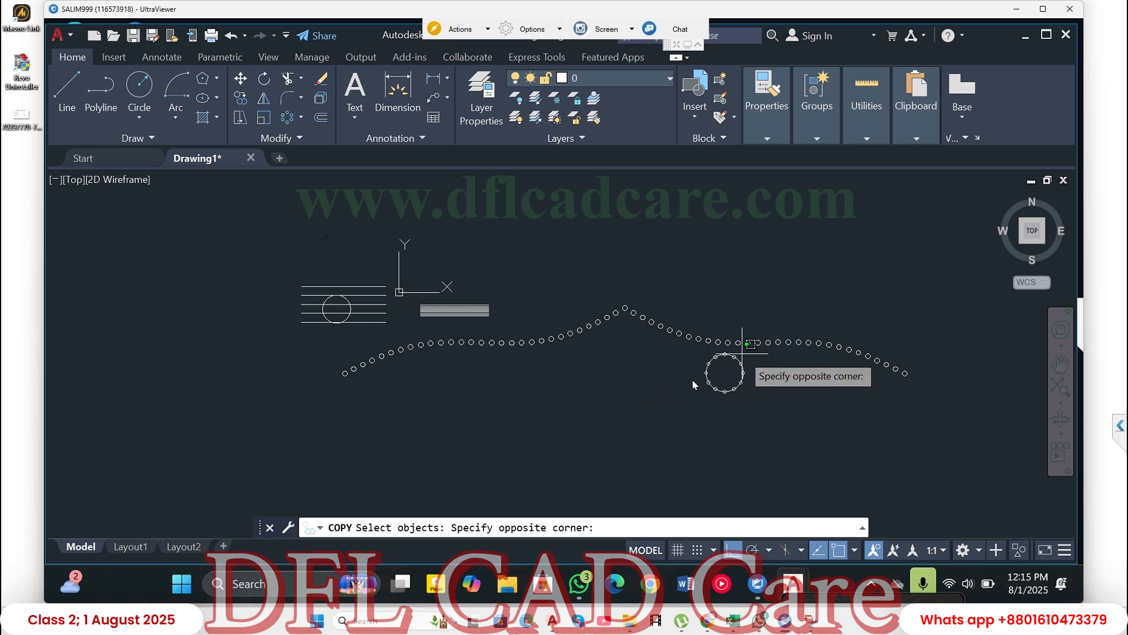
pyautogui.click(665, 400)
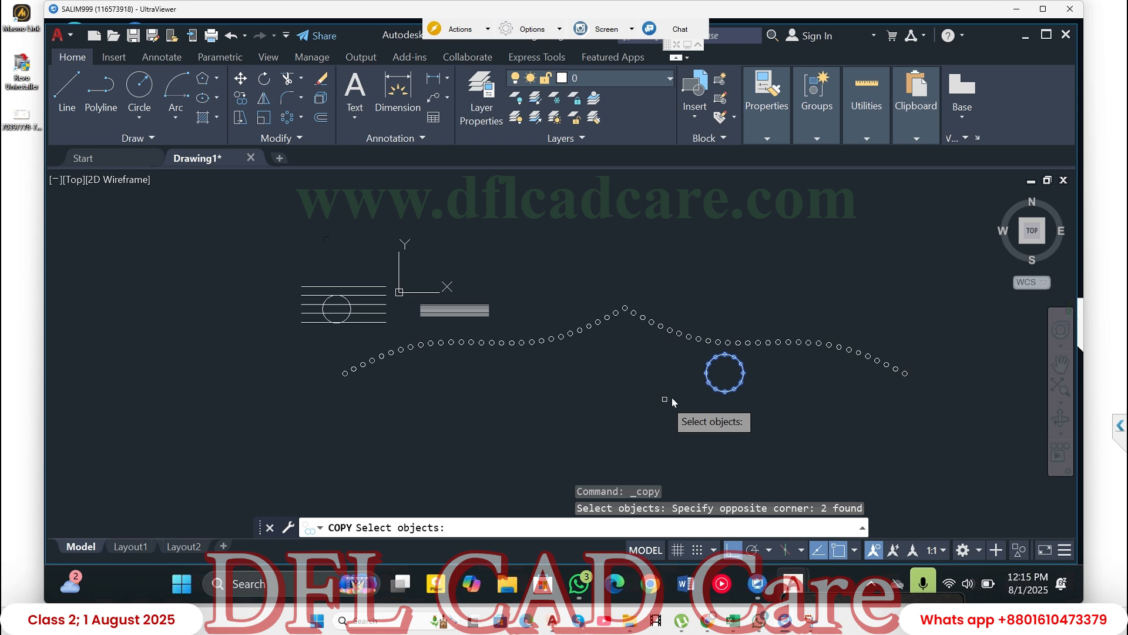
pyautogui.press('Return')
pyautogui.scroll(5, 729, 391)
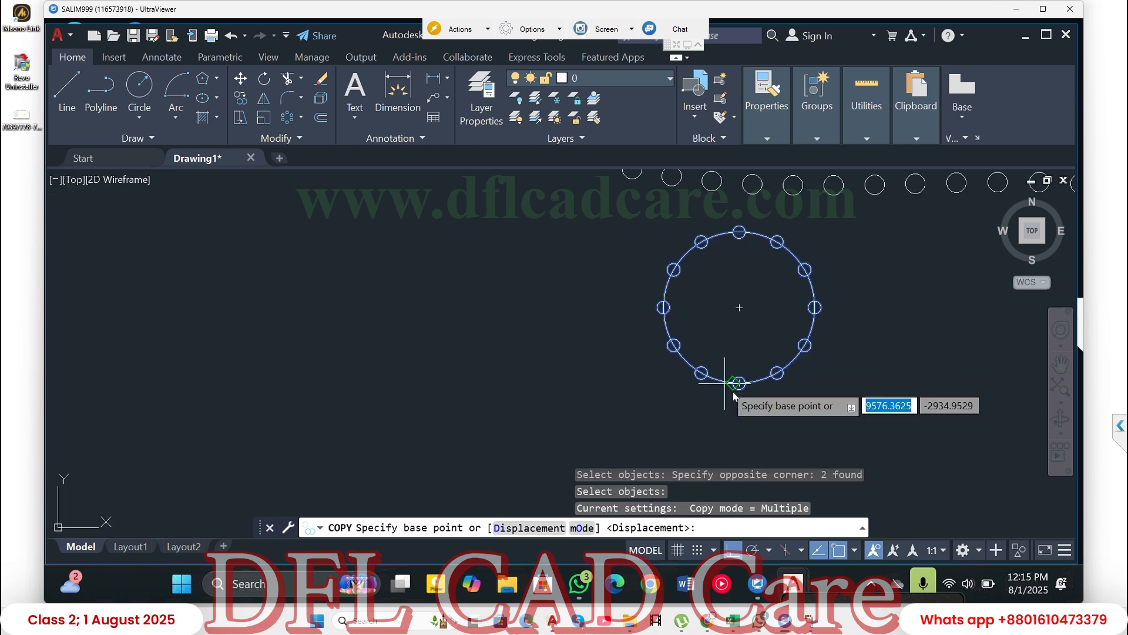
pyautogui.click(740, 307)
pyautogui.scroll(-2, 706, 316)
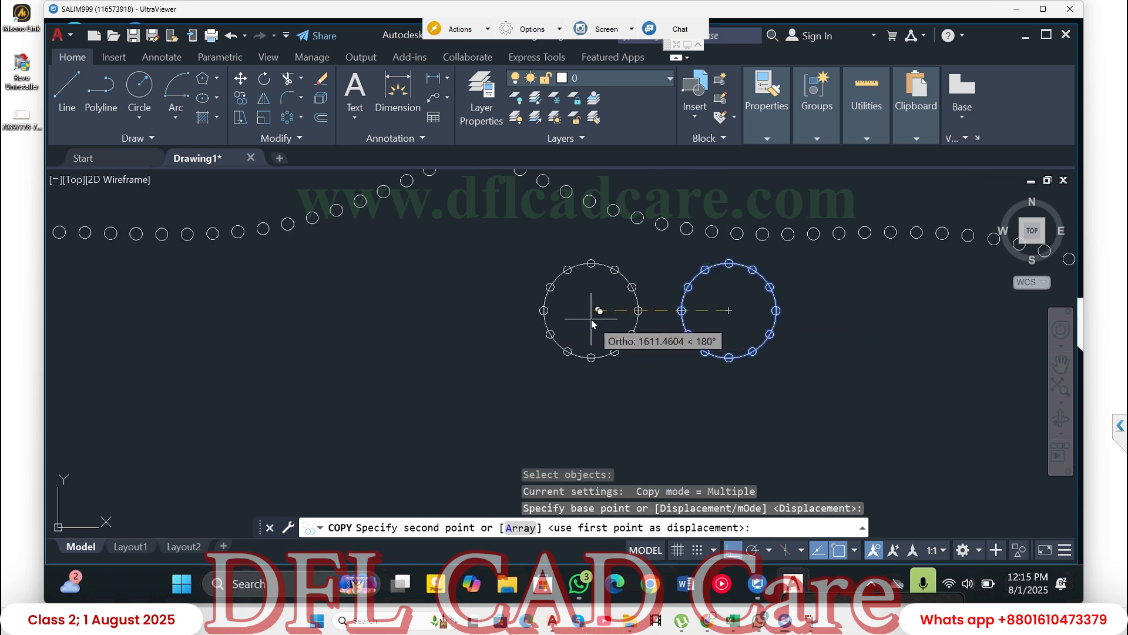
pyautogui.click(591, 319)
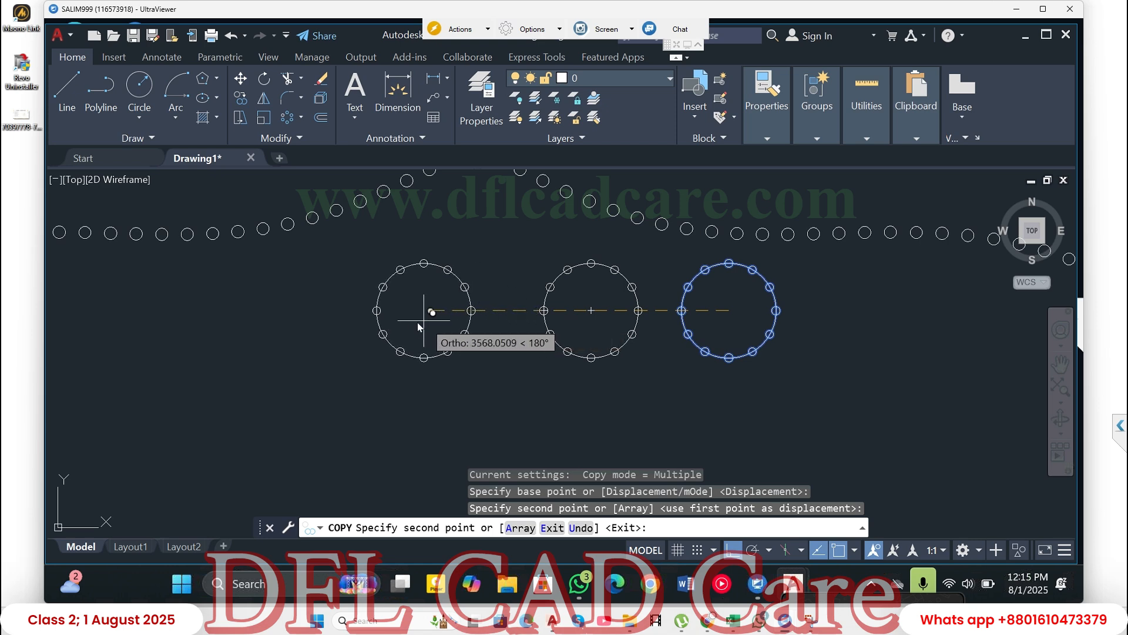
pyautogui.click(315, 322)
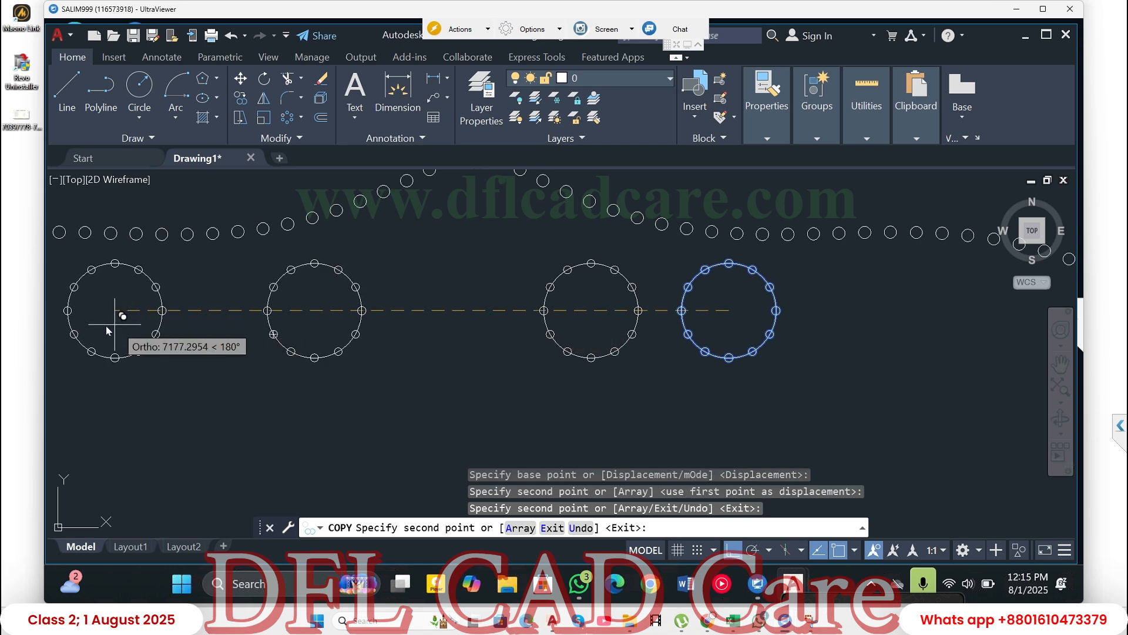
pyautogui.click(107, 370)
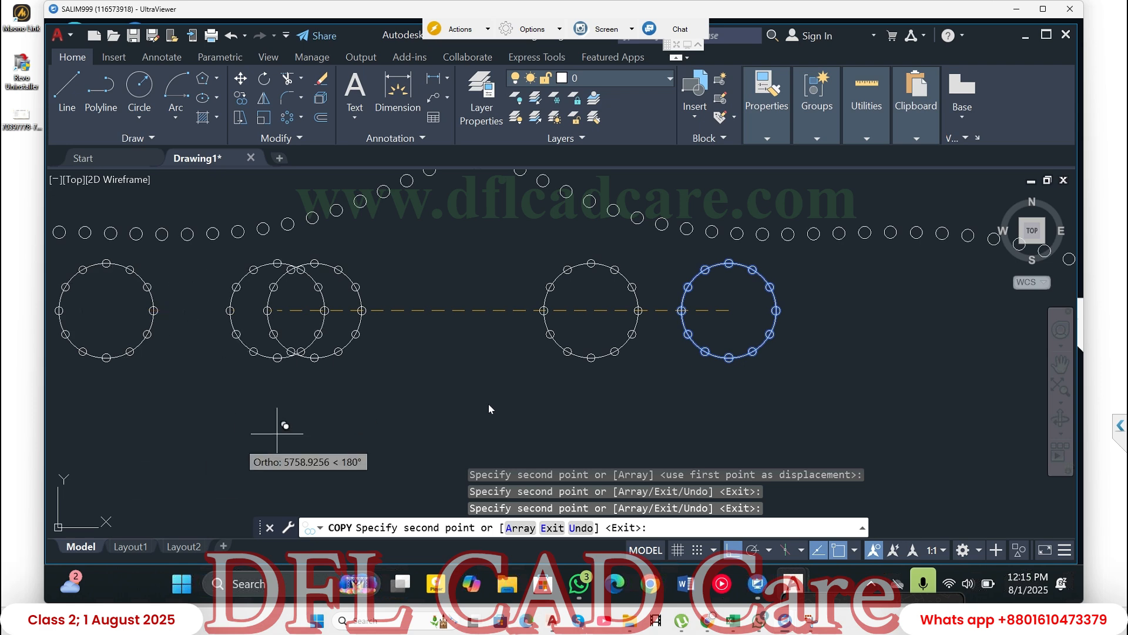
pyautogui.click(983, 368)
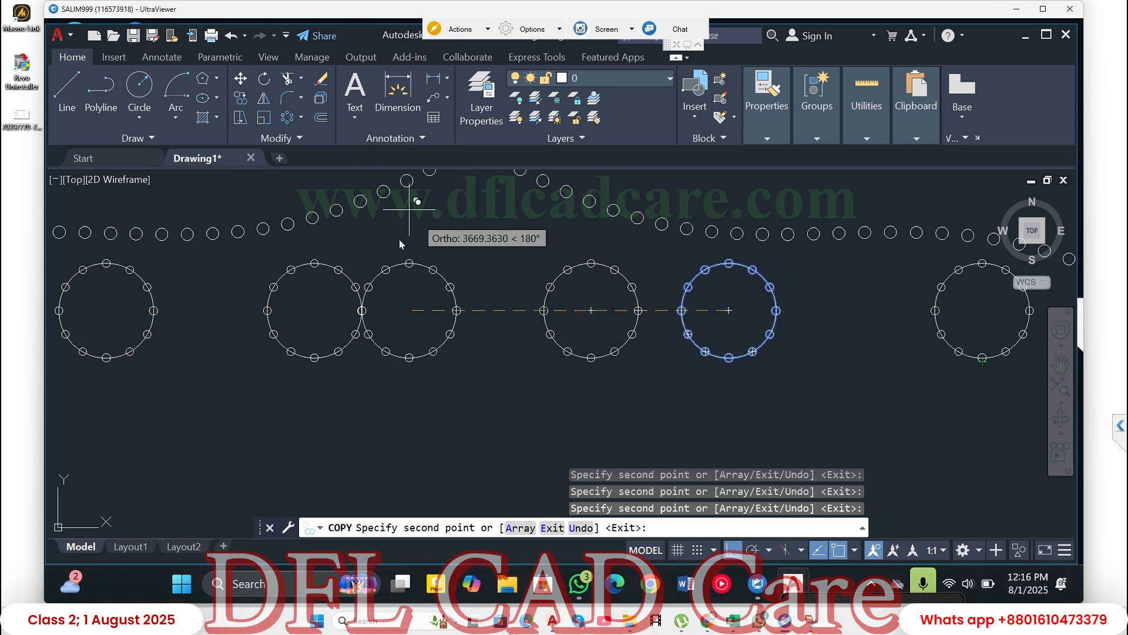
pyautogui.press('Escape')
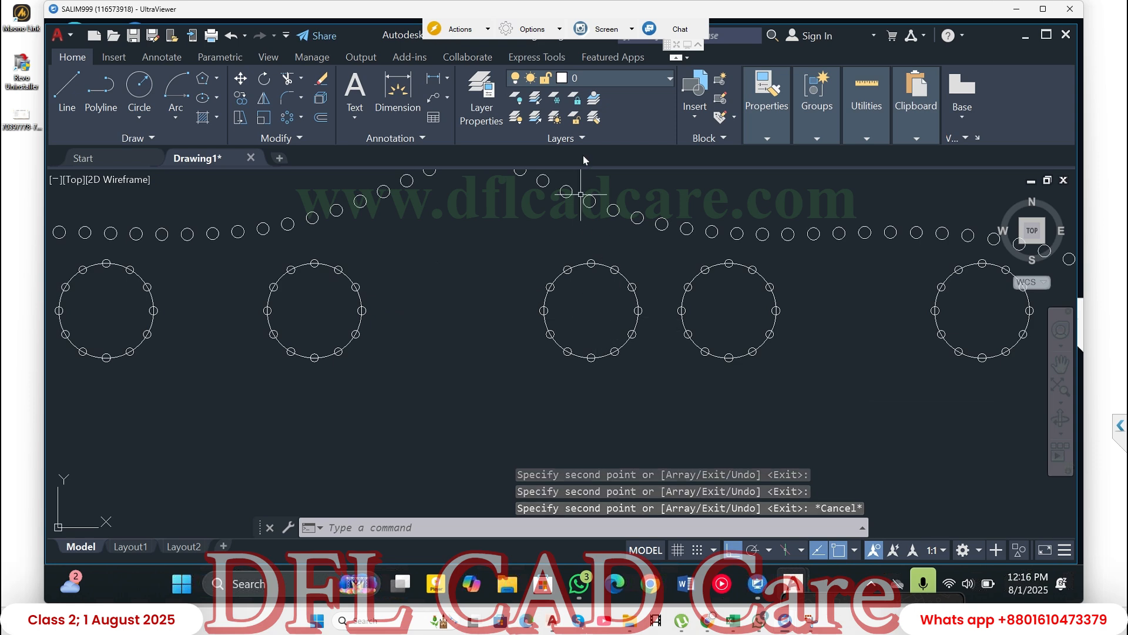
pyautogui.scroll(-4, 560, 247)
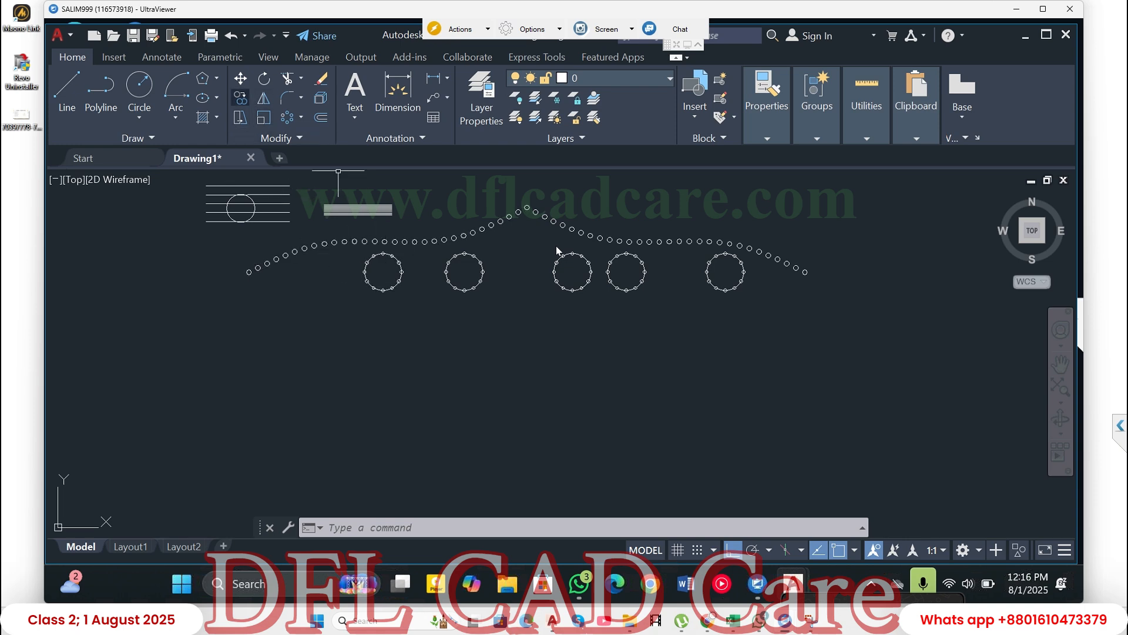
pyautogui.click(240, 97)
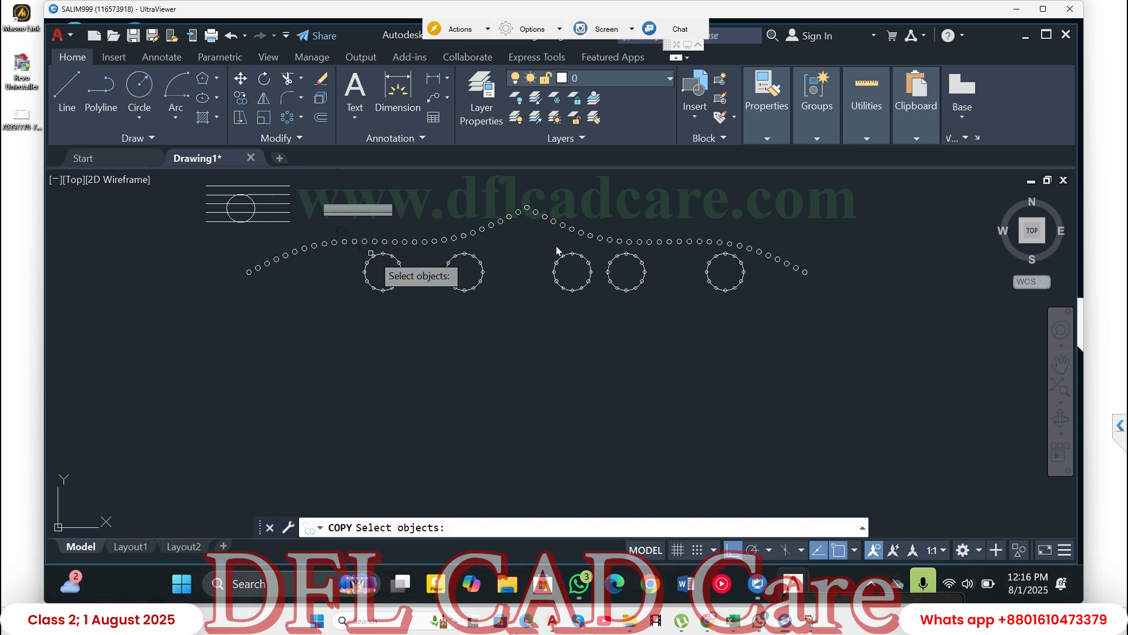
pyautogui.moveTo(413, 256)
pyautogui.mouseDown()
pyautogui.moveTo(366, 271)
pyautogui.moveTo(381, 294)
pyautogui.mouseUp()
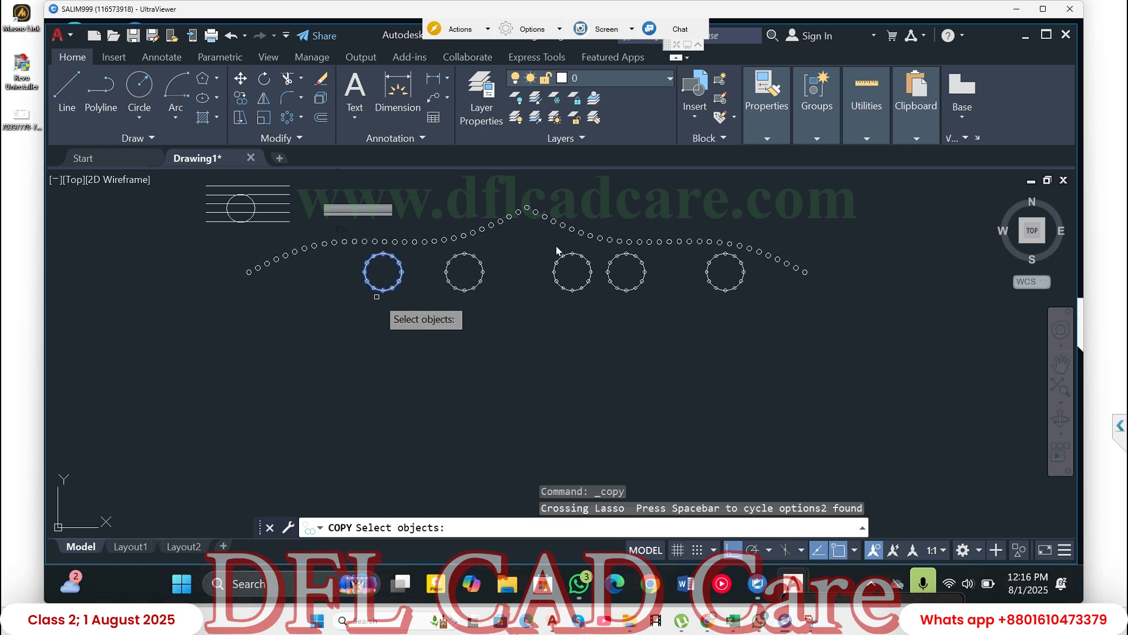
pyautogui.click(384, 290)
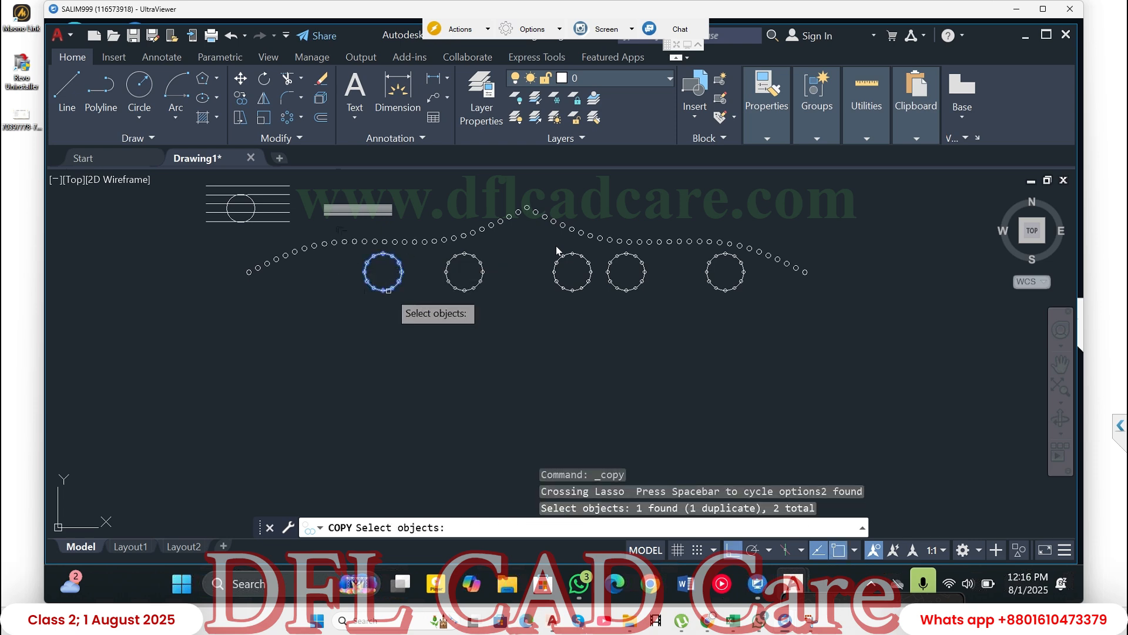
pyautogui.click(386, 291)
pyautogui.click(379, 277)
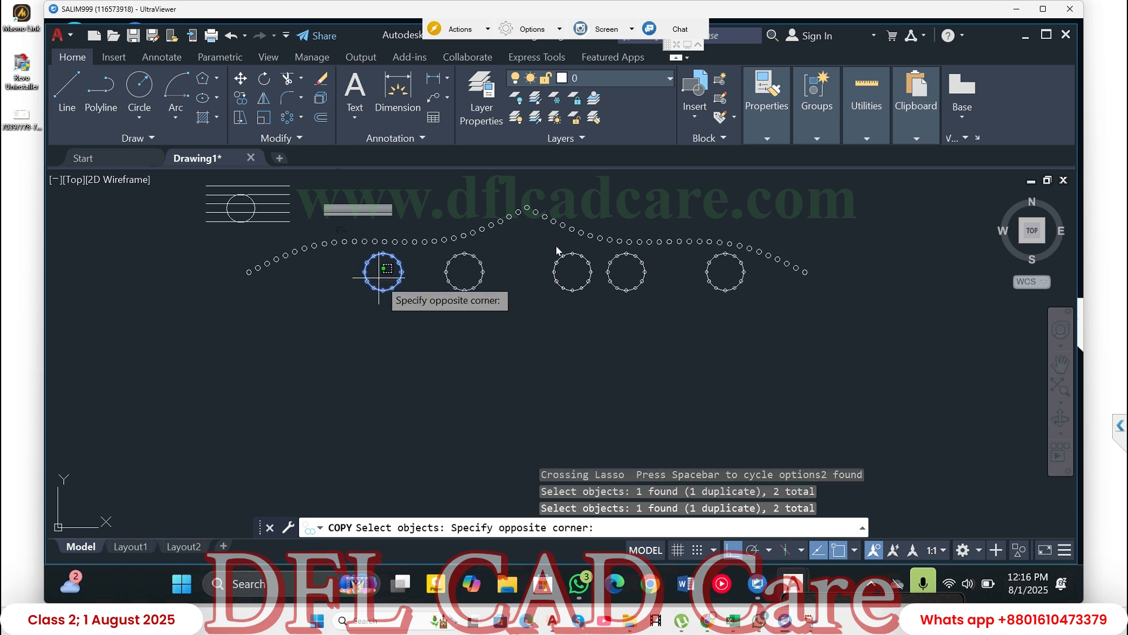
pyautogui.click(382, 277)
pyautogui.click(394, 314)
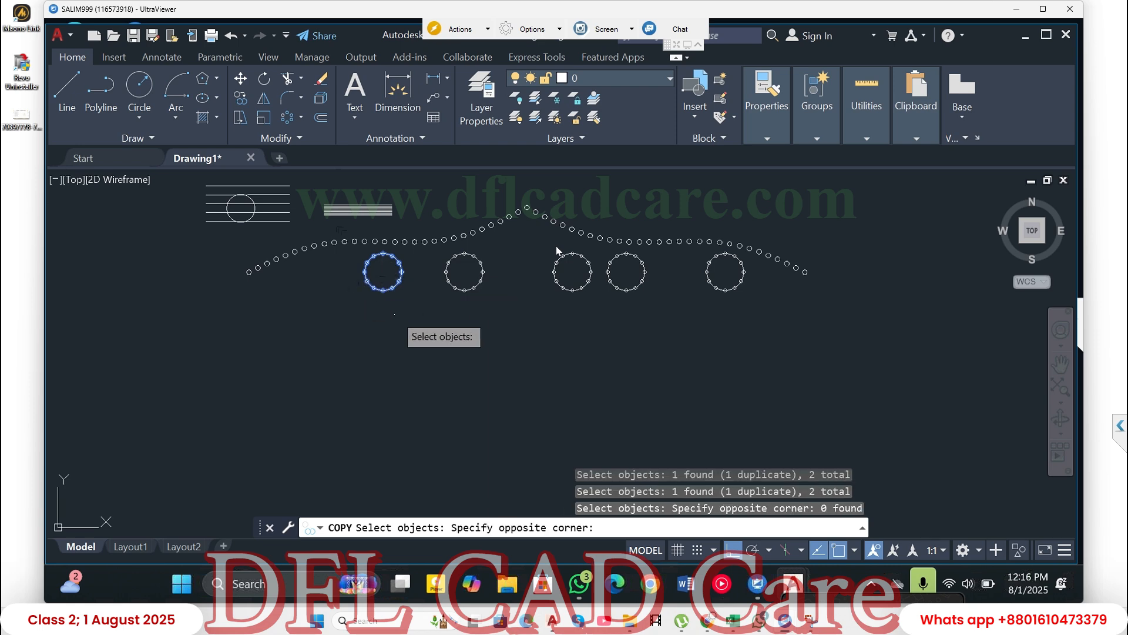
pyautogui.click(417, 371)
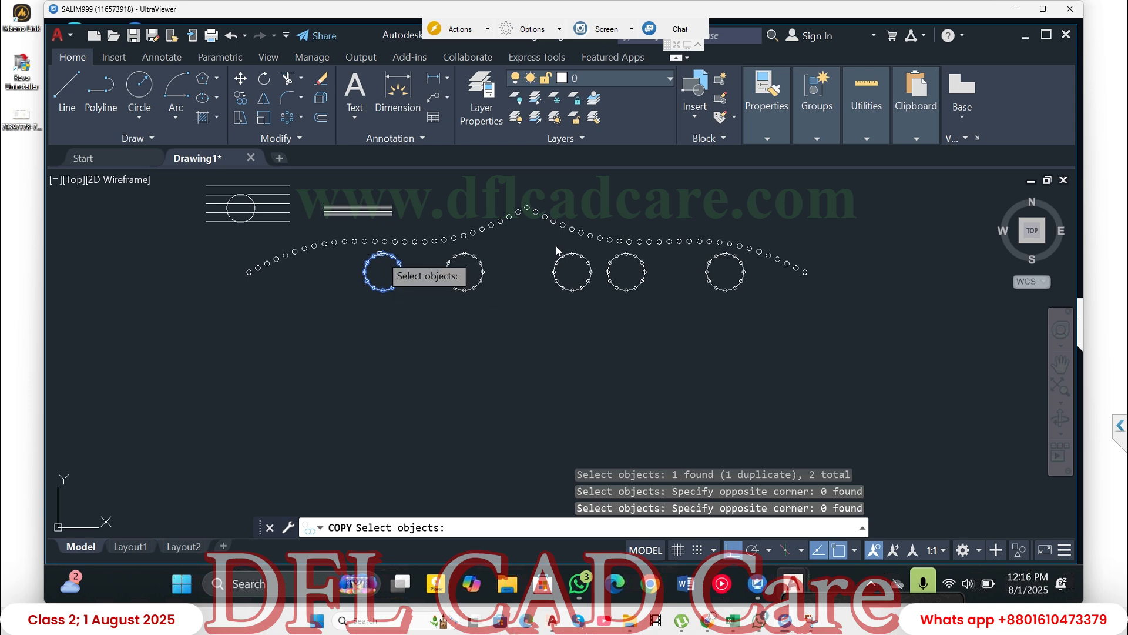
pyautogui.press('Escape')
pyautogui.press('Return')
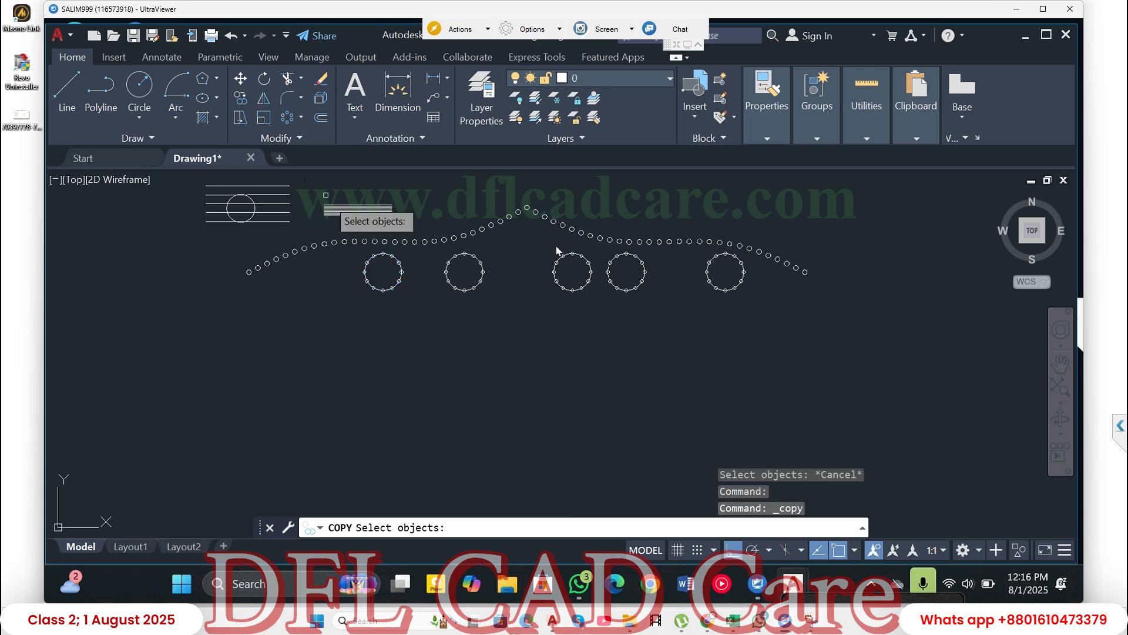
pyautogui.click(372, 254)
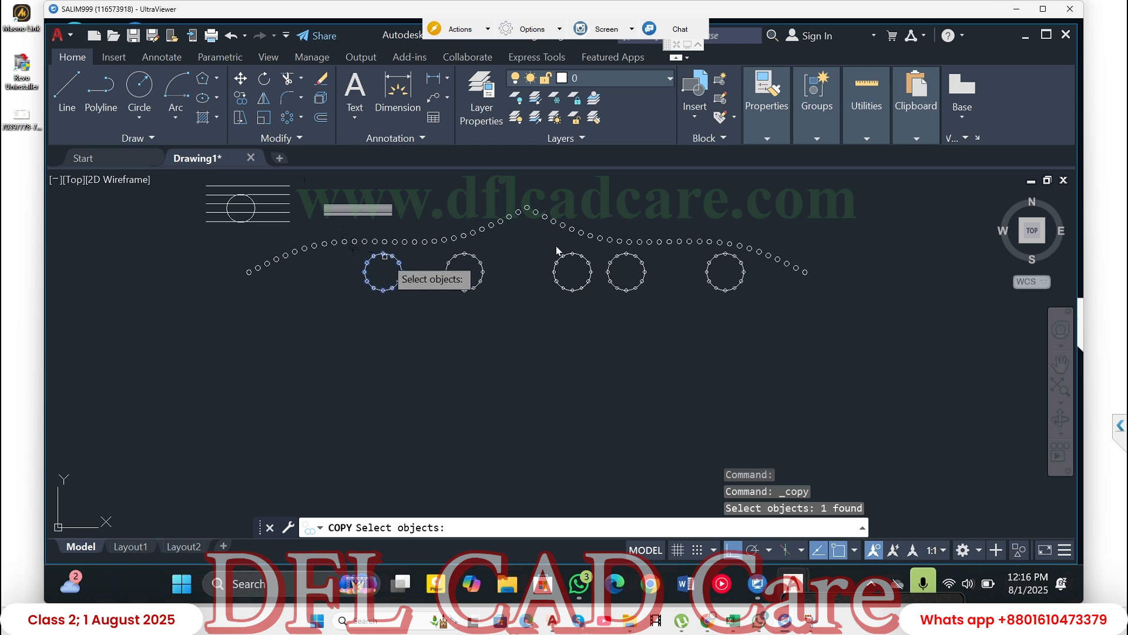
pyautogui.moveTo(426, 257); pyautogui.dragTo(331, 288)
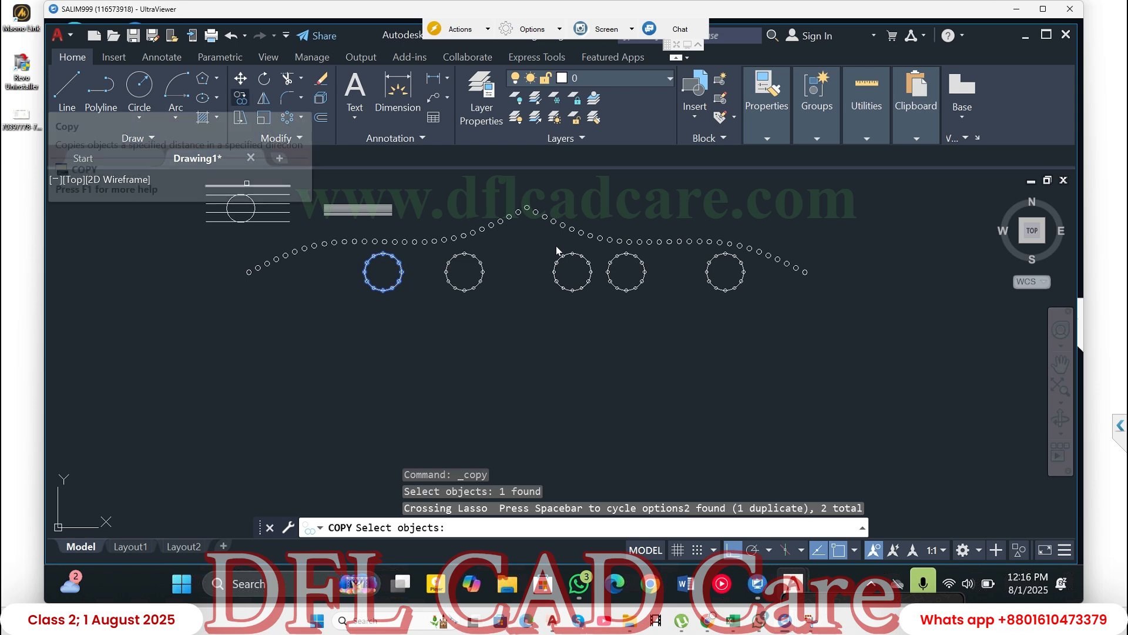
# - Copy the leftmost large circle and its polar array to two positions farther left in the same row with Ortho on
pyautogui.click(240, 98)
pyautogui.moveTo(417, 258); pyautogui.dragTo(386, 277)
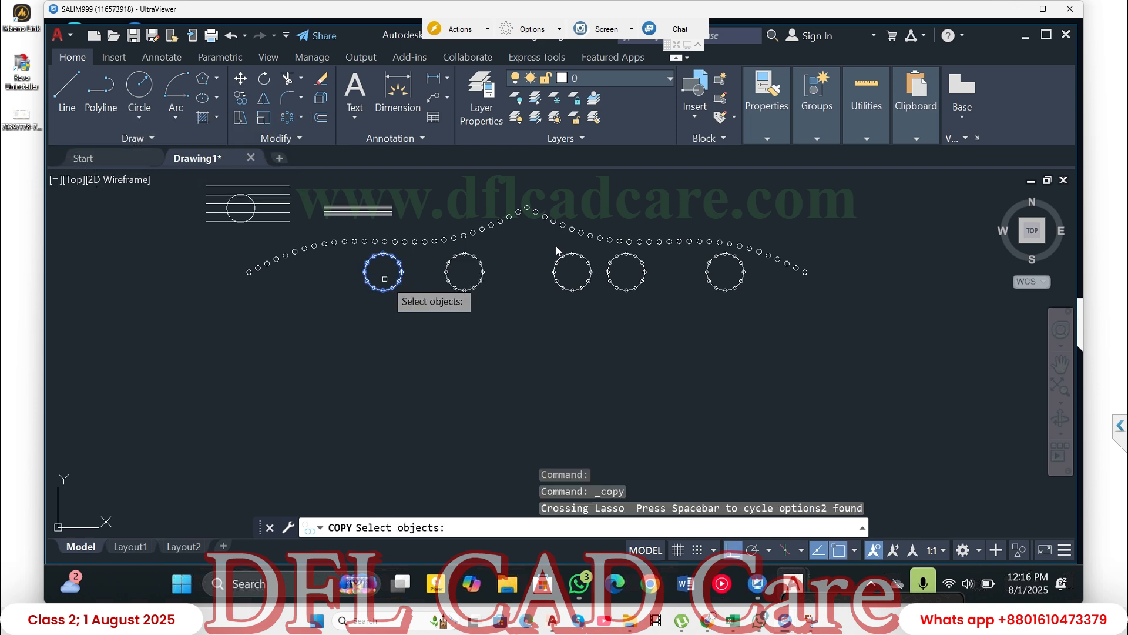
pyautogui.click(388, 293)
pyautogui.click(388, 293)
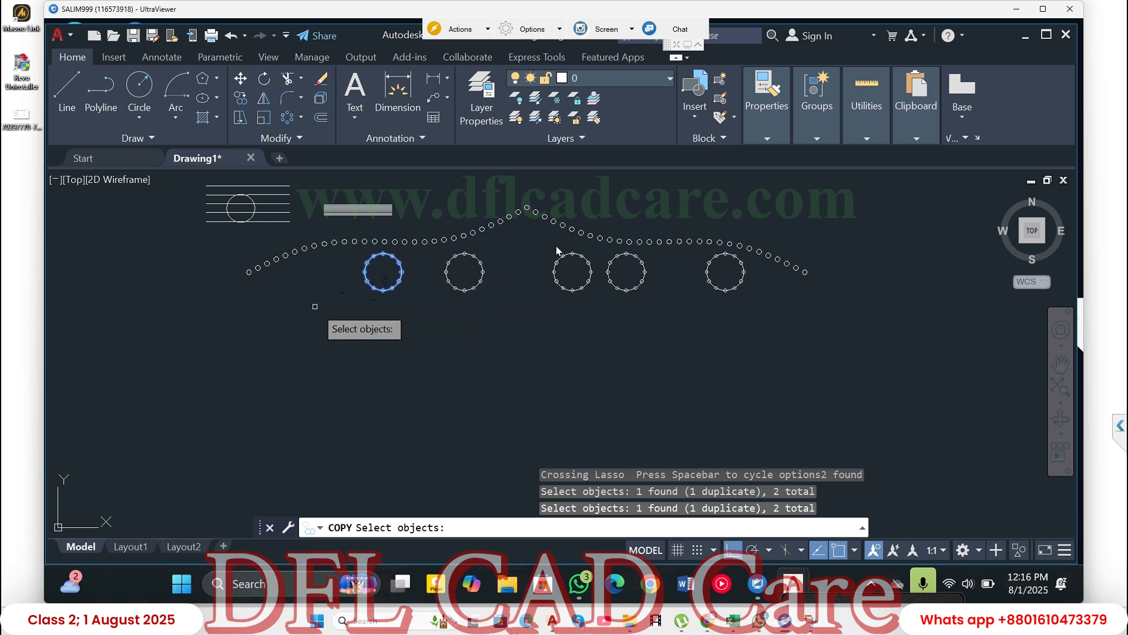
pyautogui.press('Return')
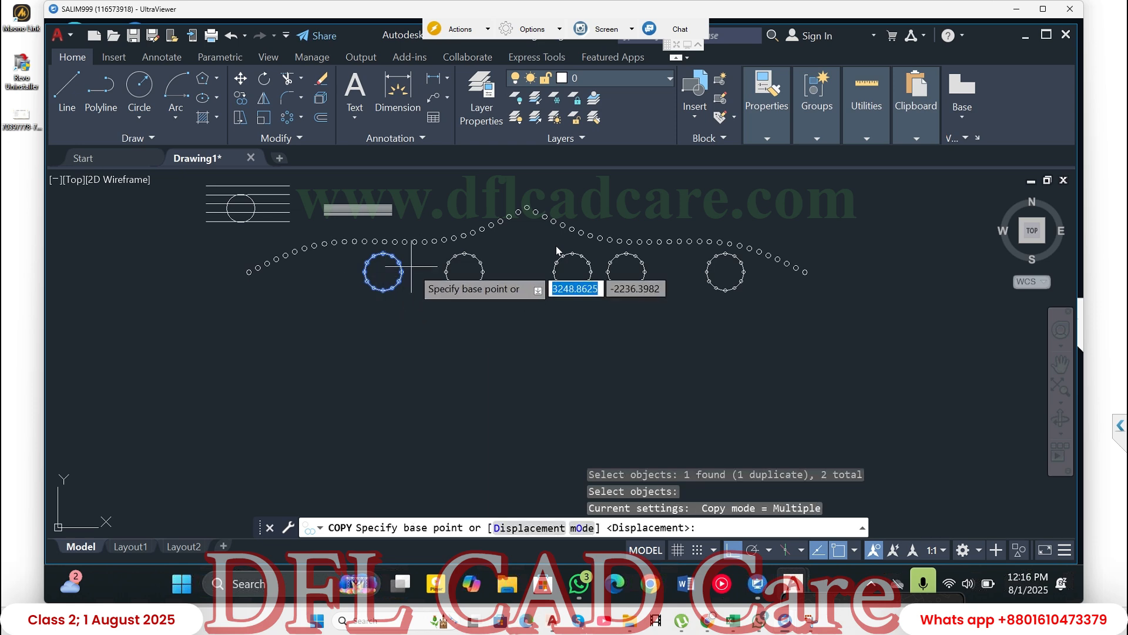
pyautogui.click(383, 271)
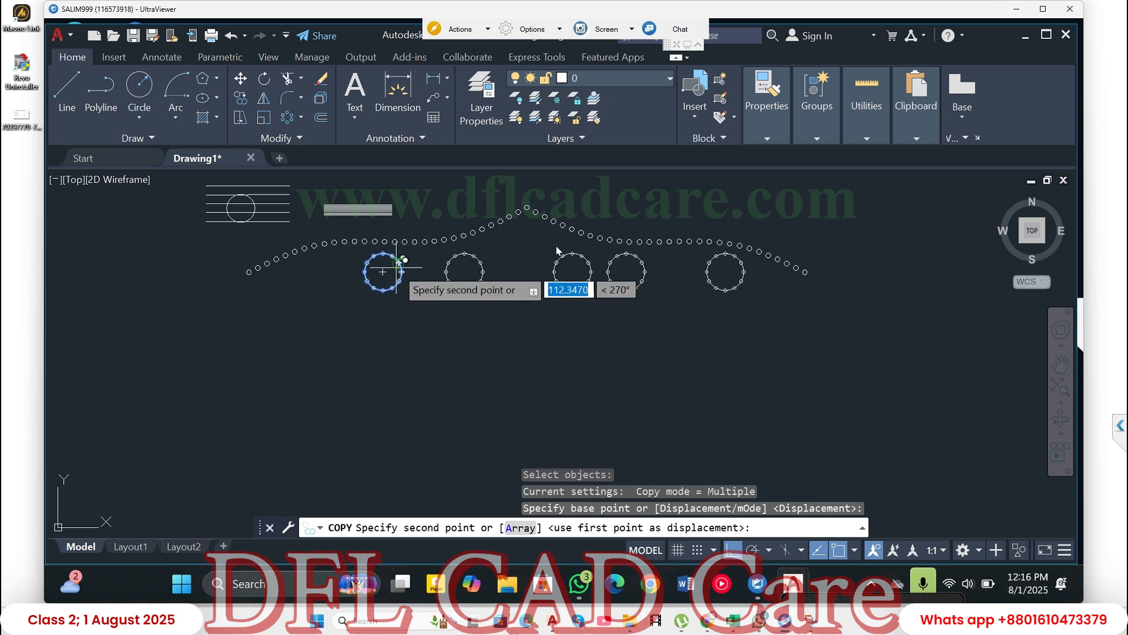
pyautogui.click(297, 329)
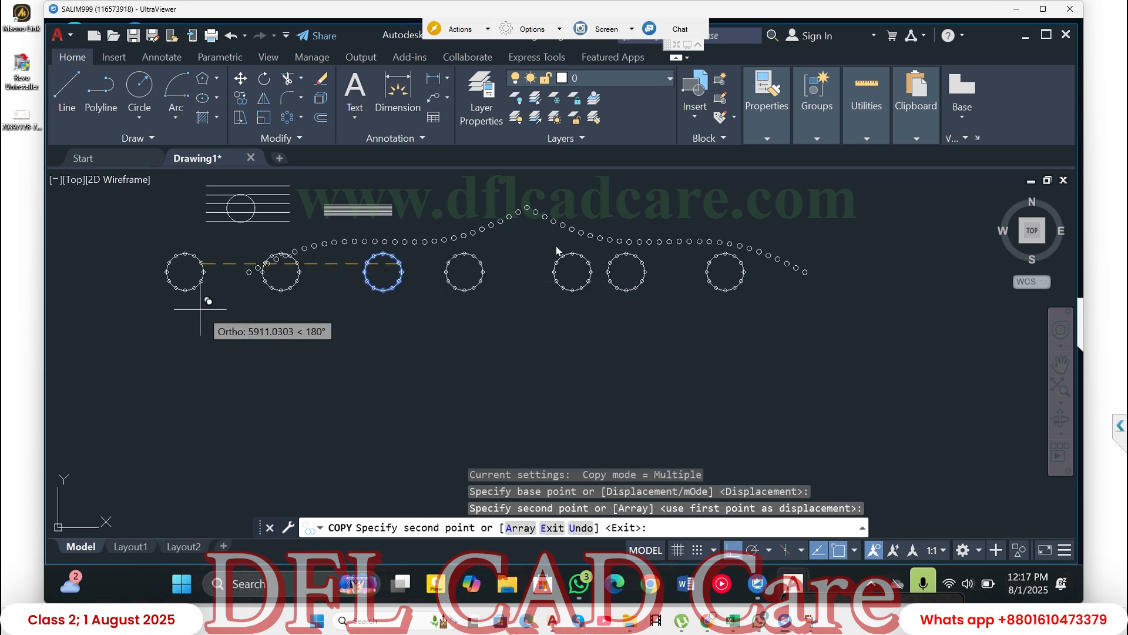
pyautogui.click(191, 308)
# - Turn Ortho off, place three more copies in a row below the existing circles, and finish the Copy command
pyautogui.press('F8')
pyautogui.click(234, 368)
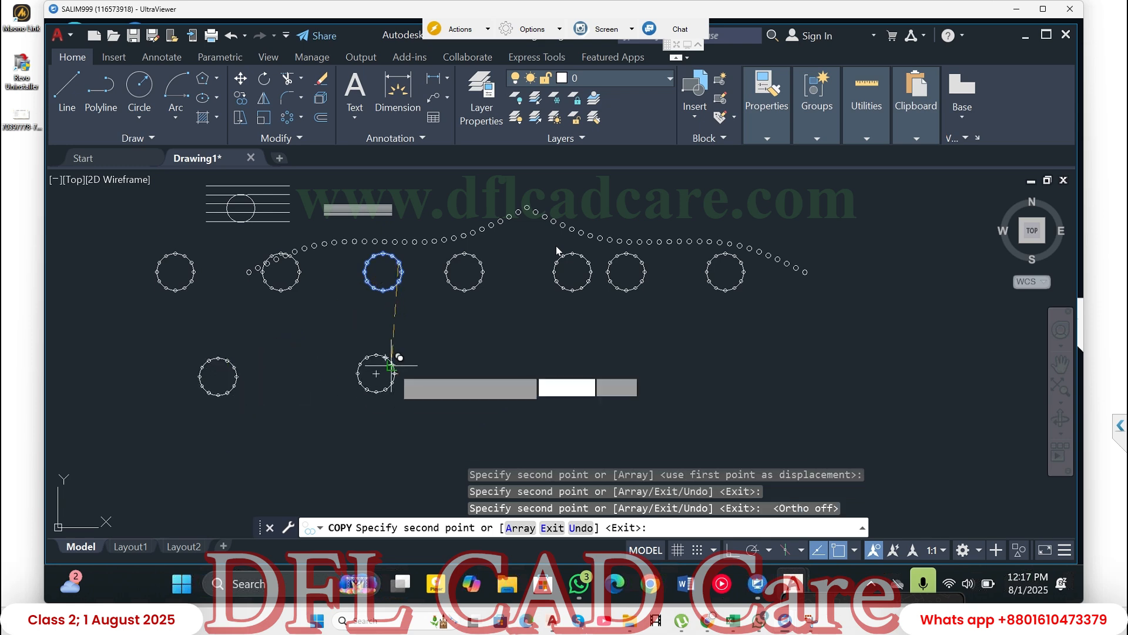
pyautogui.click(392, 366)
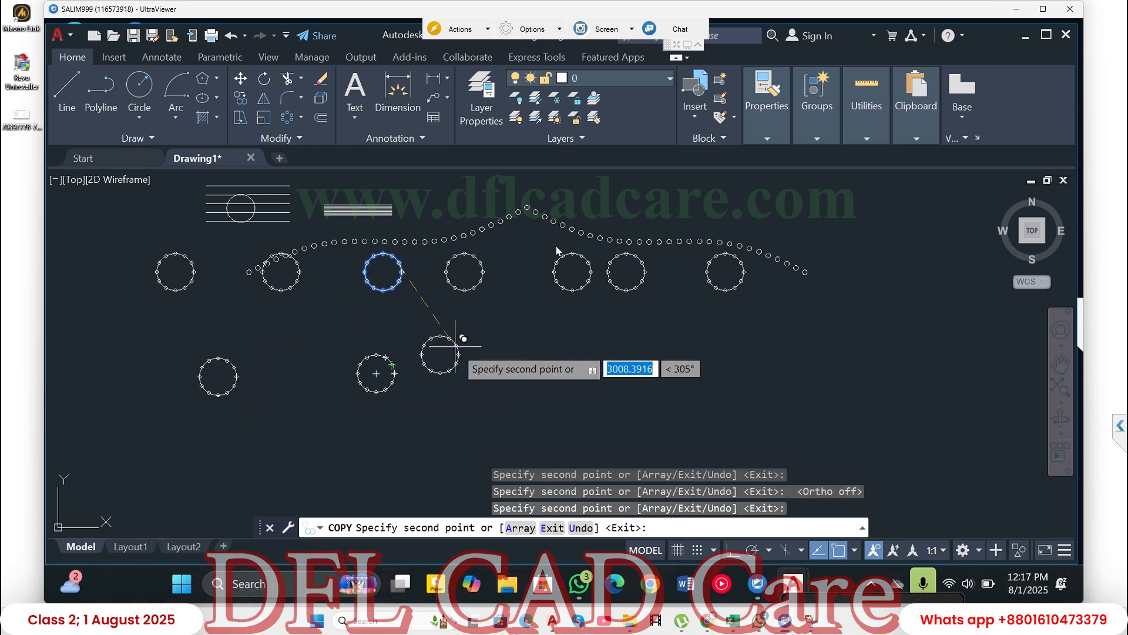
pyautogui.click(502, 367)
pyautogui.press('Return')
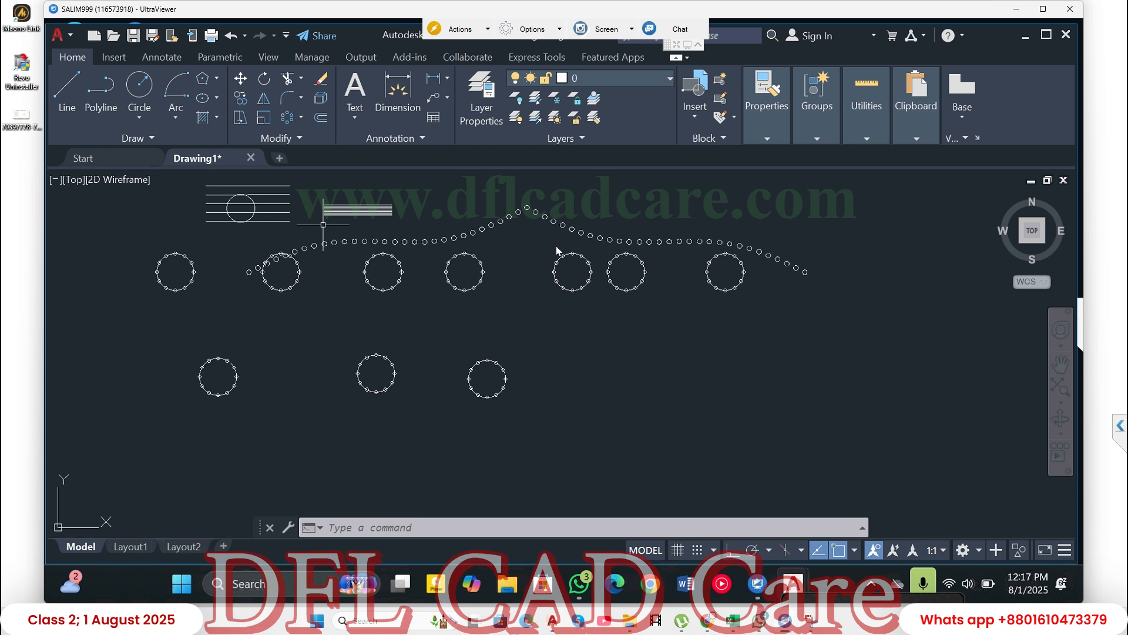
# - Draw an open fit-point Spline with six points to the right of the lower circles, curving up and looping back underneath
pyautogui.click(135, 137)
pyautogui.click(59, 156)
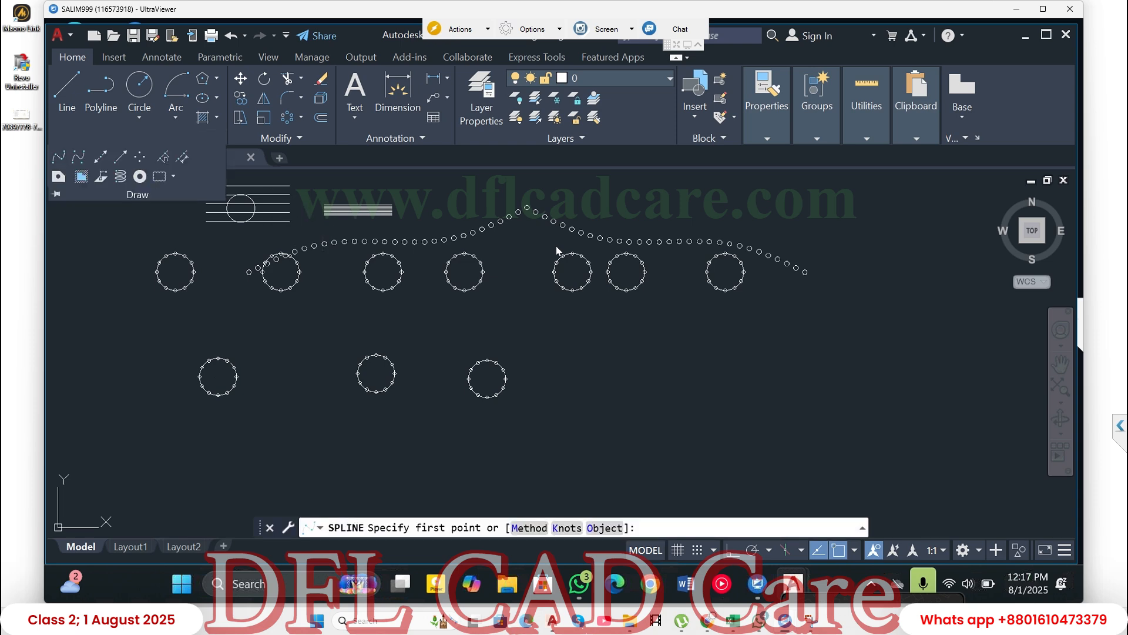
pyautogui.click(592, 394)
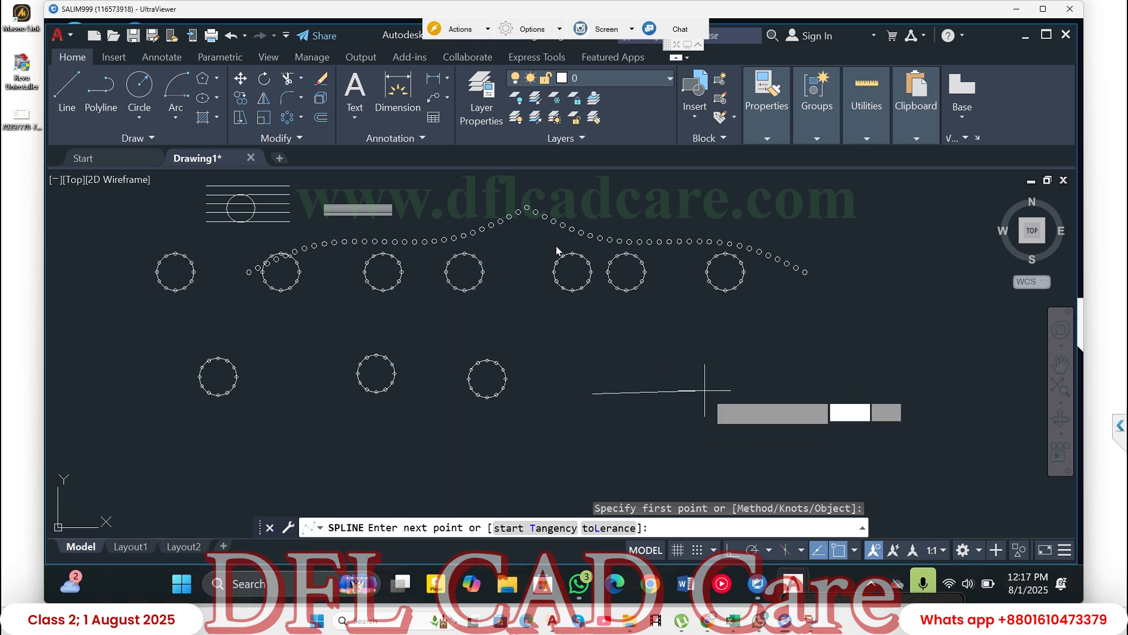
pyautogui.click(705, 390)
pyautogui.click(791, 353)
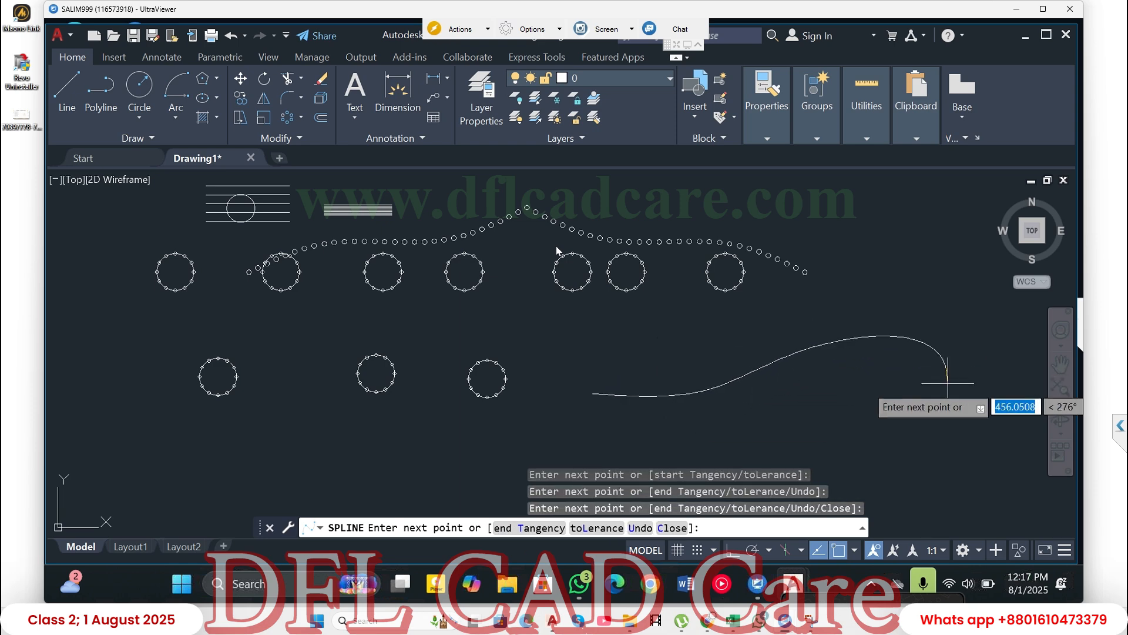
pyautogui.click(942, 405)
pyautogui.click(861, 419)
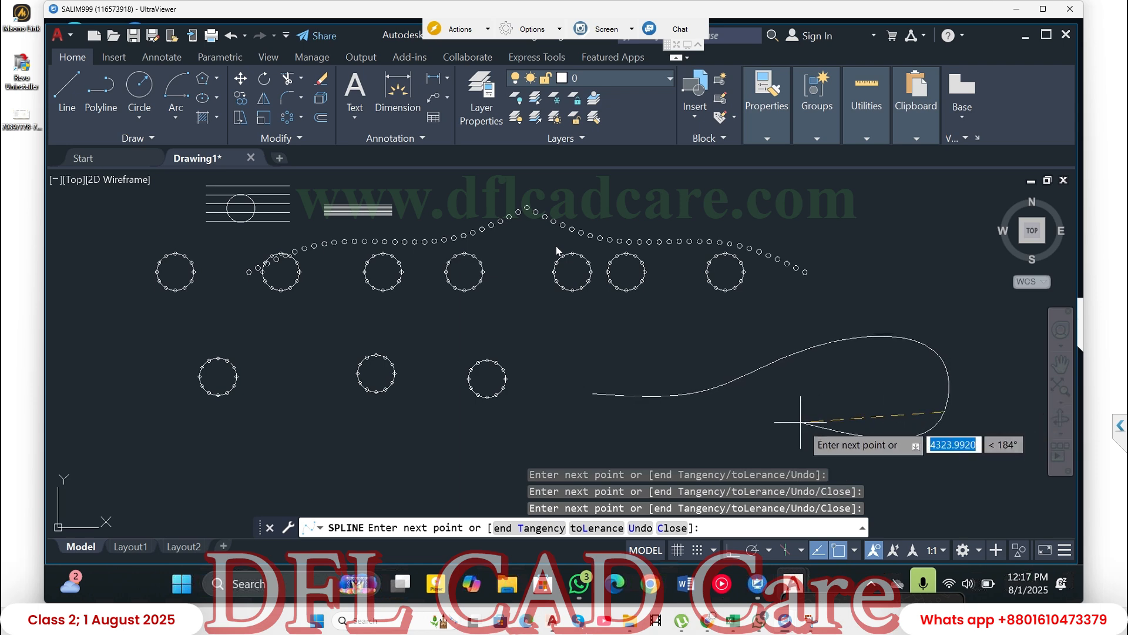
pyautogui.press('Return')
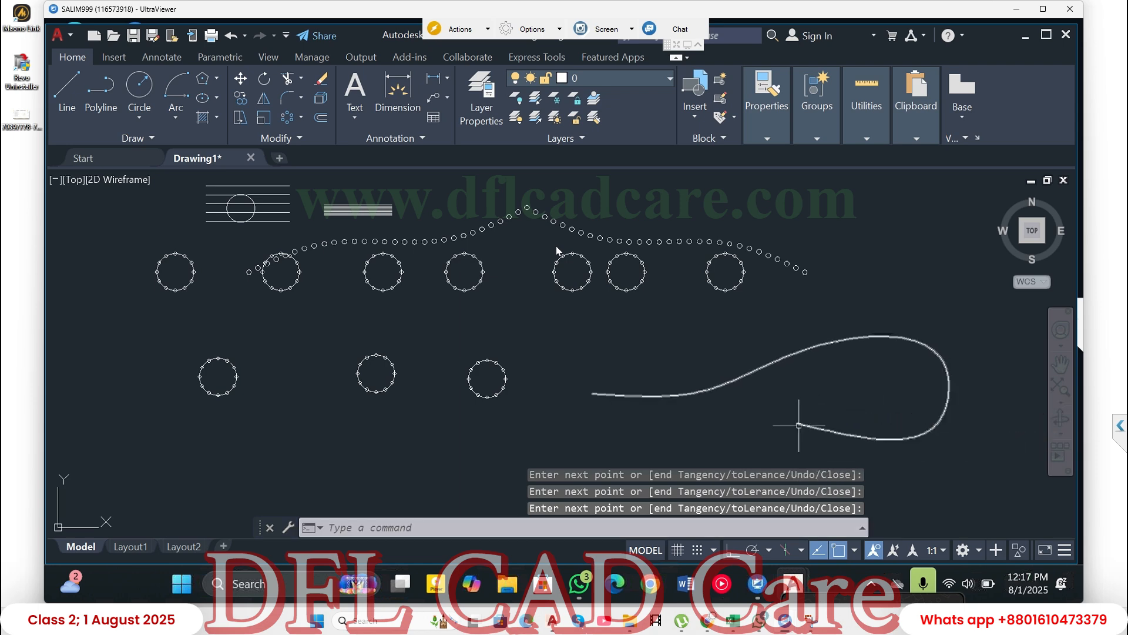
pyautogui.click(918, 336)
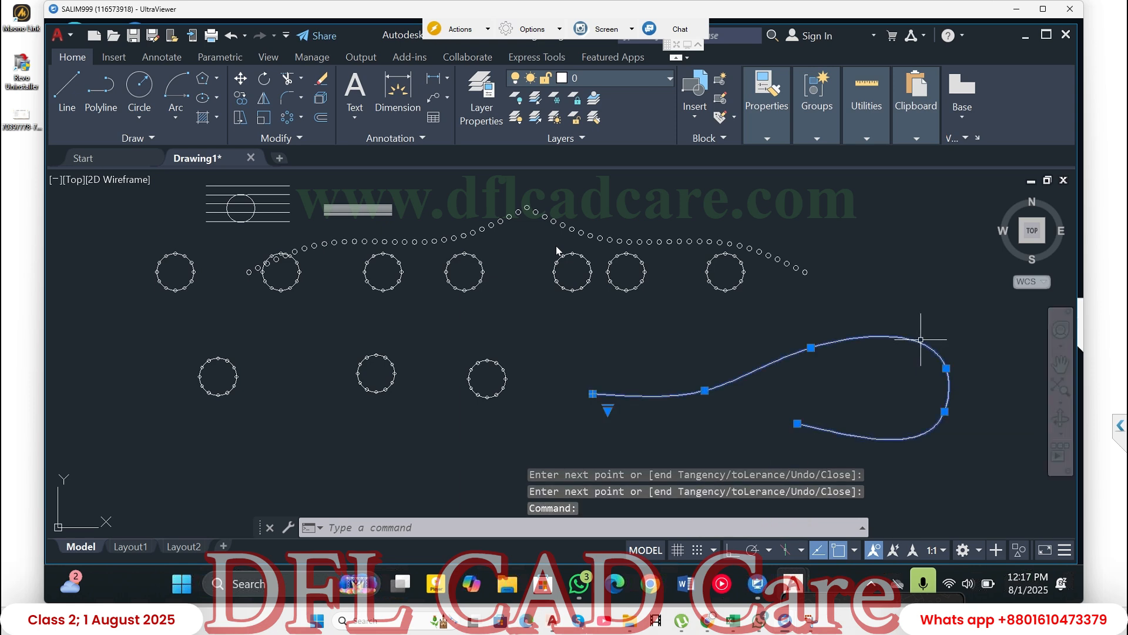
pyautogui.click(903, 299)
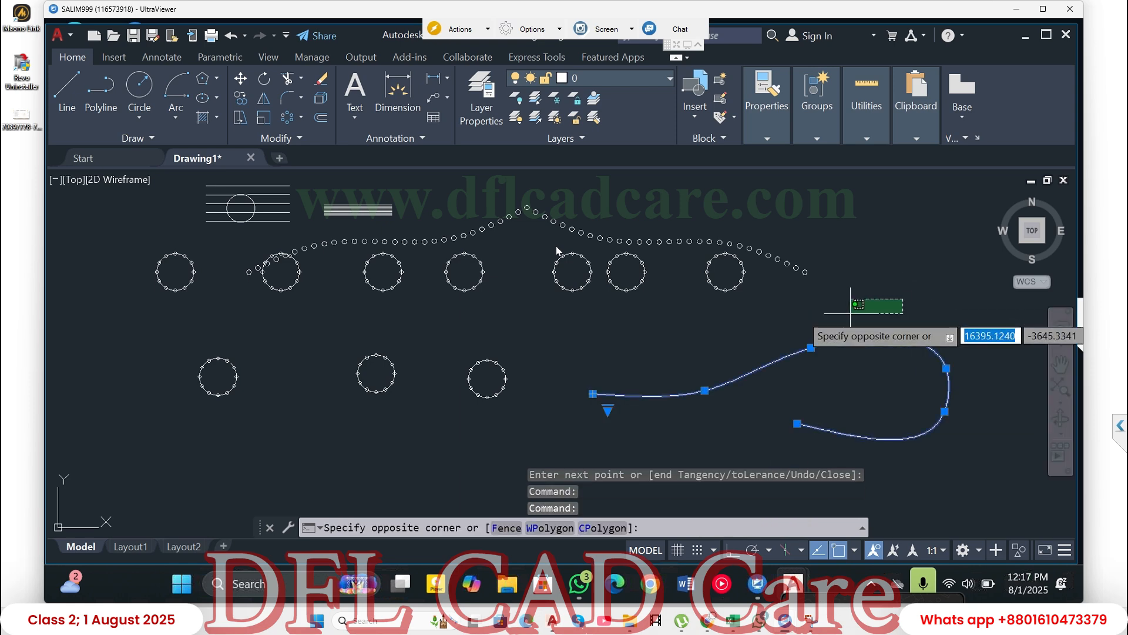
pyautogui.press('Return')
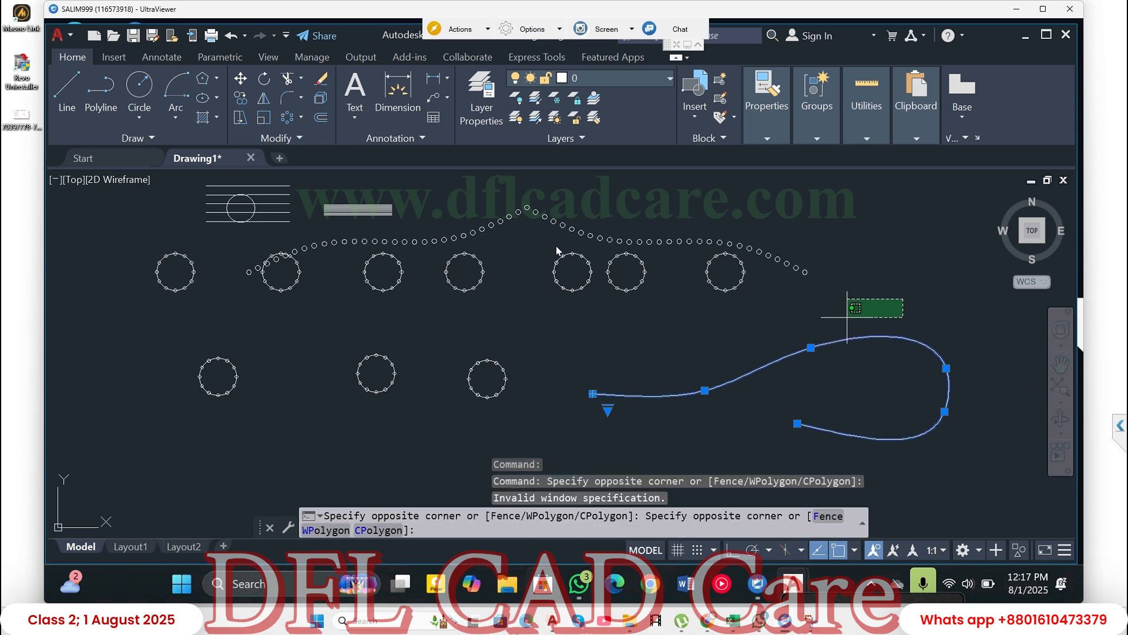
pyautogui.click(676, 262)
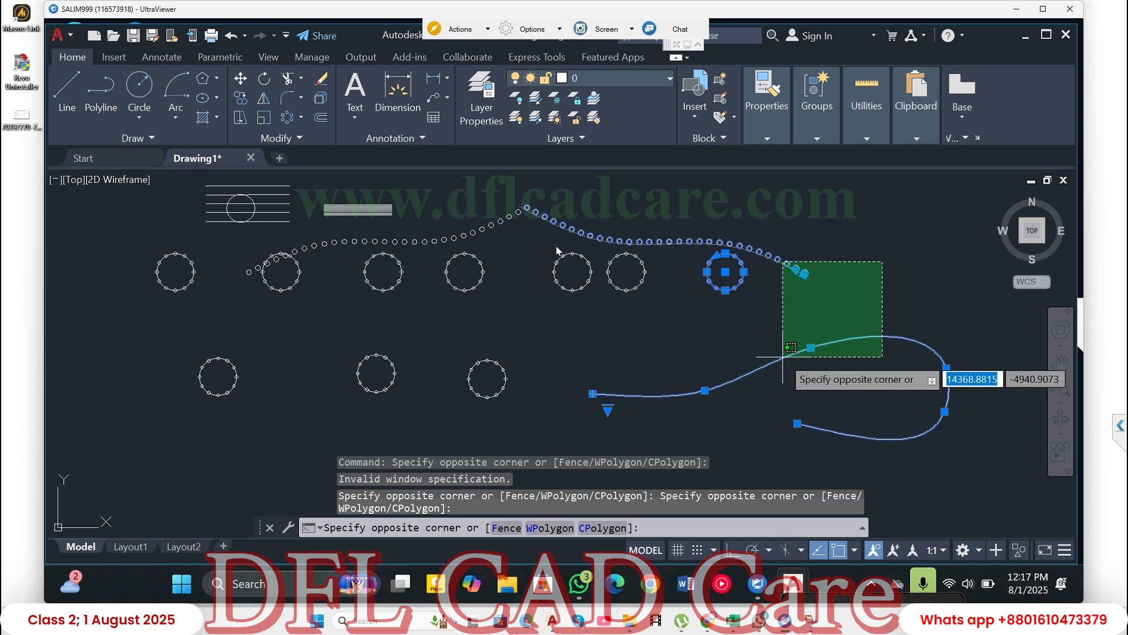
pyautogui.press('Return')
pyautogui.press('Return')
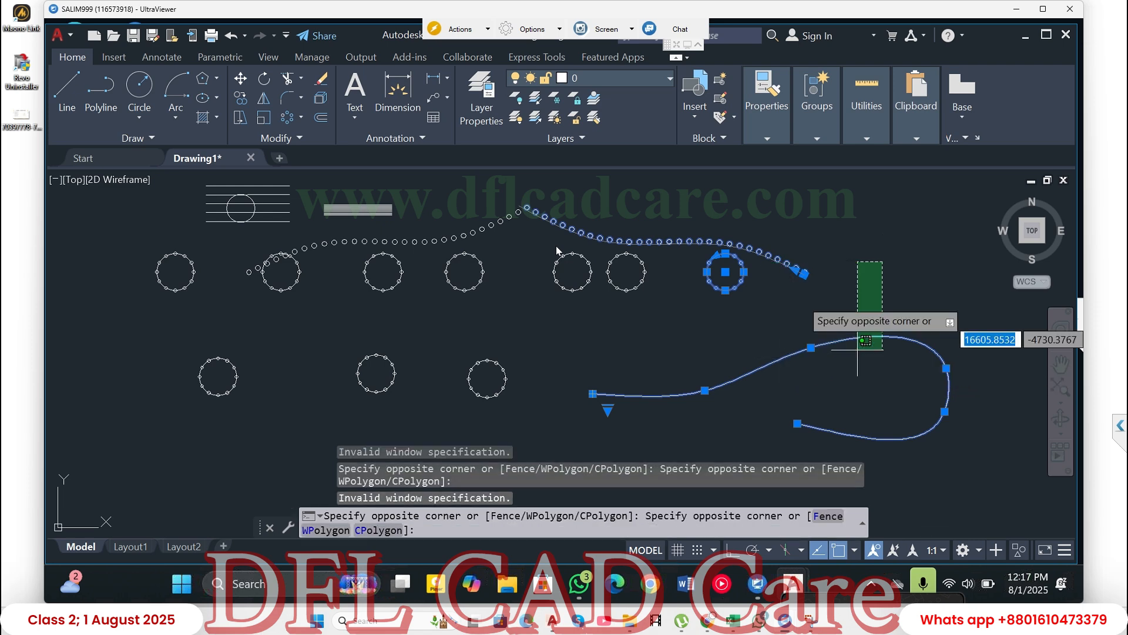
pyautogui.click(901, 263)
pyautogui.press('Return')
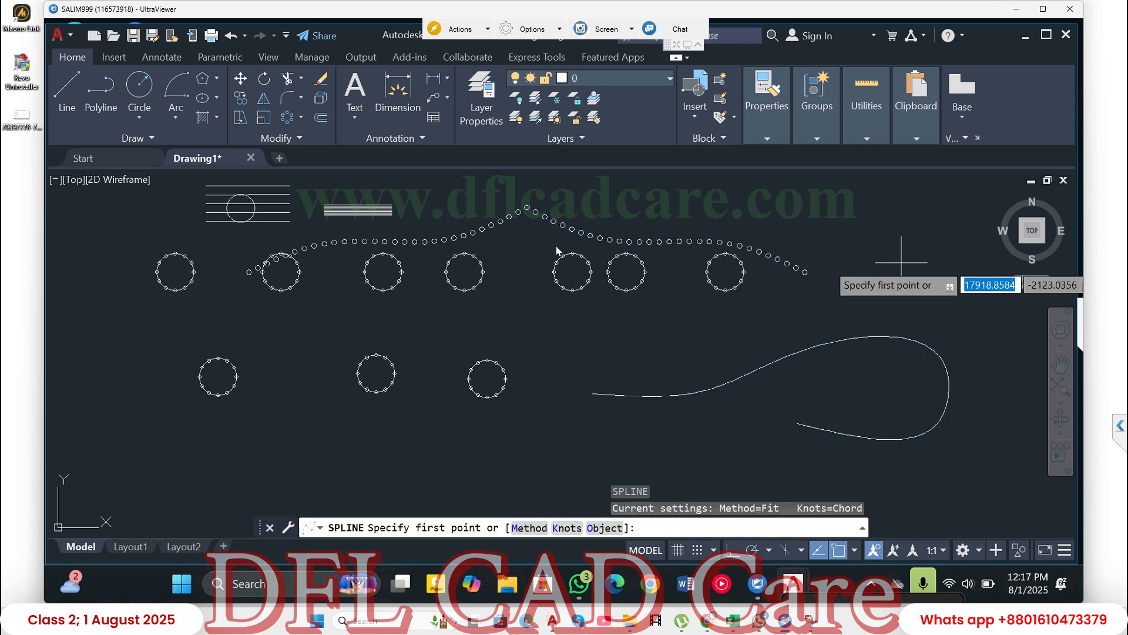
pyautogui.click(848, 333)
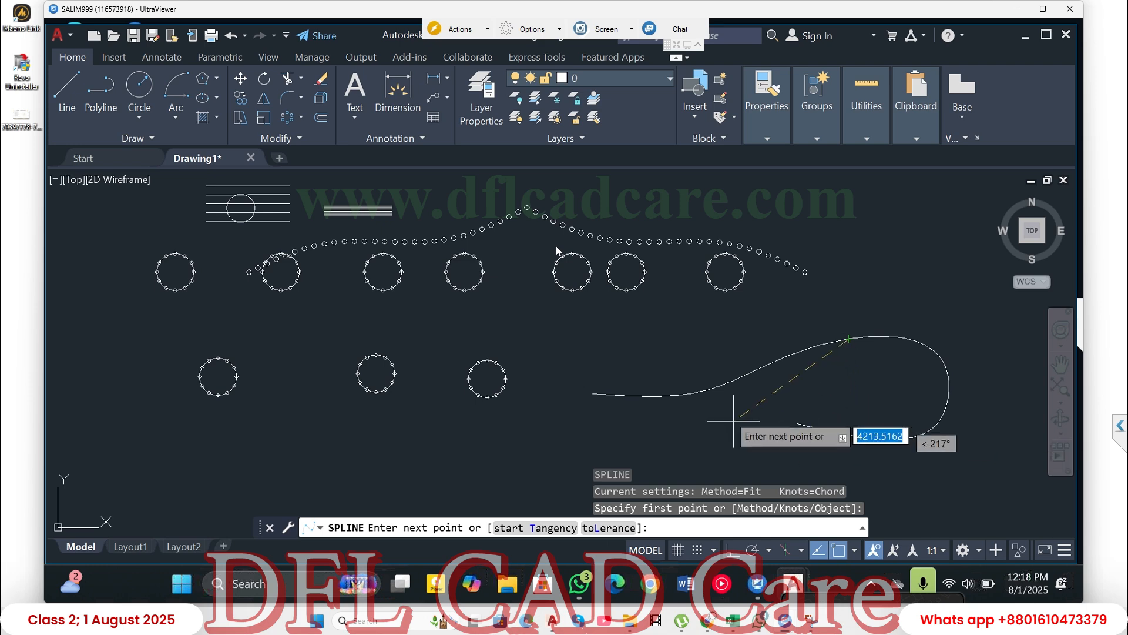
pyautogui.click(847, 340)
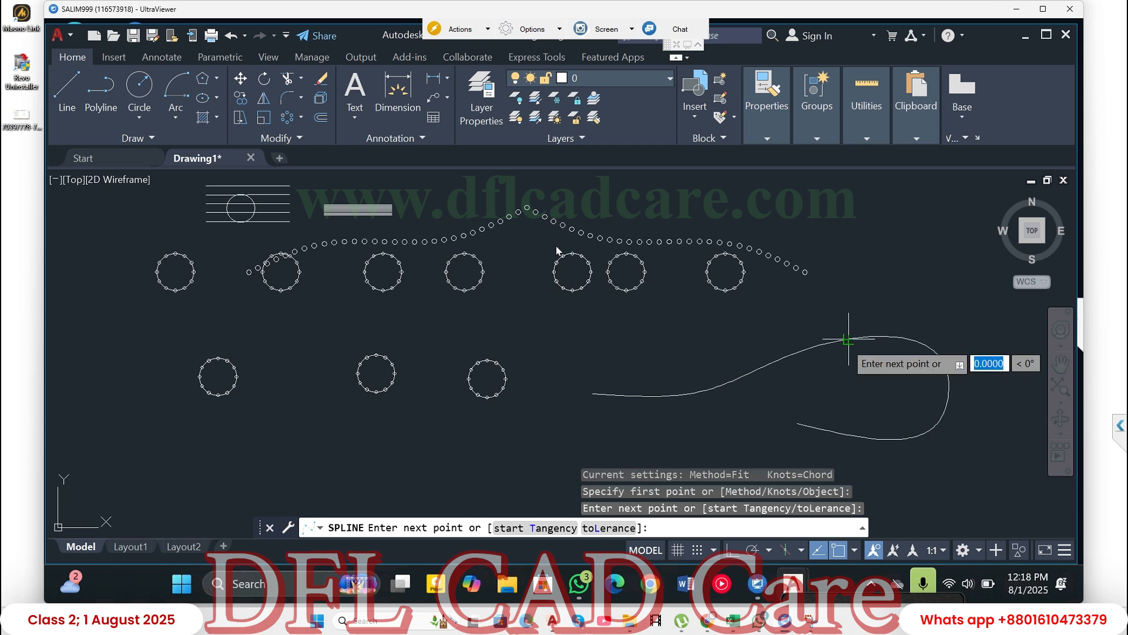
pyautogui.press('Return')
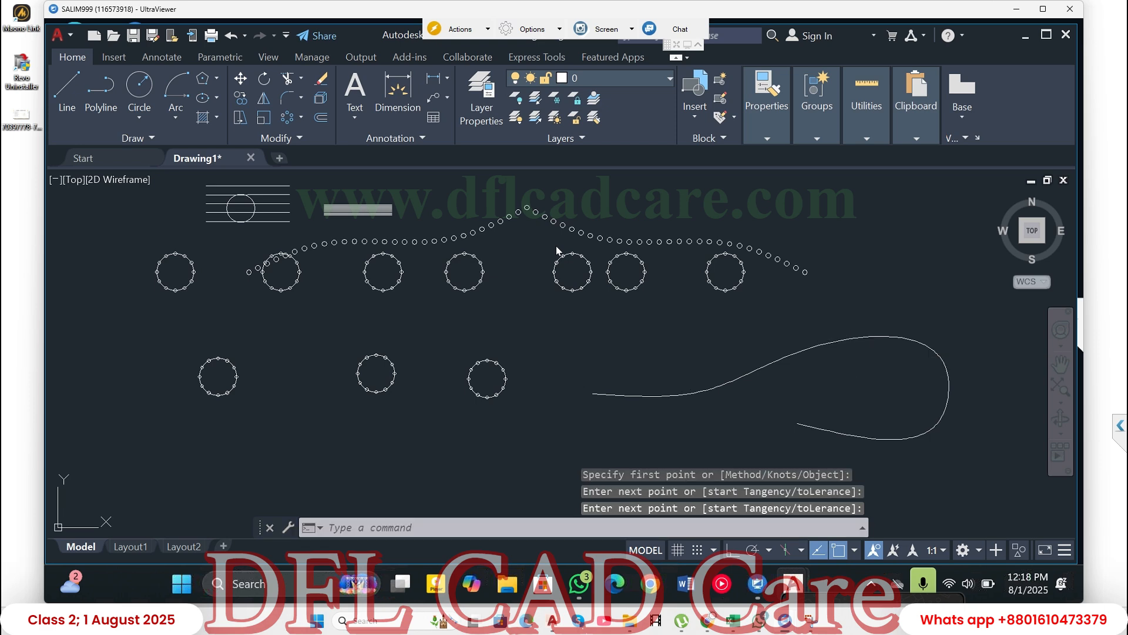
# - Stretch the spline's third fit point slightly down and to the right to lower its upper curve
pyautogui.click(786, 356)
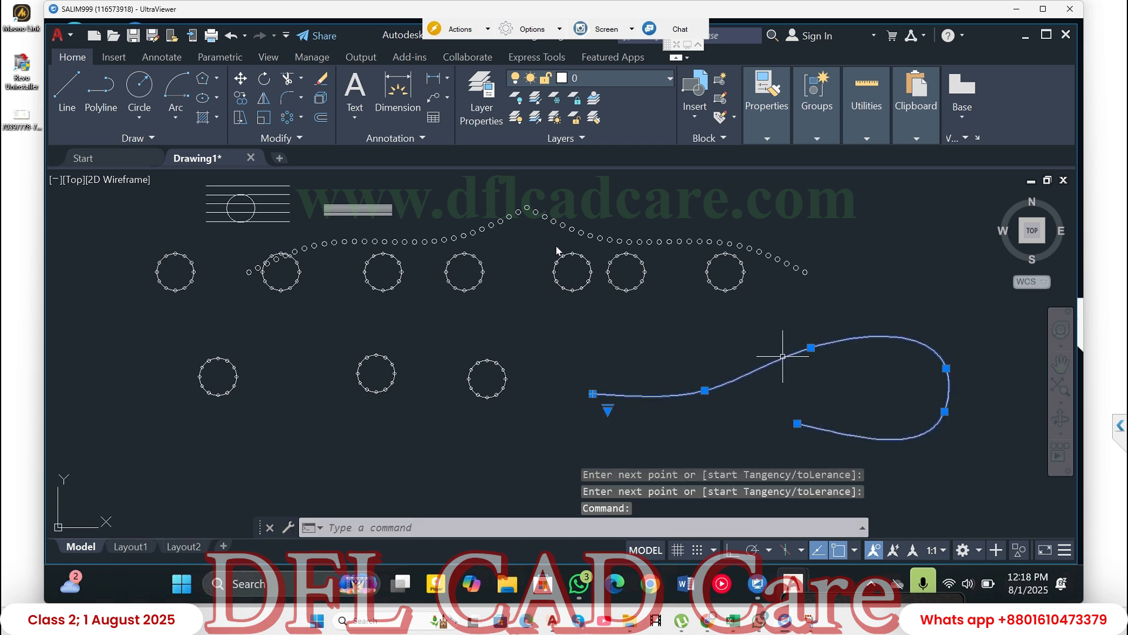
pyautogui.click(811, 347)
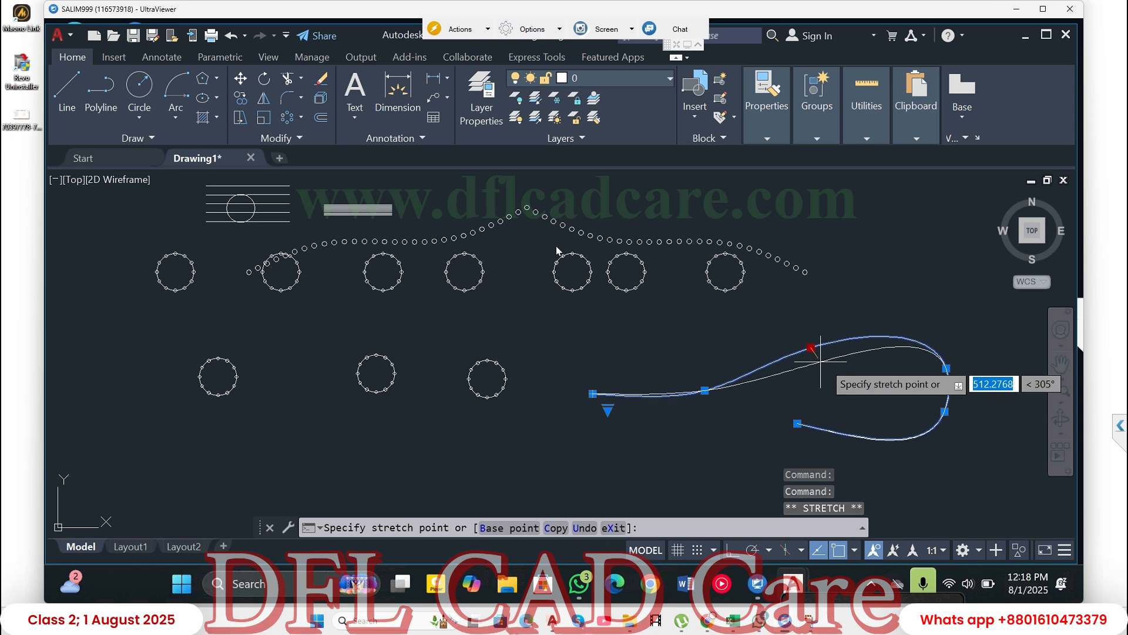
pyautogui.click(829, 360)
pyautogui.click(798, 423)
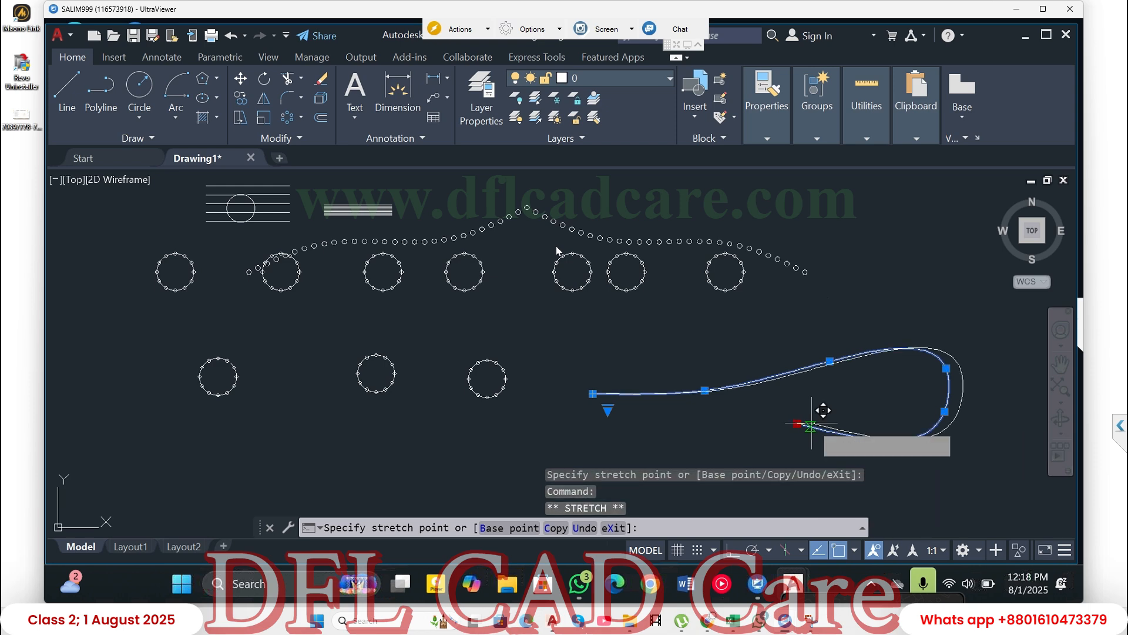
pyautogui.press('space')
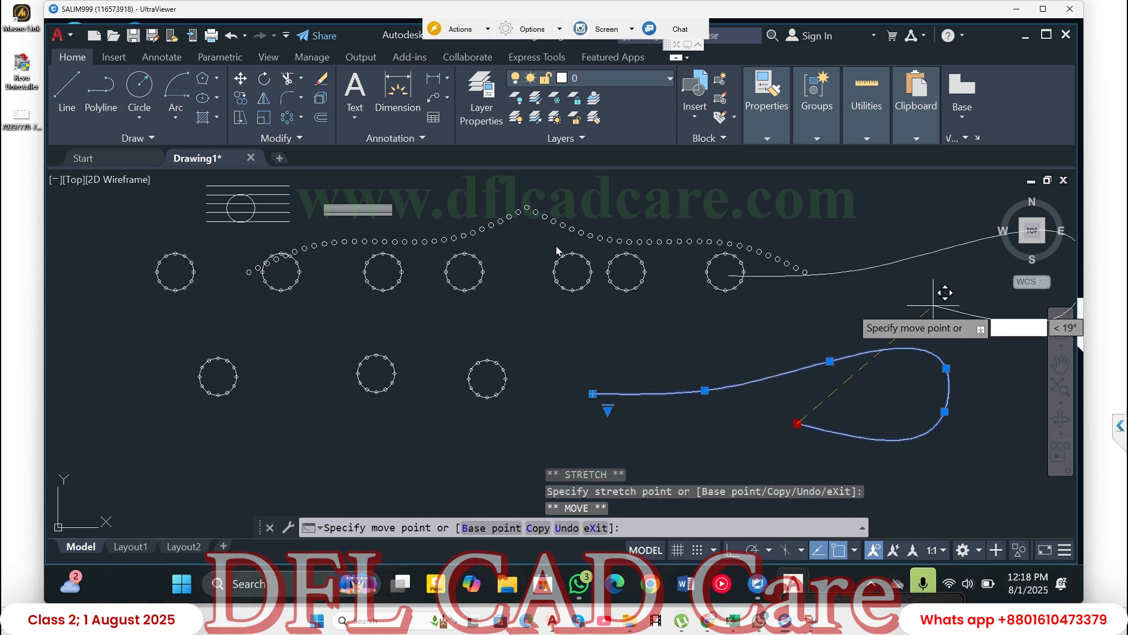
pyautogui.press('Escape')
pyautogui.moveTo(798, 423)
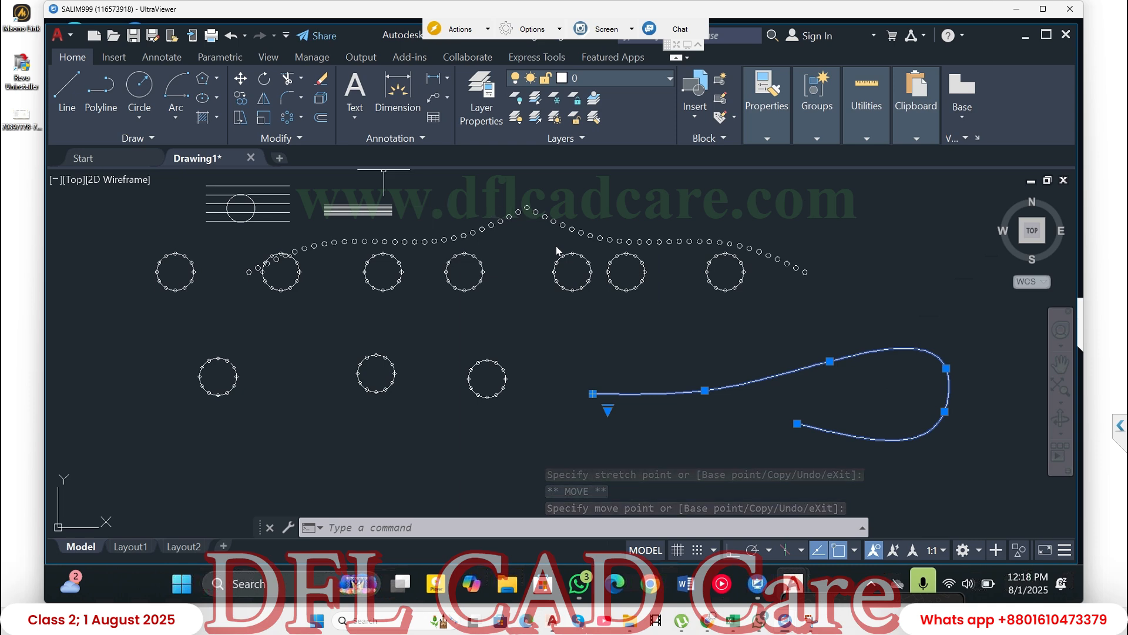
pyautogui.click(301, 117)
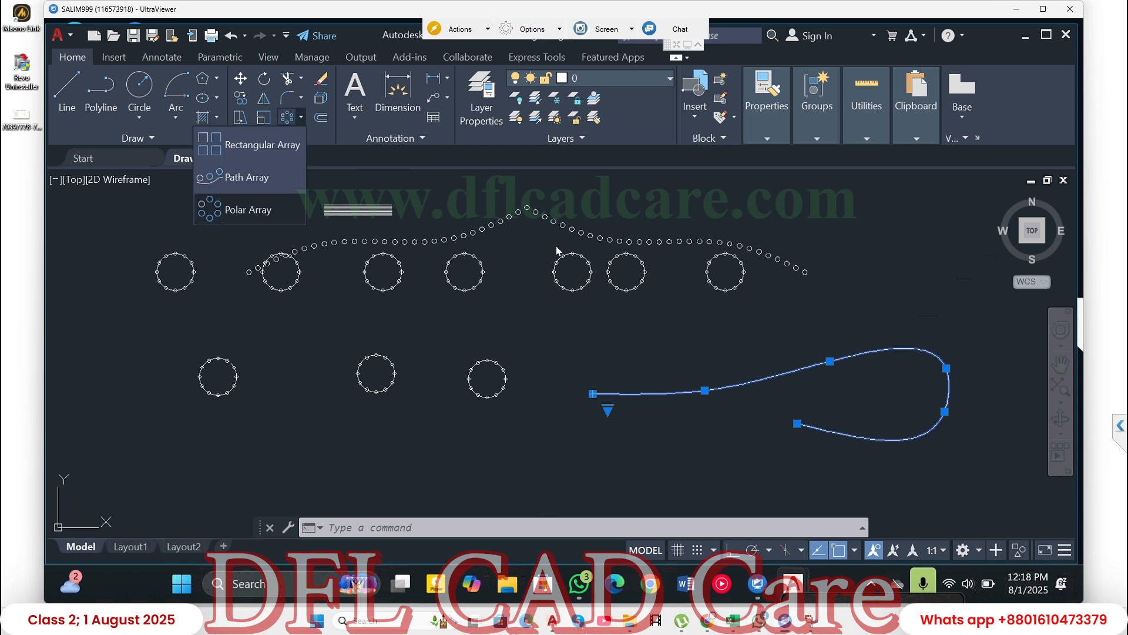
pyautogui.click(246, 176)
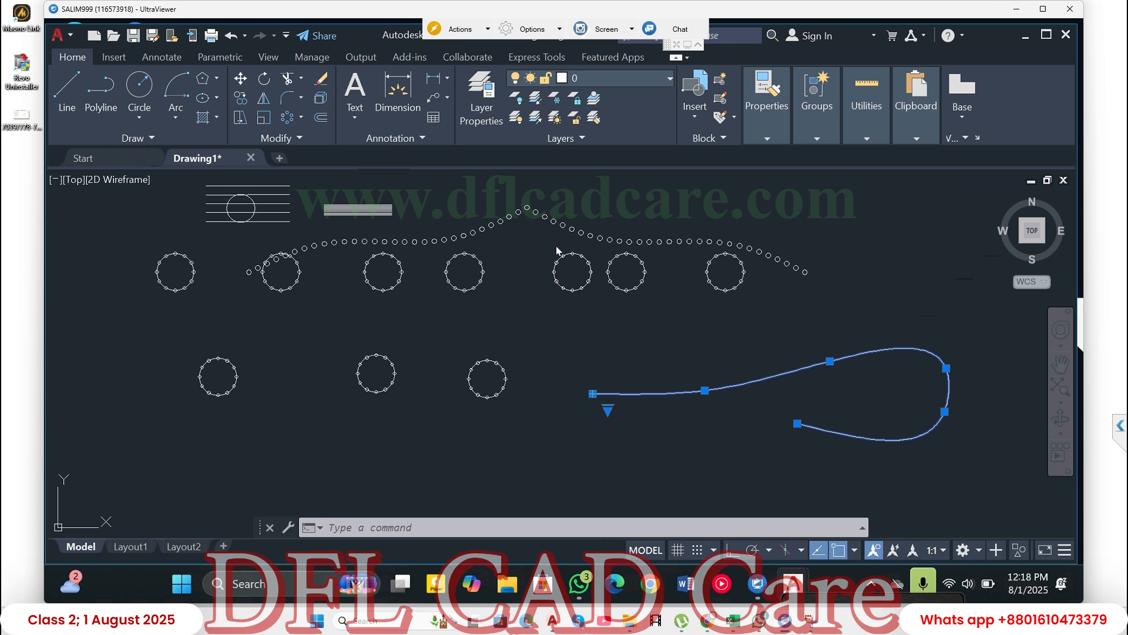
pyautogui.click(589, 392)
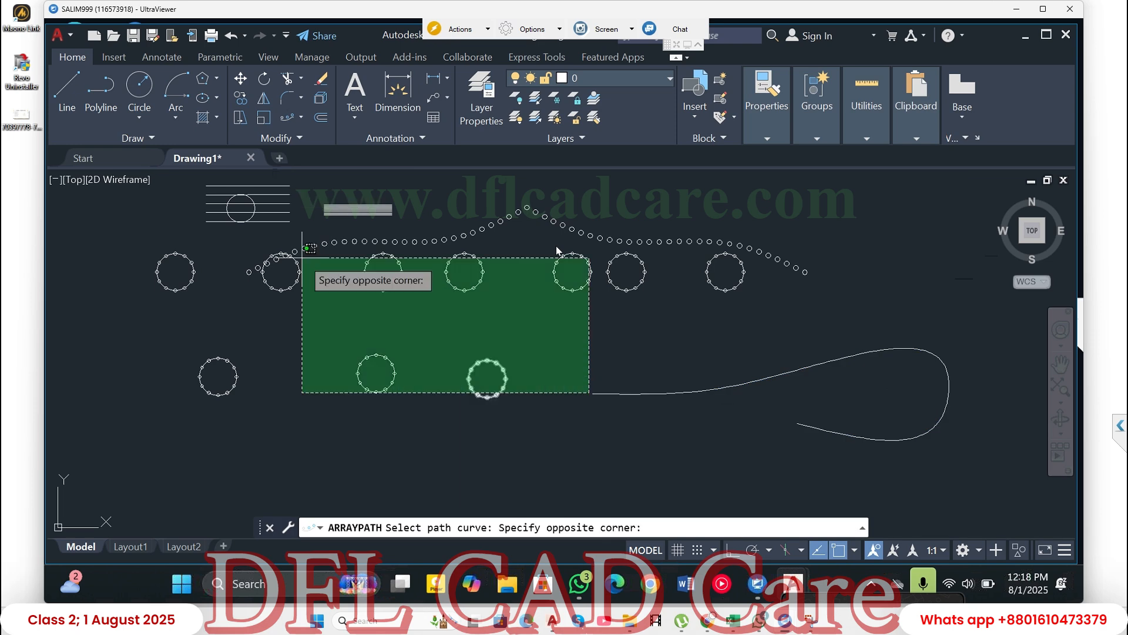
pyautogui.click(146, 170)
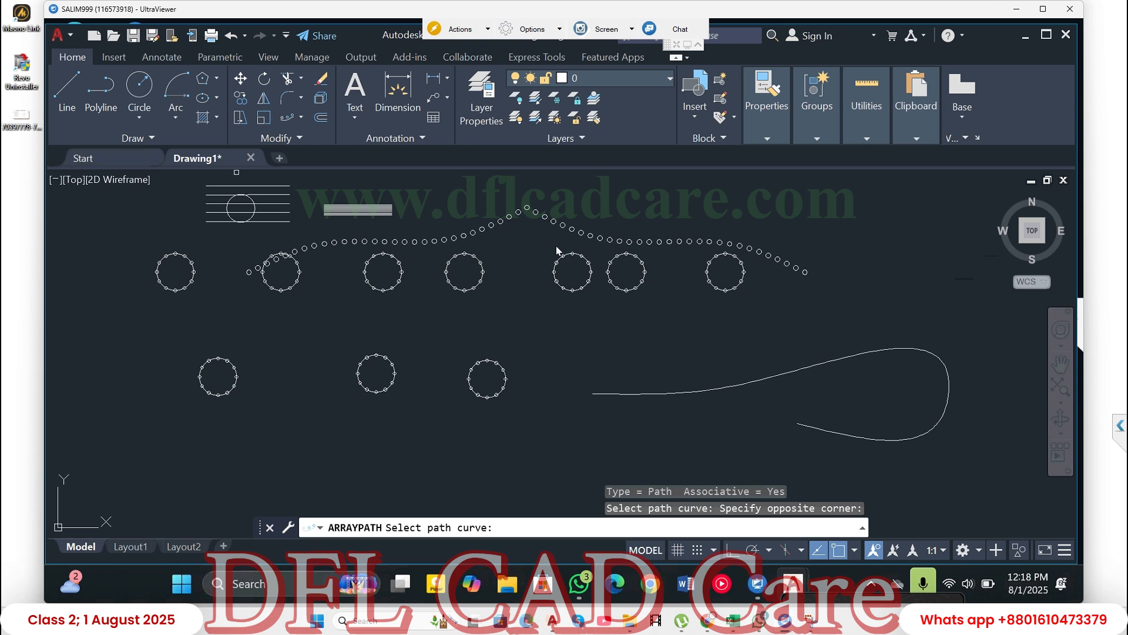
# - Draw a circle with a radius of about 324 centered on the spline's left endpoint
pyautogui.click(139, 87)
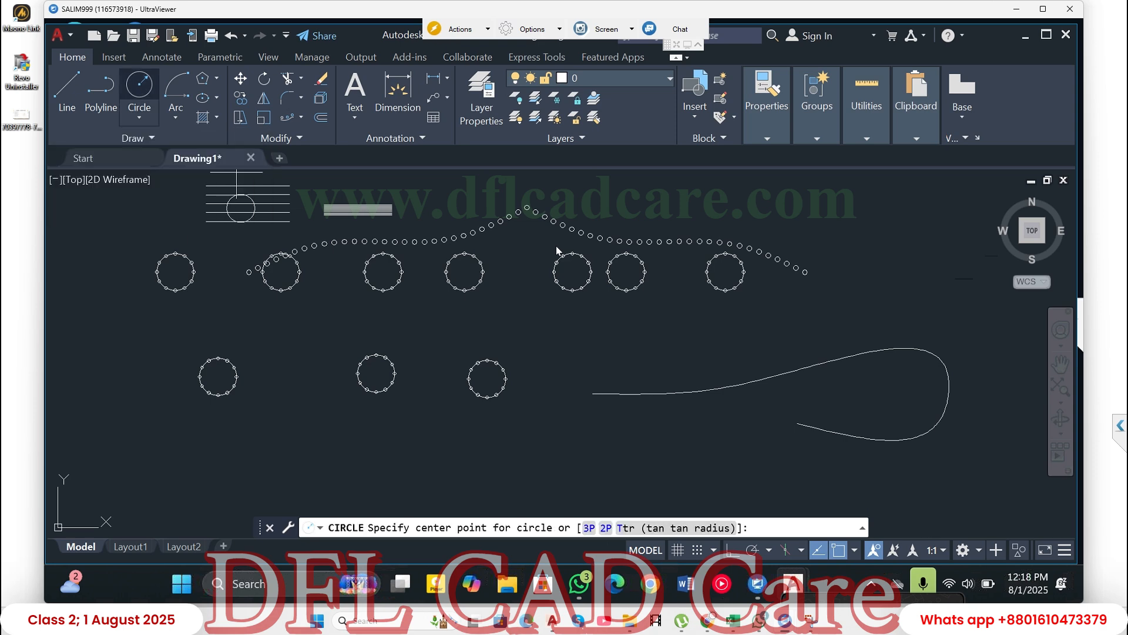
pyautogui.click(590, 393)
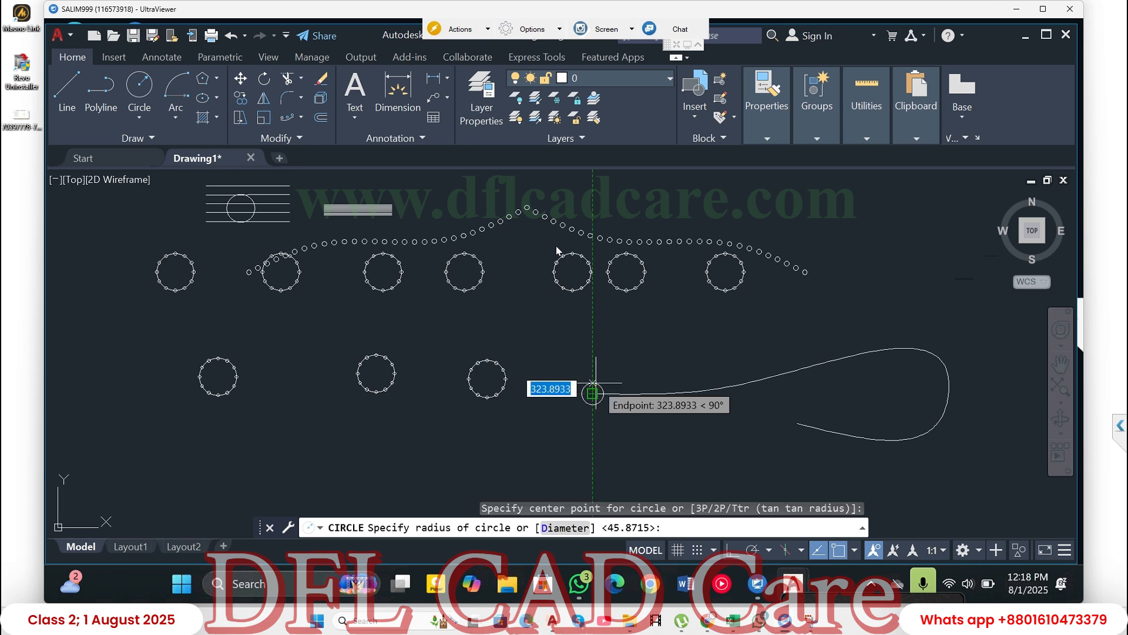
pyautogui.click(594, 383)
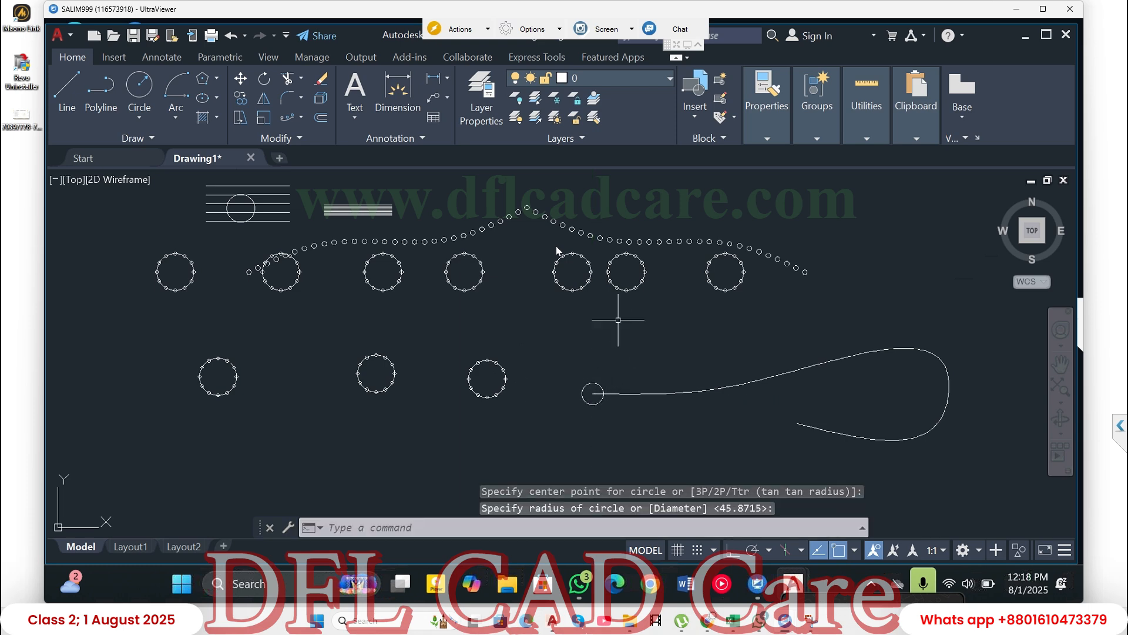
pyautogui.click(287, 117)
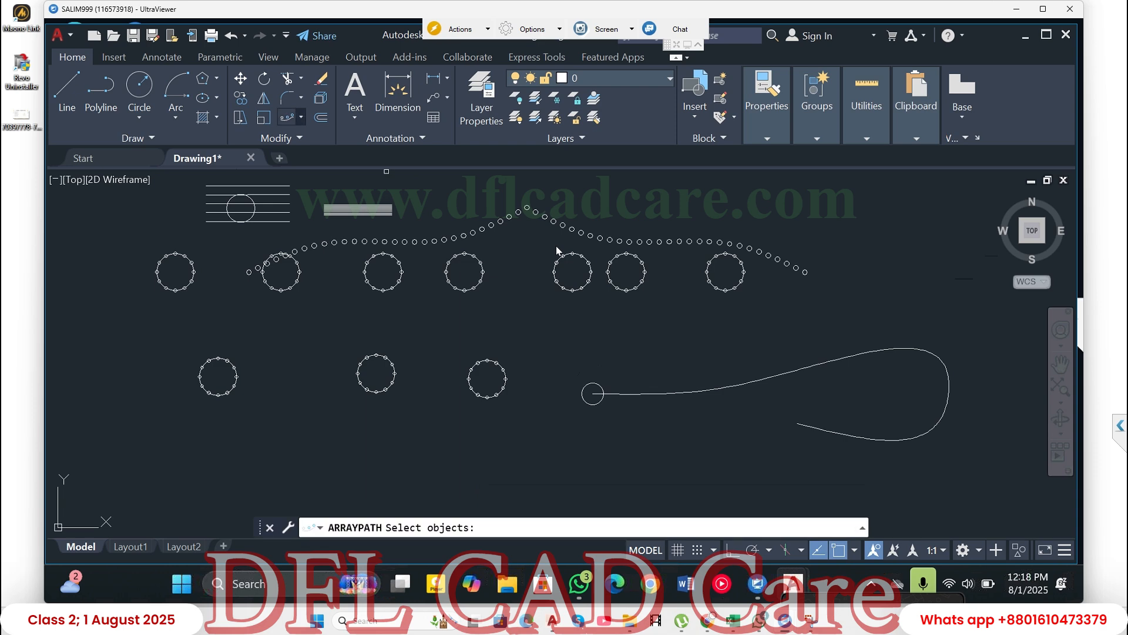
pyautogui.click(301, 117)
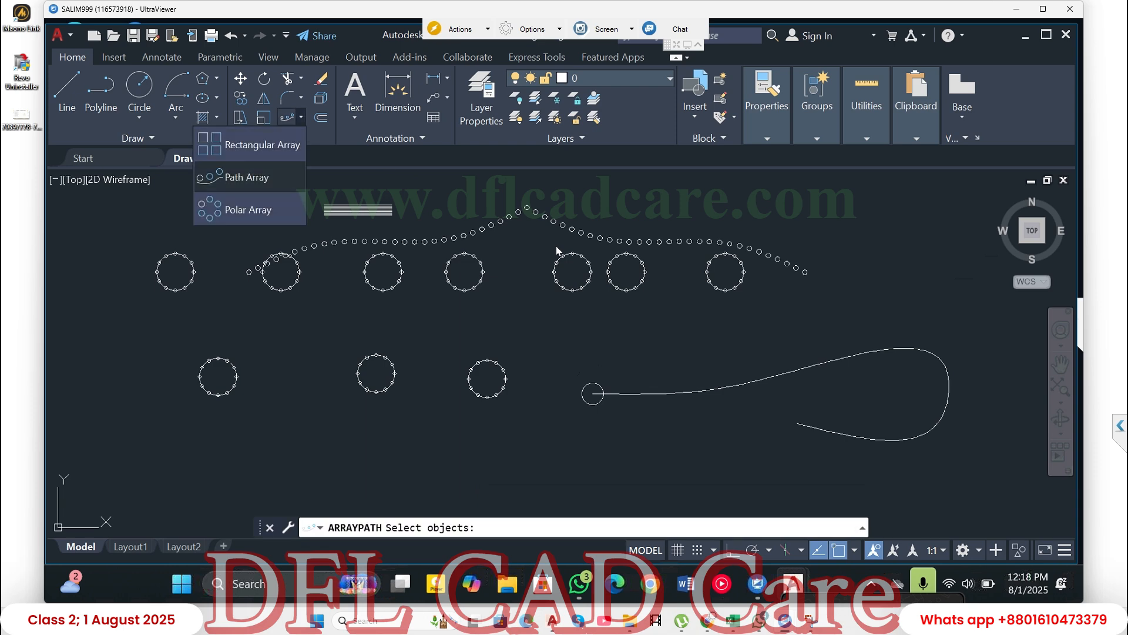
pyautogui.click(247, 177)
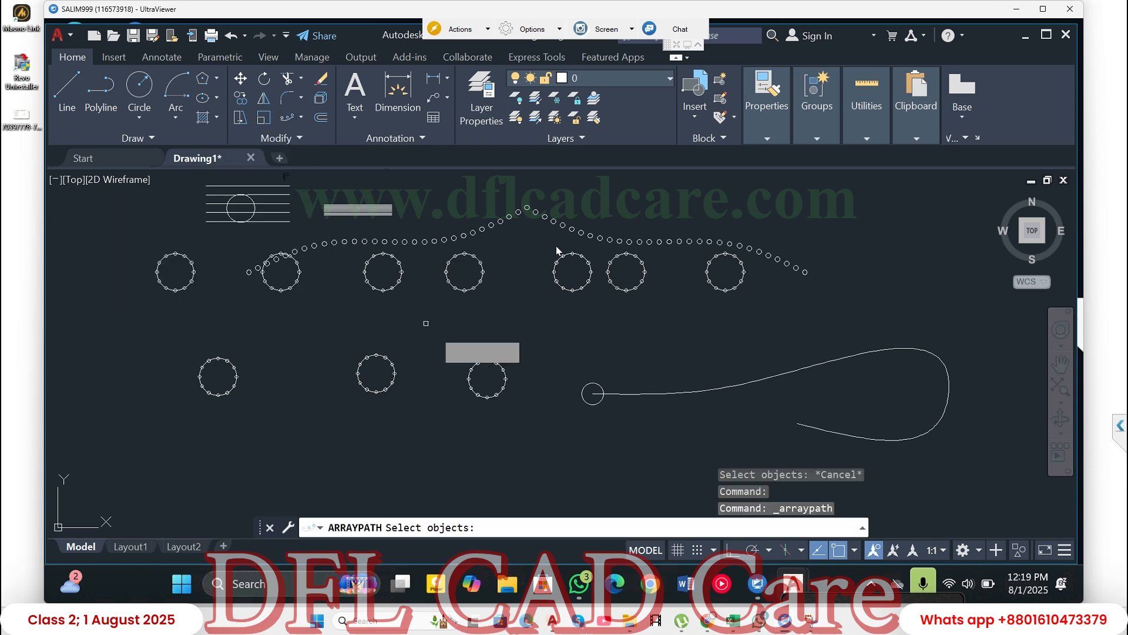
pyautogui.click(598, 384)
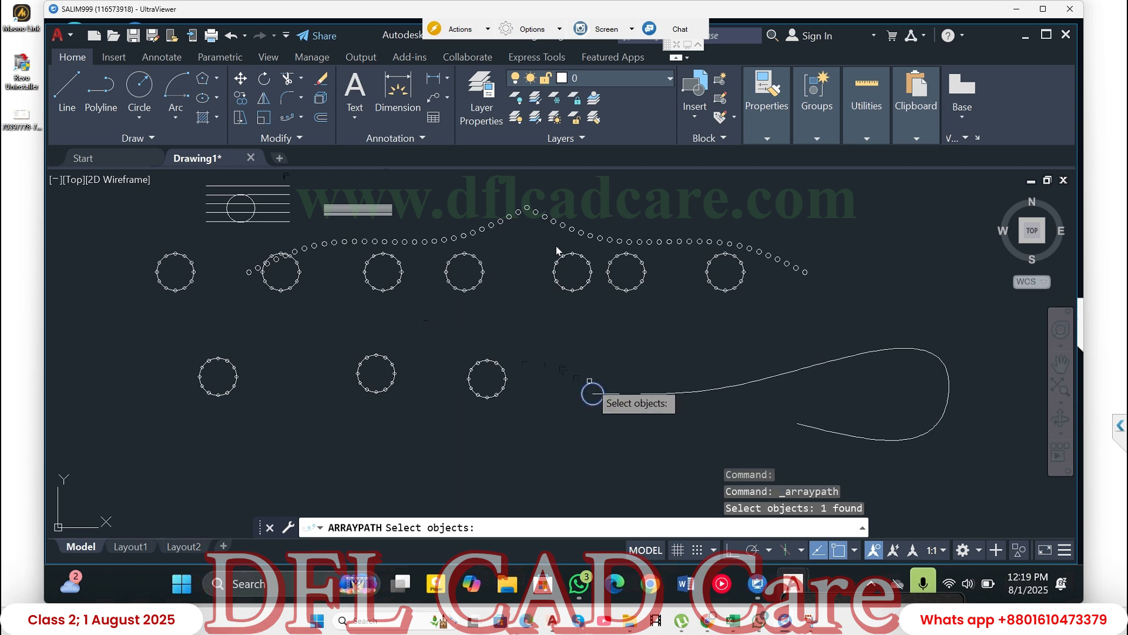
pyautogui.press('Return')
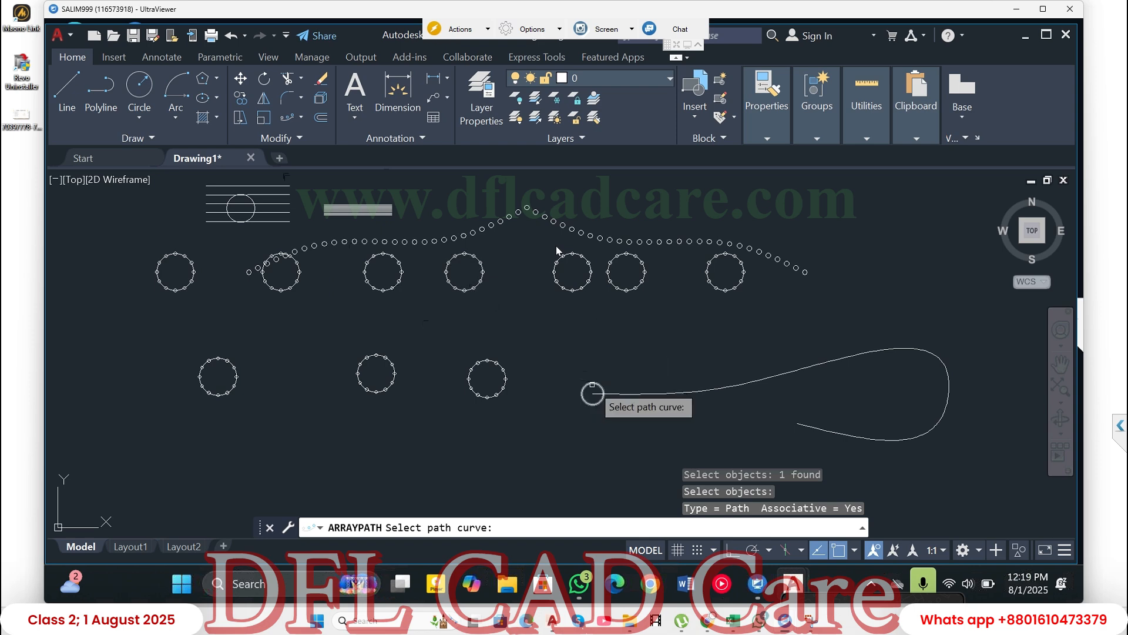
pyautogui.click(593, 385)
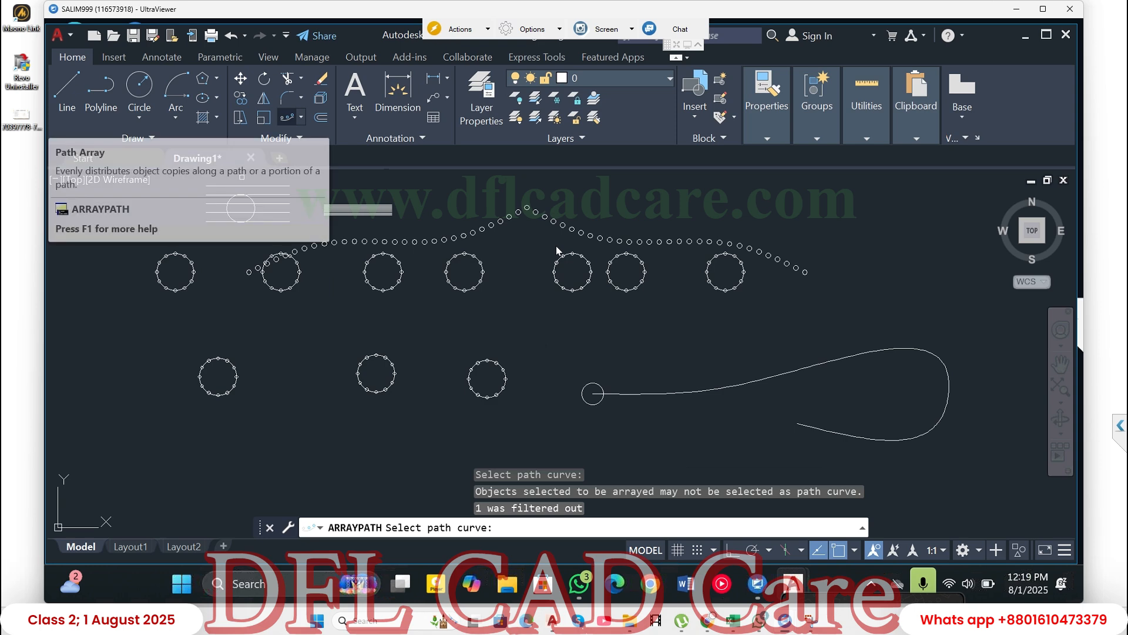
# - Create a Path Array of the circle at the spline's left end, using the spline as the path curve
pyautogui.click(301, 117)
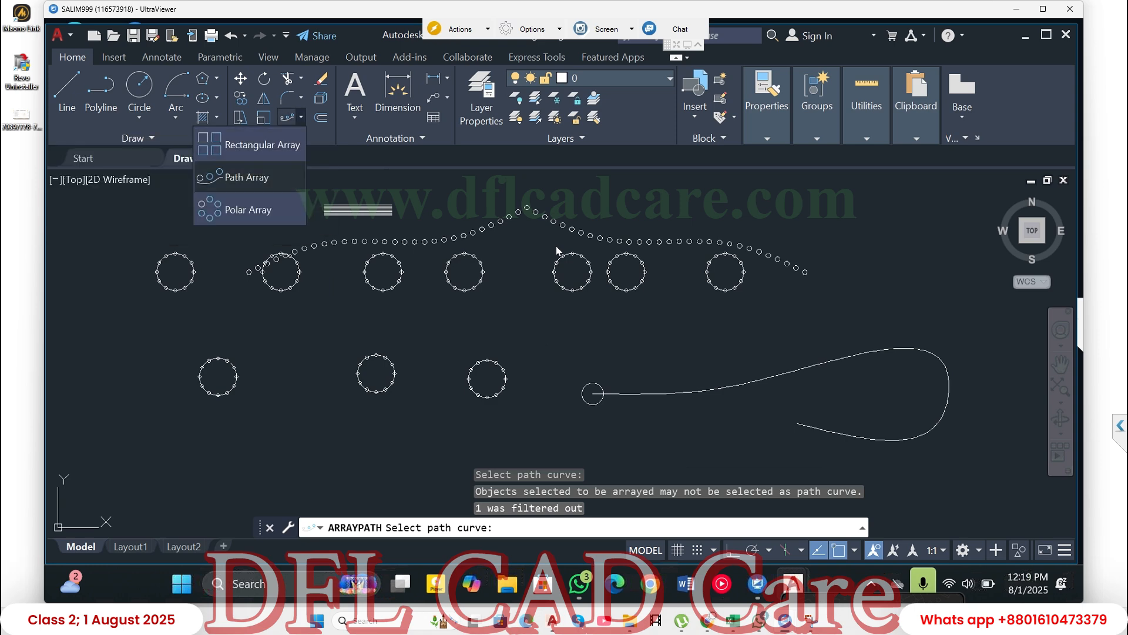
pyautogui.click(246, 177)
pyautogui.moveTo(595, 386); pyautogui.dragTo(589, 394)
pyautogui.click(592, 384)
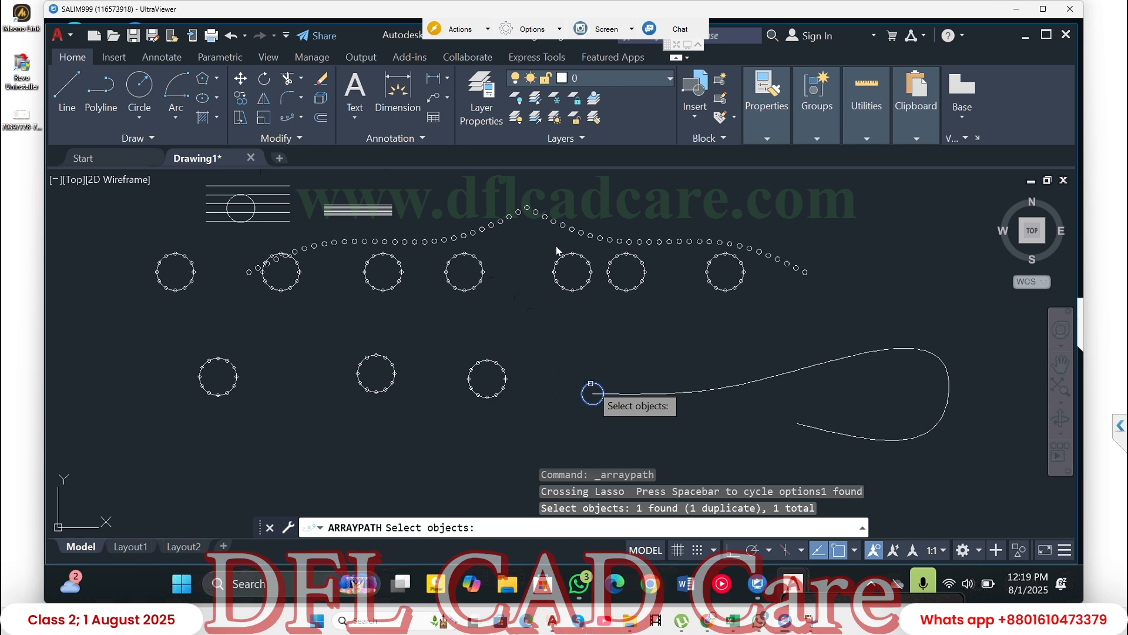
pyautogui.press('Return')
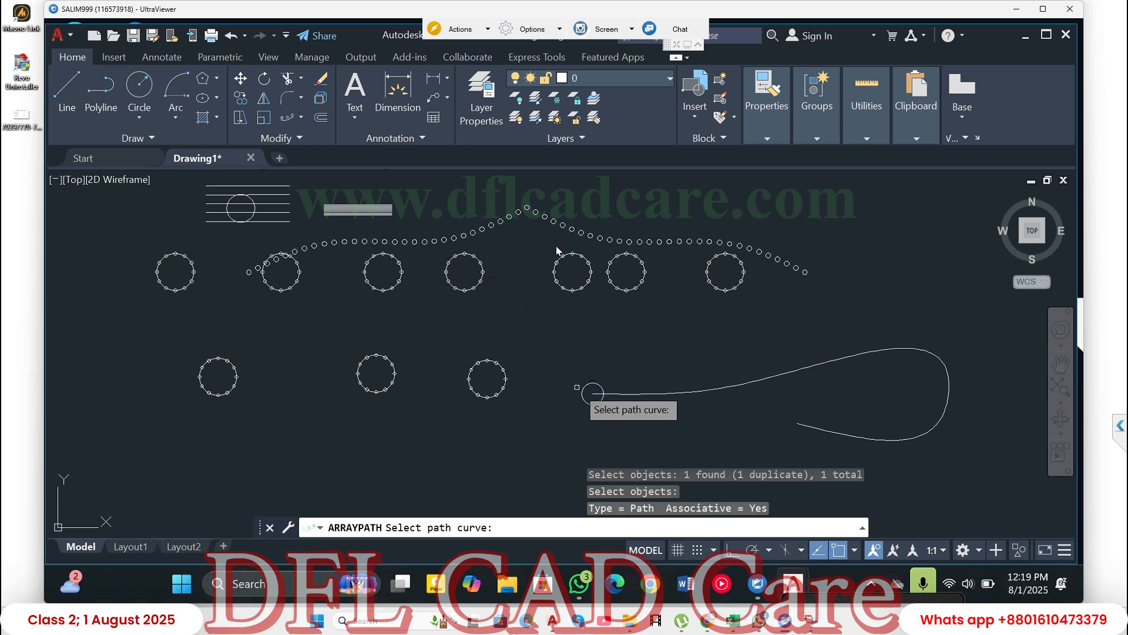
pyautogui.click(614, 387)
pyautogui.moveTo(605, 393)
pyautogui.mouseDown()
pyautogui.moveTo(554, 390)
pyautogui.moveTo(559, 372)
pyautogui.mouseUp()
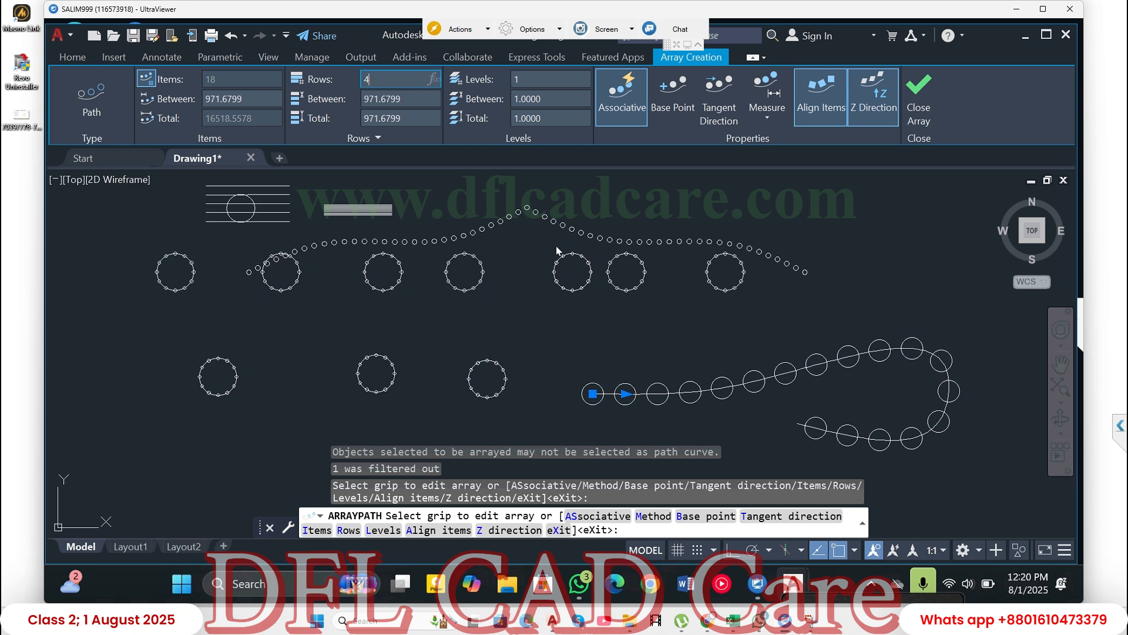
# - Set the path array to 4 rows with a row spacing of 100
pyautogui.press('Return')
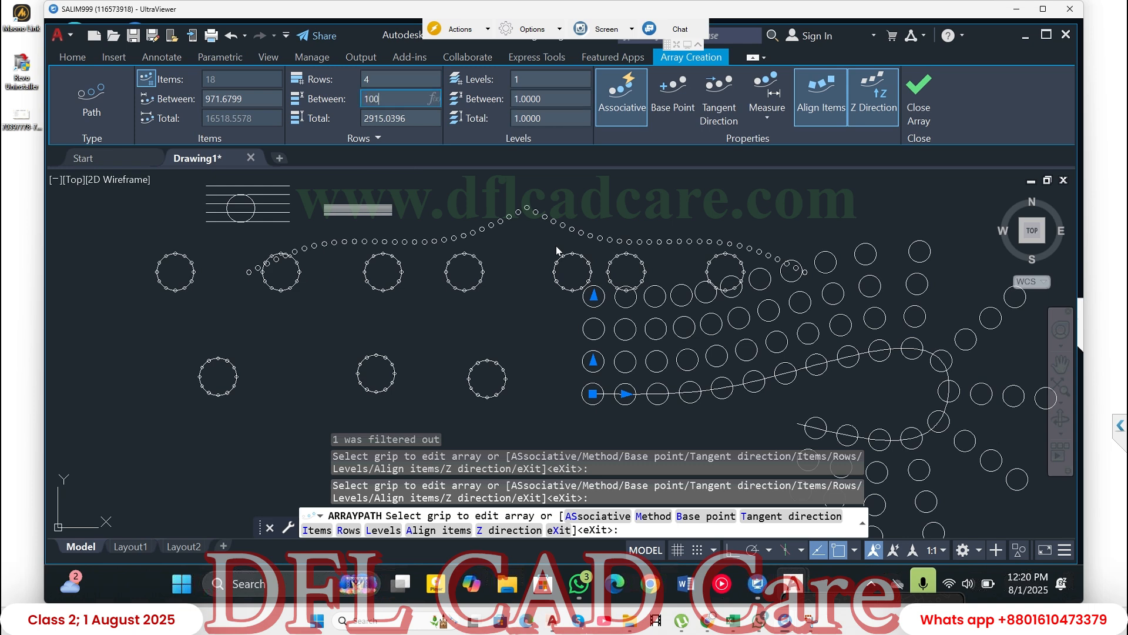
pyautogui.write('100')
pyautogui.press('Return')
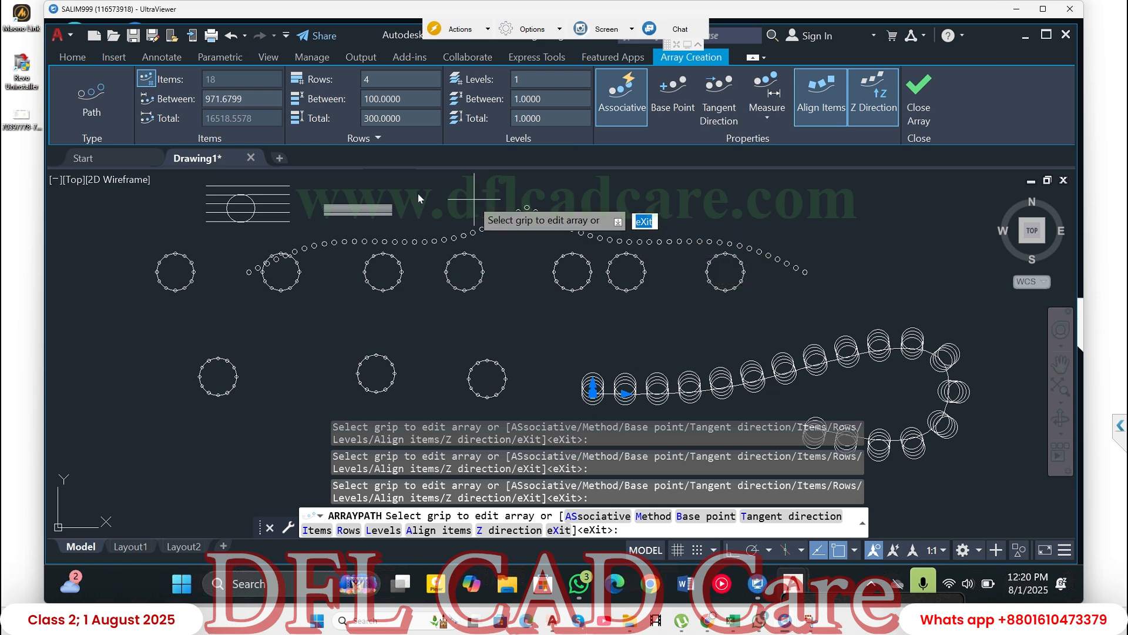
# - Finish the path array and draw an upright rectangle between the first two circle arrays of the lower row
pyautogui.click(73, 57)
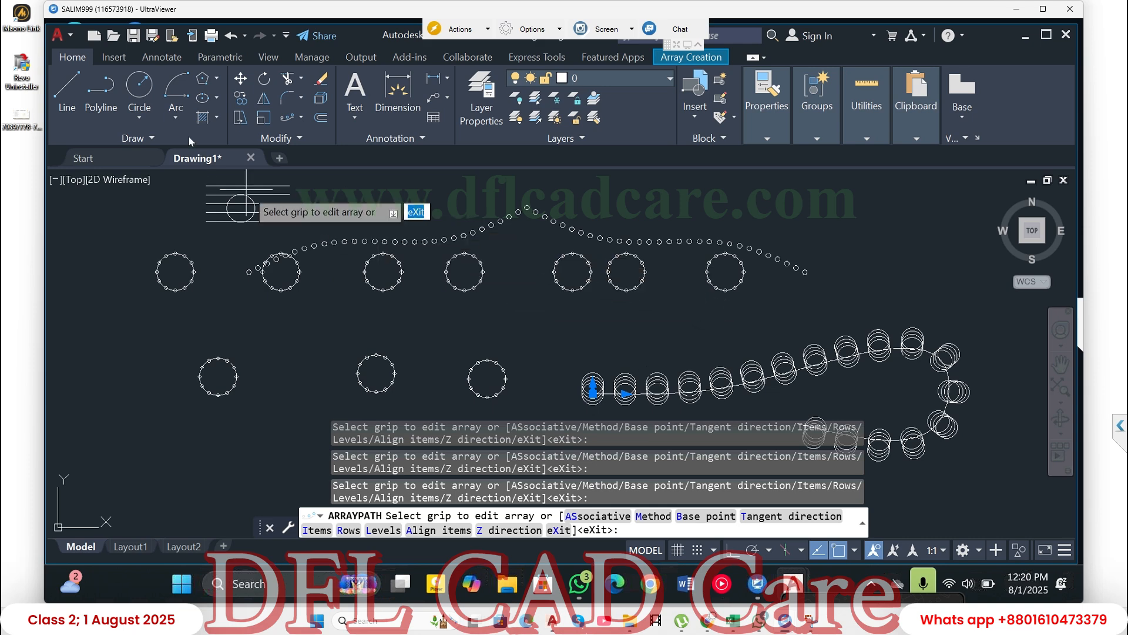
pyautogui.click(216, 77)
pyautogui.click(207, 108)
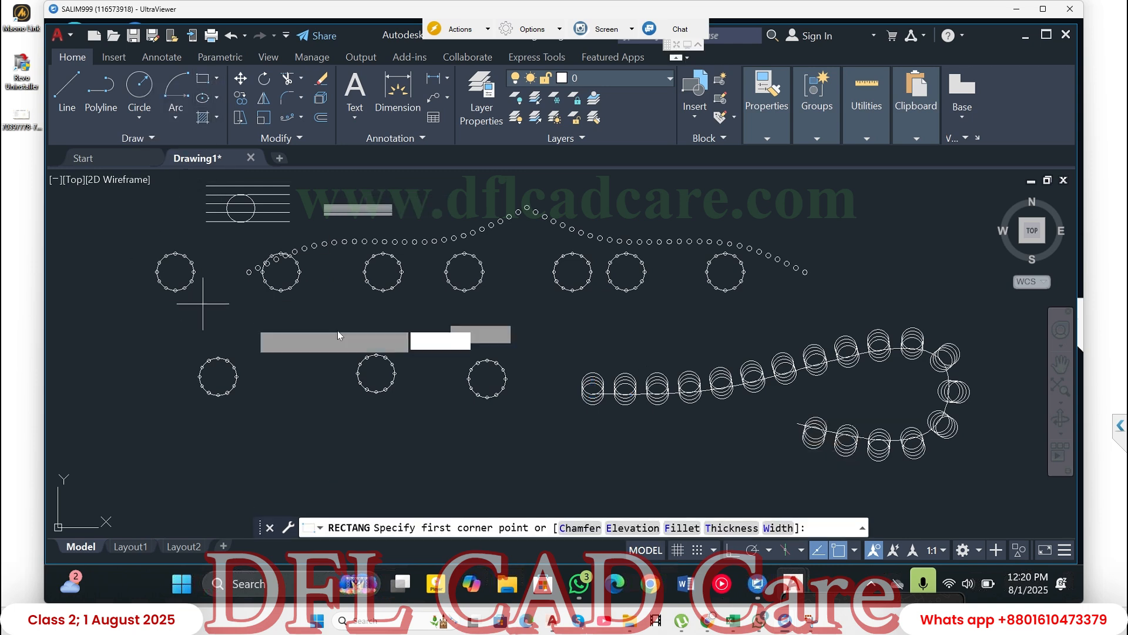
pyautogui.click(290, 326)
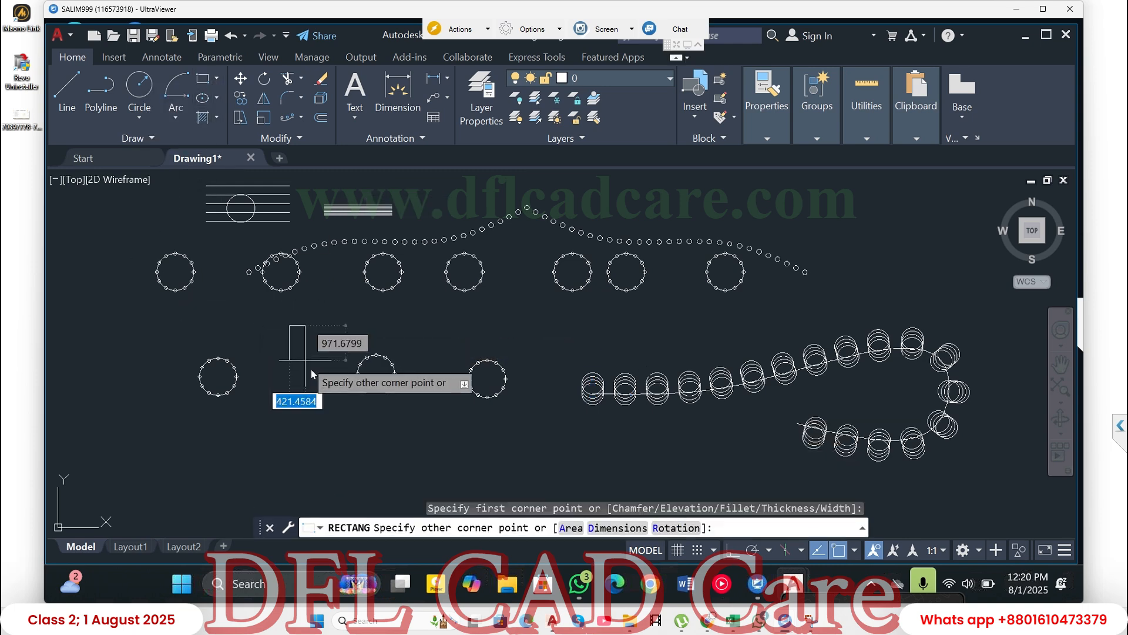
pyautogui.click(316, 377)
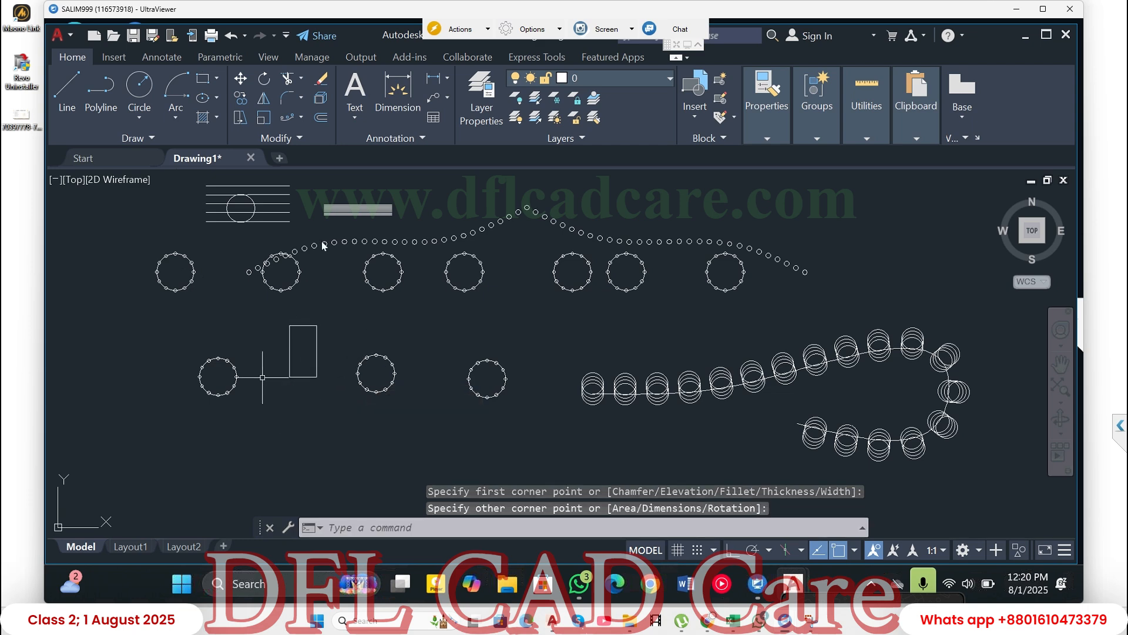
# - Rotate the rectangle a quarter turn counterclockwise about its lower-left corner
pyautogui.click(266, 80)
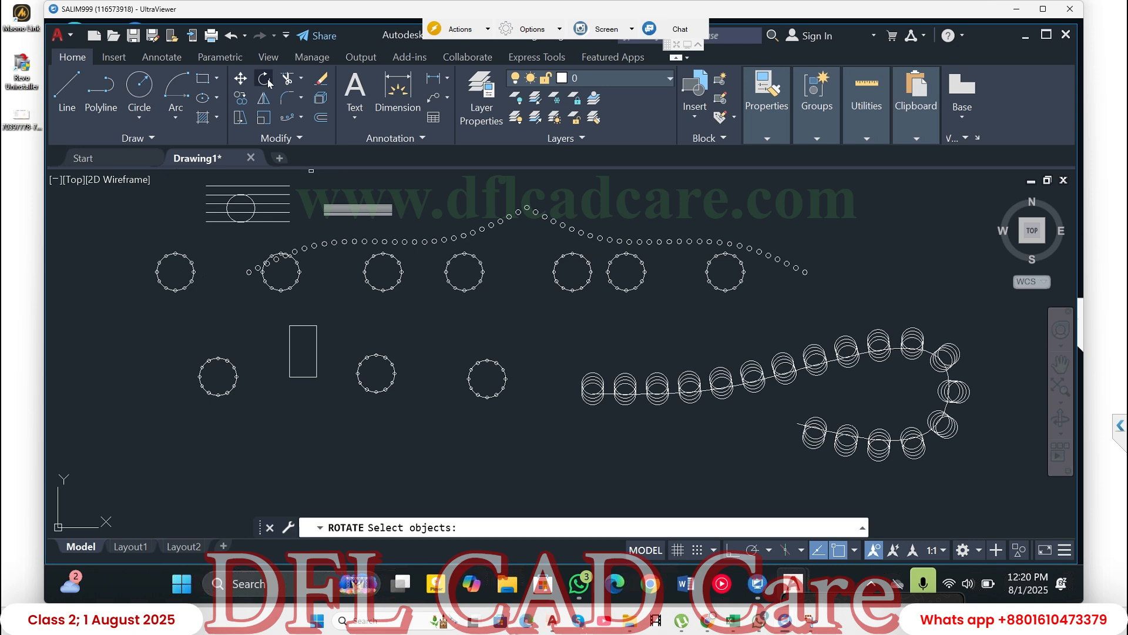
pyautogui.click(315, 336)
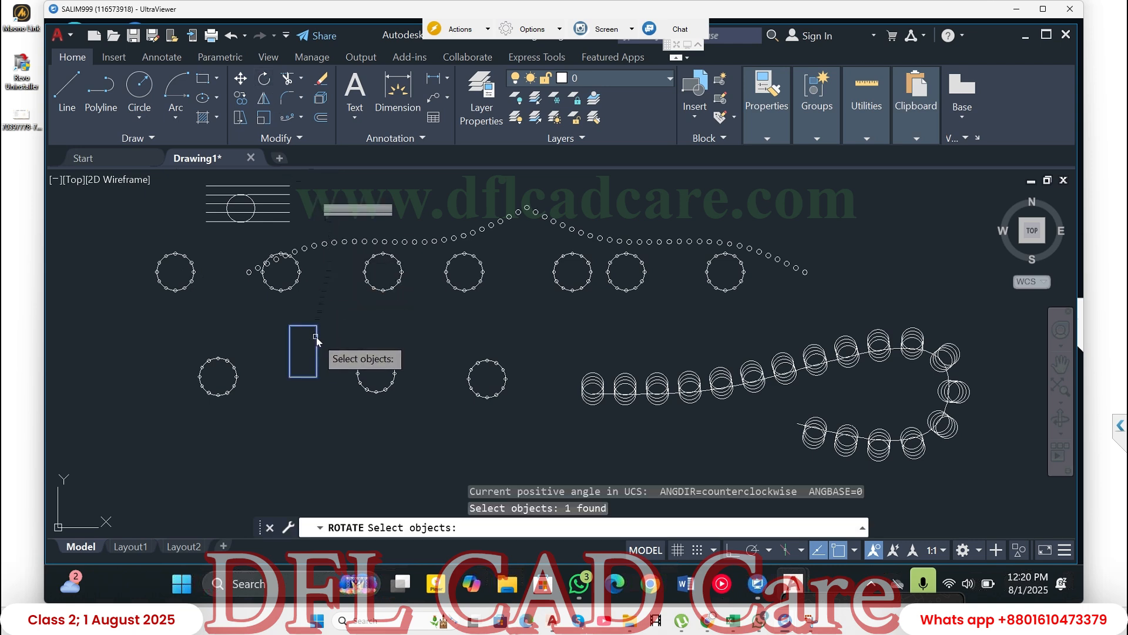
pyautogui.press('Return')
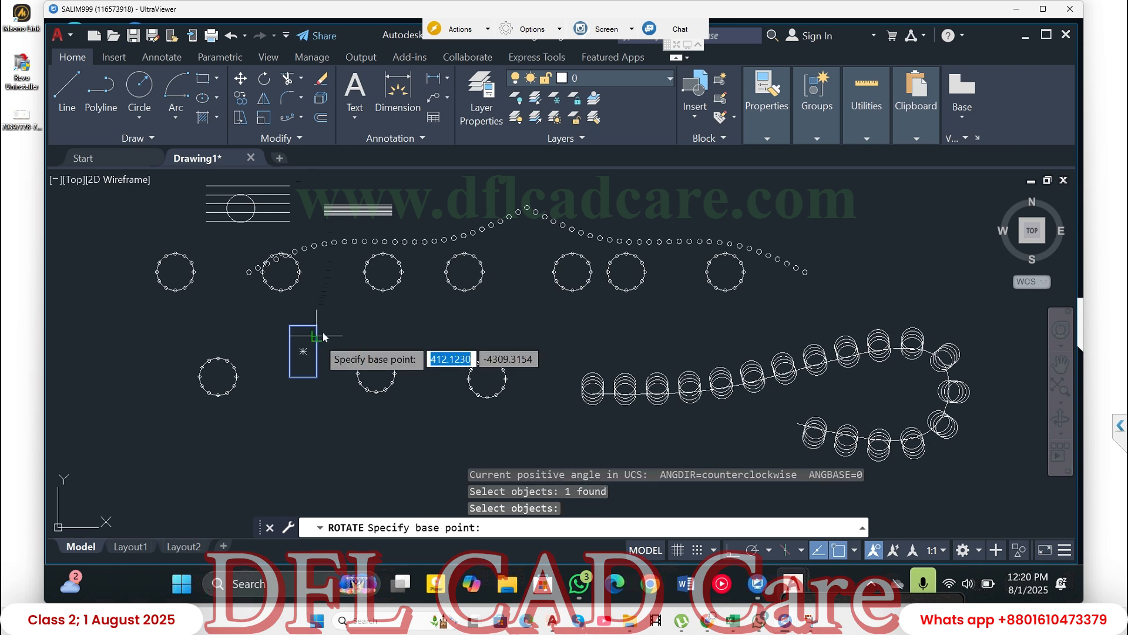
pyautogui.click(291, 380)
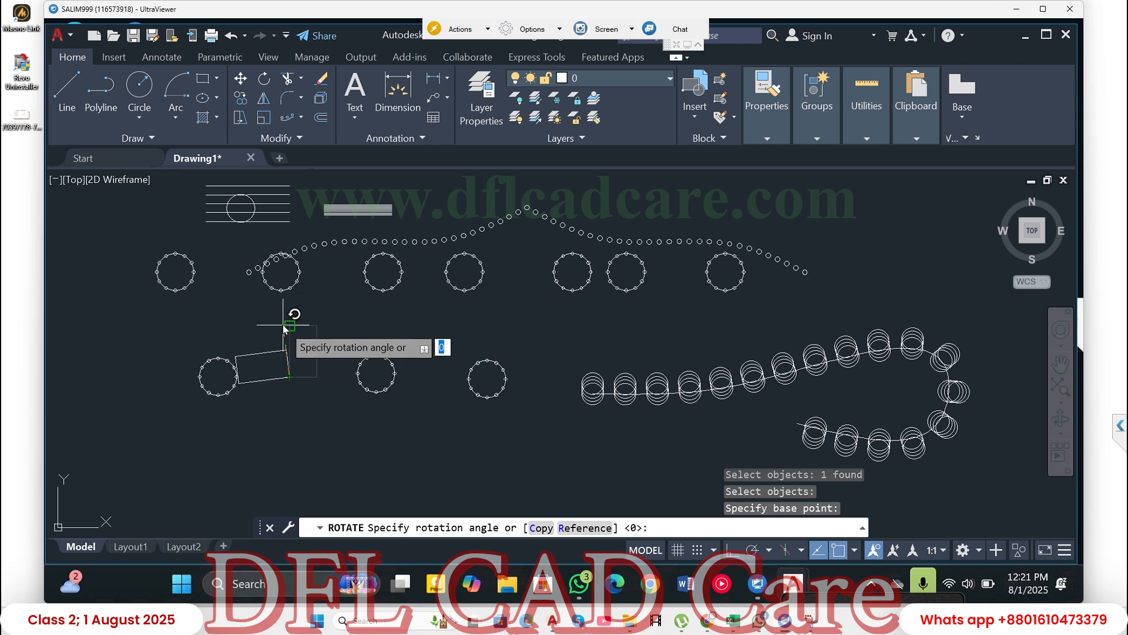
pyautogui.press('Return')
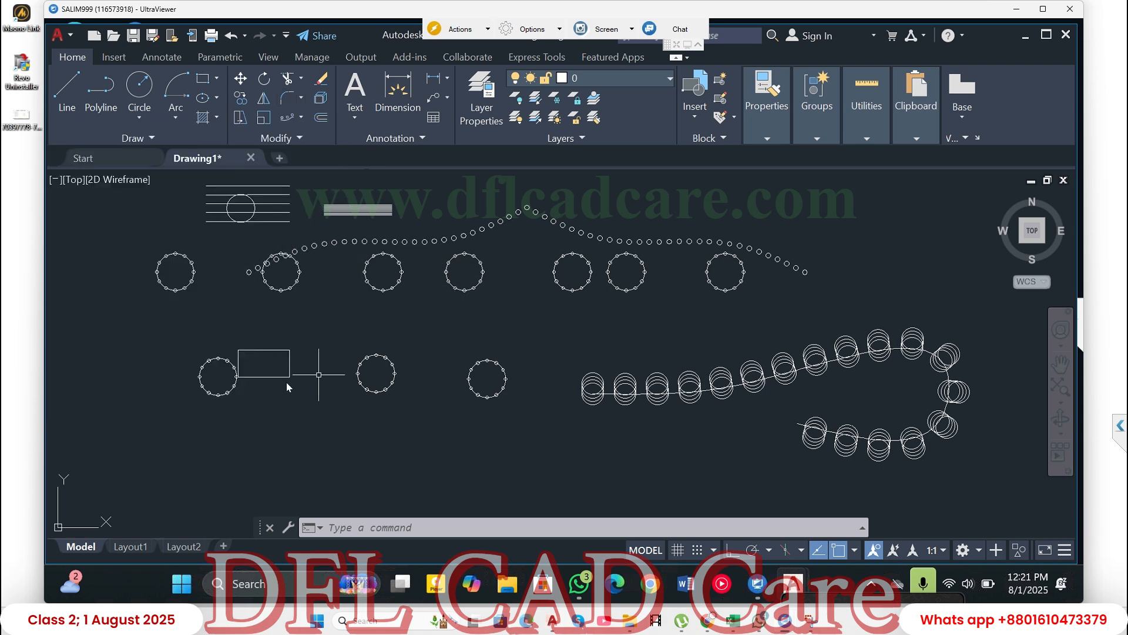
# - Try to fillet the rectangle's upper-right corner between its top and right edges with the current radius
pyautogui.scroll(4, 281, 353)
pyautogui.scroll(8, 280, 354)
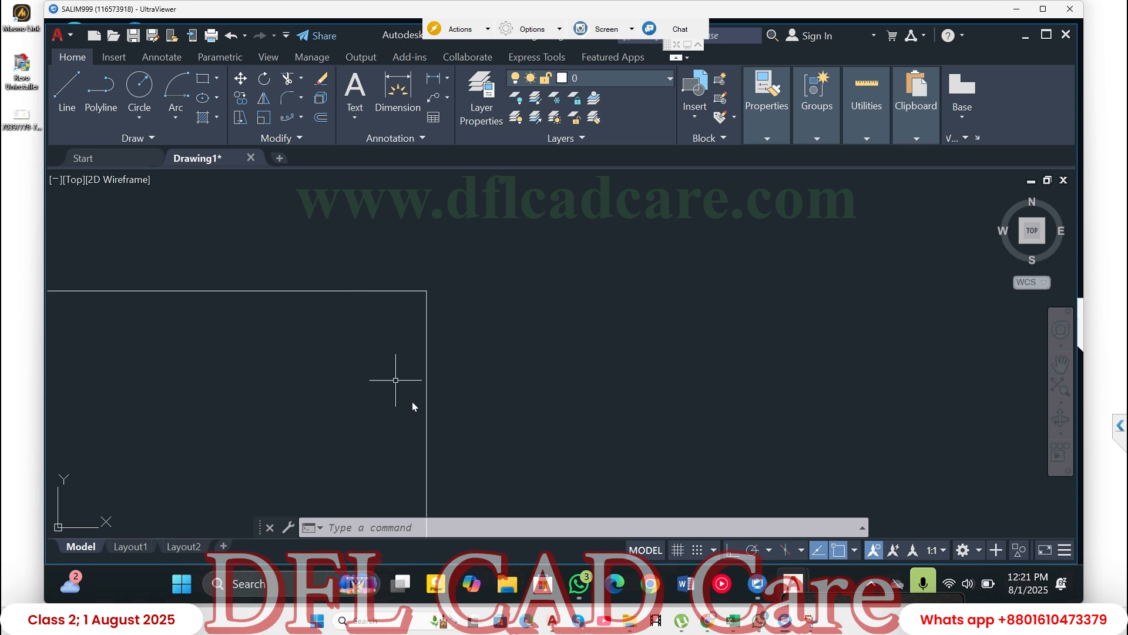
pyautogui.click(291, 100)
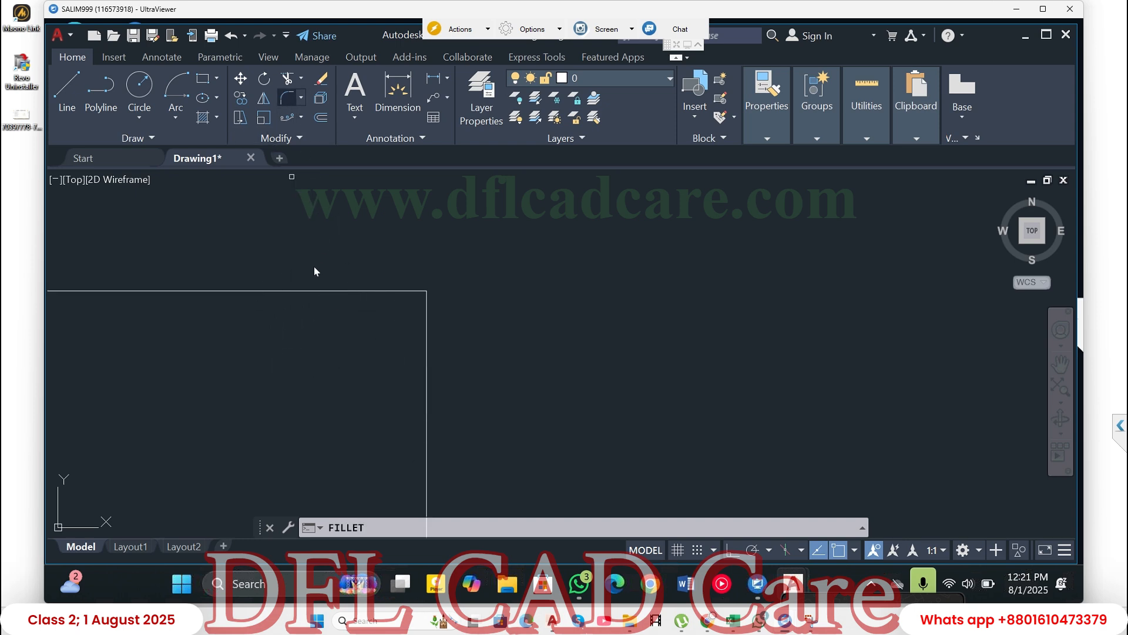
pyautogui.click(285, 291)
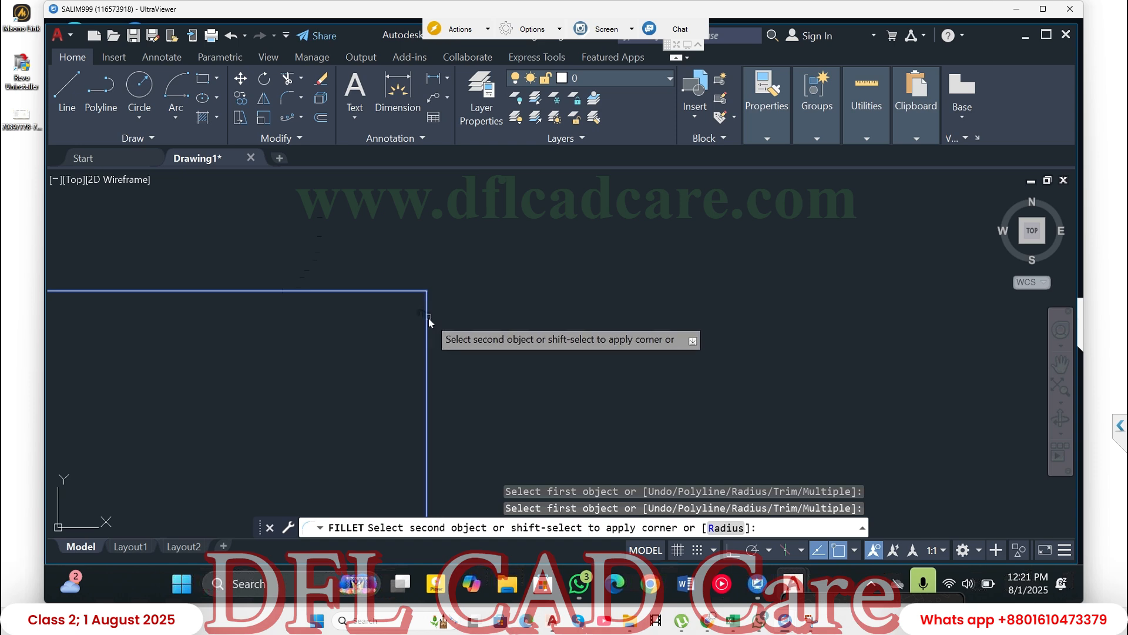
pyautogui.click(428, 318)
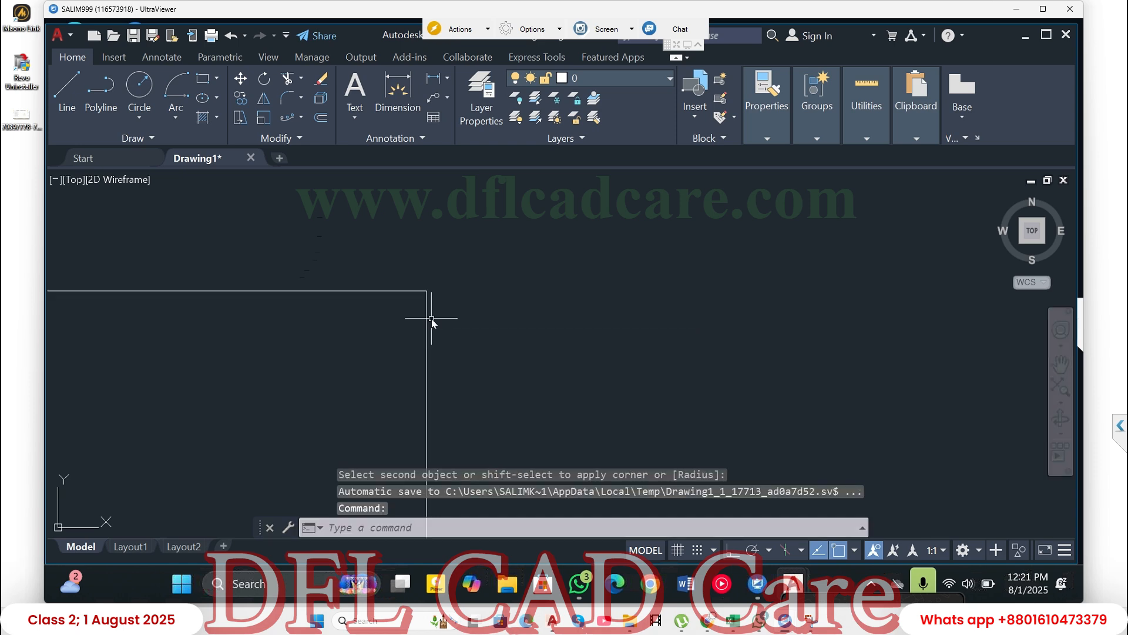
pyautogui.scroll(-5, 441, 315)
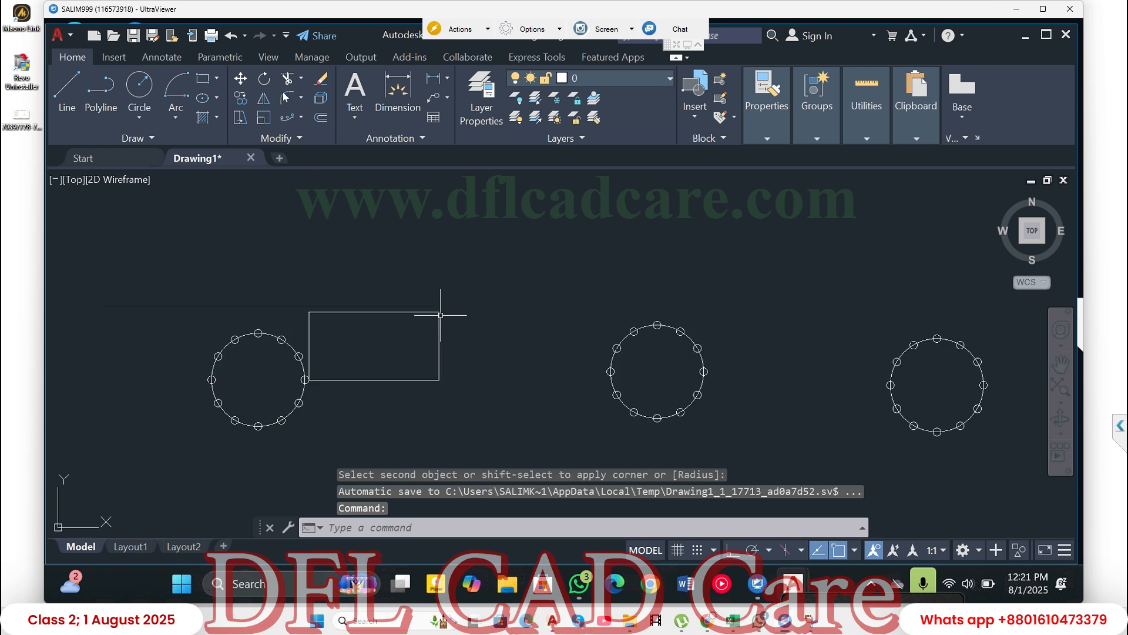
pyautogui.scroll(-2, 441, 315)
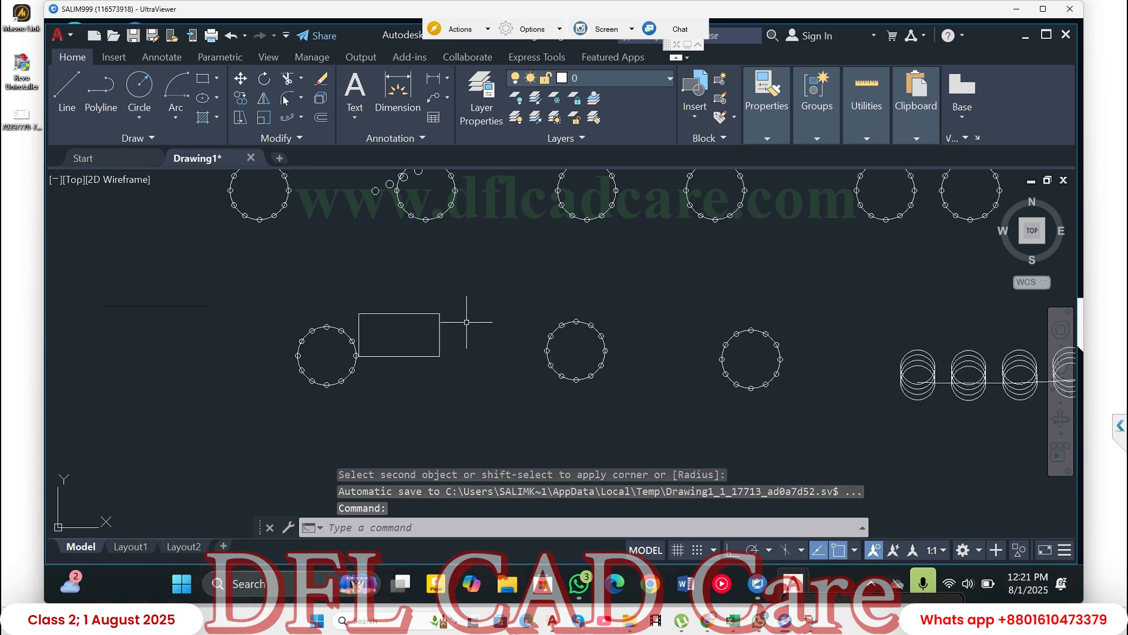
# - Fillet the rectangle's upper-right corner with a radius of 1
pyautogui.click(287, 98)
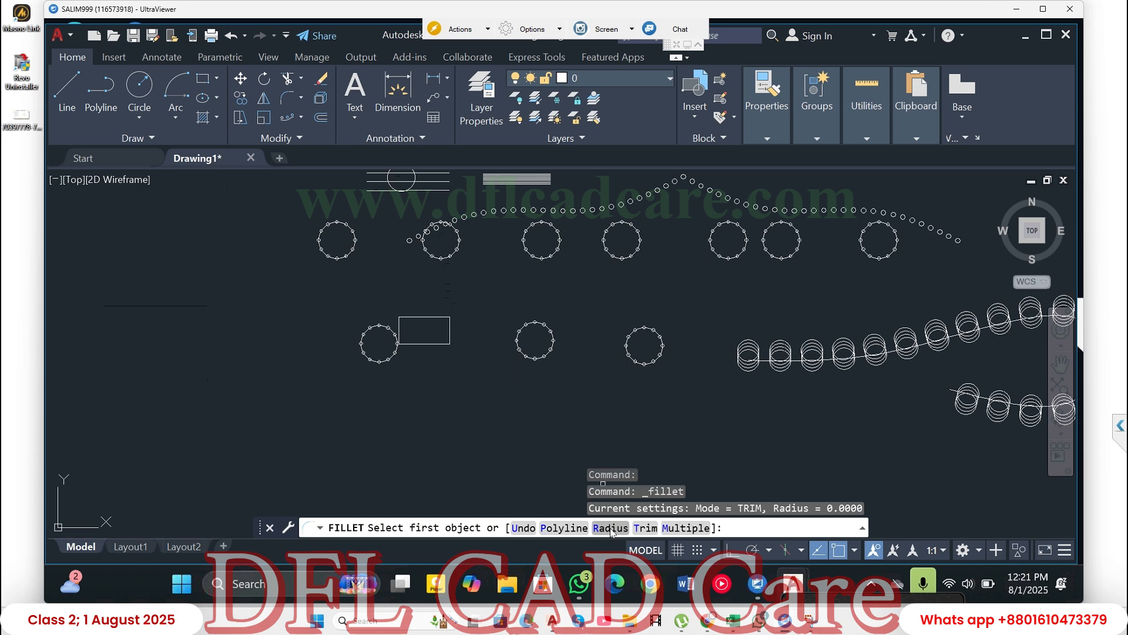
pyautogui.write('R')
pyautogui.press('Return')
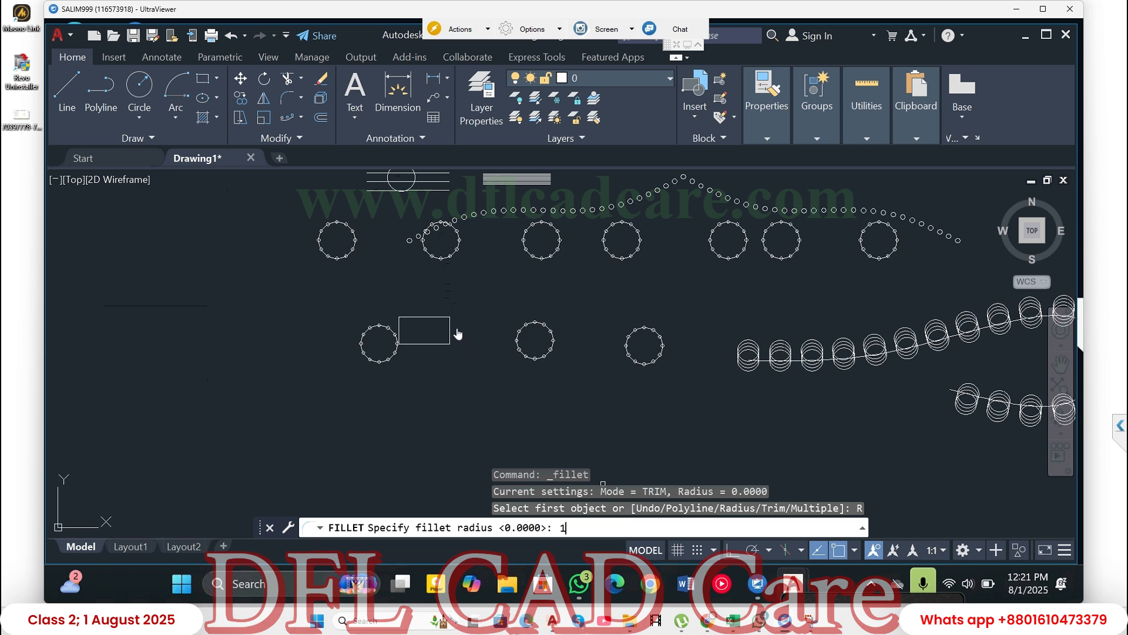
pyautogui.write('1')
pyautogui.press('Return')
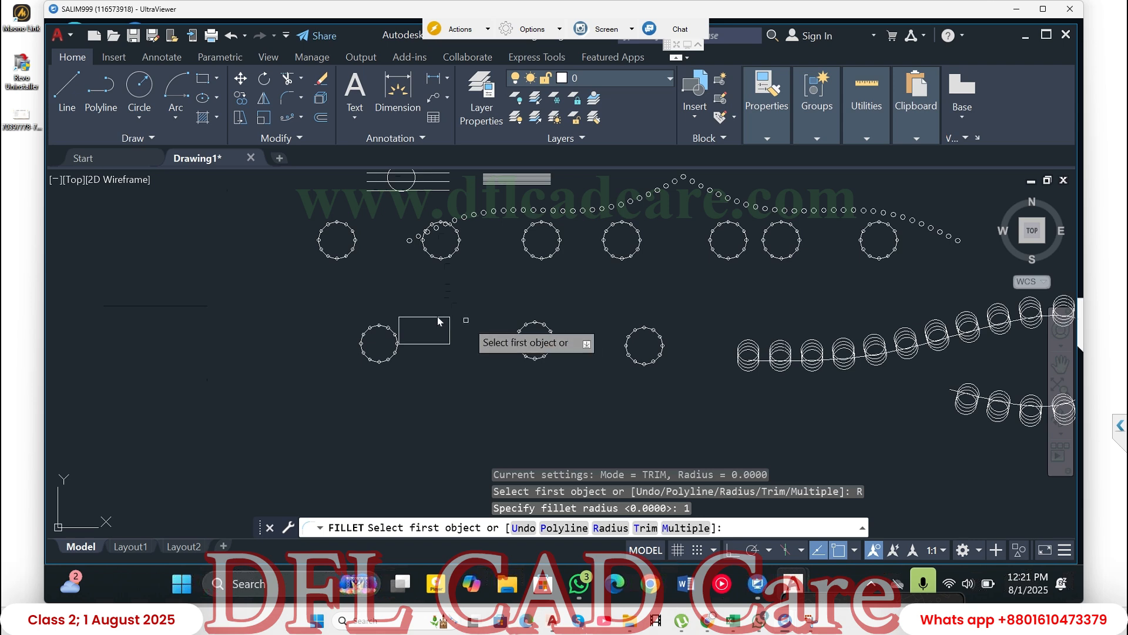
pyautogui.click(449, 323)
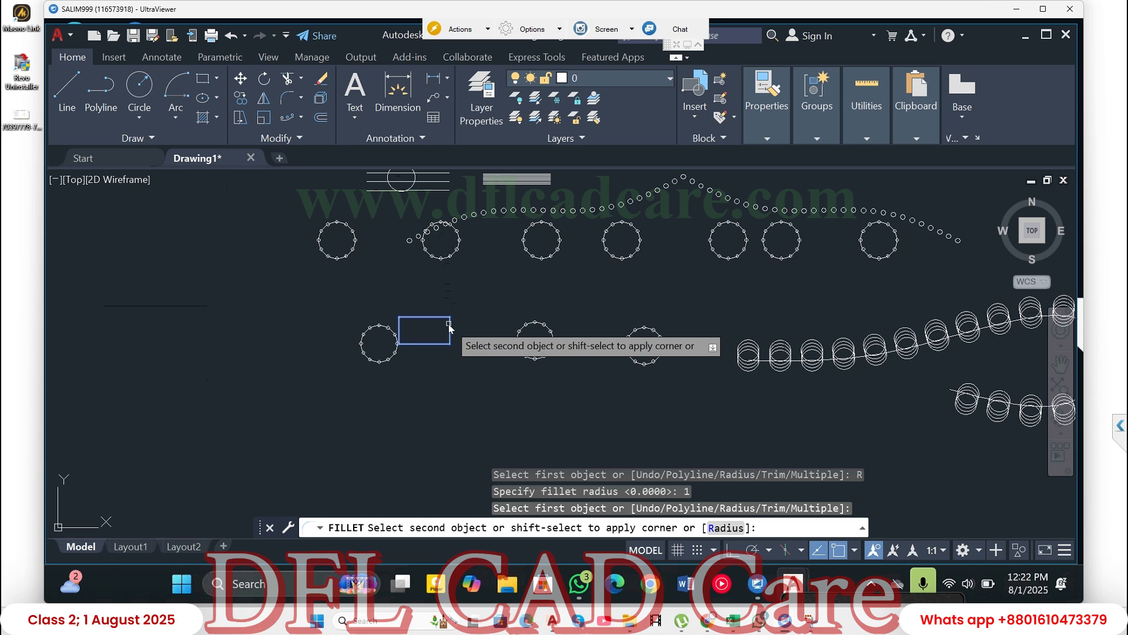
pyautogui.click(450, 325)
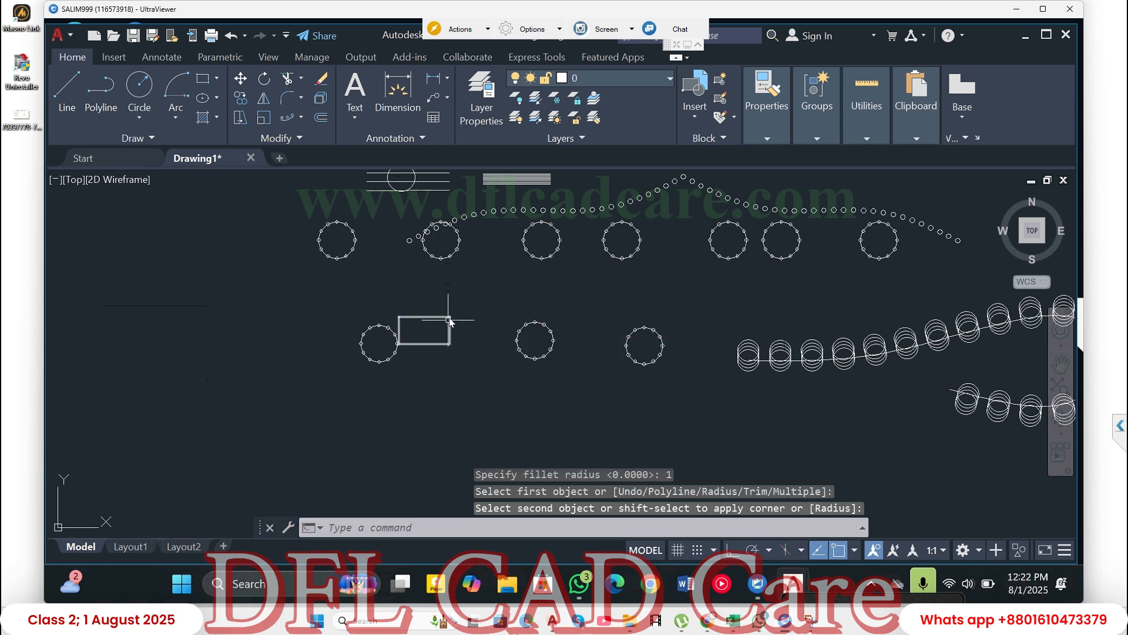
# - Examine the rectangle's filleted upper-right corner up close and restore the previous overall view
pyautogui.scroll(4, 459, 312)
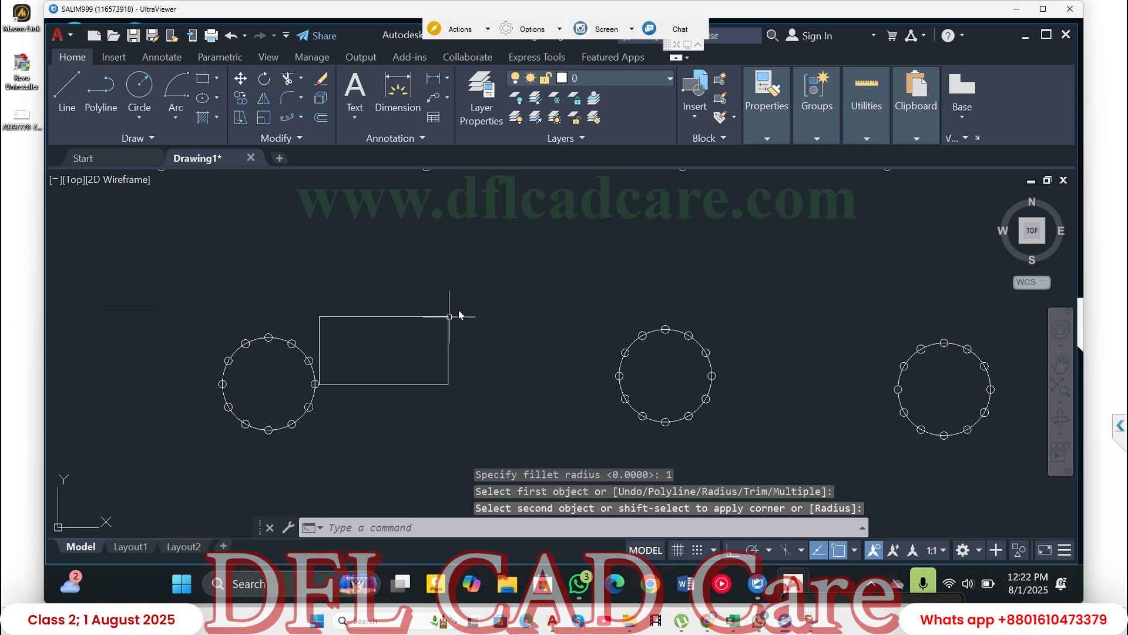
pyautogui.scroll(4, 453, 316)
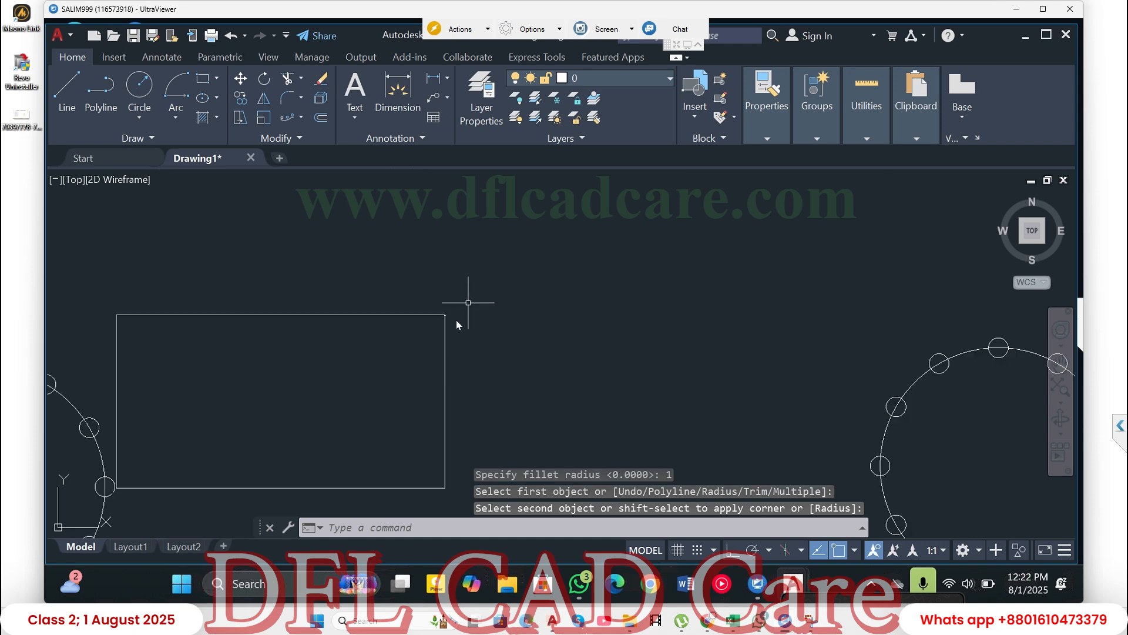
pyautogui.scroll(3, 449, 316)
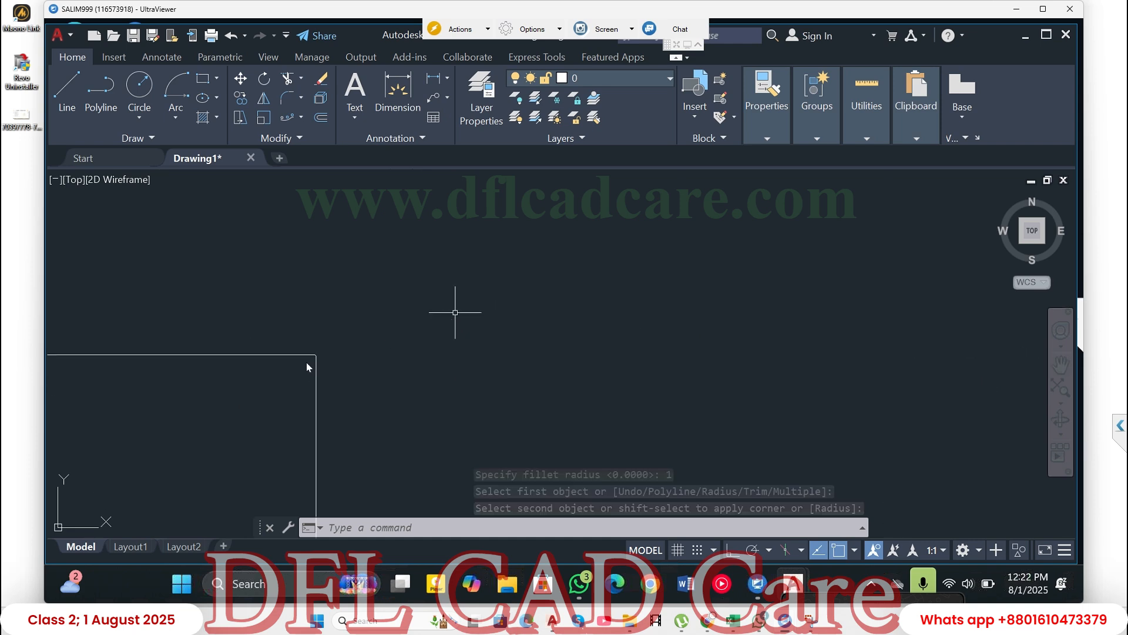
pyautogui.scroll(5, 454, 313)
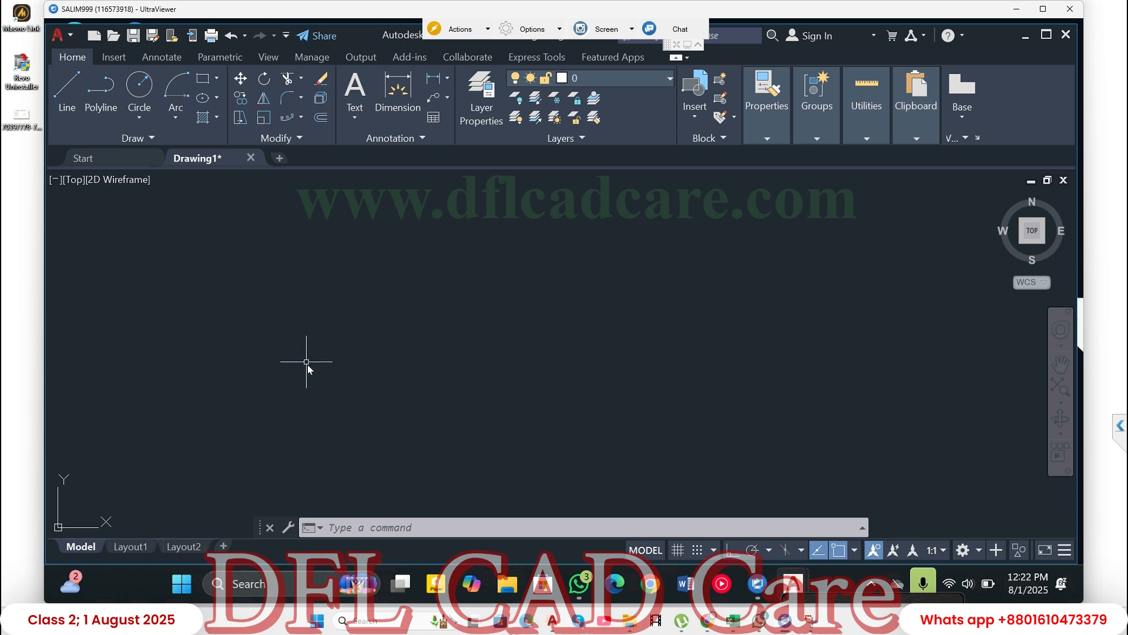
pyautogui.scroll(-1, 308, 364)
pyautogui.scroll(-4, 308, 365)
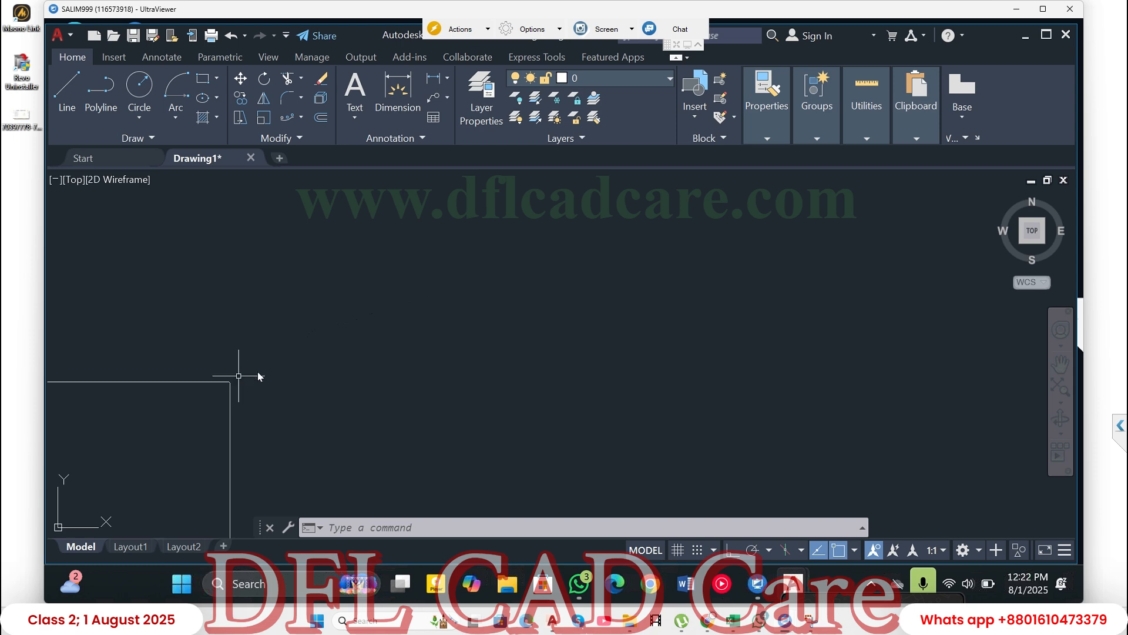
pyautogui.hotkey('ctrl', 'z')
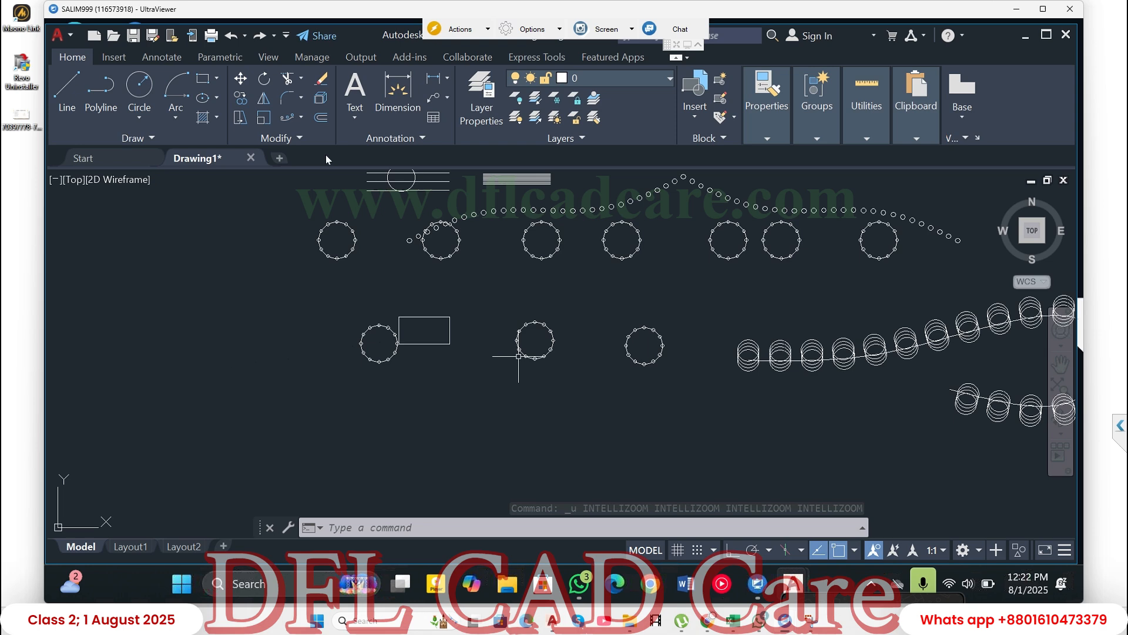
# - Set the fillet radius to 10 and fillet the rectangle's upper-right corner
pyautogui.click(289, 100)
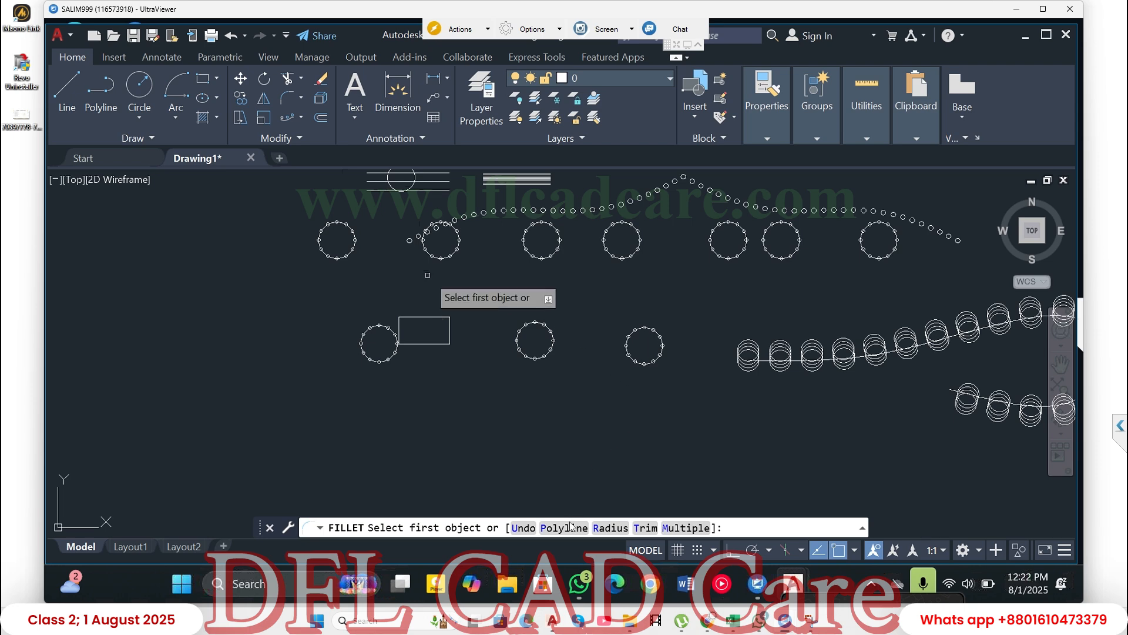
pyautogui.click(609, 528)
pyautogui.write('10')
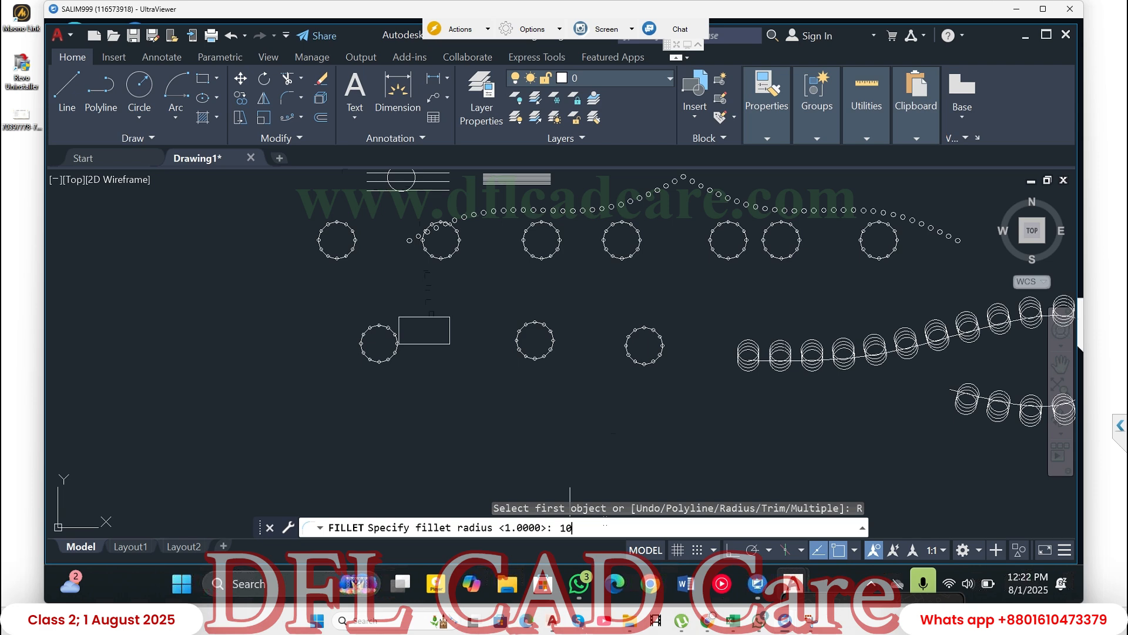
pyautogui.press('Return')
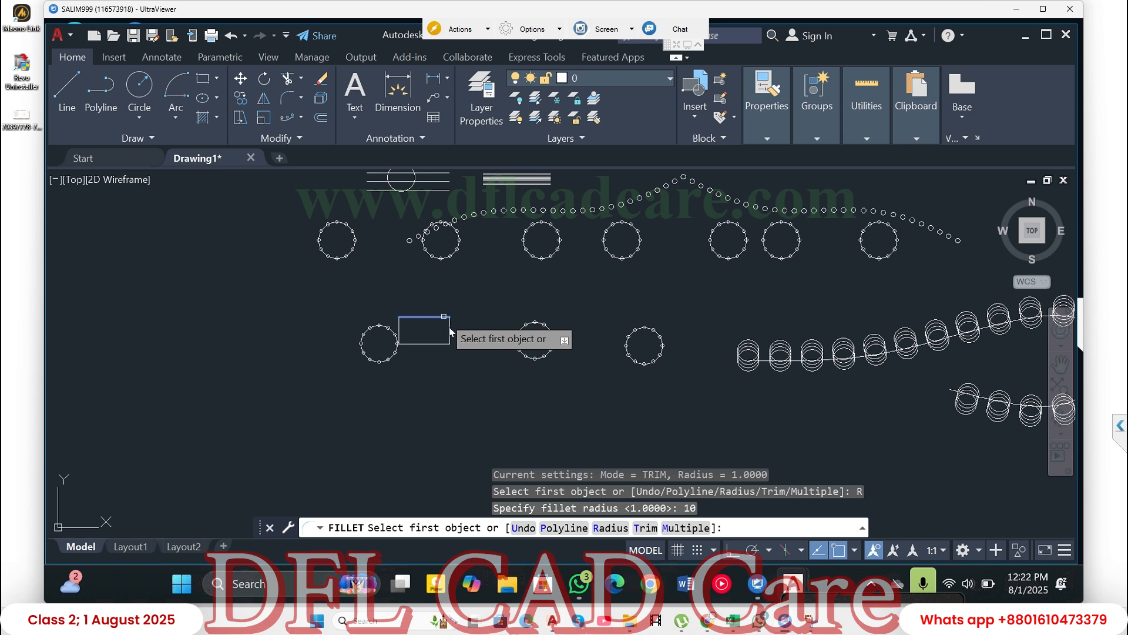
pyautogui.click(449, 327)
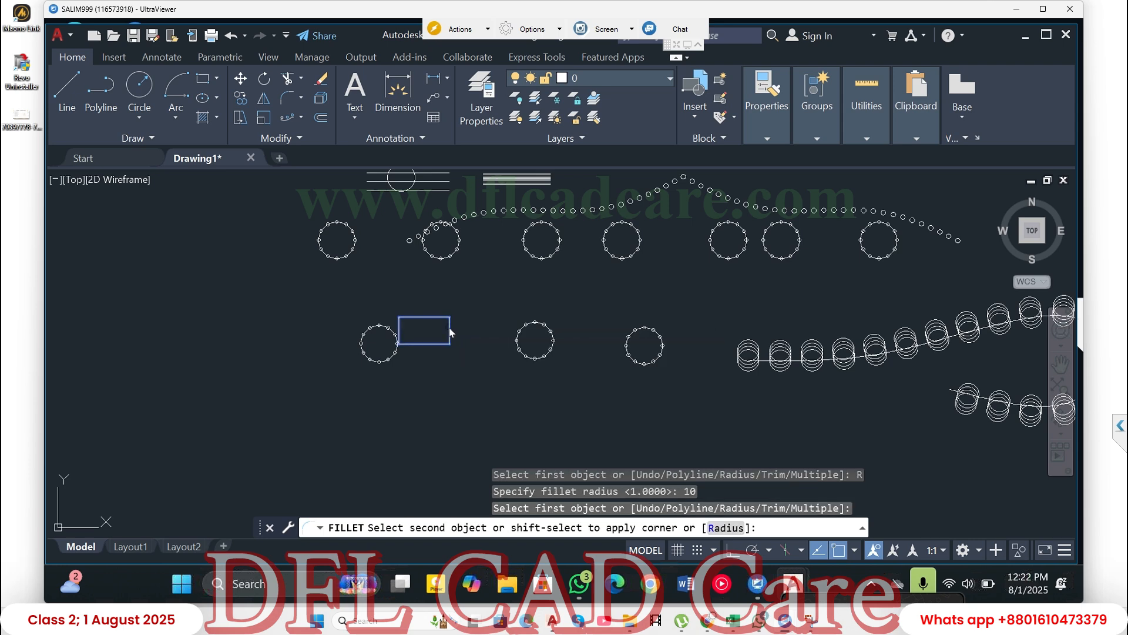
pyautogui.click(449, 320)
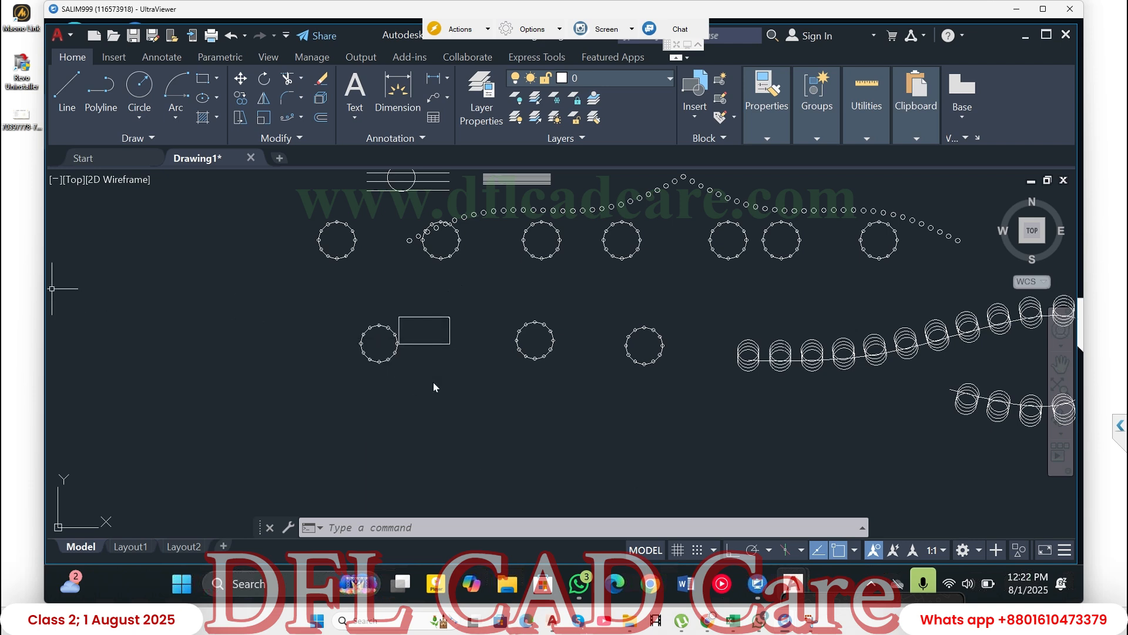
# - Draw a 50 by 10 rectangle in the empty area below and to the left of the lower row of circle arrays
pyautogui.write('rectang')
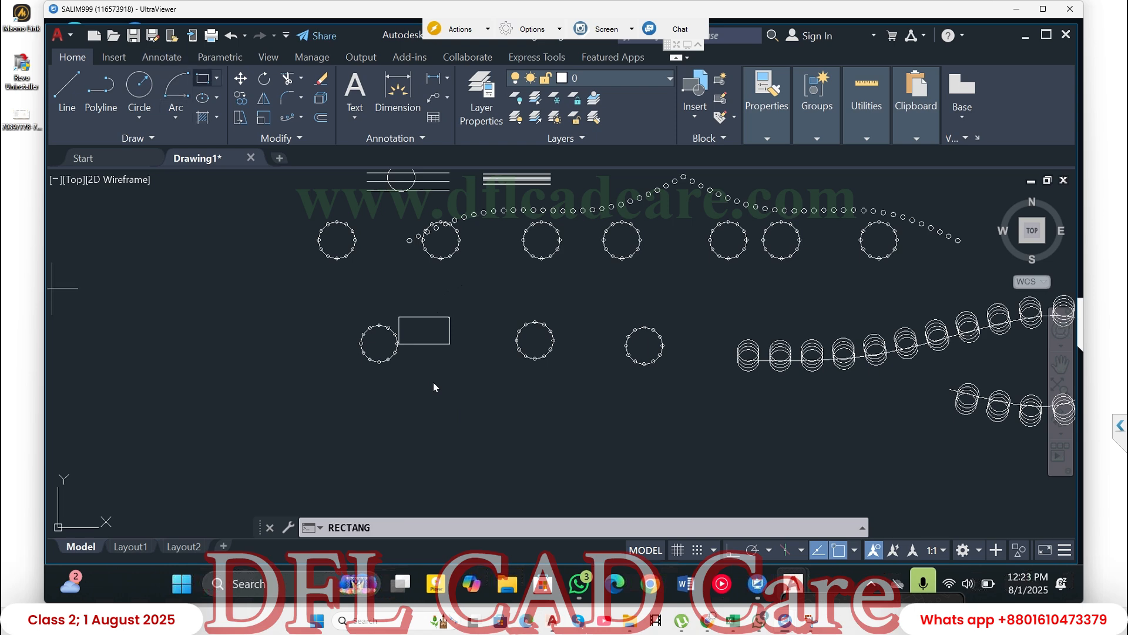
pyautogui.press('Return')
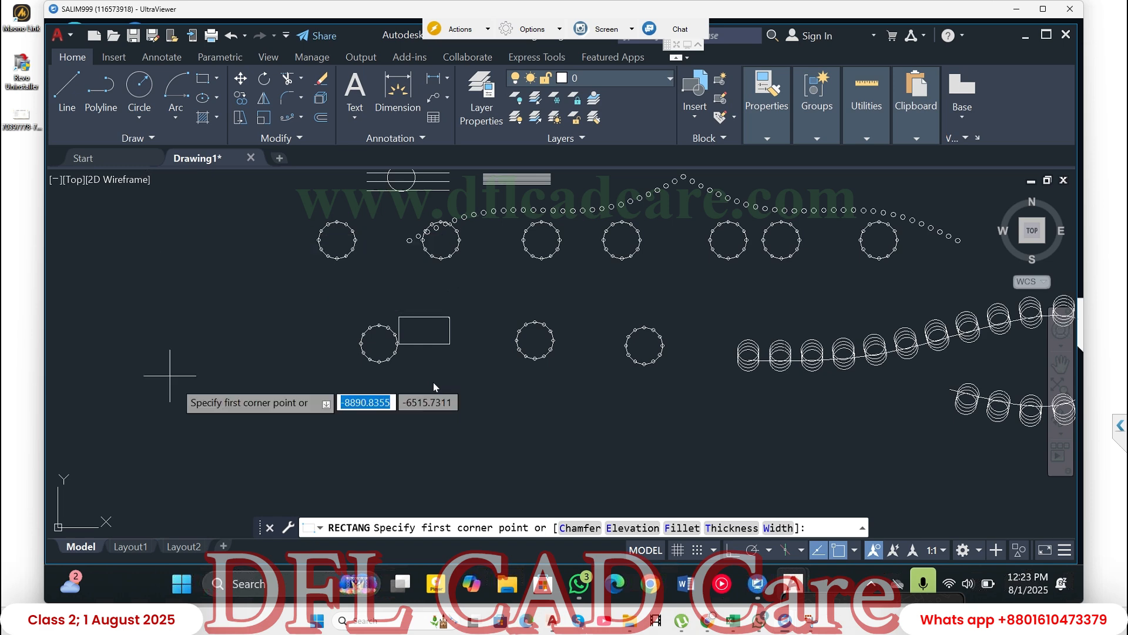
pyautogui.click(184, 377)
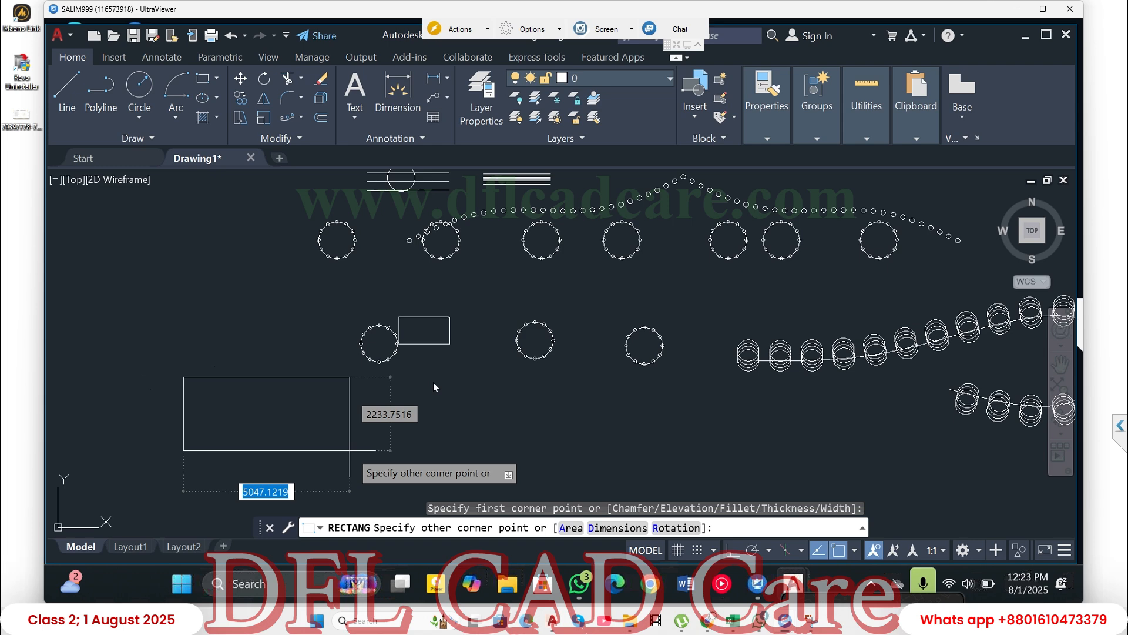
pyautogui.write('50')
pyautogui.press('Tab')
pyautogui.write('10')
pyautogui.press('Return')
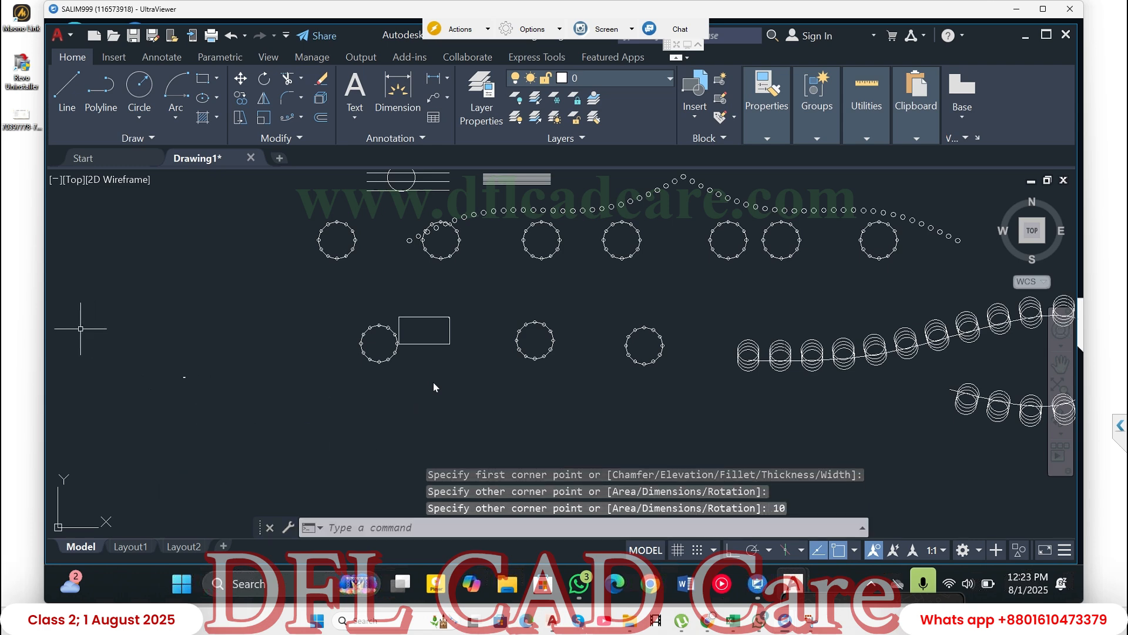
pyautogui.moveTo(153, 383); pyautogui.dragTo(219, 394)
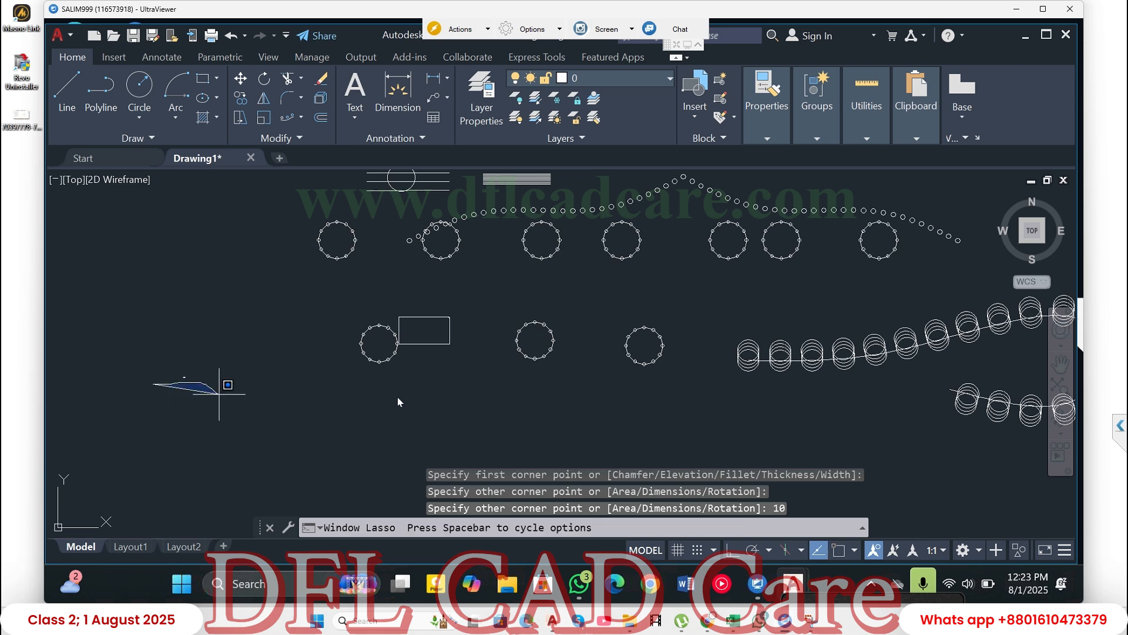
pyautogui.press('Escape')
pyautogui.press('Escape')
pyautogui.press('Escape')
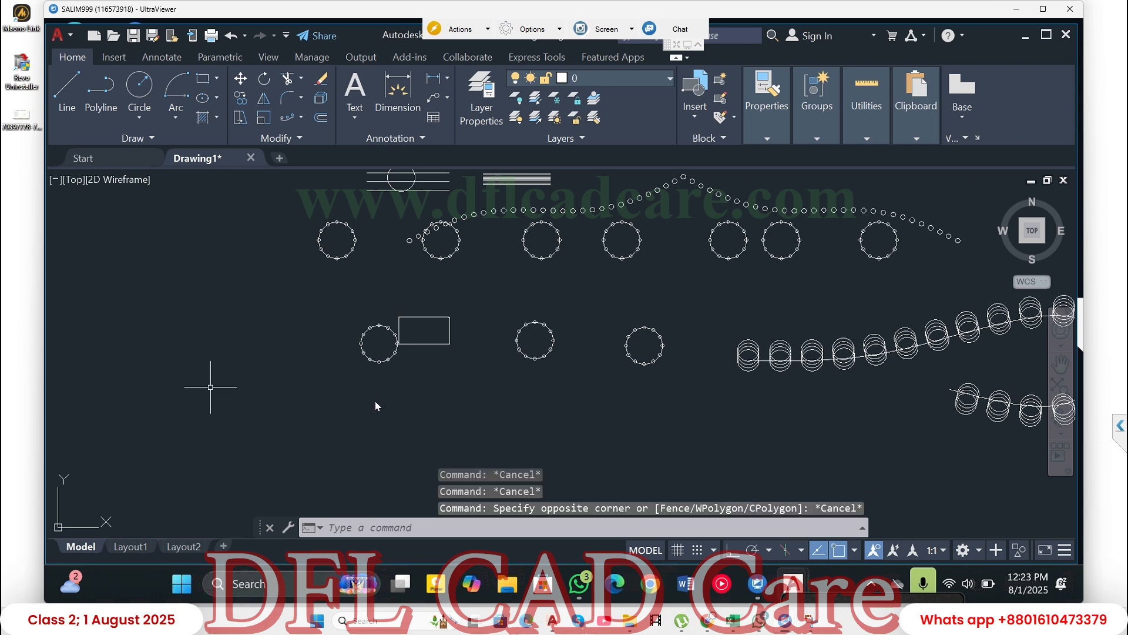
pyautogui.click(264, 338)
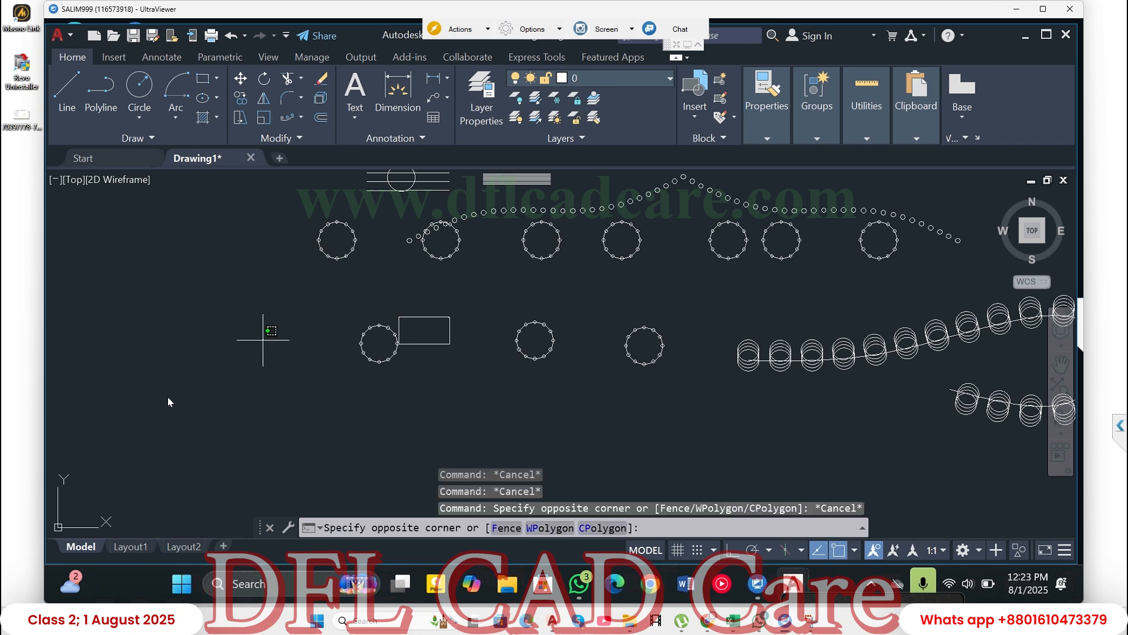
pyautogui.click(79, 452)
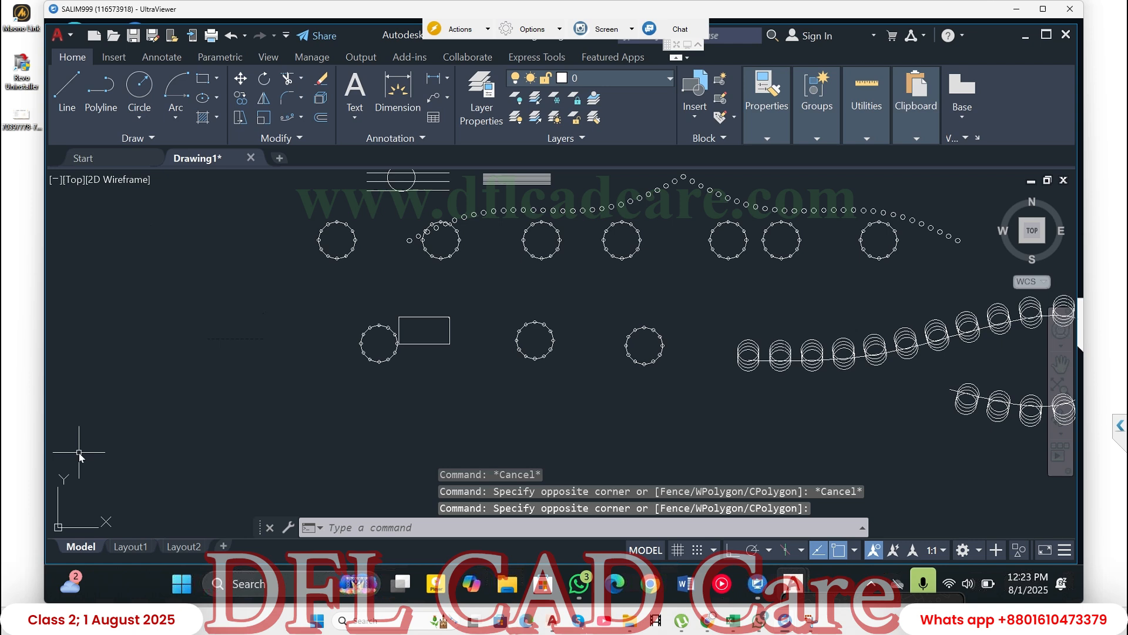
pyautogui.press('Escape')
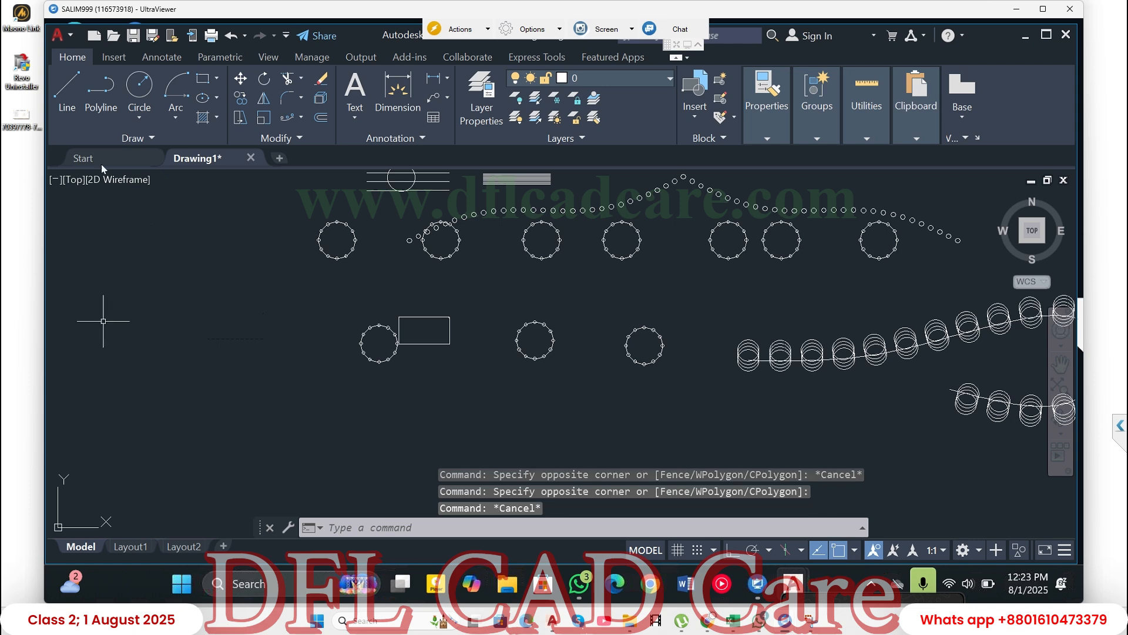
# - Draw another 50 by 10 rectangle in the empty area below and to the left of the lower row of circle arrays
pyautogui.click(203, 84)
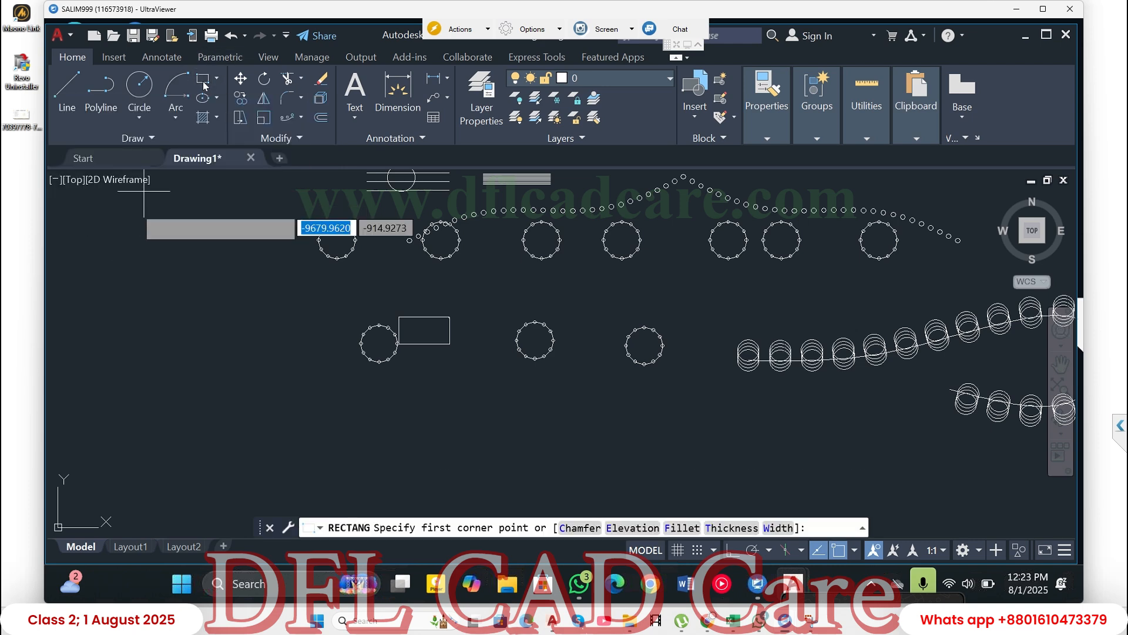
pyautogui.click(129, 389)
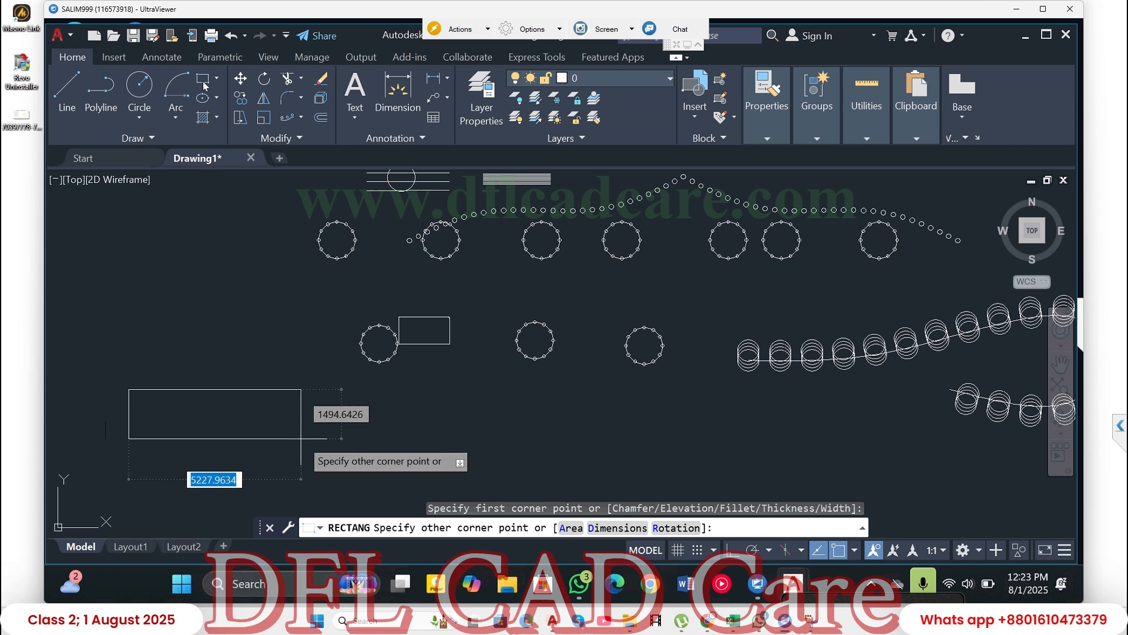
pyautogui.write('50')
pyautogui.press('Tab')
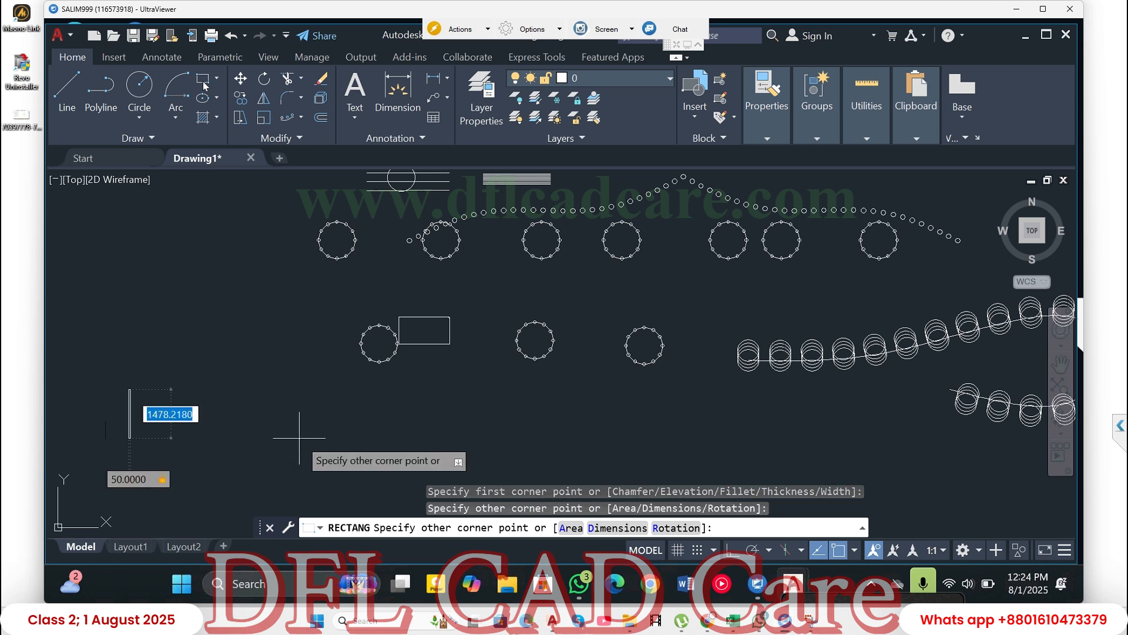
pyautogui.write('1')
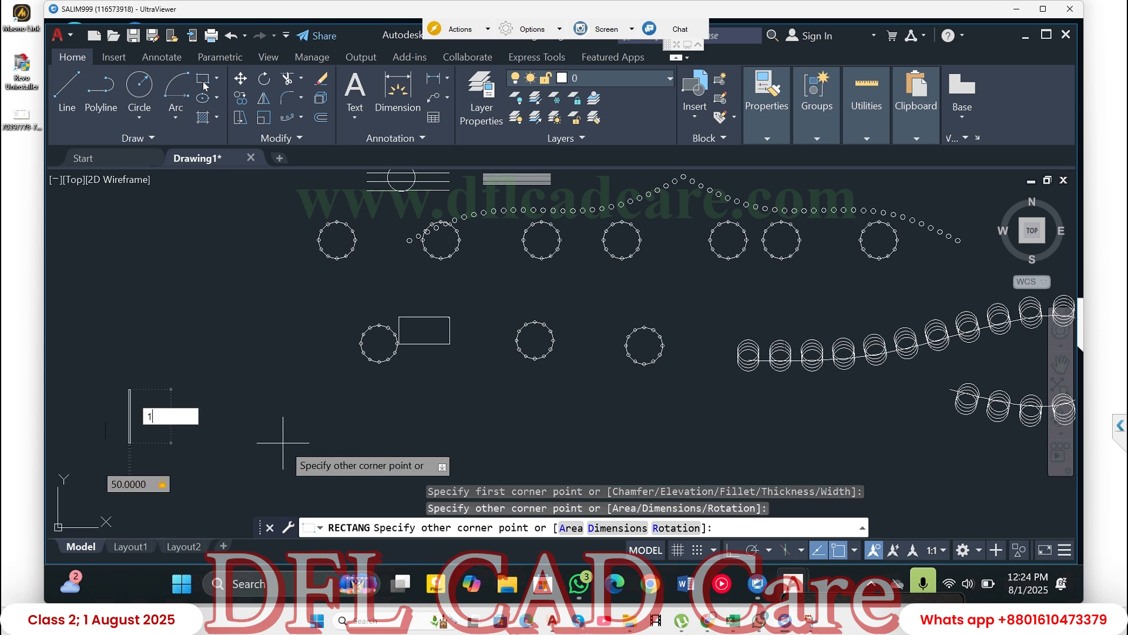
pyautogui.write('0')
pyautogui.press('Return')
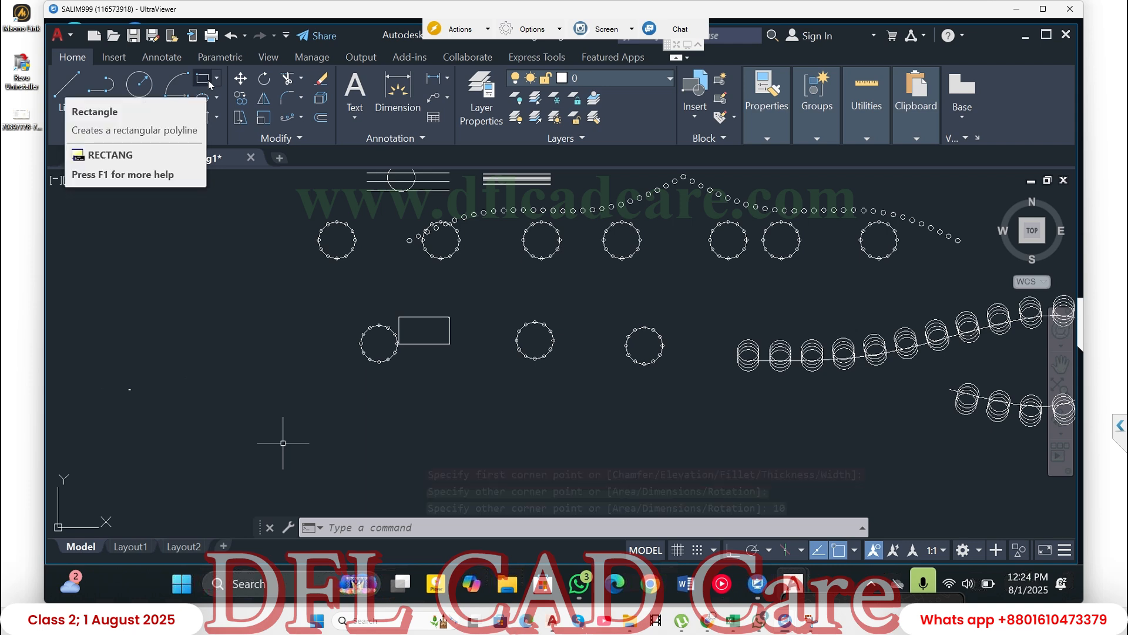
# - Zoom in on the new tiny rectangle with a zoom window drawn closely around it
pyautogui.write('z')
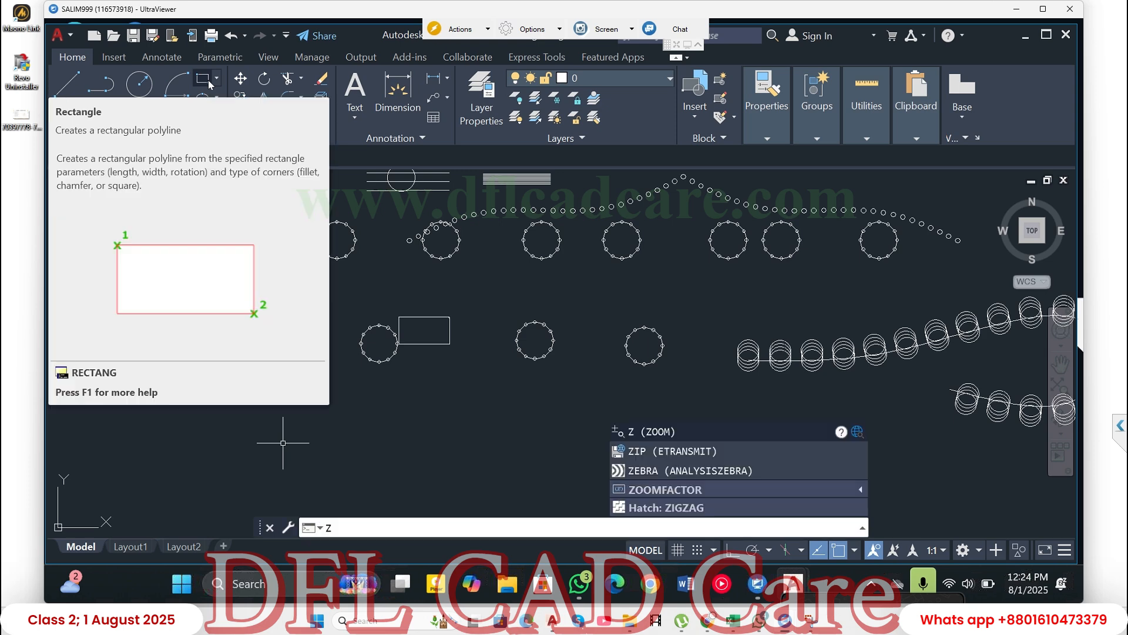
pyautogui.press('Return')
pyautogui.write('z')
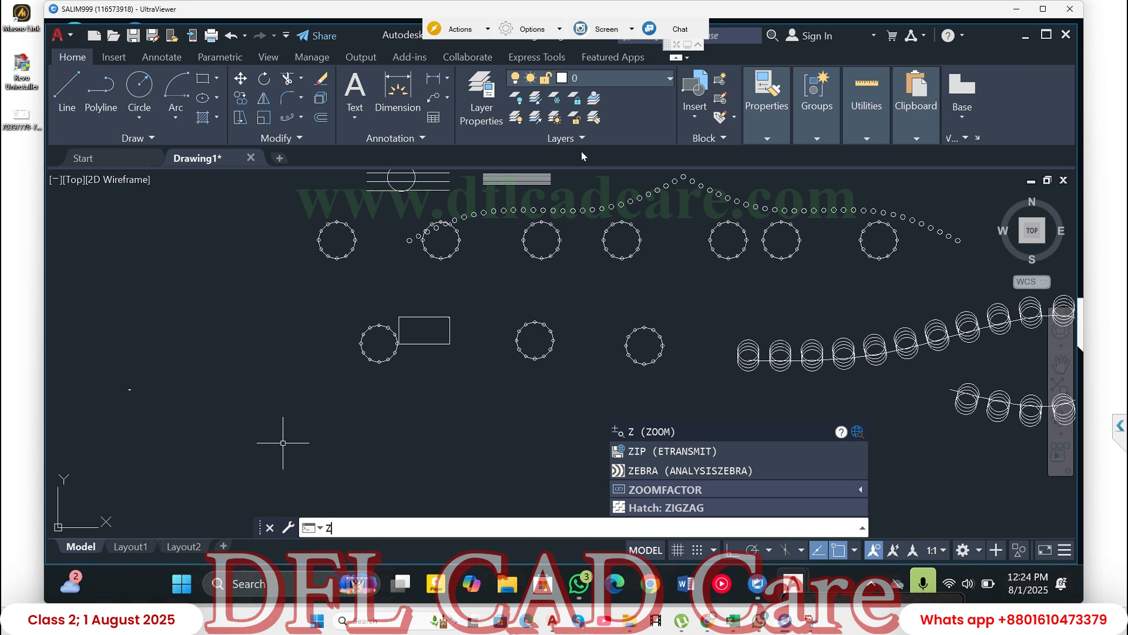
pyautogui.click(659, 435)
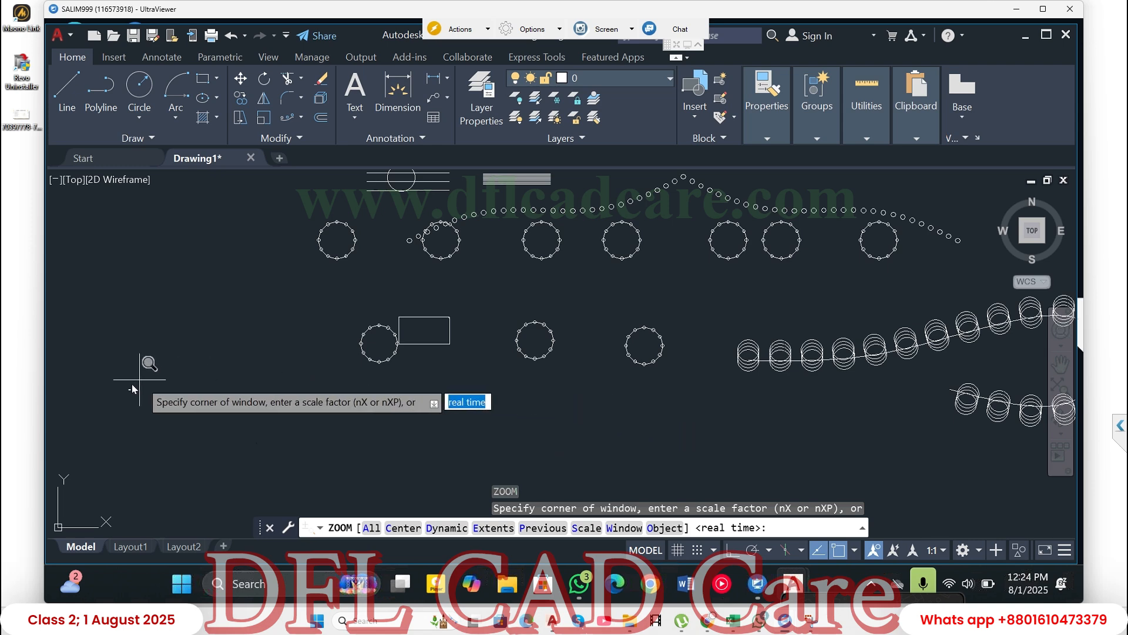
pyautogui.click(126, 387)
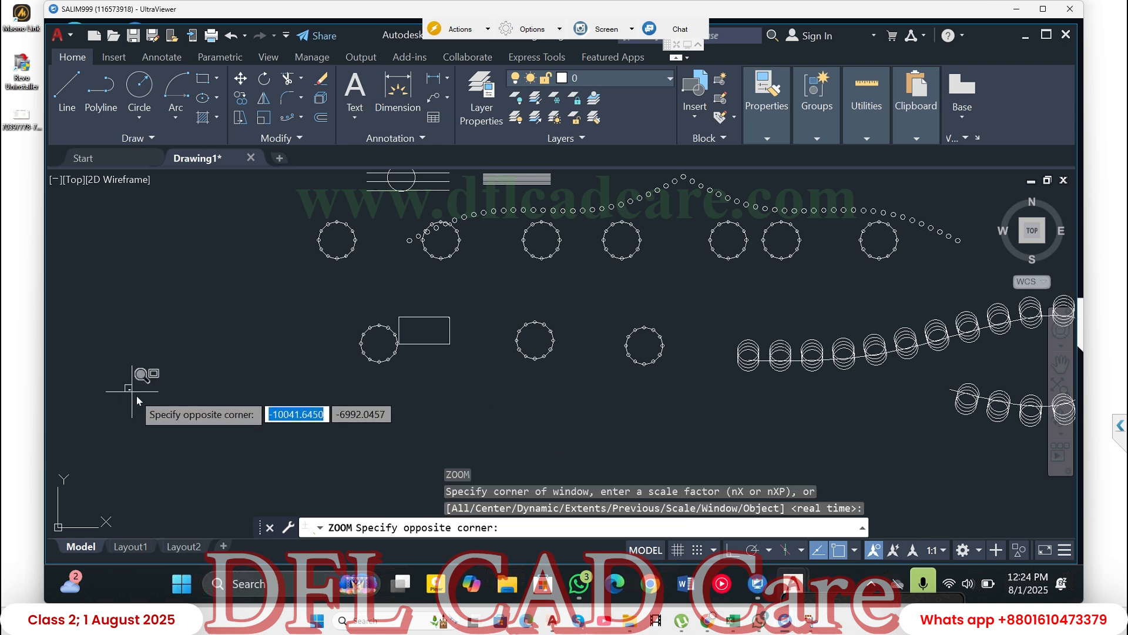
pyautogui.click(135, 394)
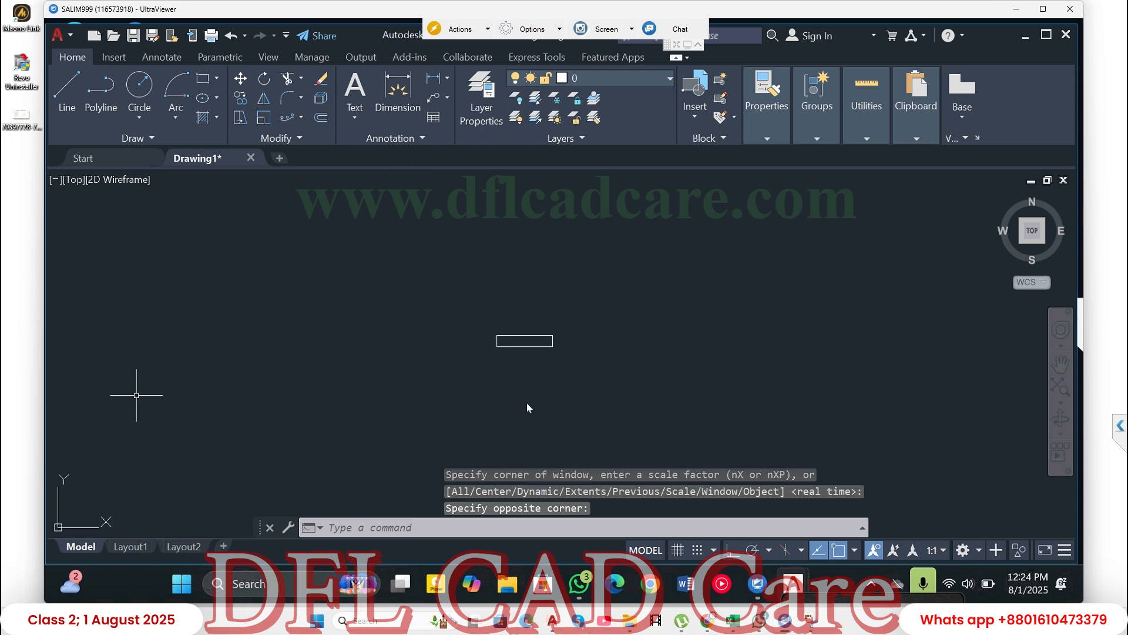
pyautogui.click(466, 311)
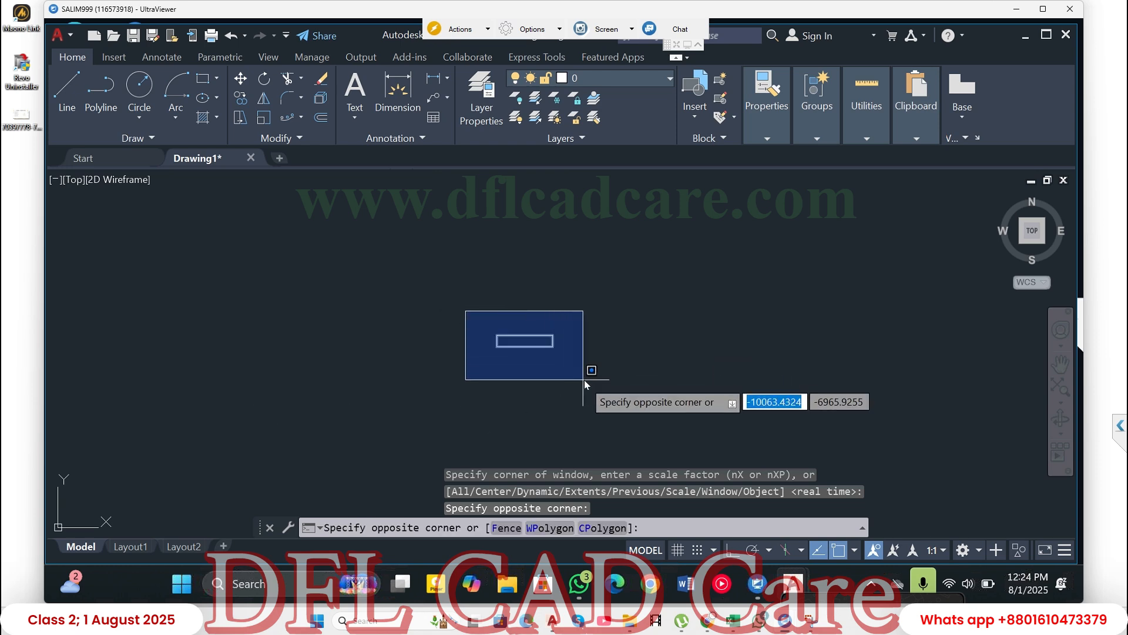
pyautogui.click(432, 300)
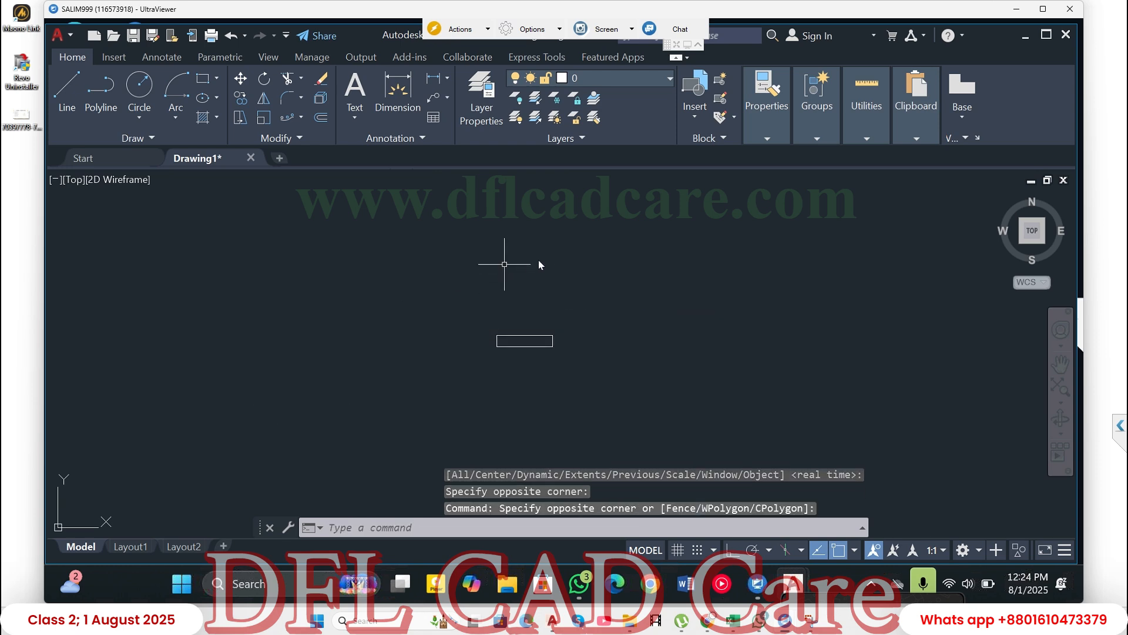
pyautogui.press('Escape')
pyautogui.press('Escape')
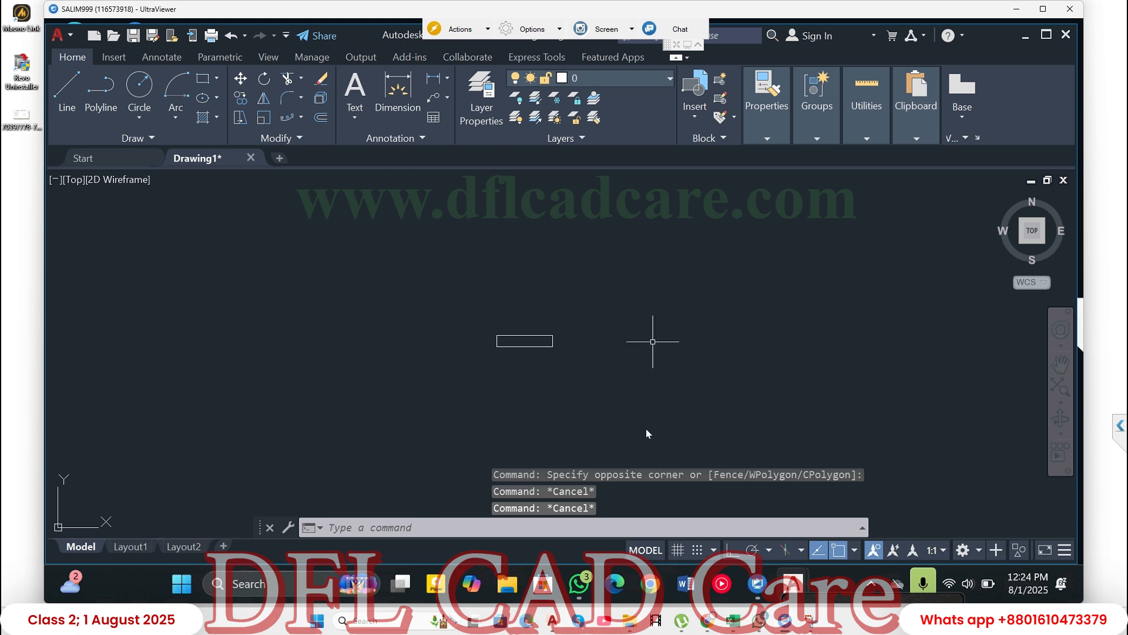
# - Set the fillet radius to 5 and fillet the upper-left corner of the new 50 by 10 rectangle
pyautogui.write('z')
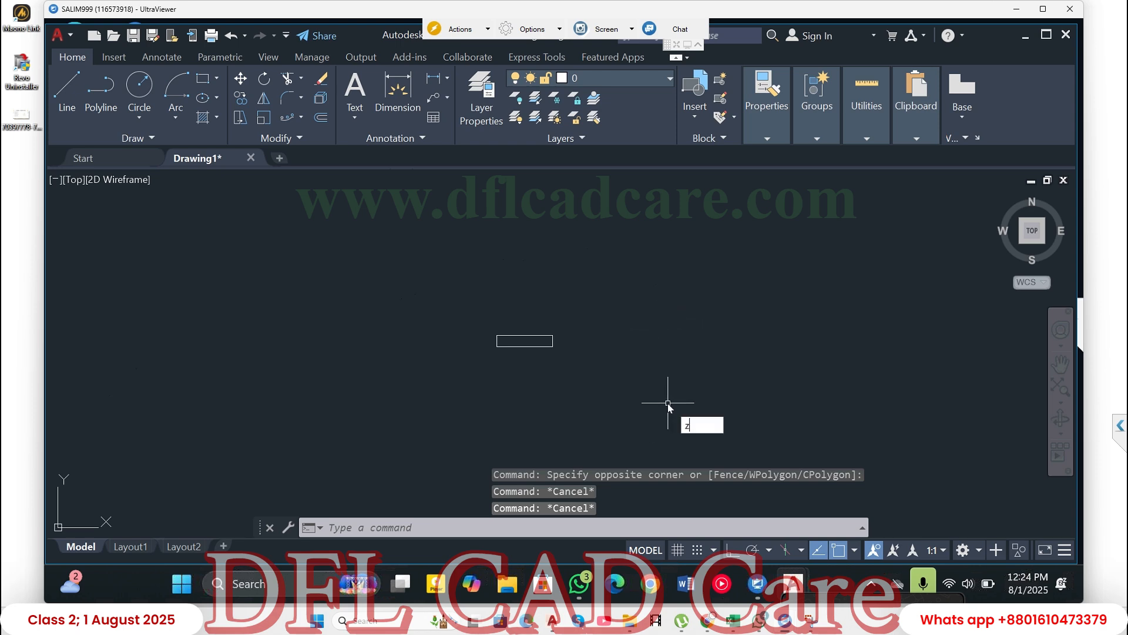
pyautogui.press('Return')
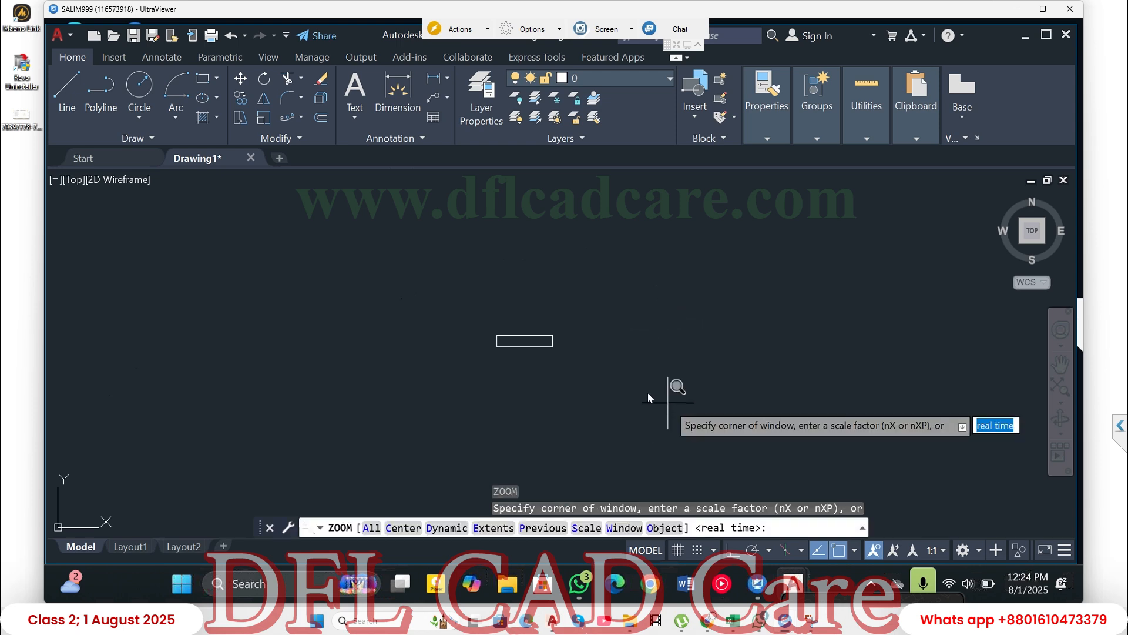
pyautogui.click(486, 314)
pyautogui.click(517, 360)
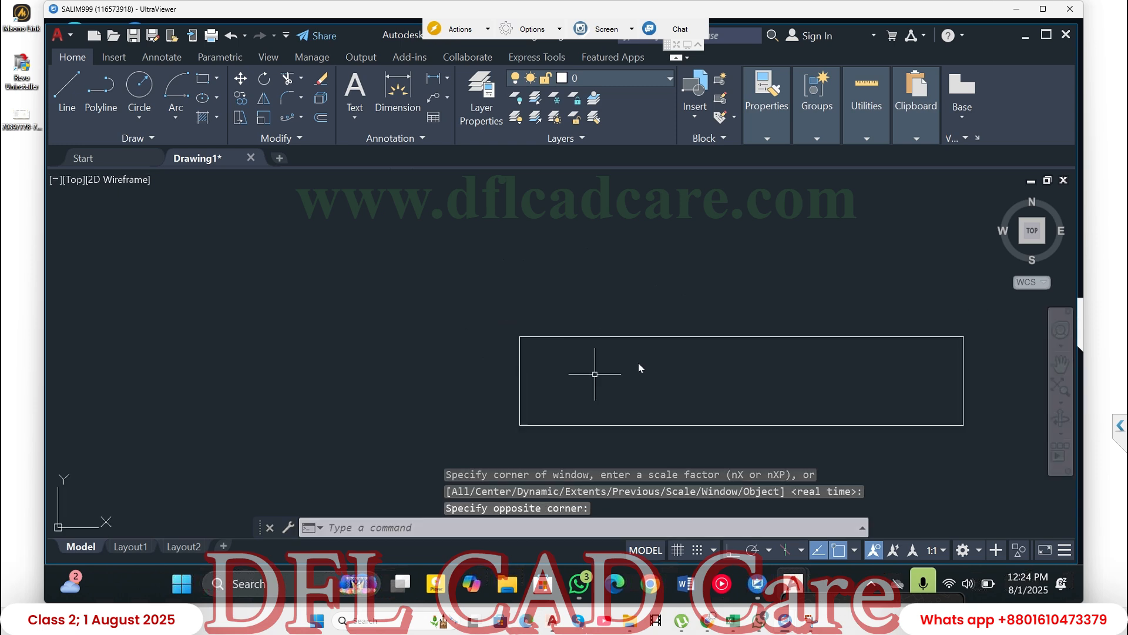
pyautogui.click(284, 97)
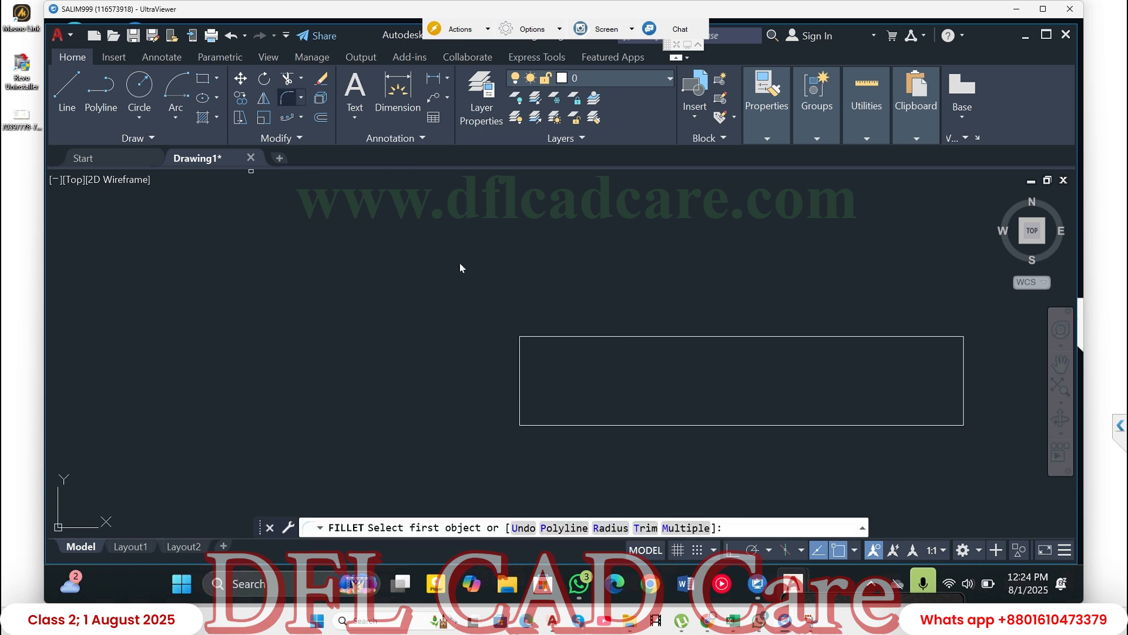
pyautogui.click(624, 529)
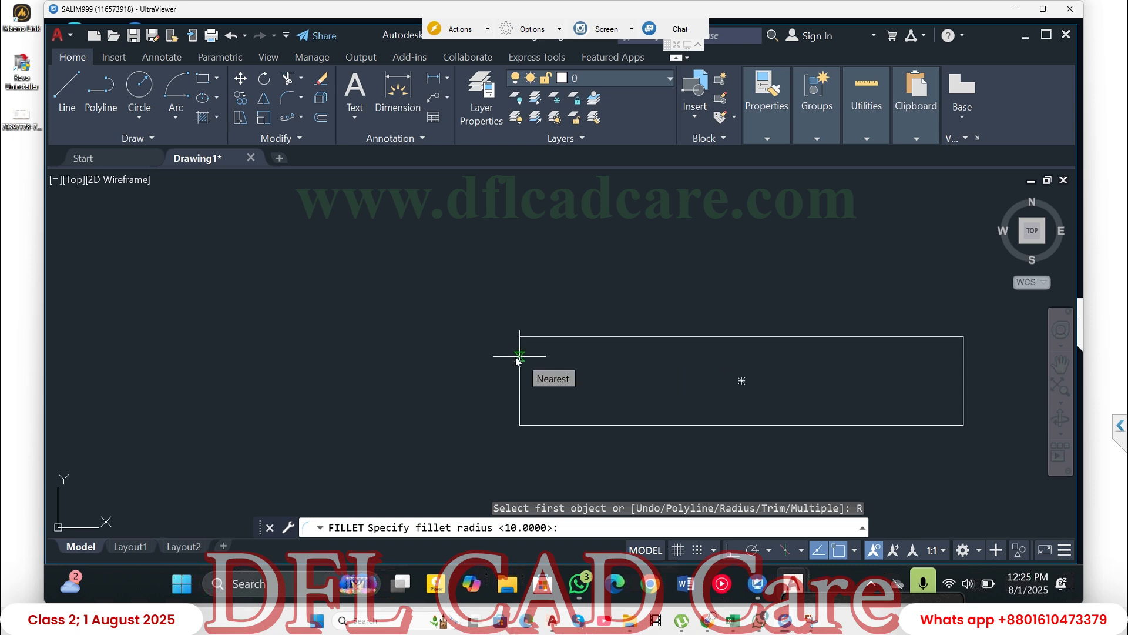
pyautogui.click(287, 101)
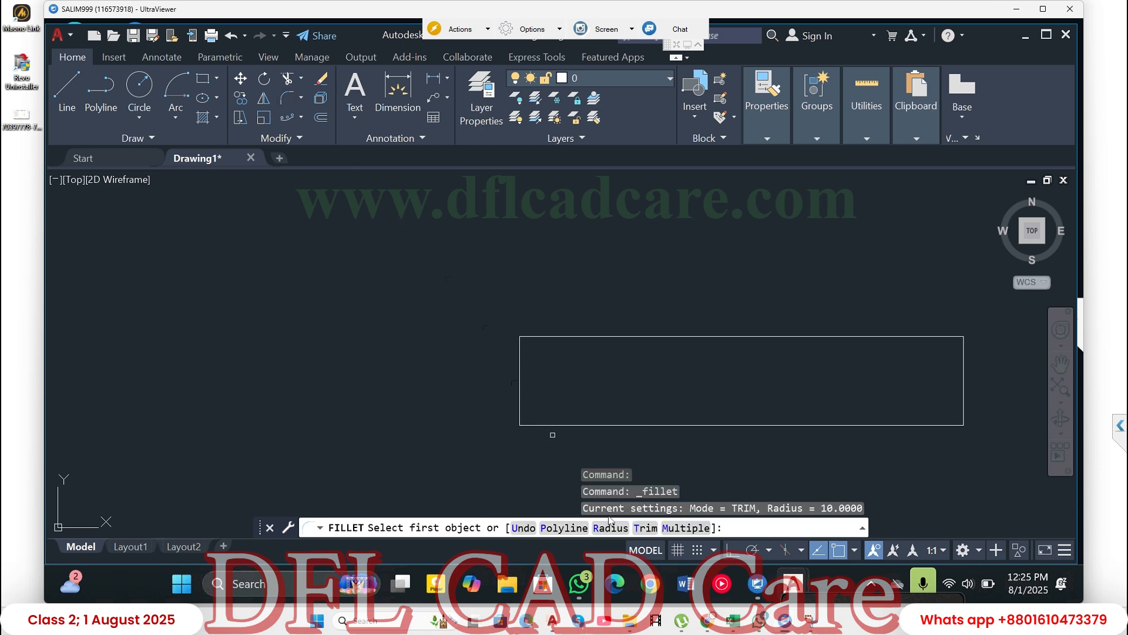
pyautogui.click(606, 528)
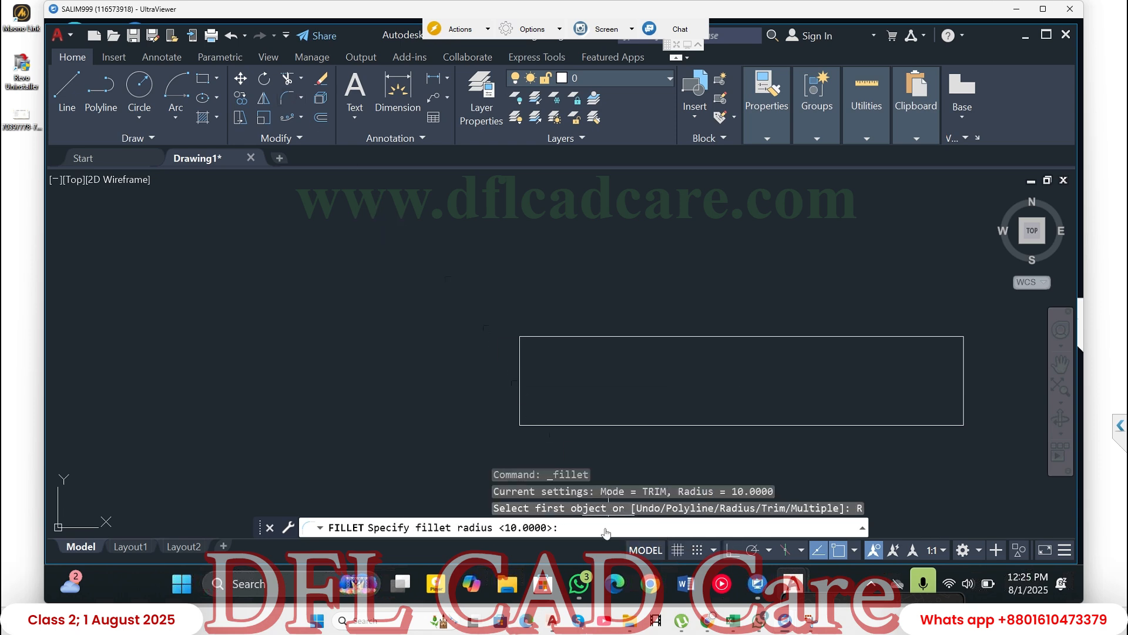
pyautogui.write('5')
pyautogui.press('Return')
pyautogui.click(520, 362)
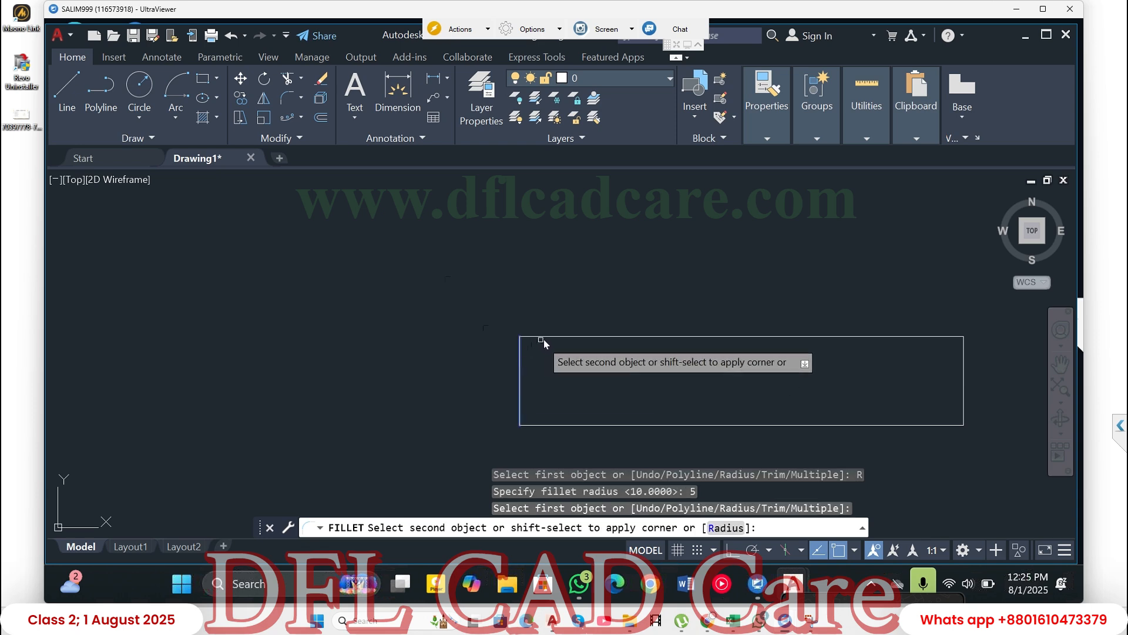
pyautogui.click(550, 338)
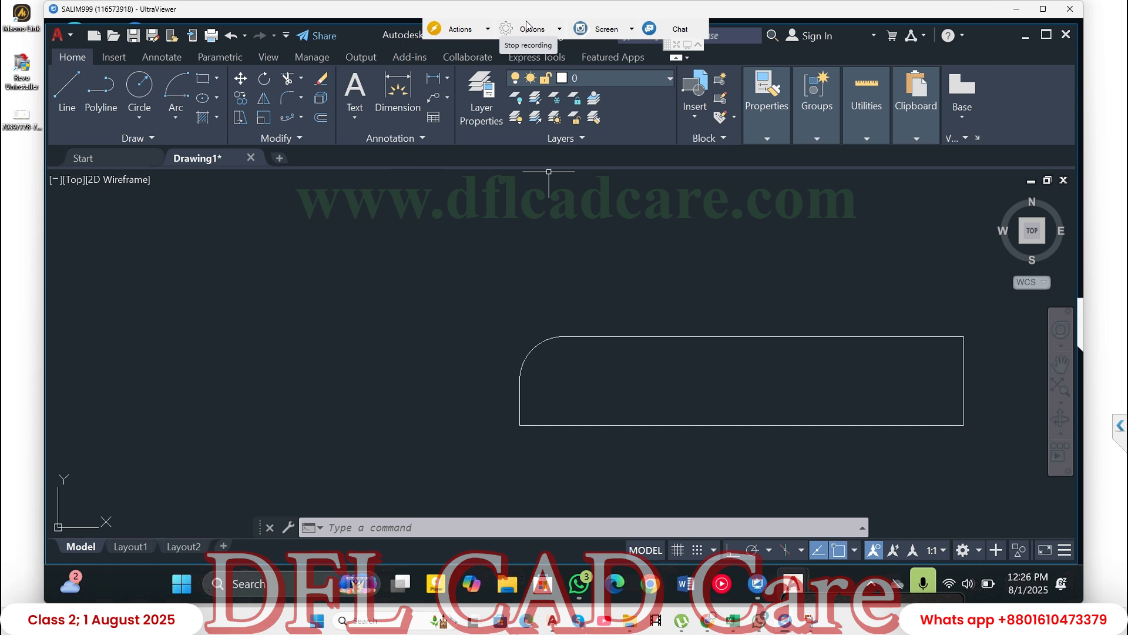
# - Quit the drawing program
pyautogui.hotkey('ctrl', 'q')
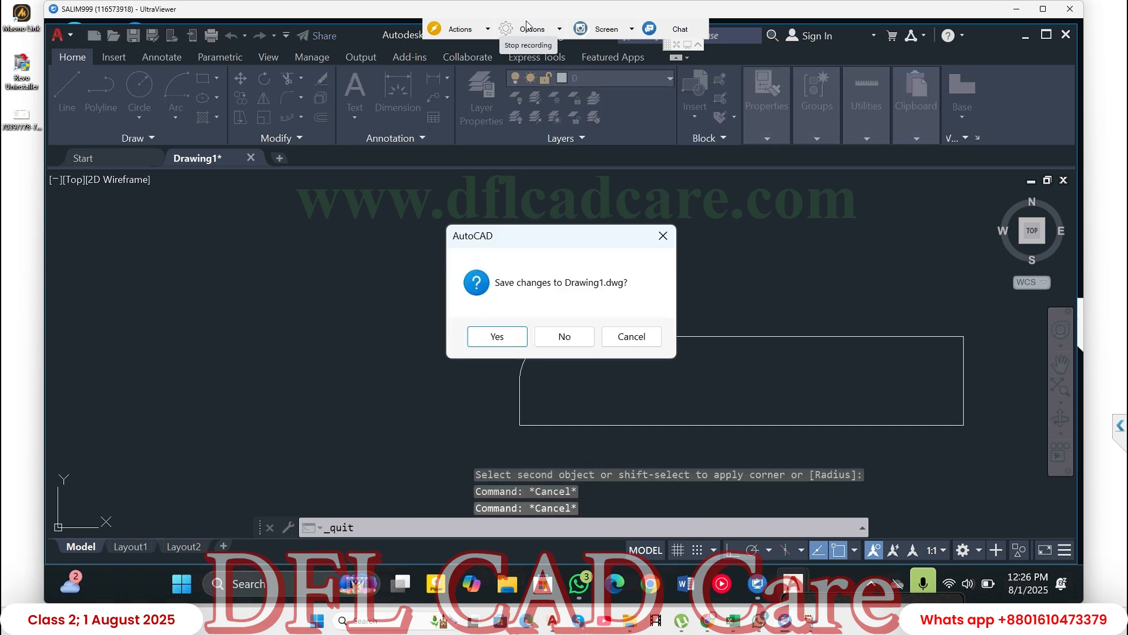